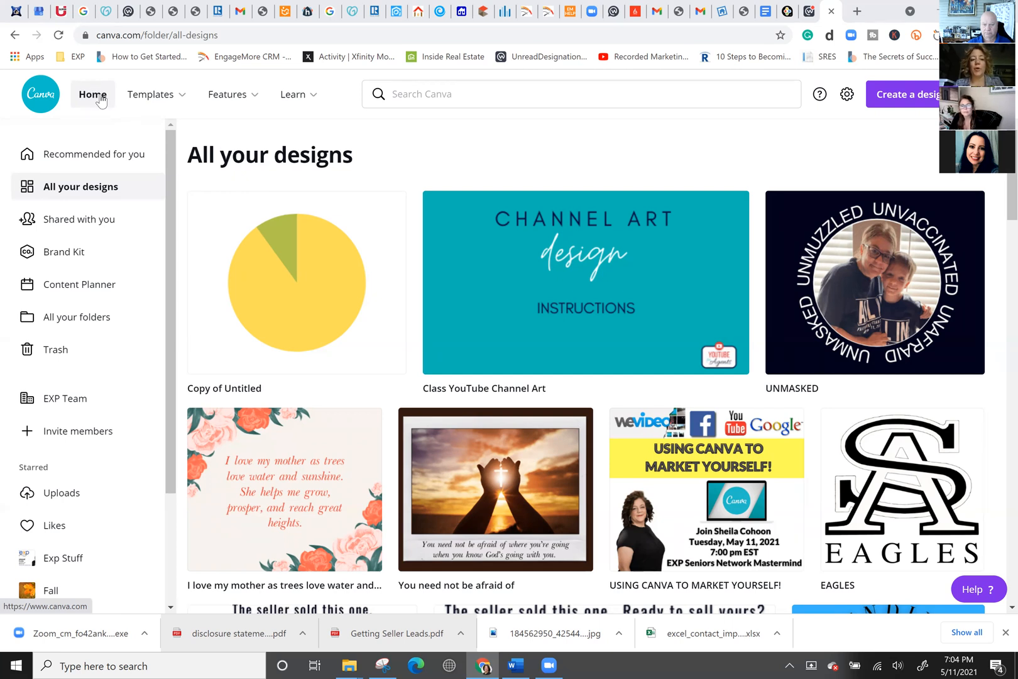
Go to Recommended for you, scroll through the template category rows, and return to the top.
click(120, 164)
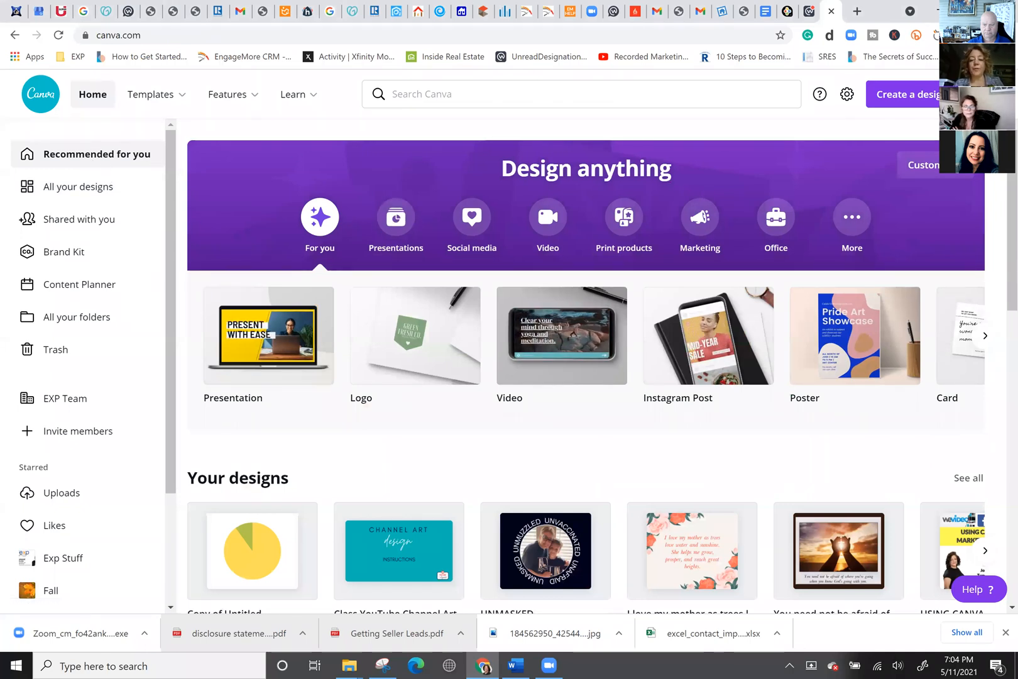
scroll(547, 410, down, 5)
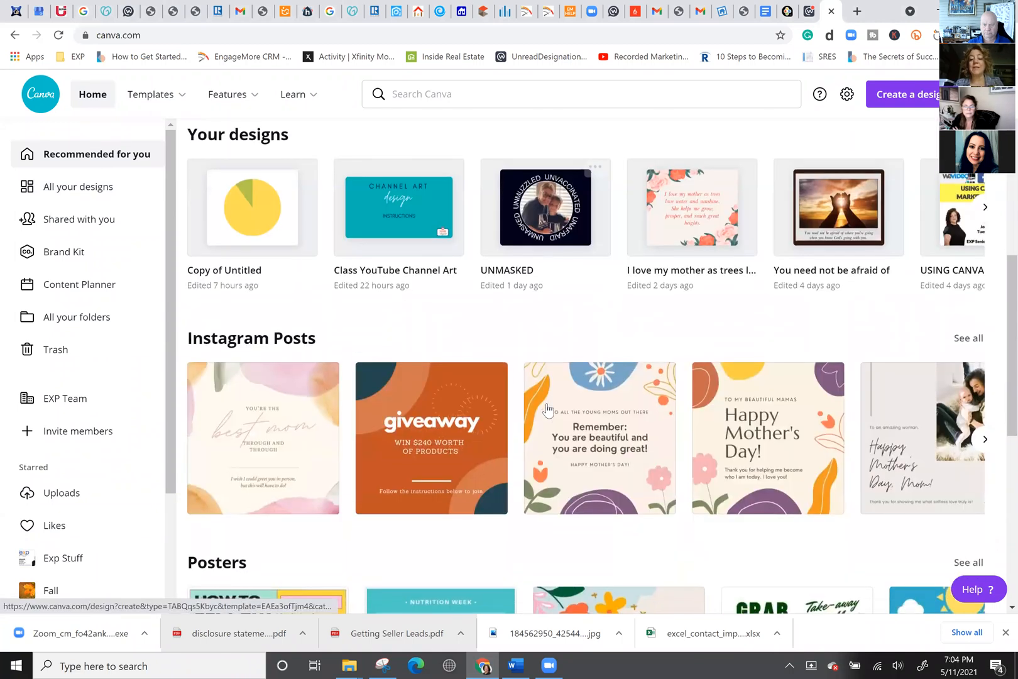
scroll(546, 410, down, 4)
scroll(547, 410, down, 5)
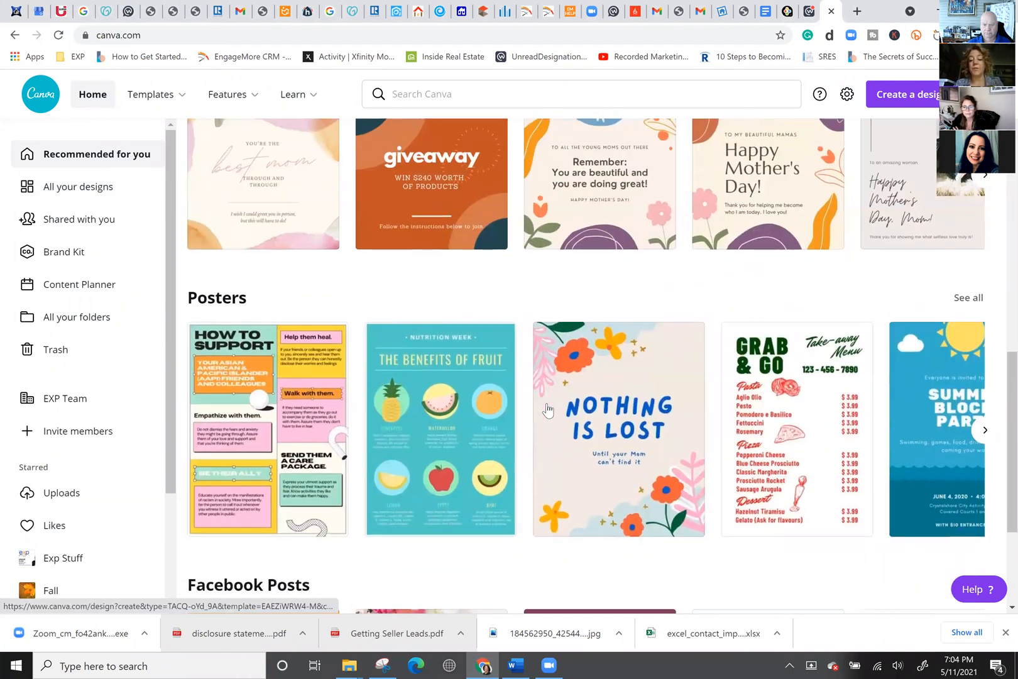
scroll(547, 410, down, 3)
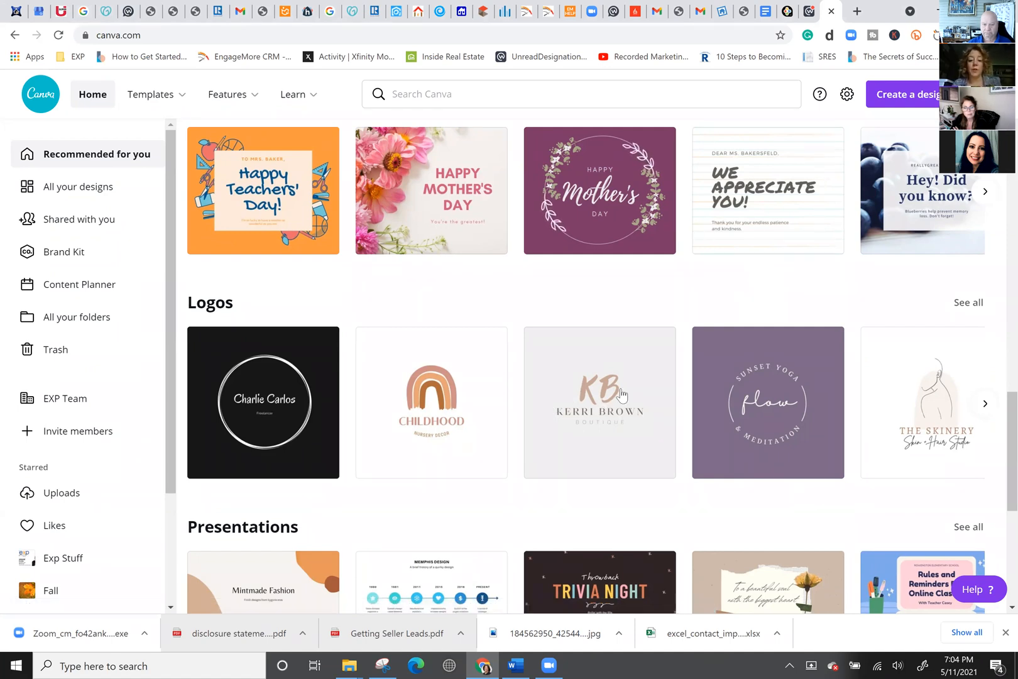
scroll(623, 390, down, 3)
scroll(623, 390, up, 10)
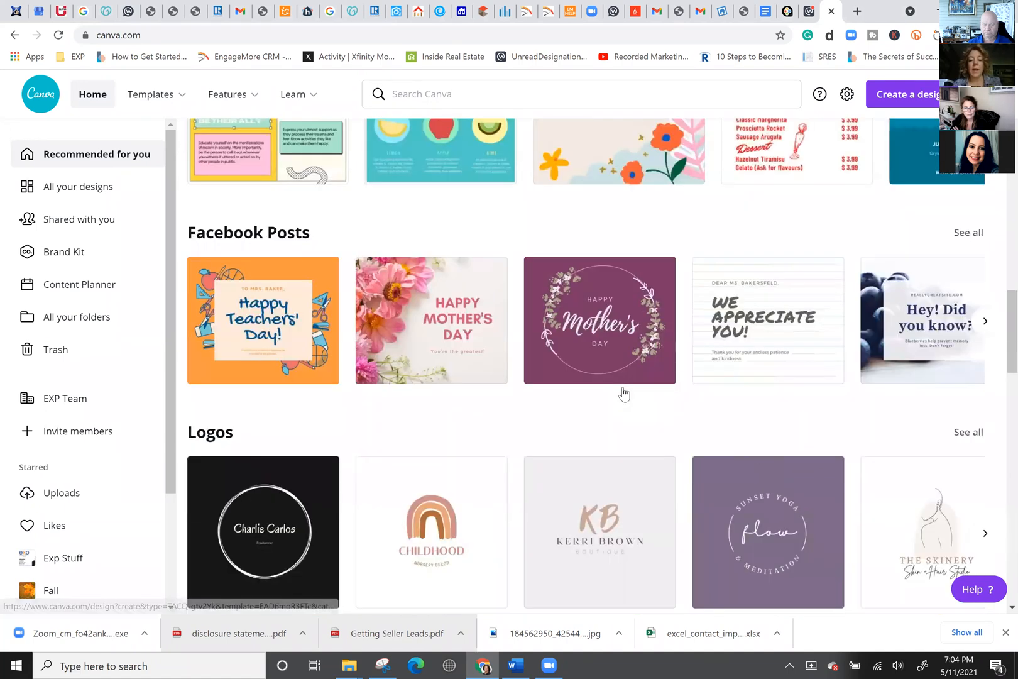
scroll(606, 356, up, 5)
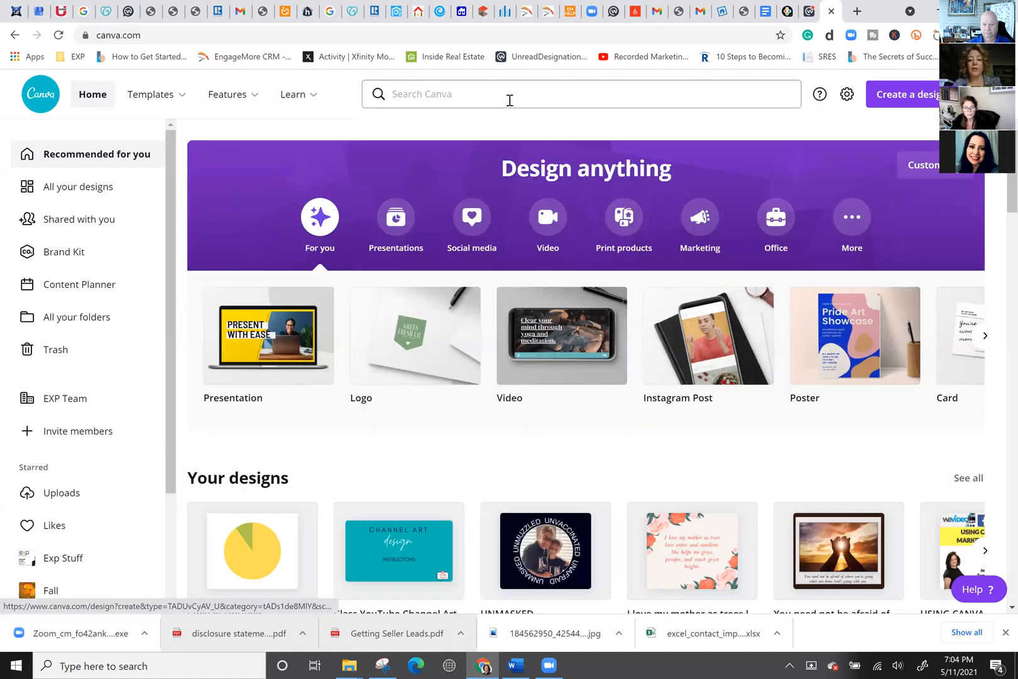
Search Canva for 'real estate' and browse suggestions like Real Estate Postcard, Flyer and Yard Sign.
click(510, 100)
text(r)
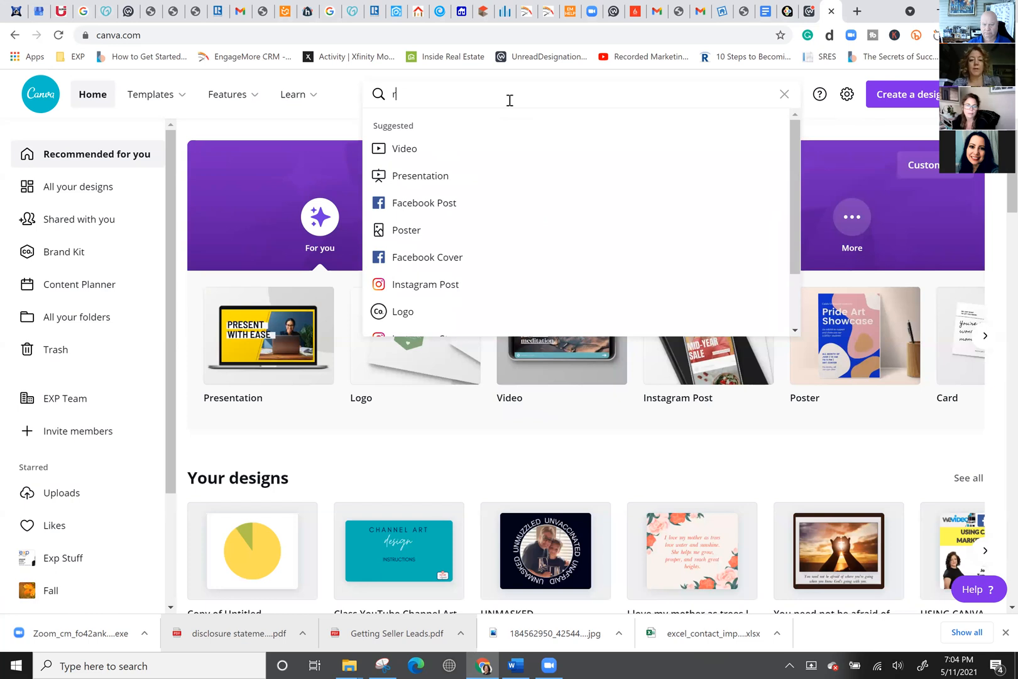
text(eal estate)
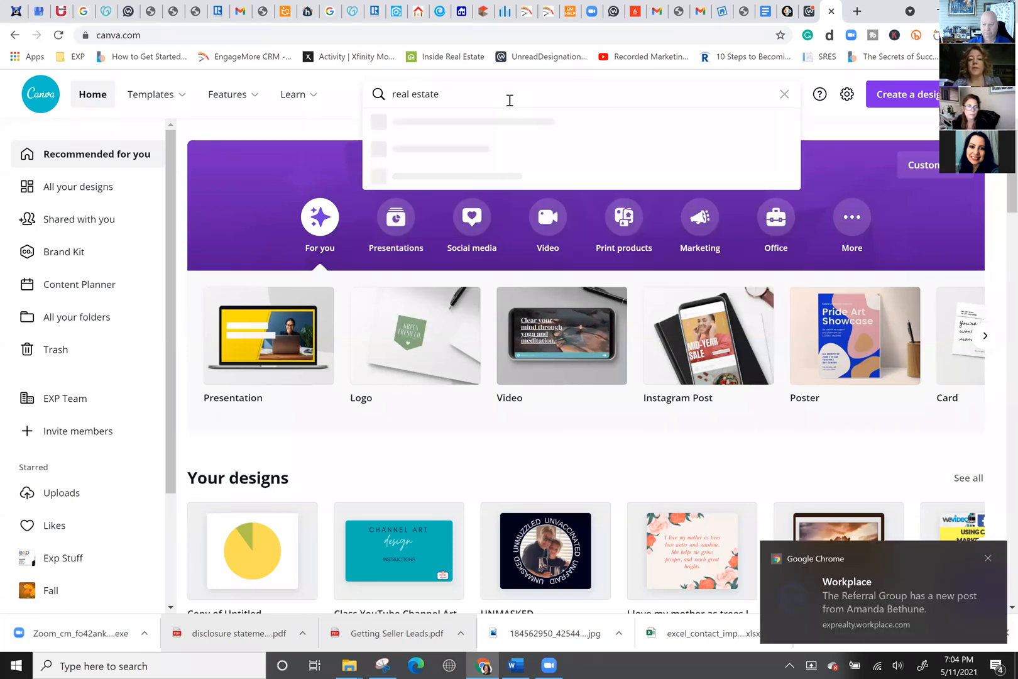
scroll(467, 237, down, 2)
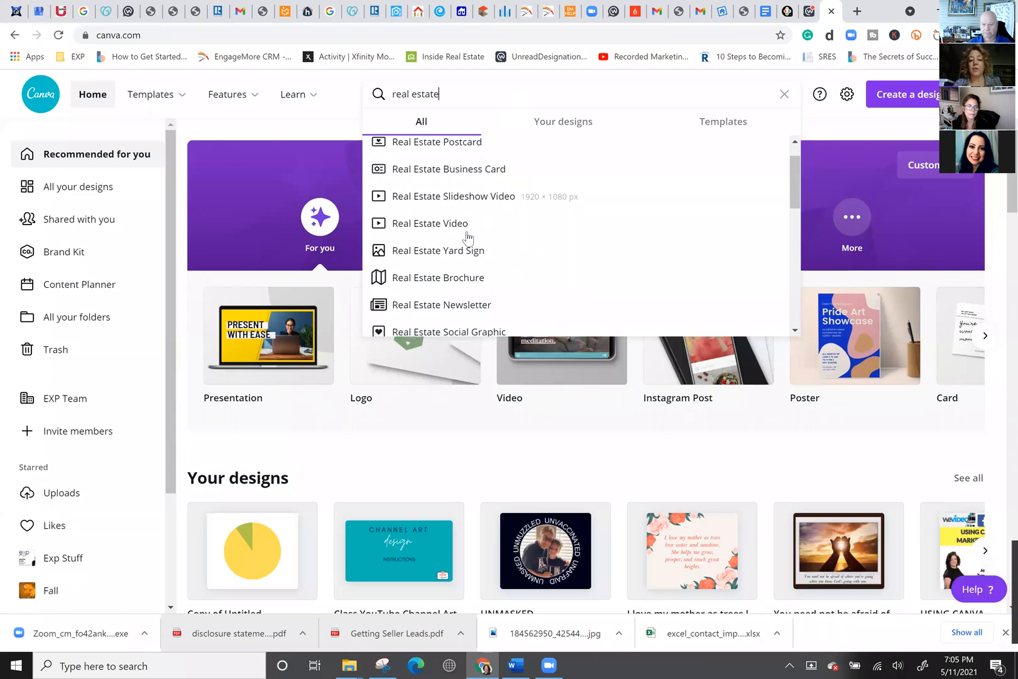
scroll(467, 237, down, 1)
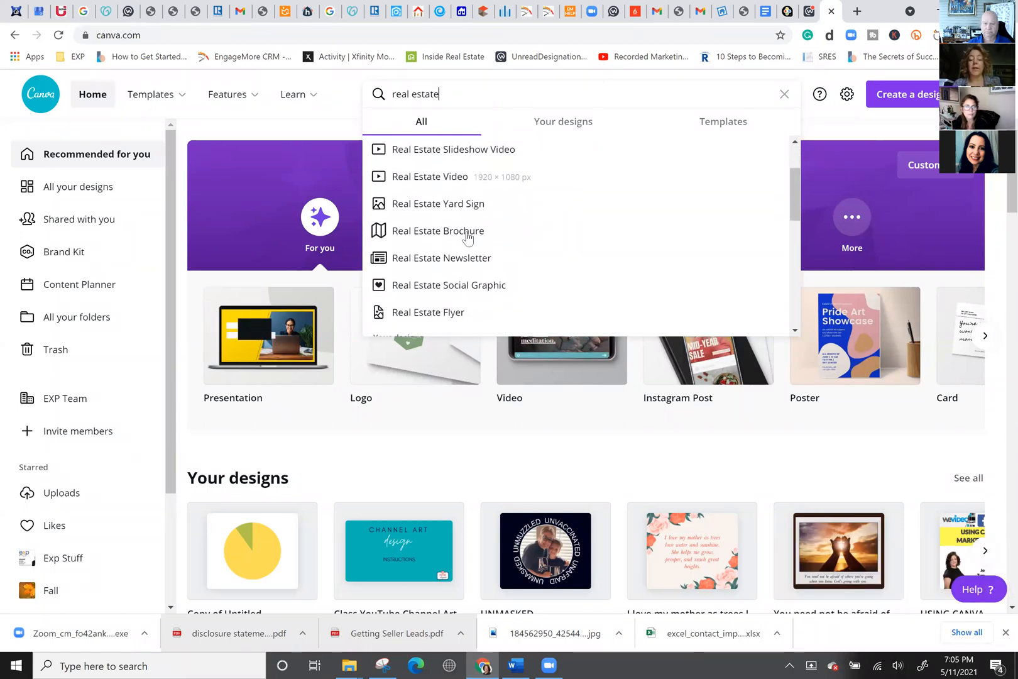
scroll(467, 238, down, 3)
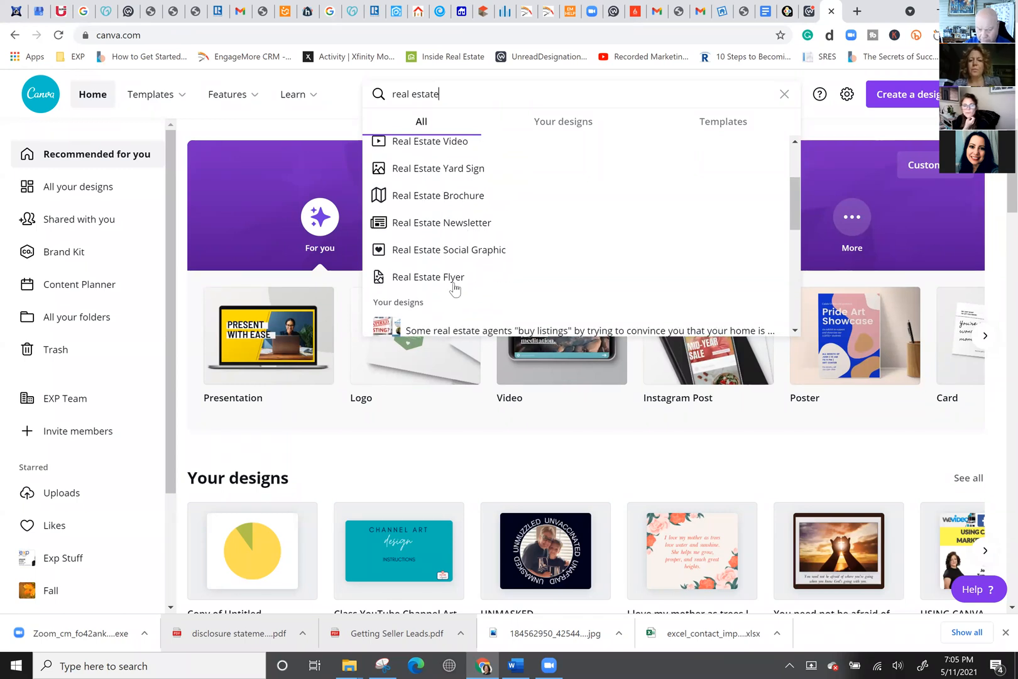
scroll(457, 286, up, 2)
scroll(457, 286, up, 4)
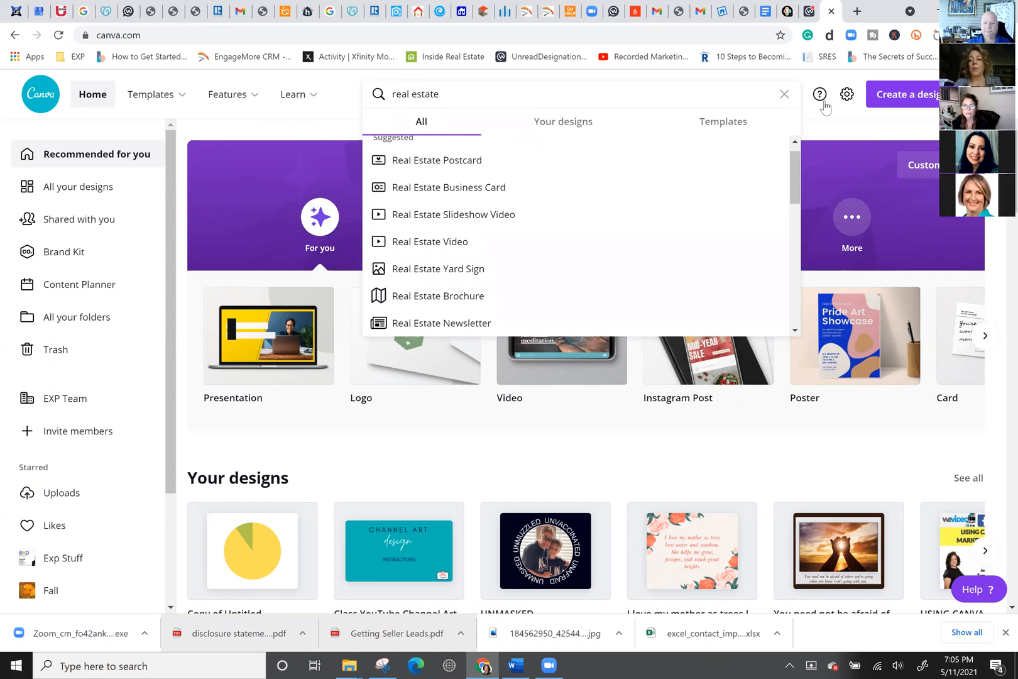
click(920, 93)
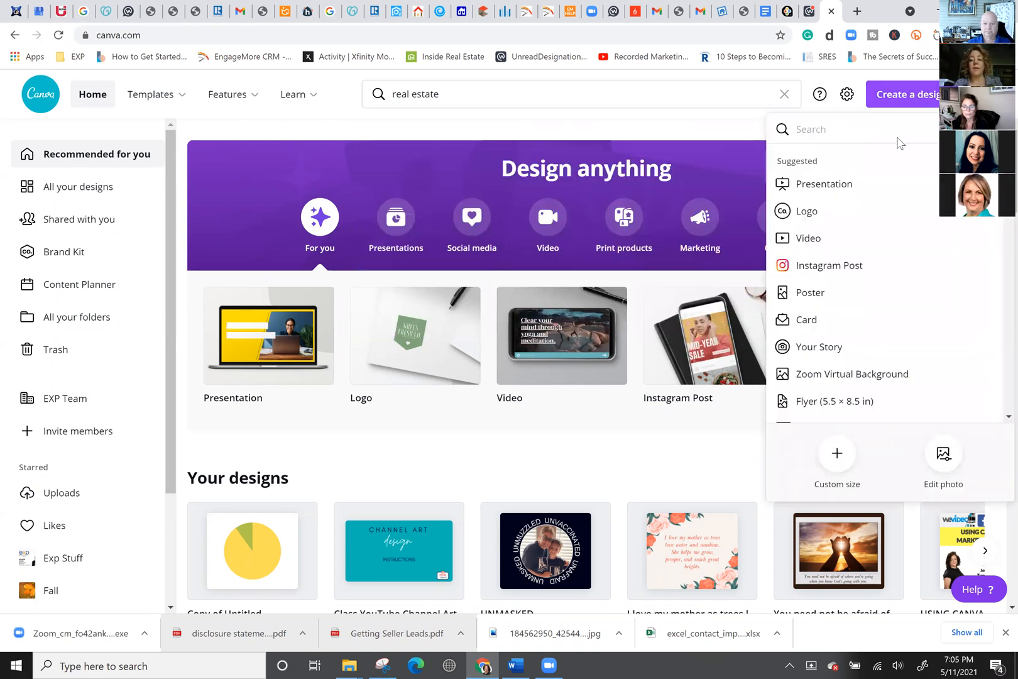
Search the new-design types for 'facebook' to list formats like Facebook Post (940 × 788 px).
click(821, 129)
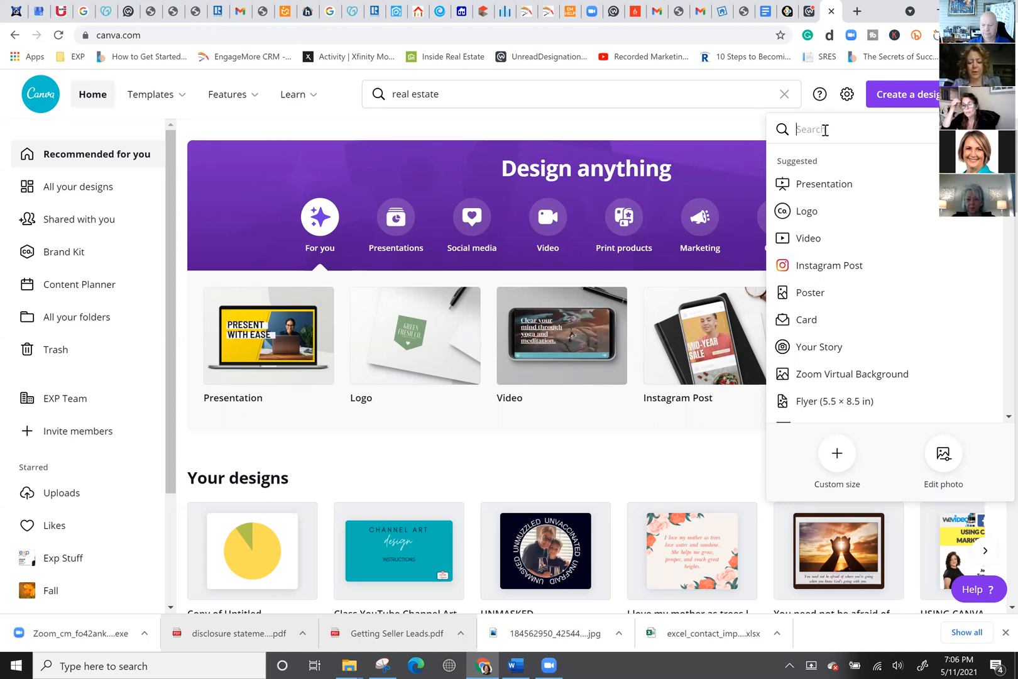
text(facebook)
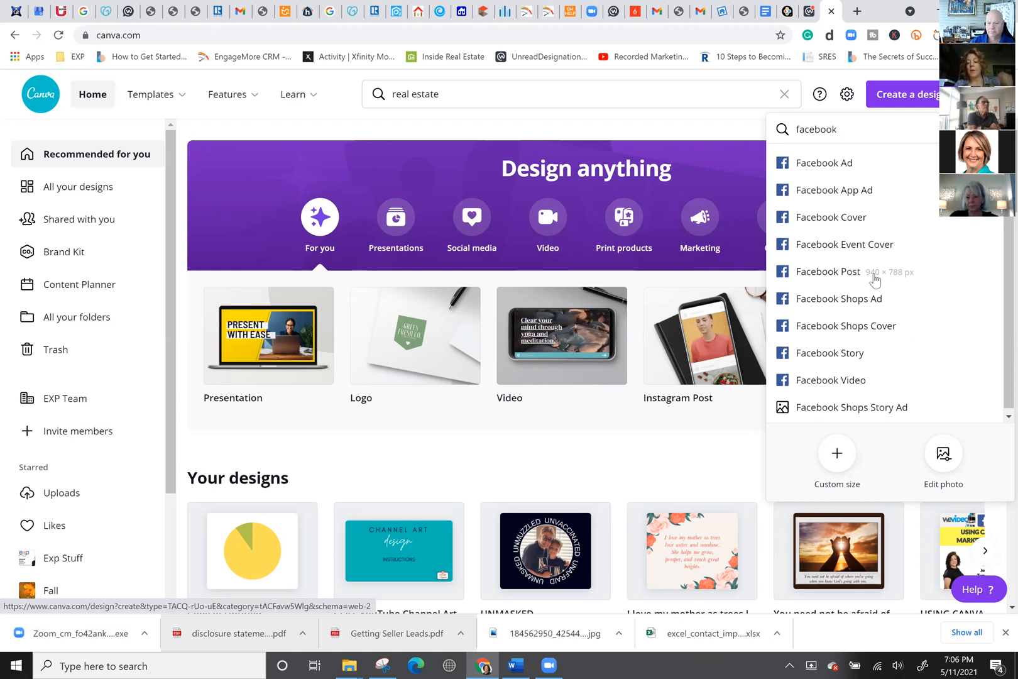
right_click(839, 275)
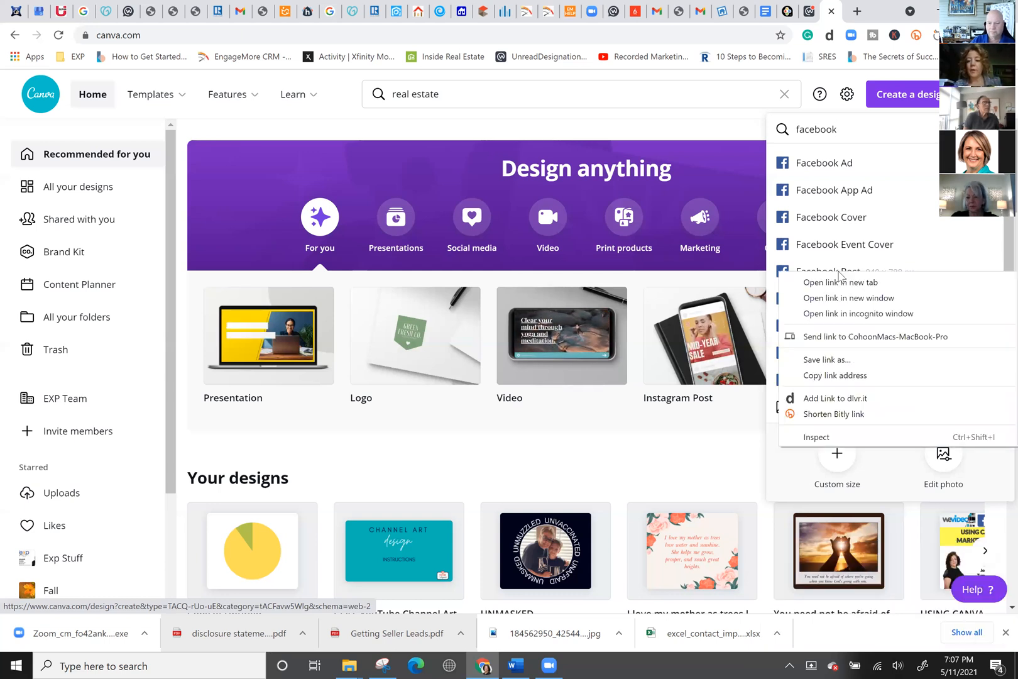
key(Escape)
click(837, 270)
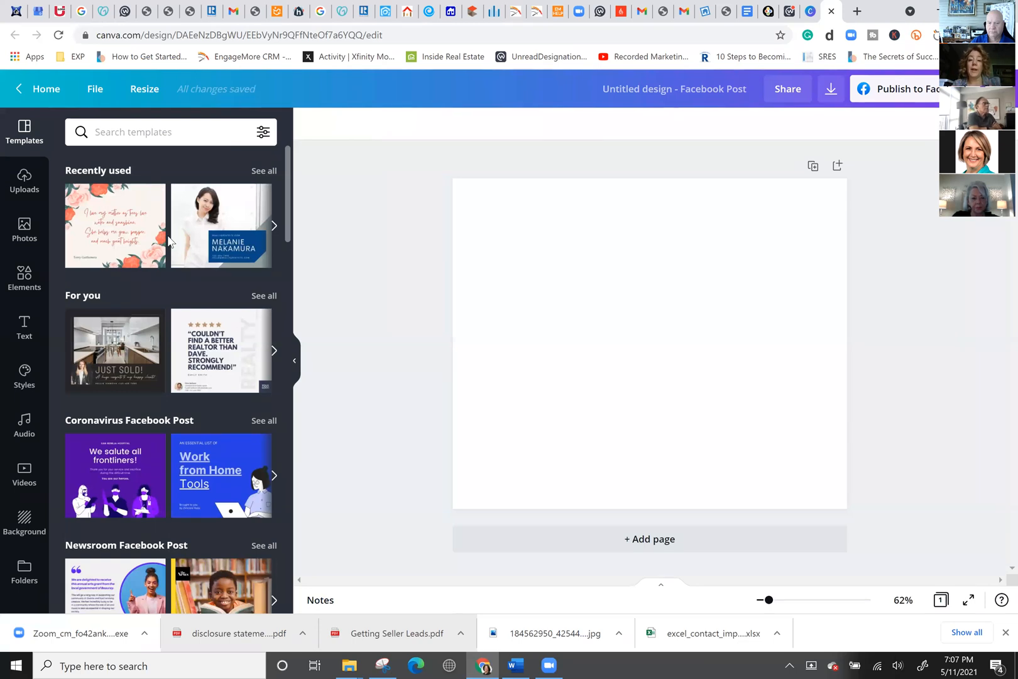
Search templates for 'Real estate' and browse the For Sale, new listing and open house results.
click(114, 127)
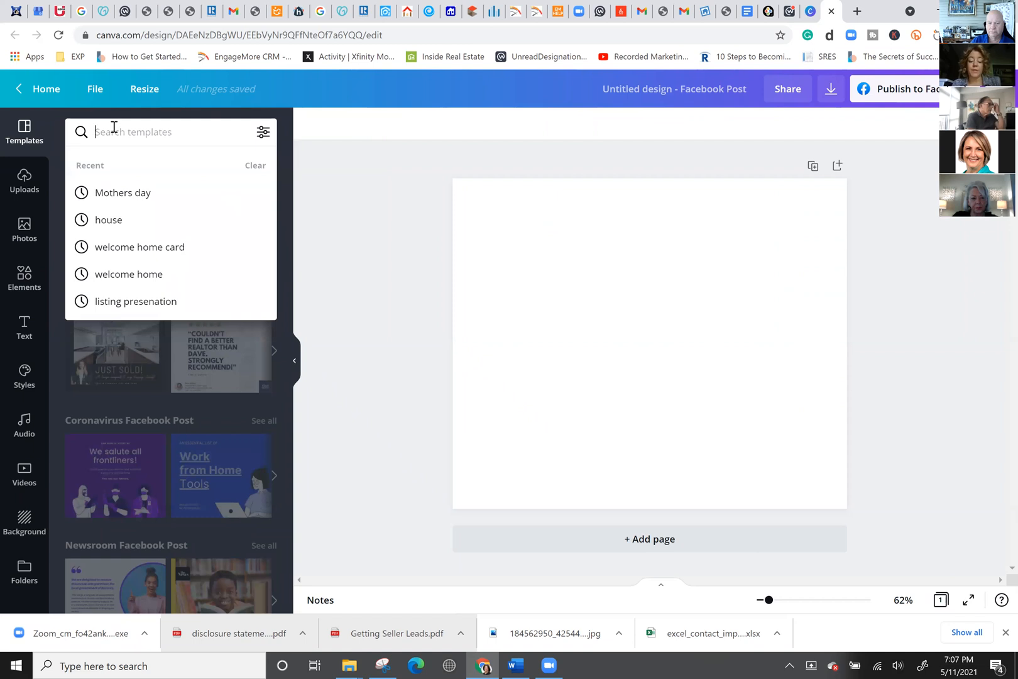
text(Real)
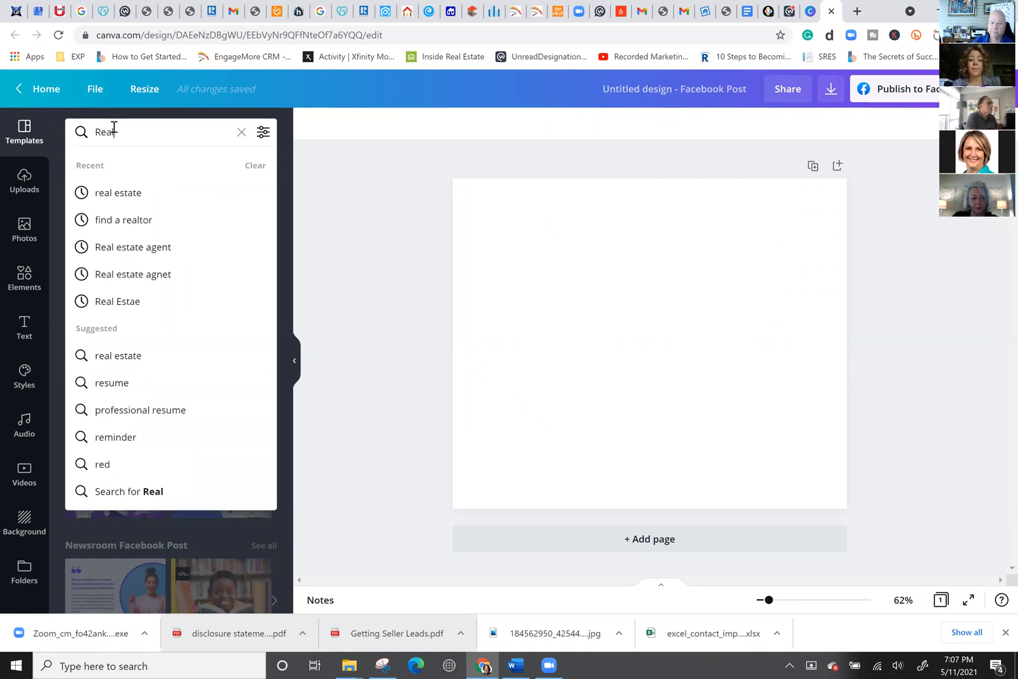
text( estate)
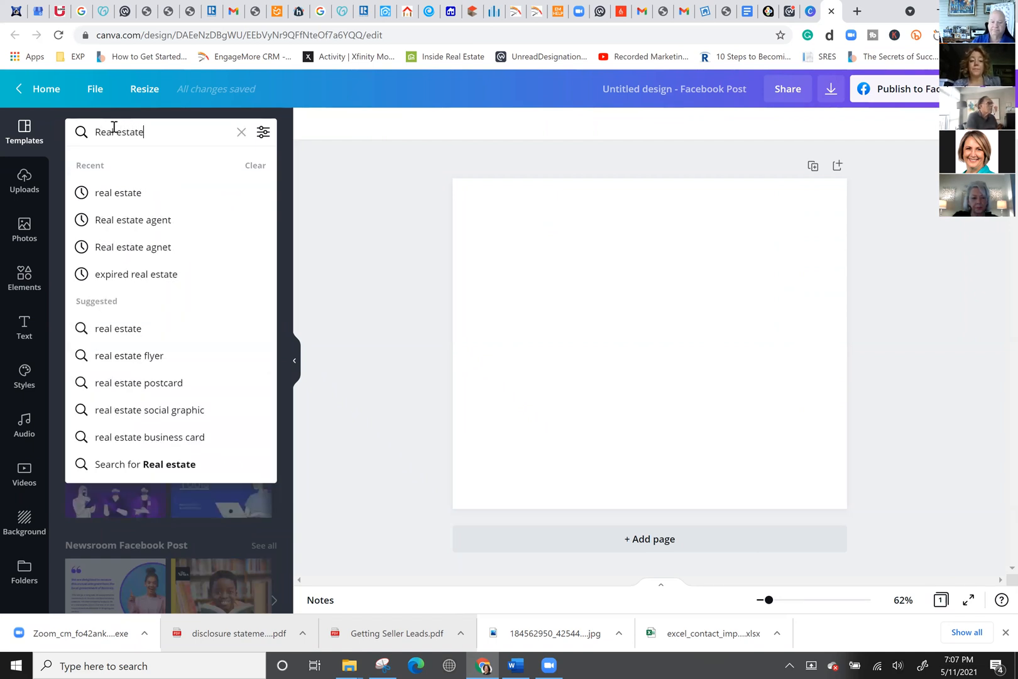
key(Return)
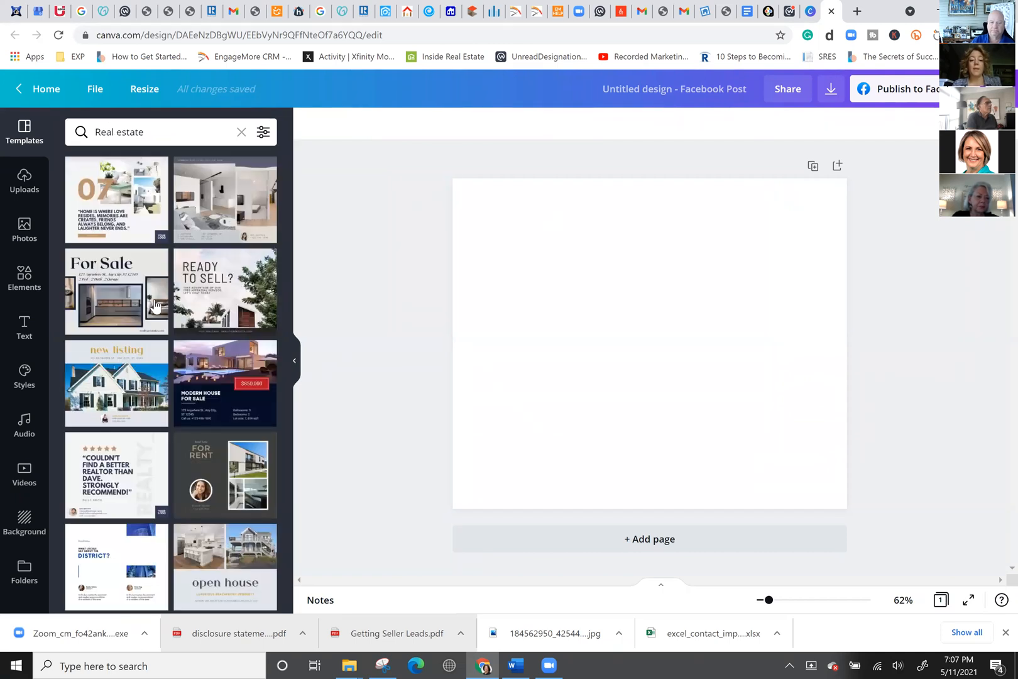
scroll(156, 311, down, 3)
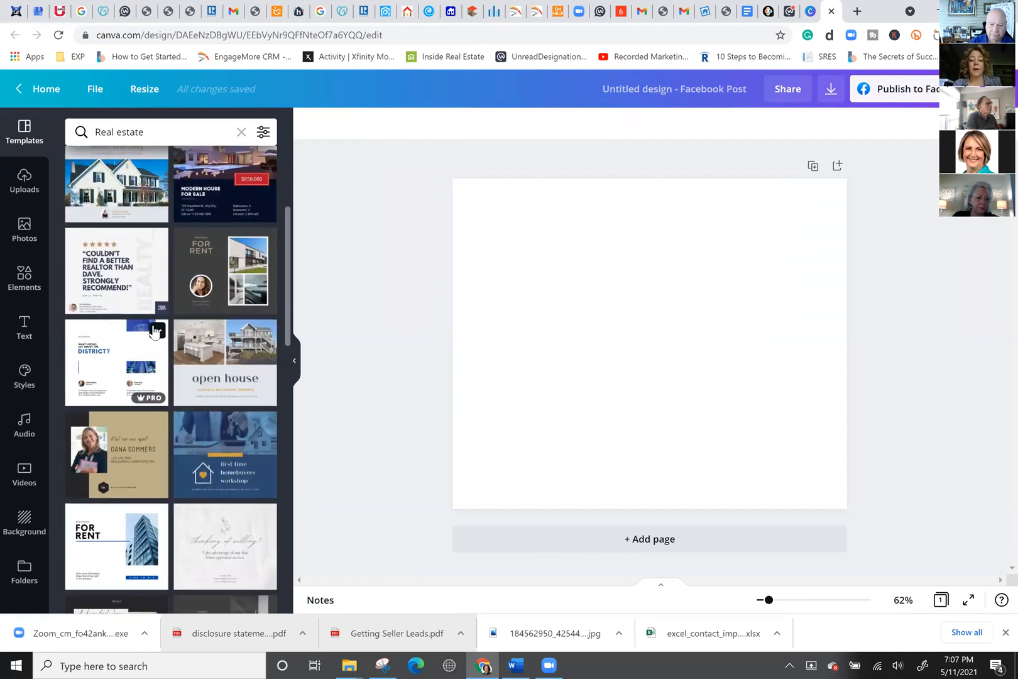
scroll(156, 332, down, 1)
scroll(155, 246, up, 4)
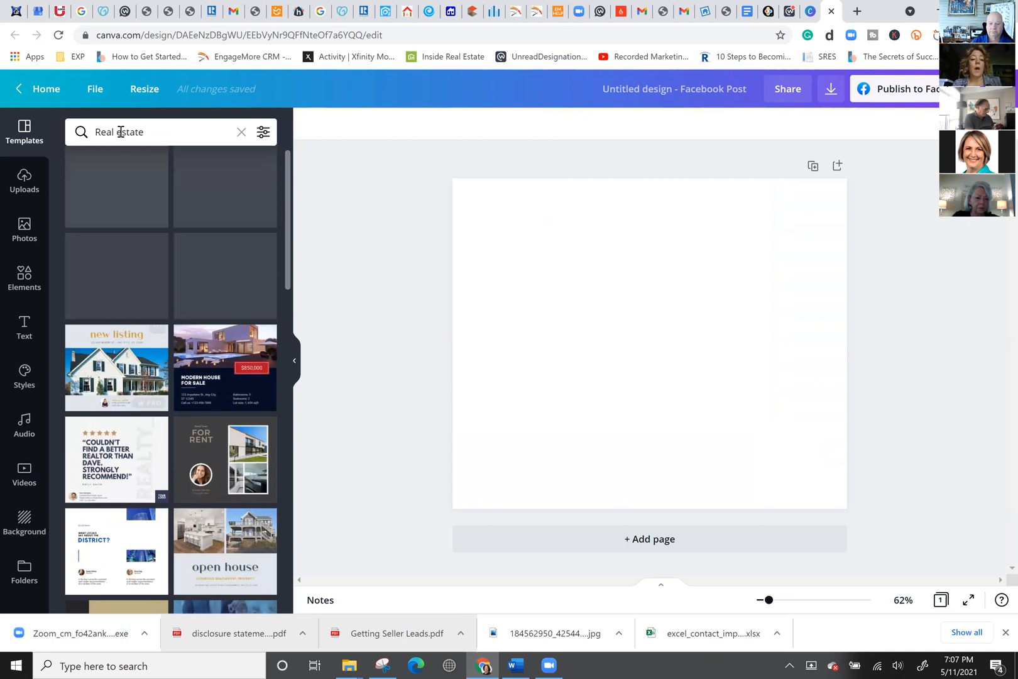
Replace the template search with 'just sold' to show Just Sold! designs, then reselect the query.
click(177, 141)
triple_click(188, 144)
text(jus)
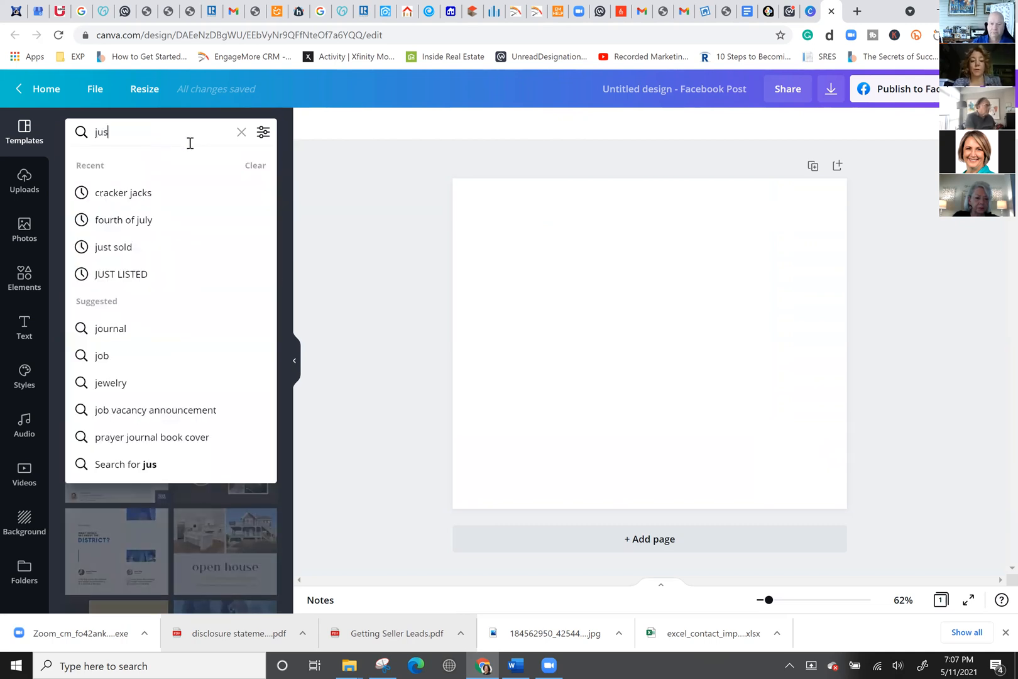
text(t sold)
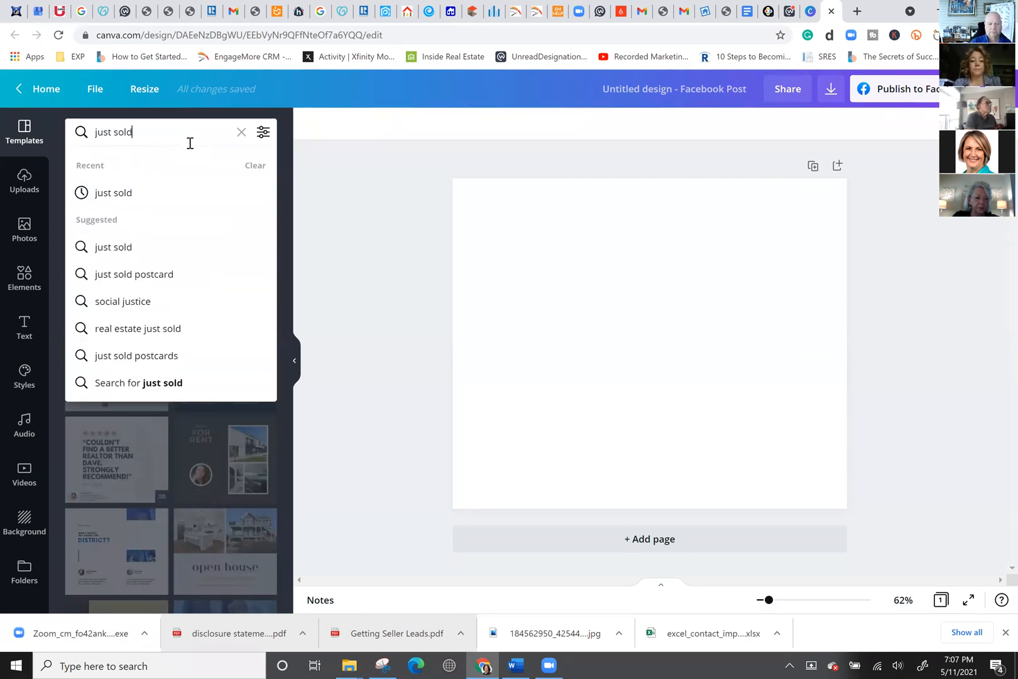
key(Return)
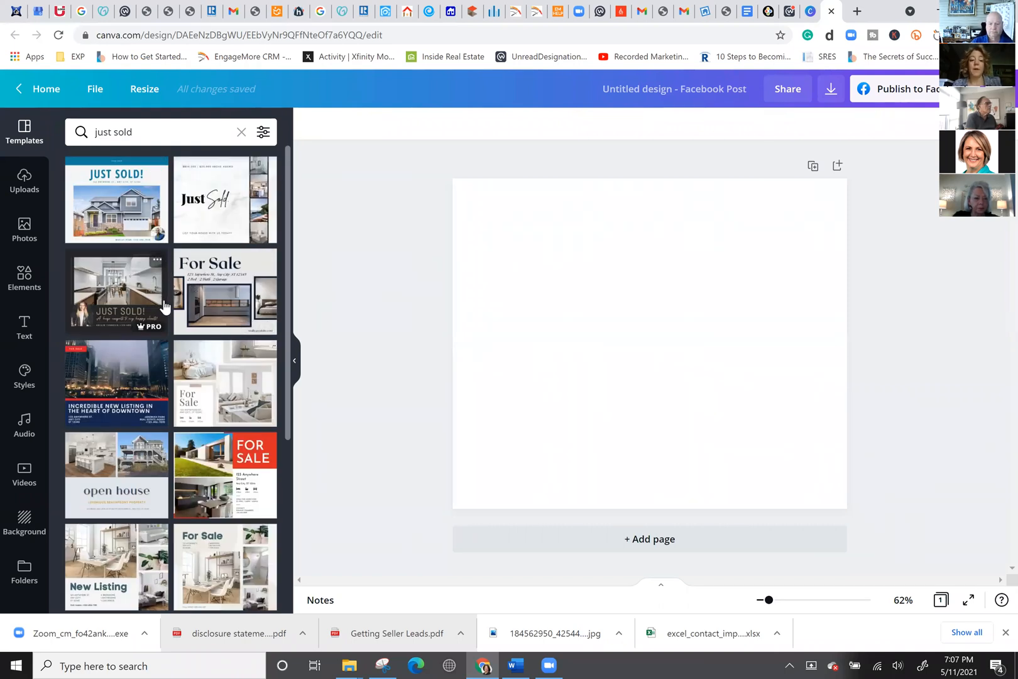
double_click(164, 132)
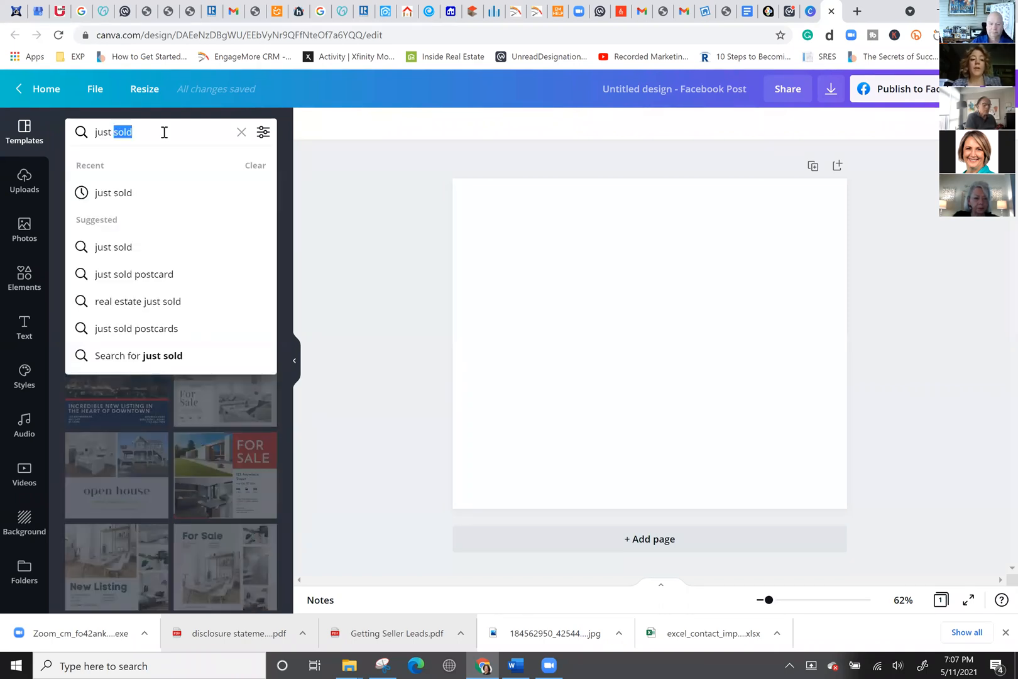
click(173, 132)
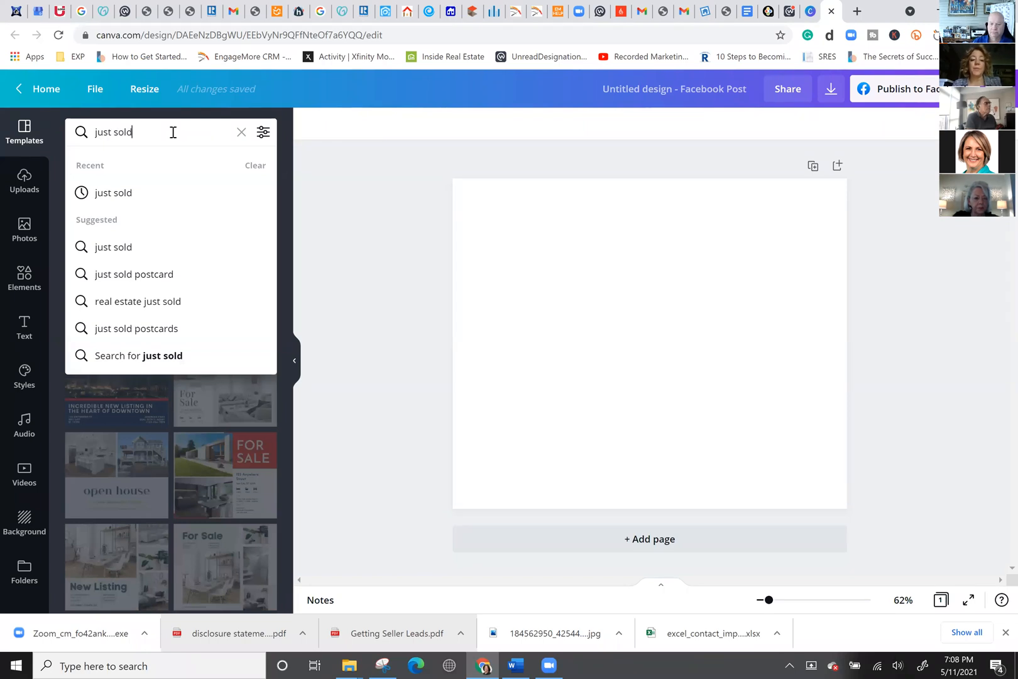
key(ctrl+a)
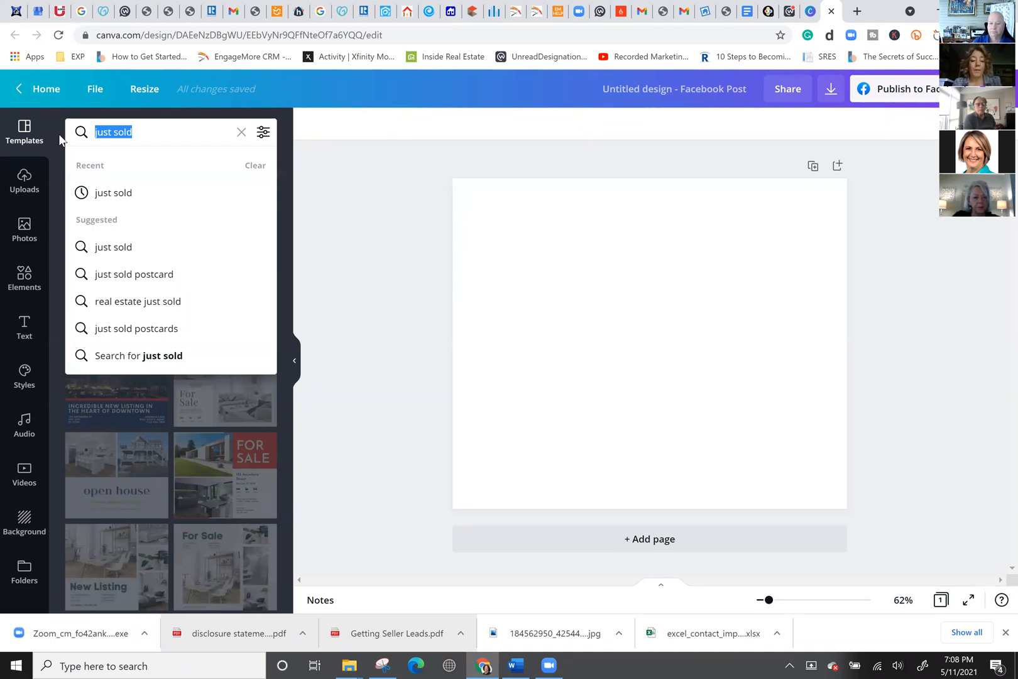
Change the template search to 'easter' to show Easter designs, then select the blank page.
text(holiday)
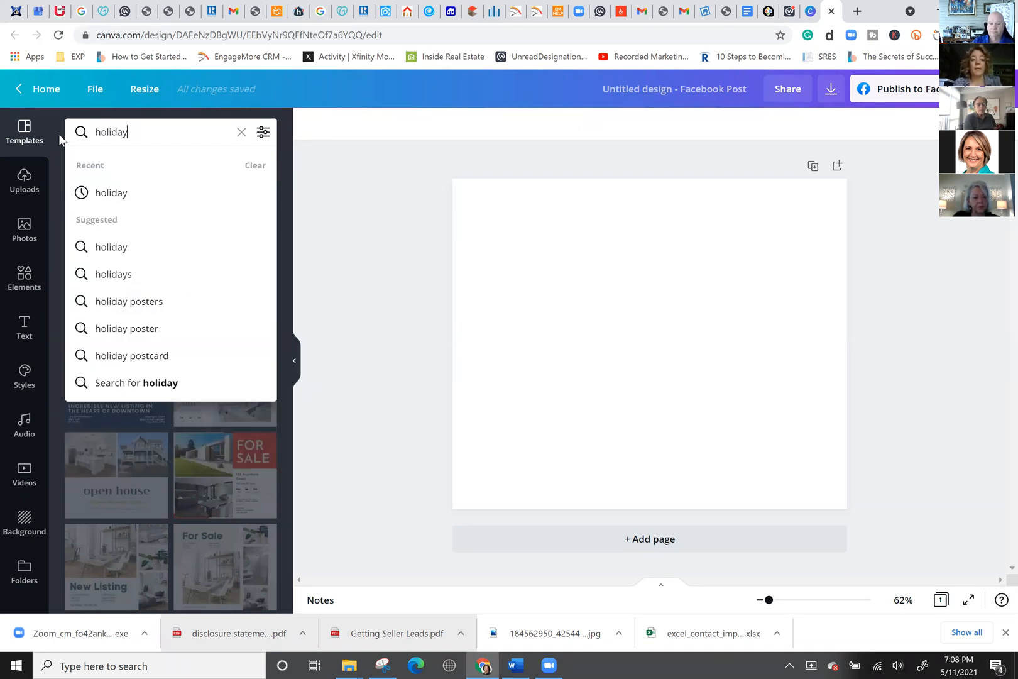
key(BackSpace)
key(BackSpace)
key(BackSpace)
key(BackSpace)
text(east)
text(ee)
key(BackSpace)
text(r)
key(Return)
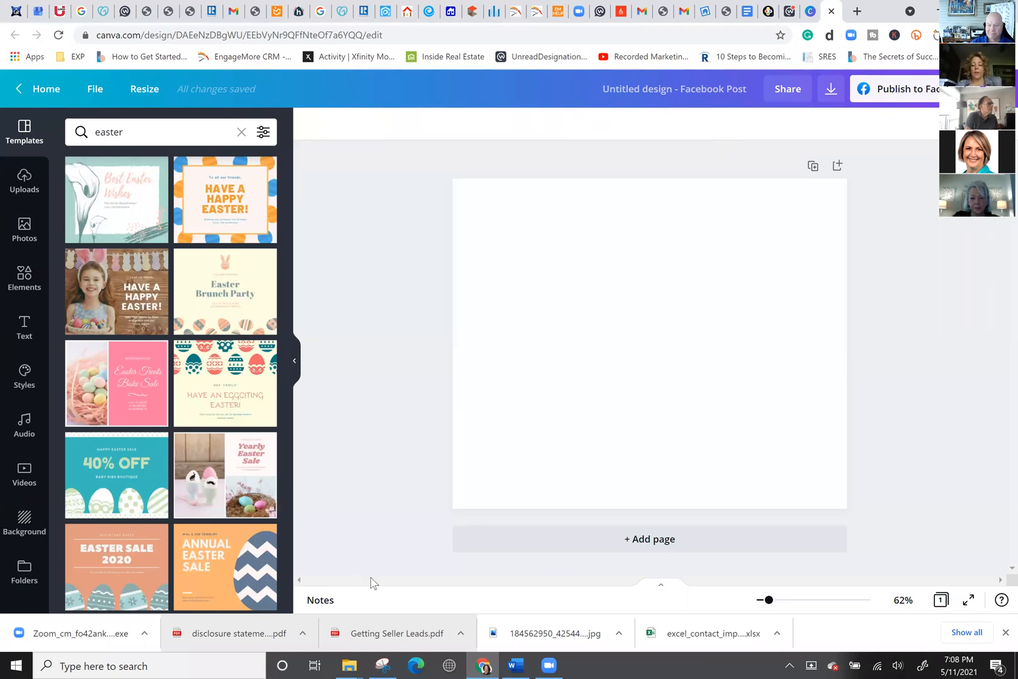
click(784, 262)
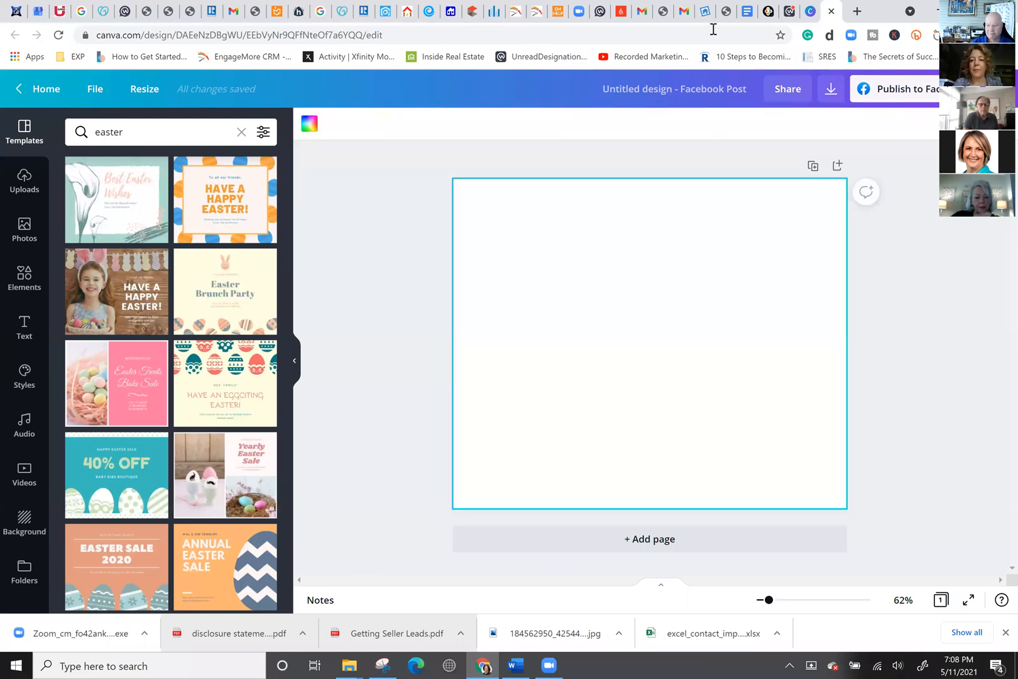
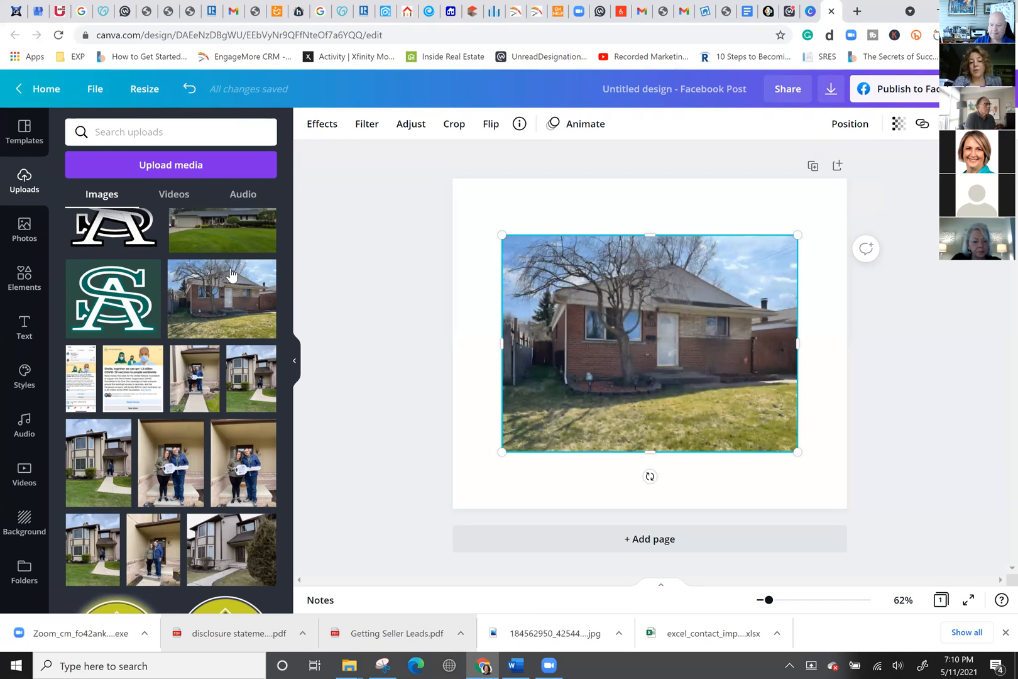
Hide the uploaded images panel to give the Facebook post page more room.
click(297, 362)
Move the house photo to the top and enlarge it to the full page width.
drag(589, 345, 639, 293)
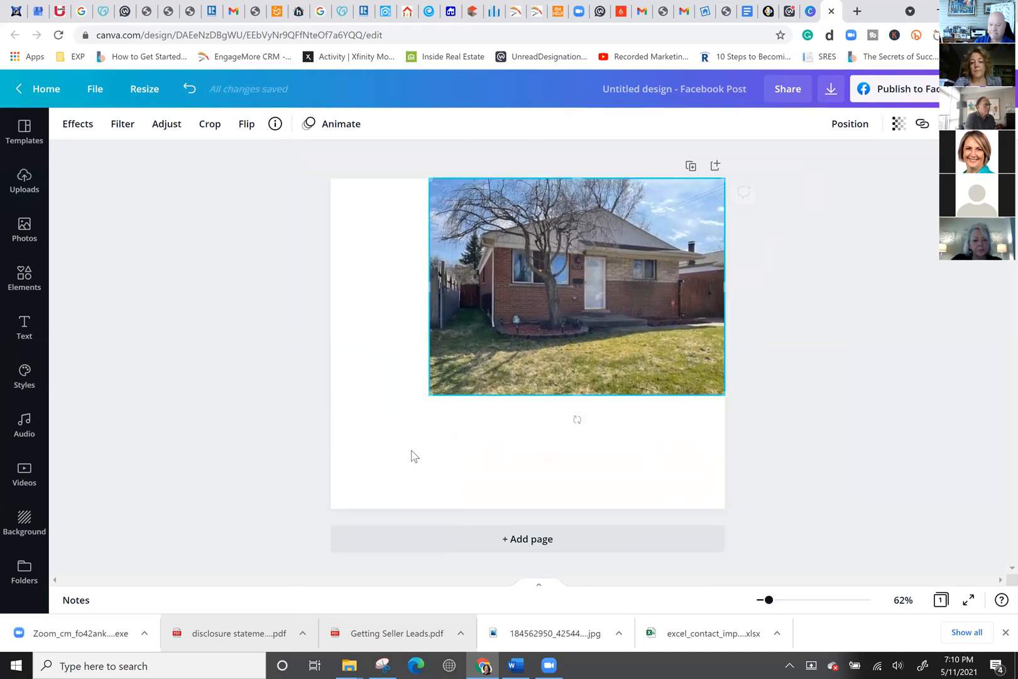
drag(431, 396, 322, 448)
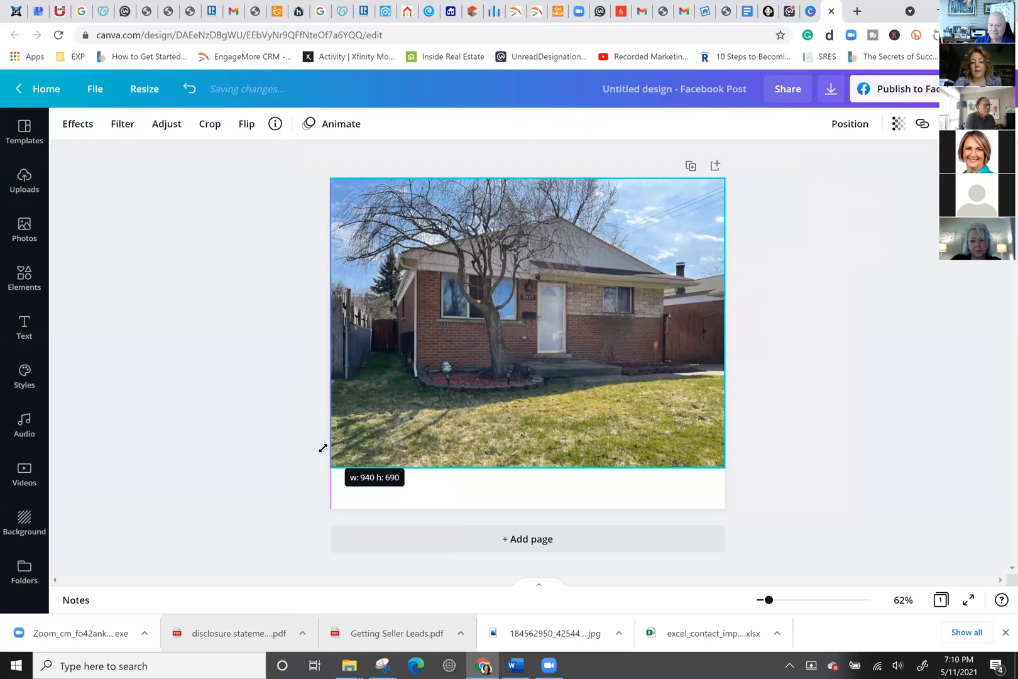
click(774, 336)
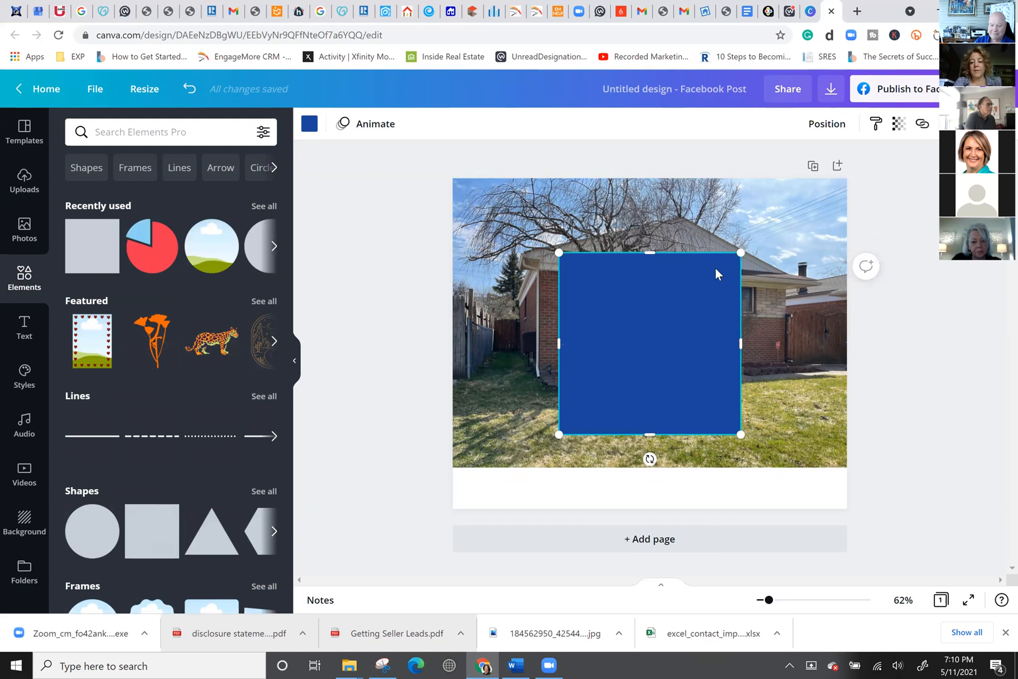
Reshape the blue square into a full-width band beneath the house photo.
drag(647, 268, 533, 481)
drag(612, 486, 871, 443)
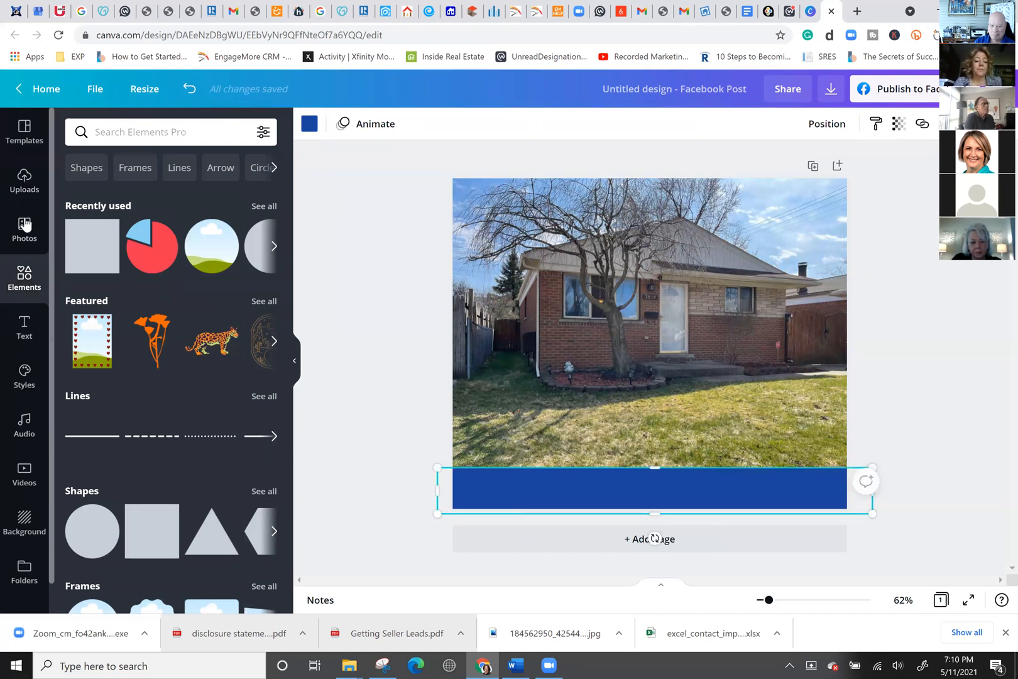
scroll(23, 515, down, 1)
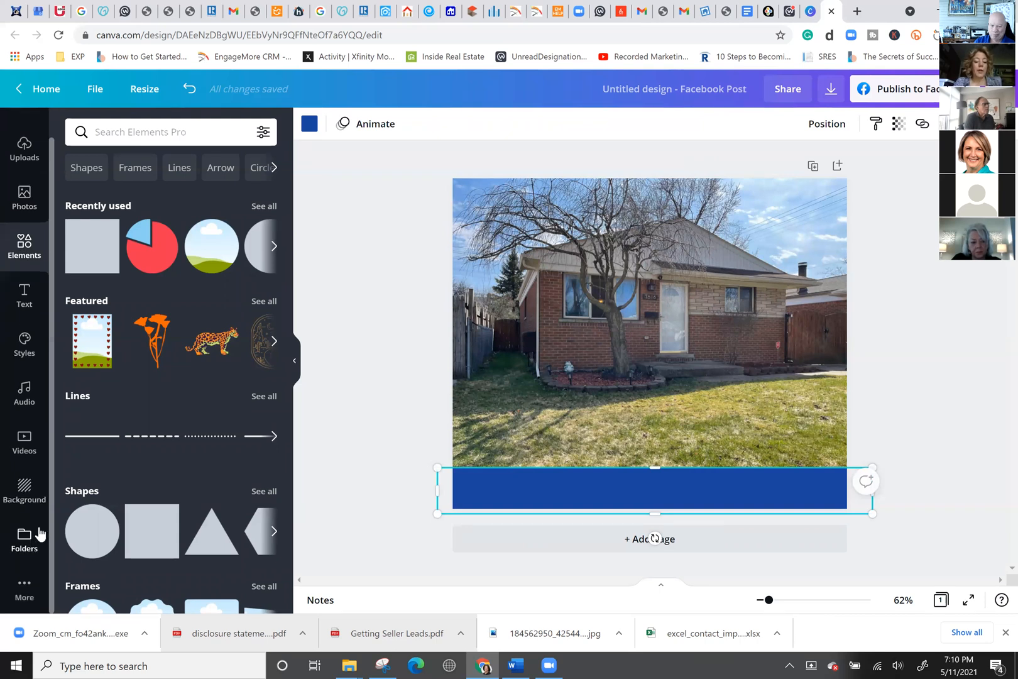
Add the agent's cutout from the Agent Photos folder, shrunk, at the page's bottom-left.
click(29, 538)
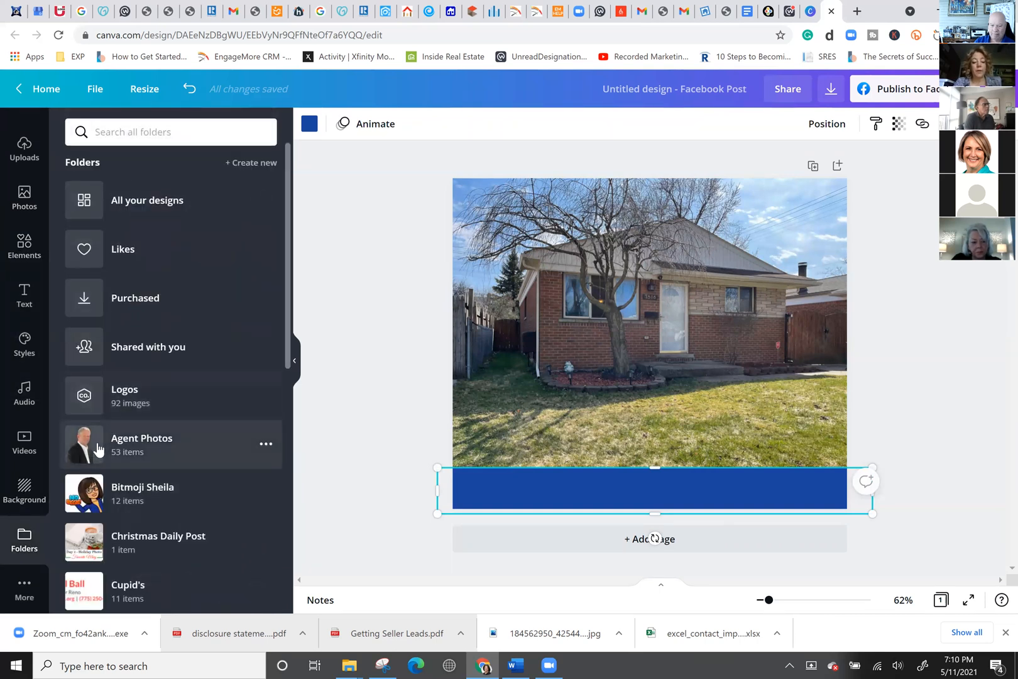
click(97, 447)
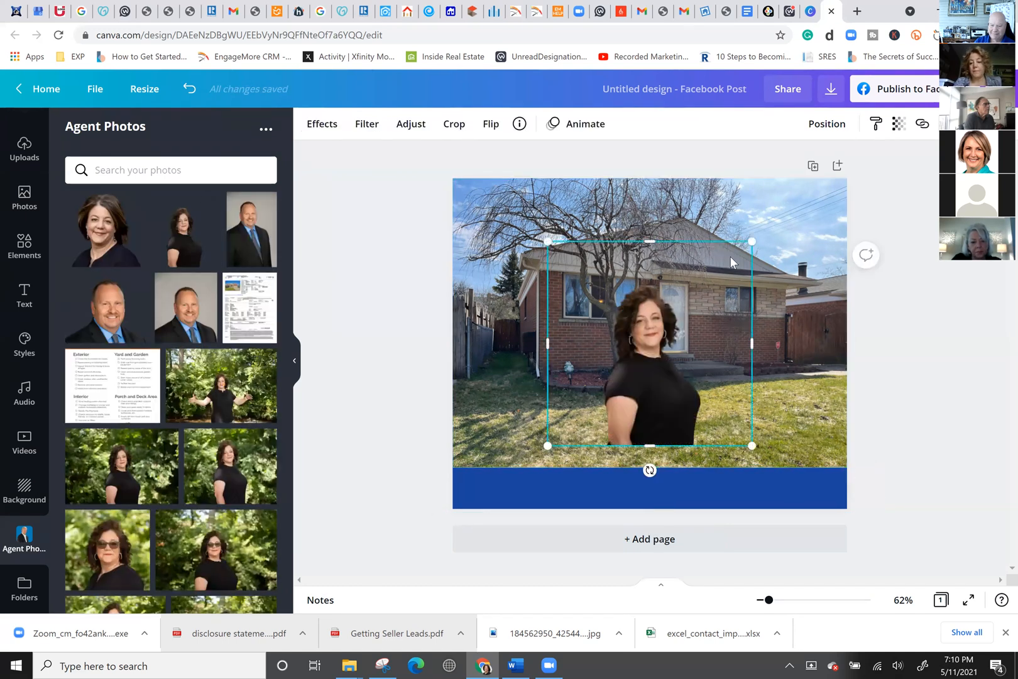
drag(753, 241, 707, 315)
drag(632, 388, 511, 451)
click(409, 484)
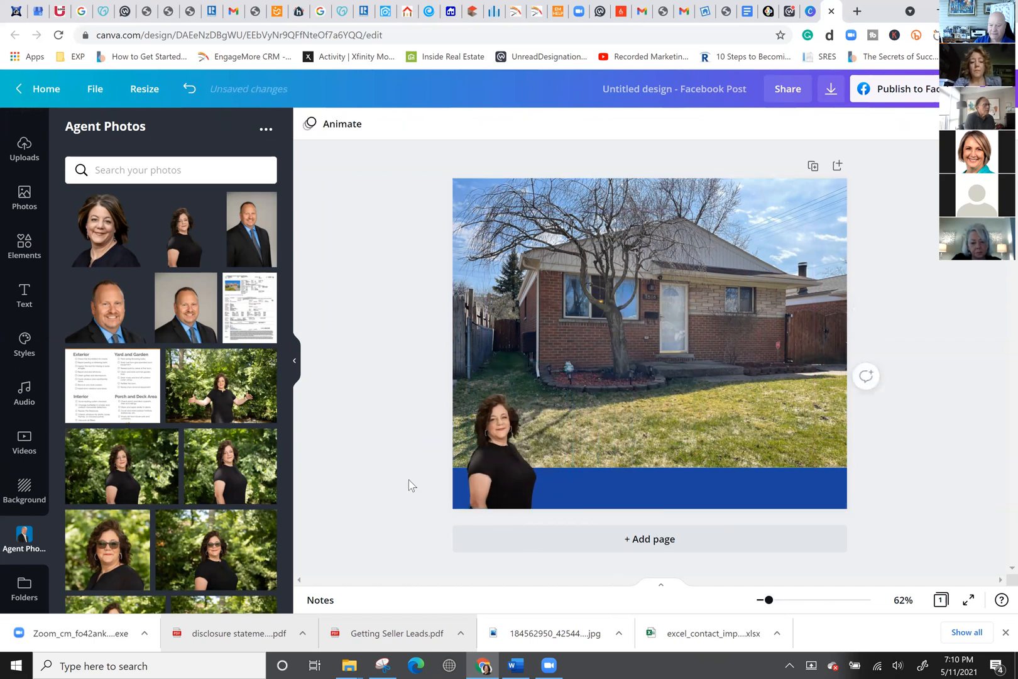
Add a heading with the agent's full name in capitals and place it on the blue band.
click(25, 299)
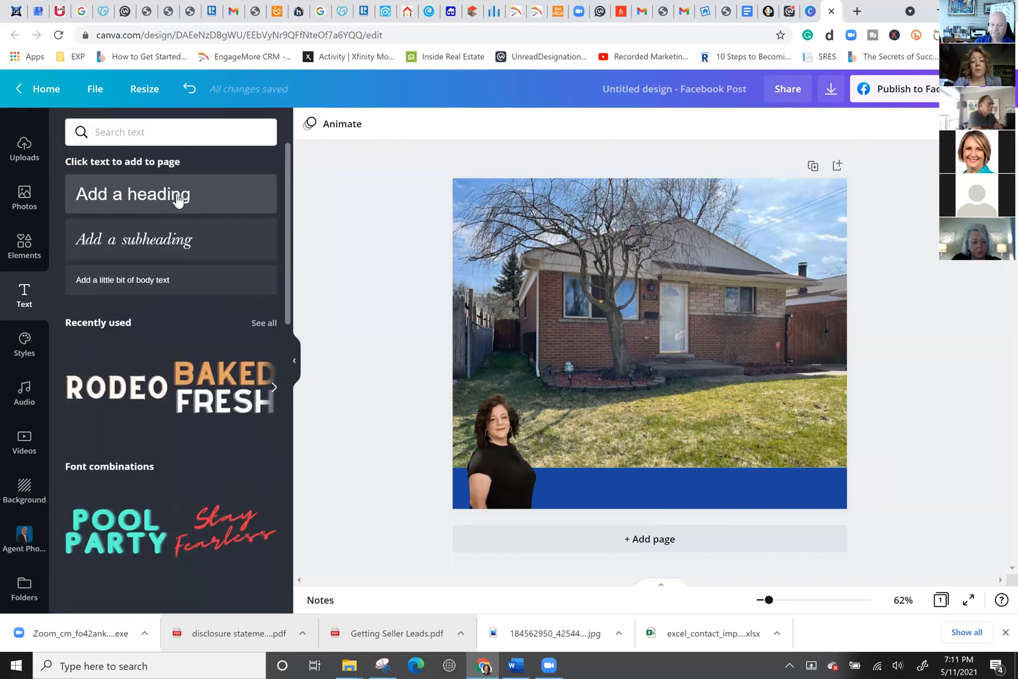
click(178, 196)
click(680, 344)
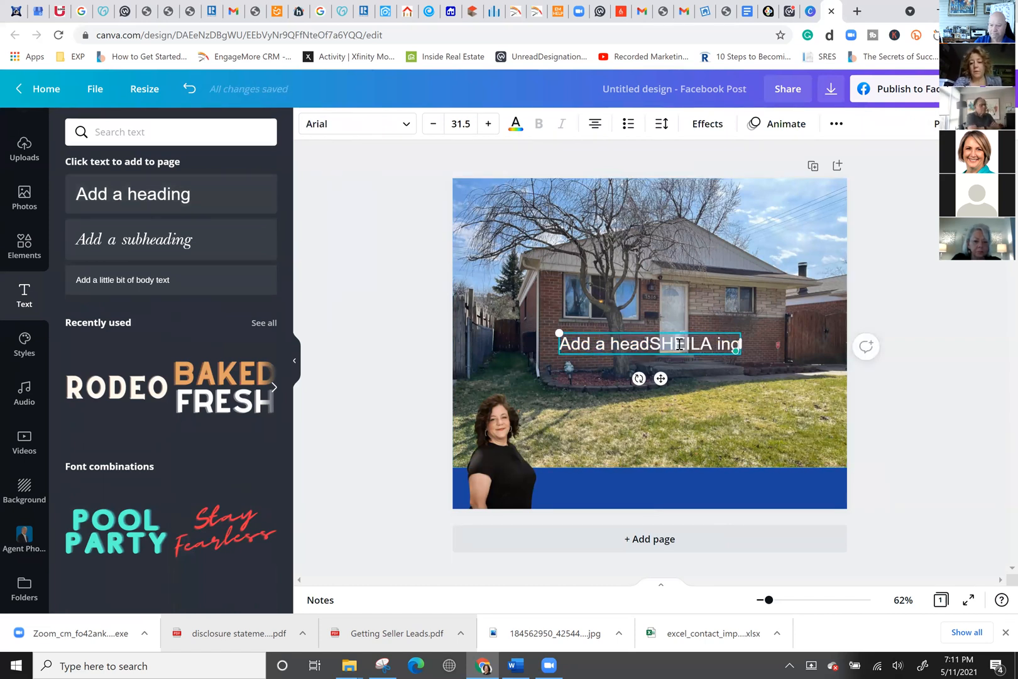
triple_click(681, 343)
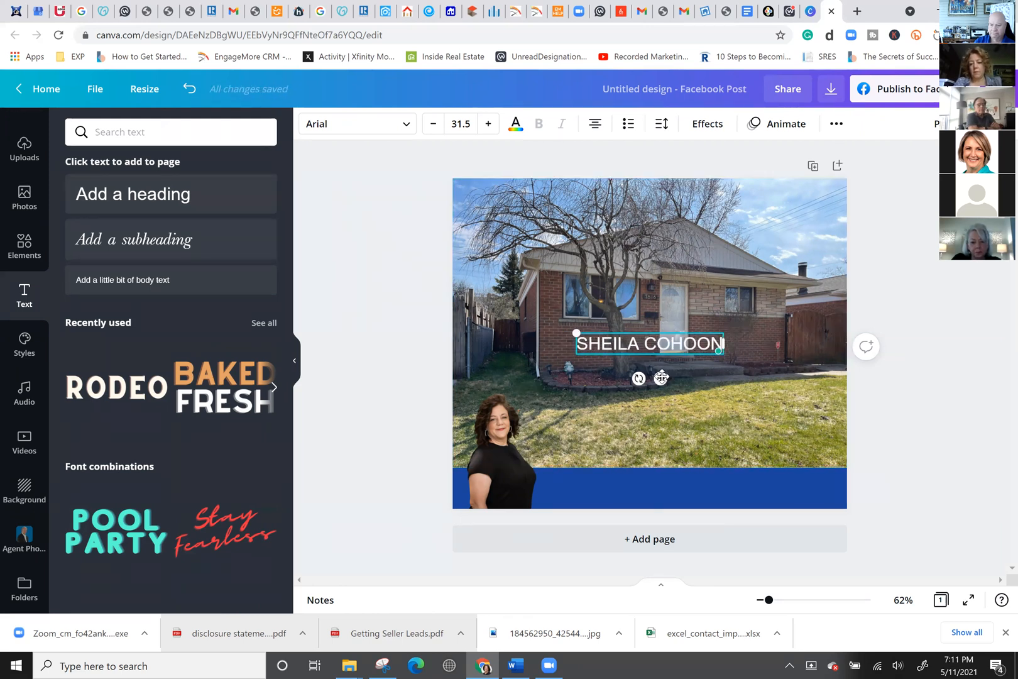
drag(653, 423, 631, 509)
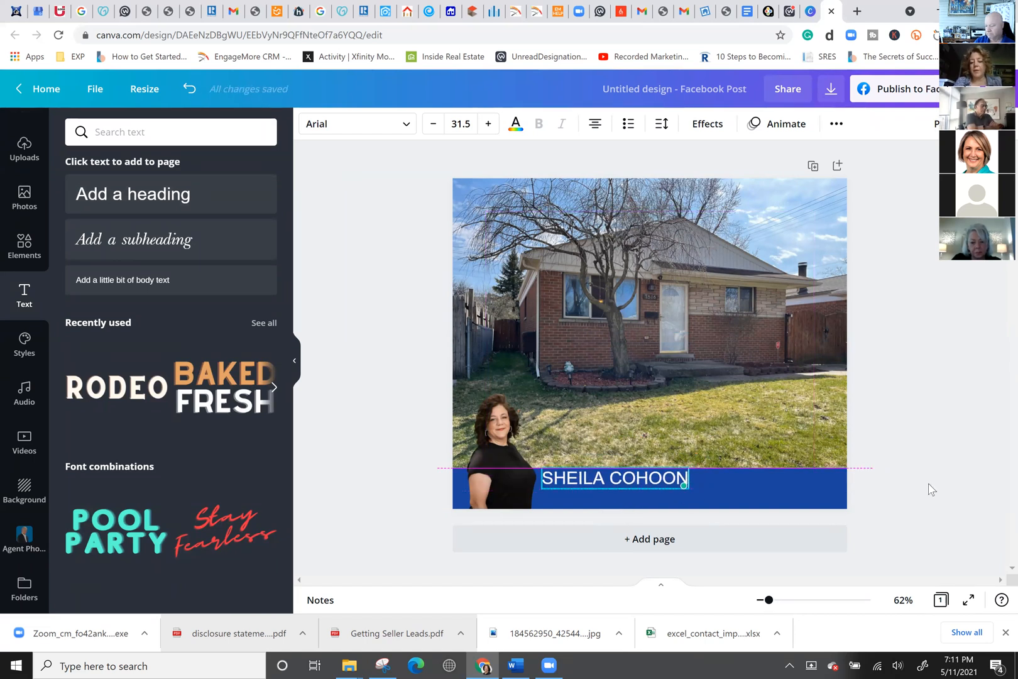
click(970, 439)
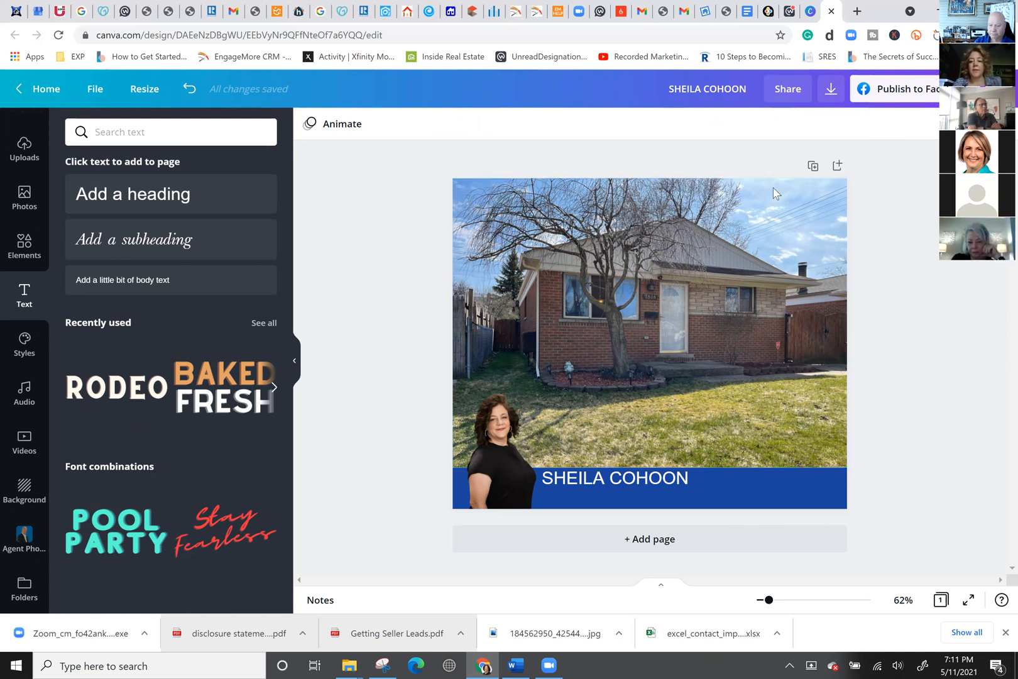
Lock the blue band, name text and agent photo in place.
click(710, 477)
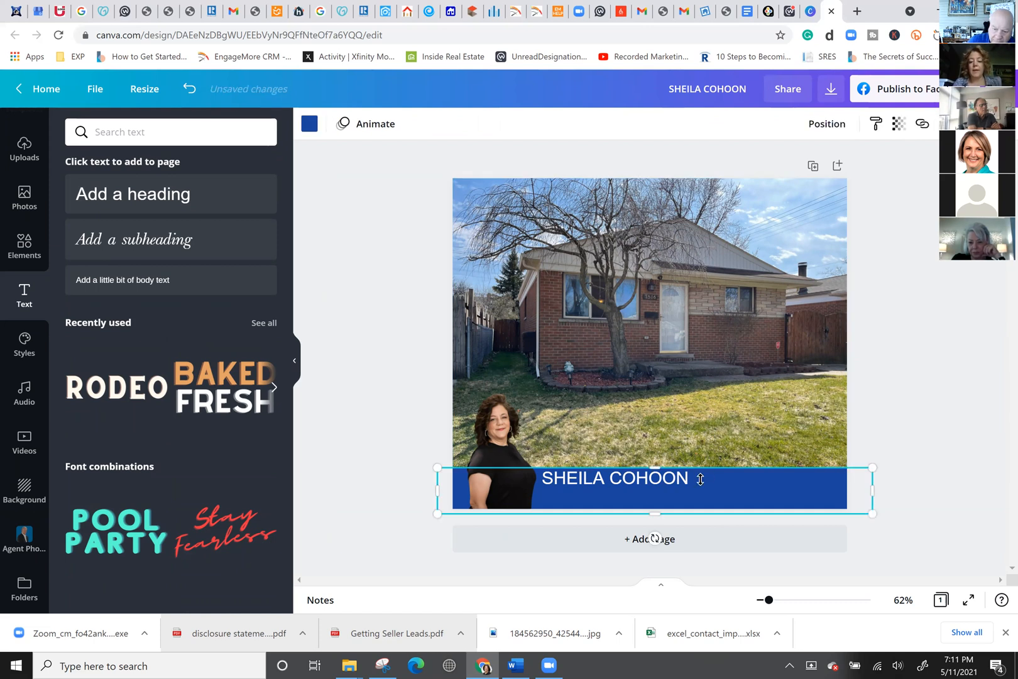
click(635, 483)
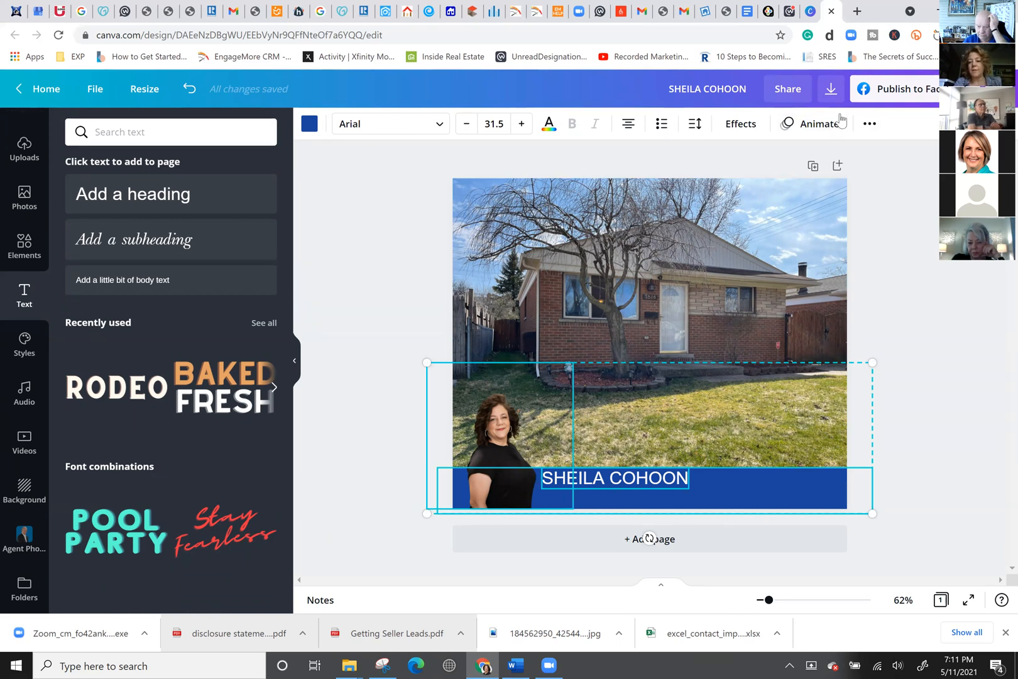
click(870, 125)
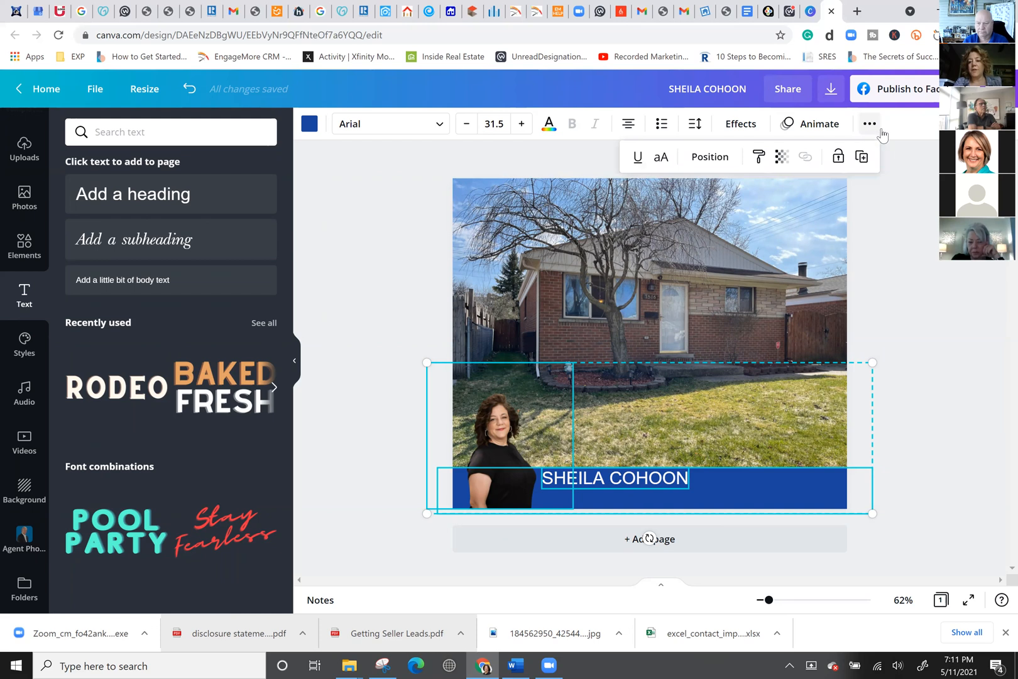
click(838, 157)
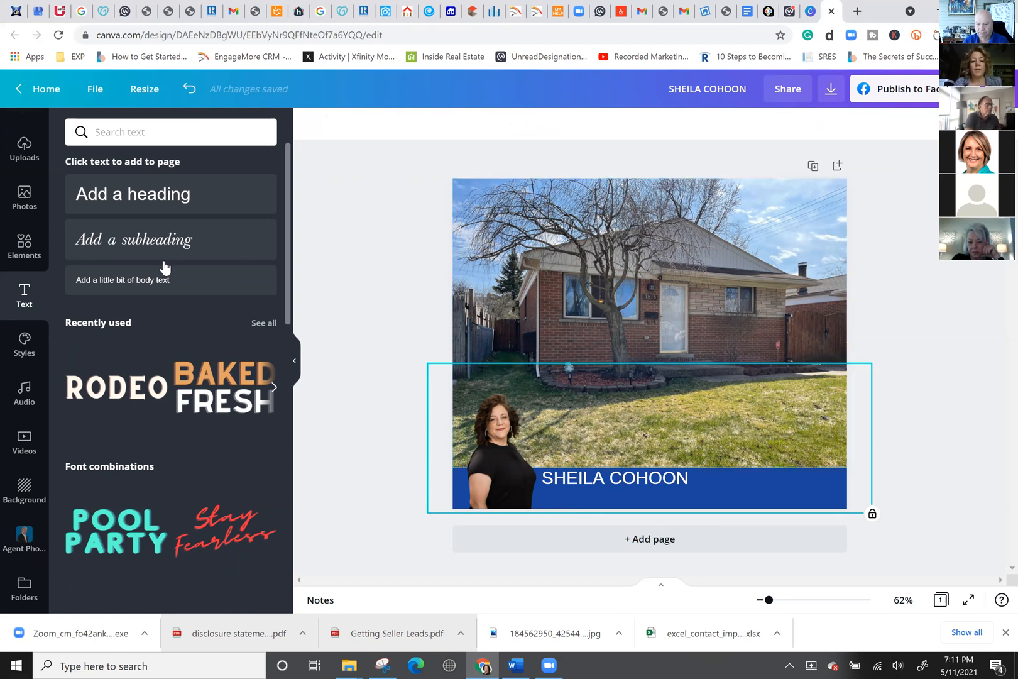
Replace the page background with the ranch house photo from Uploads.
click(25, 153)
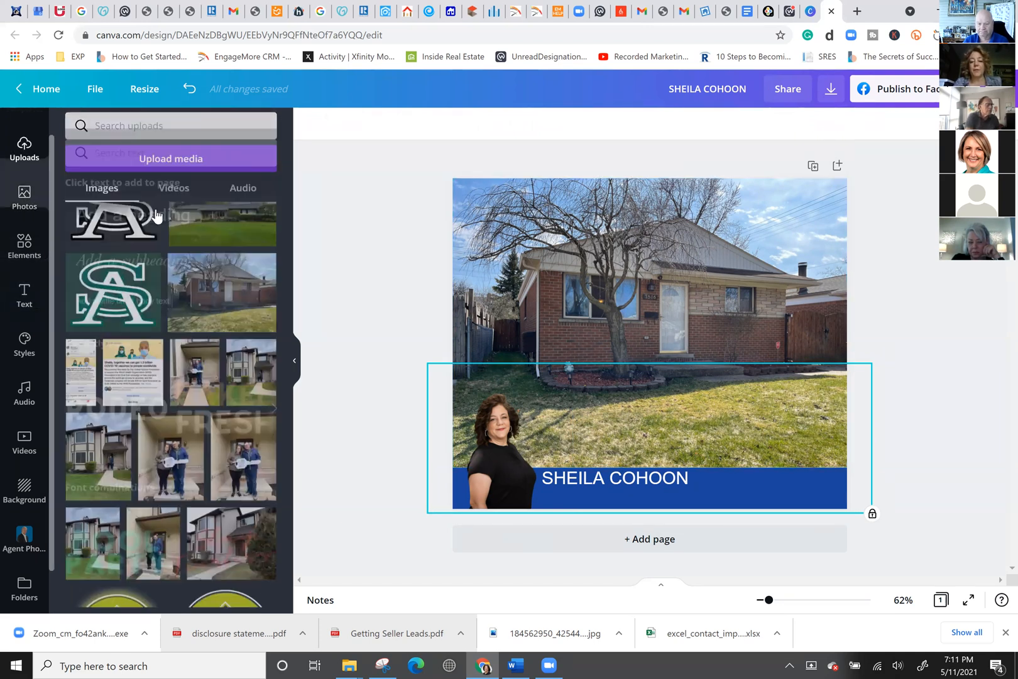
scroll(223, 280, up, 3)
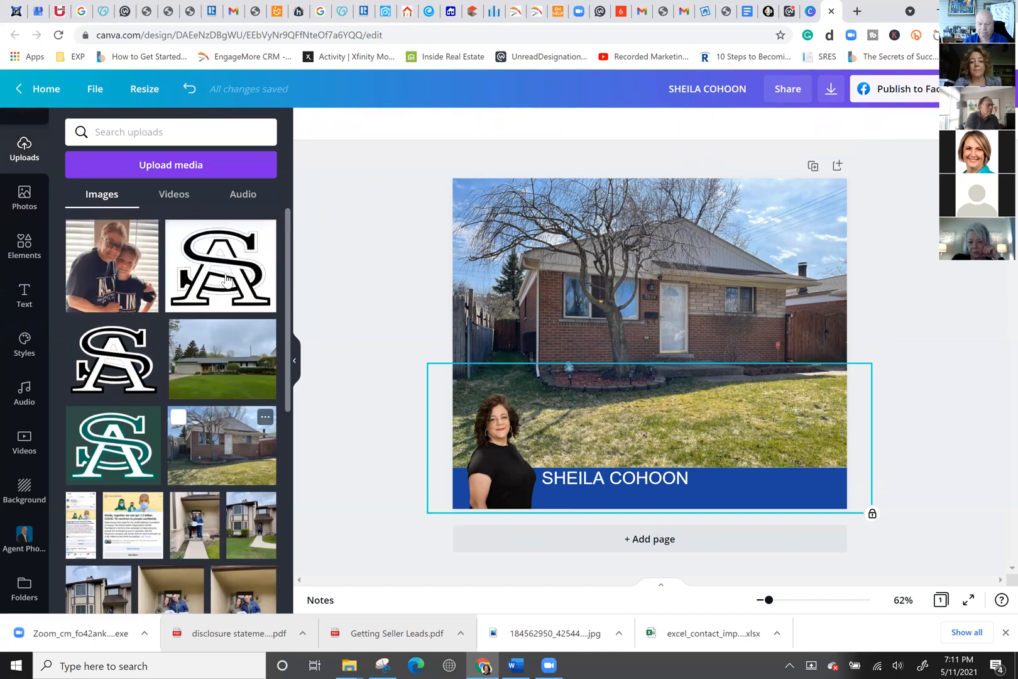
drag(218, 371, 490, 312)
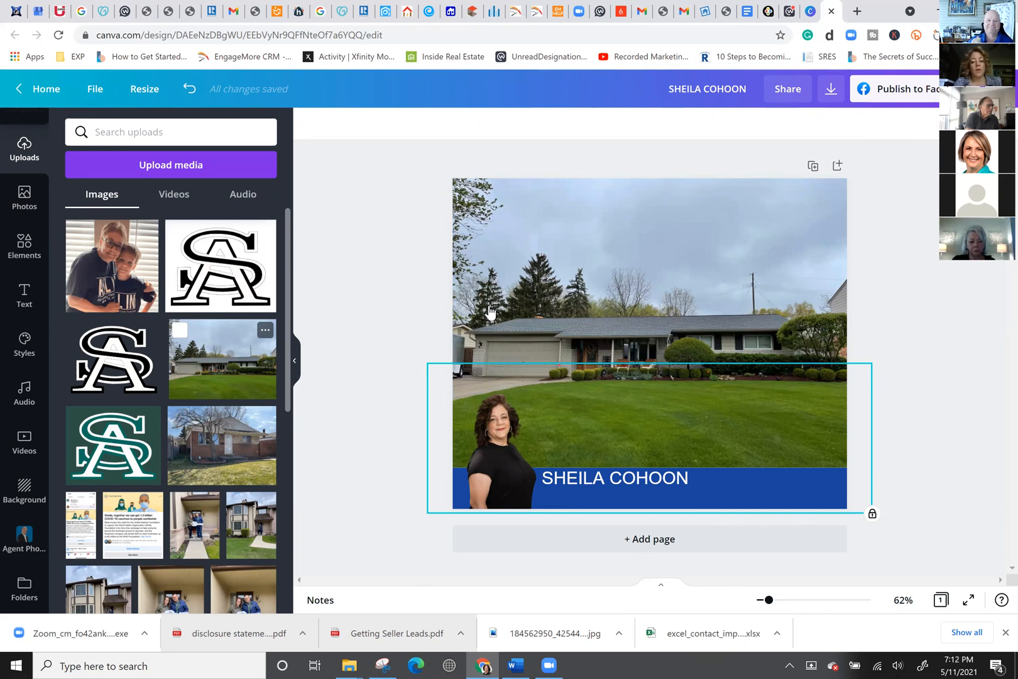
click(532, 489)
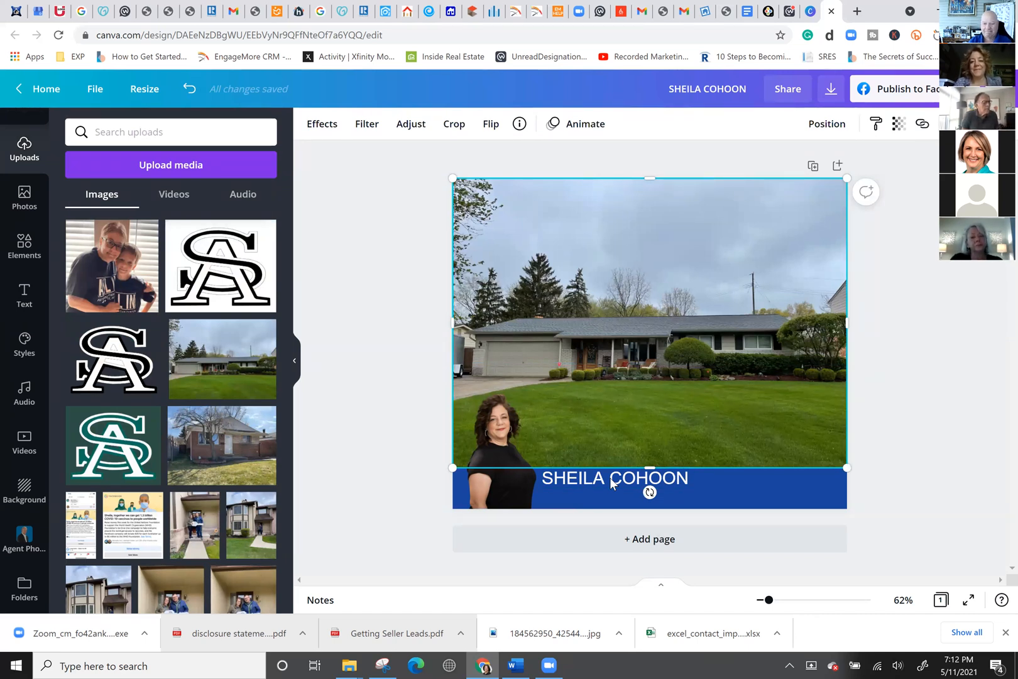
click(918, 427)
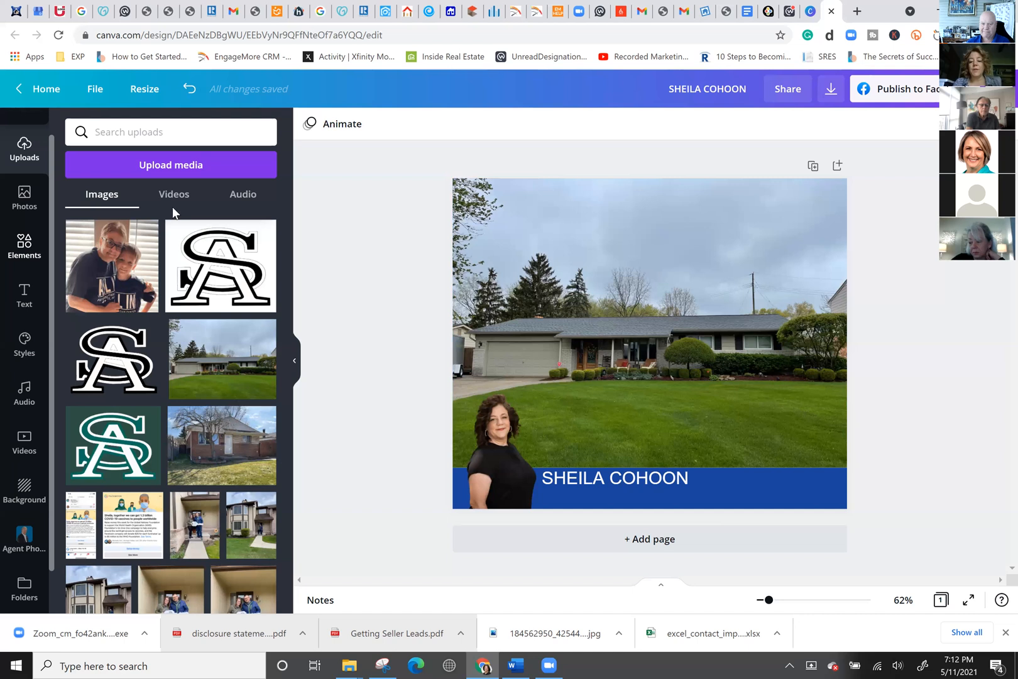
click(22, 248)
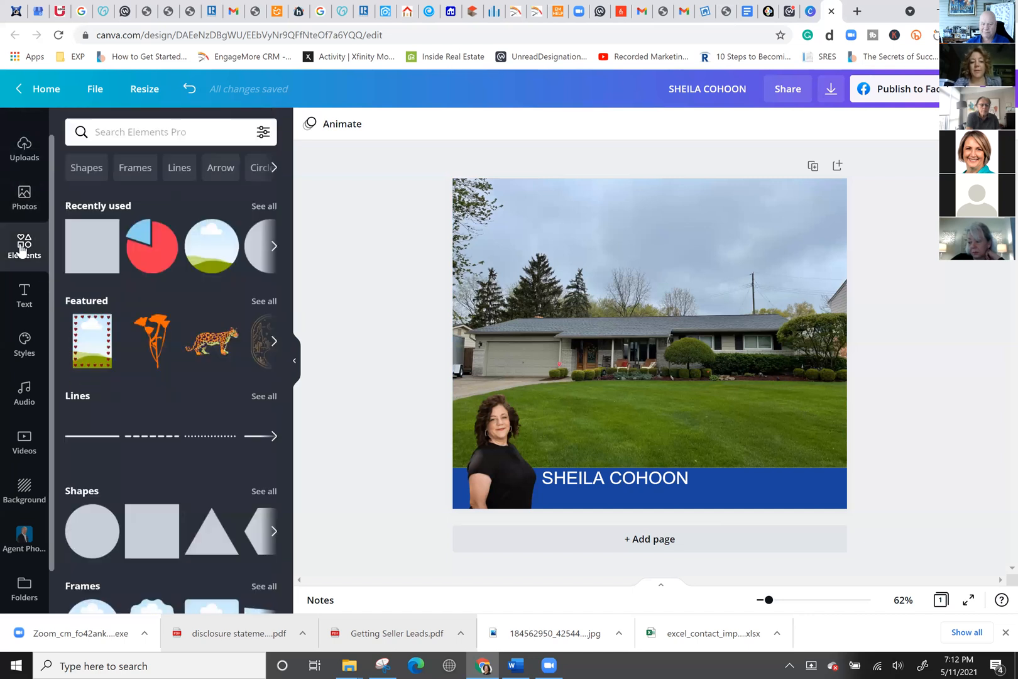
click(162, 132)
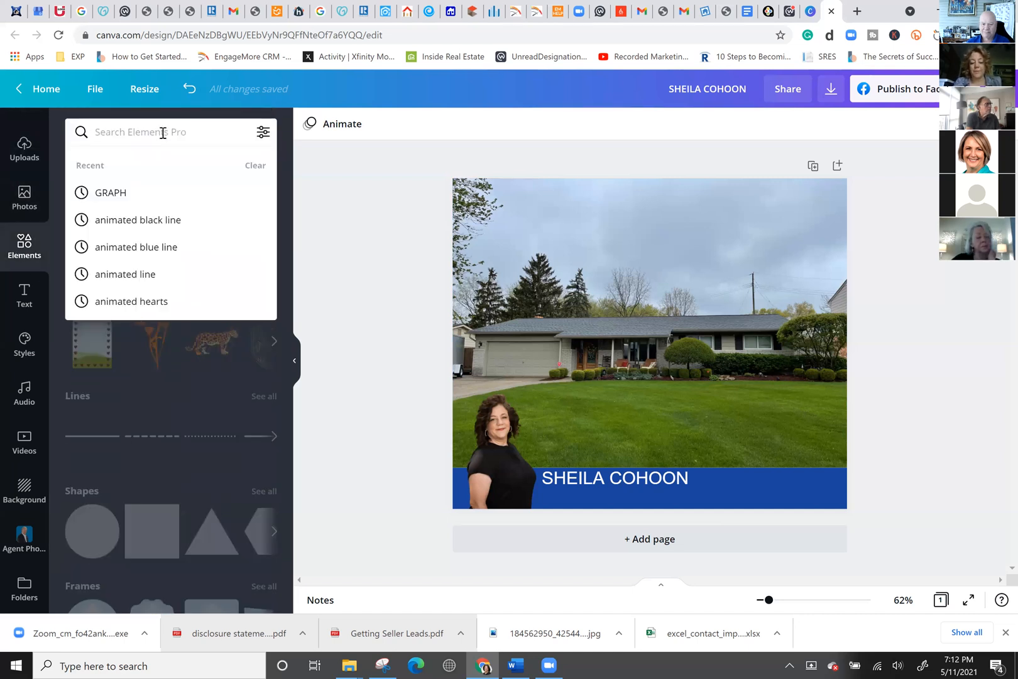
text(ANIMATED DI)
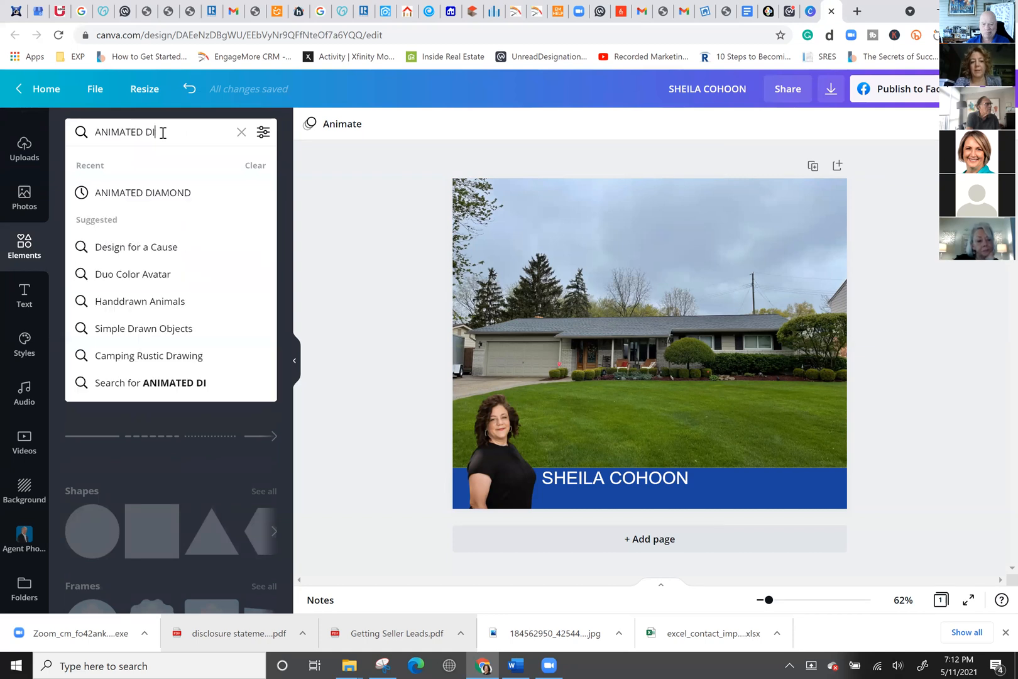
text(AMOND)
key(Return)
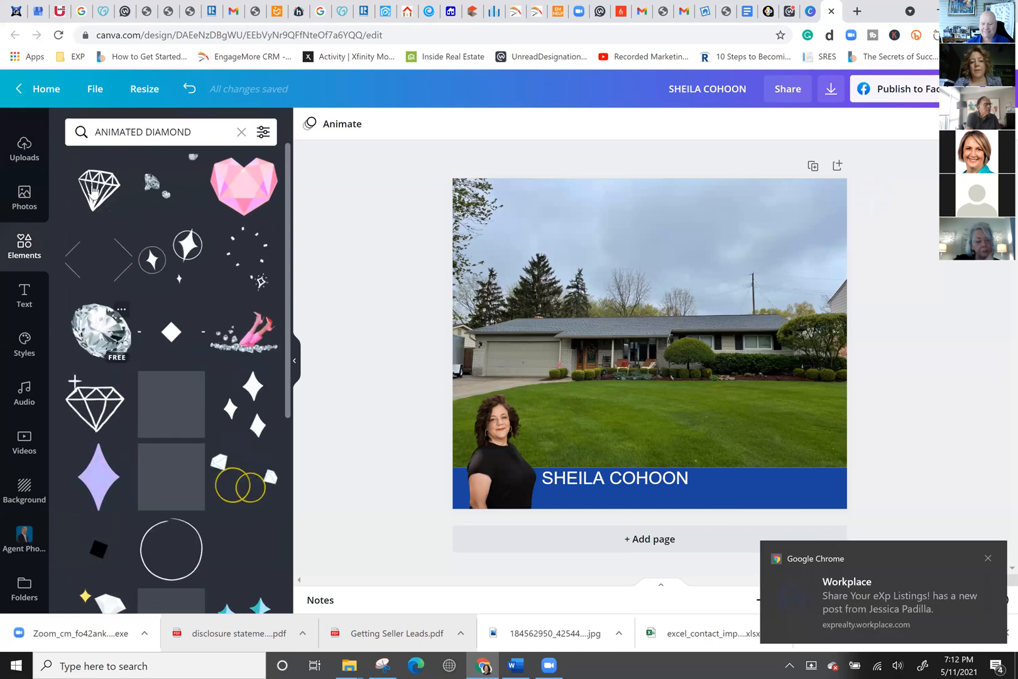
click(93, 192)
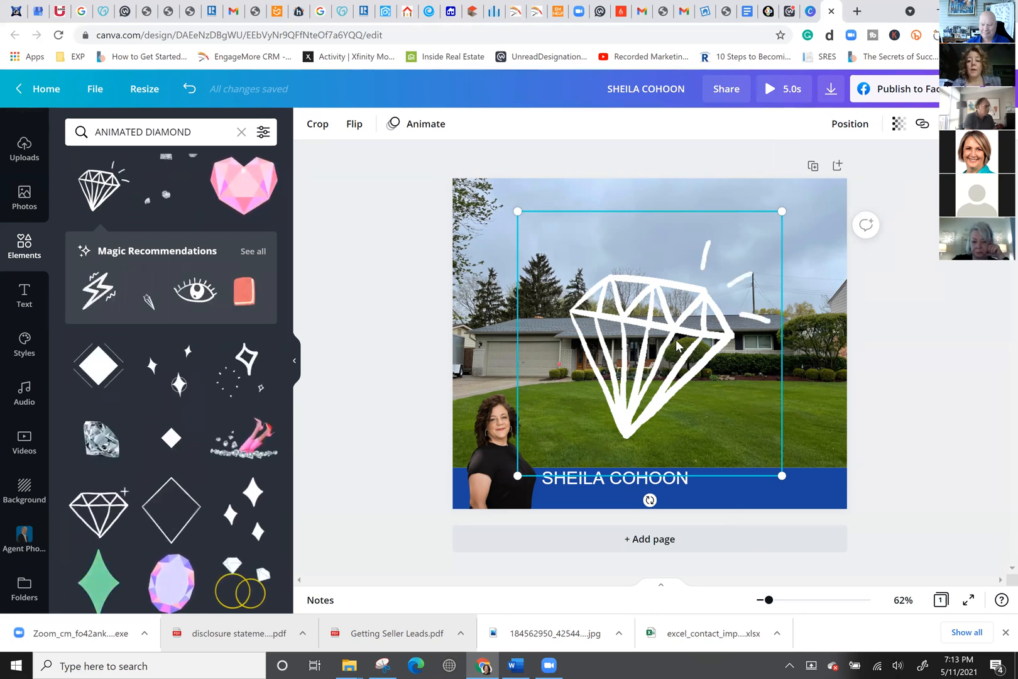
key(Delete)
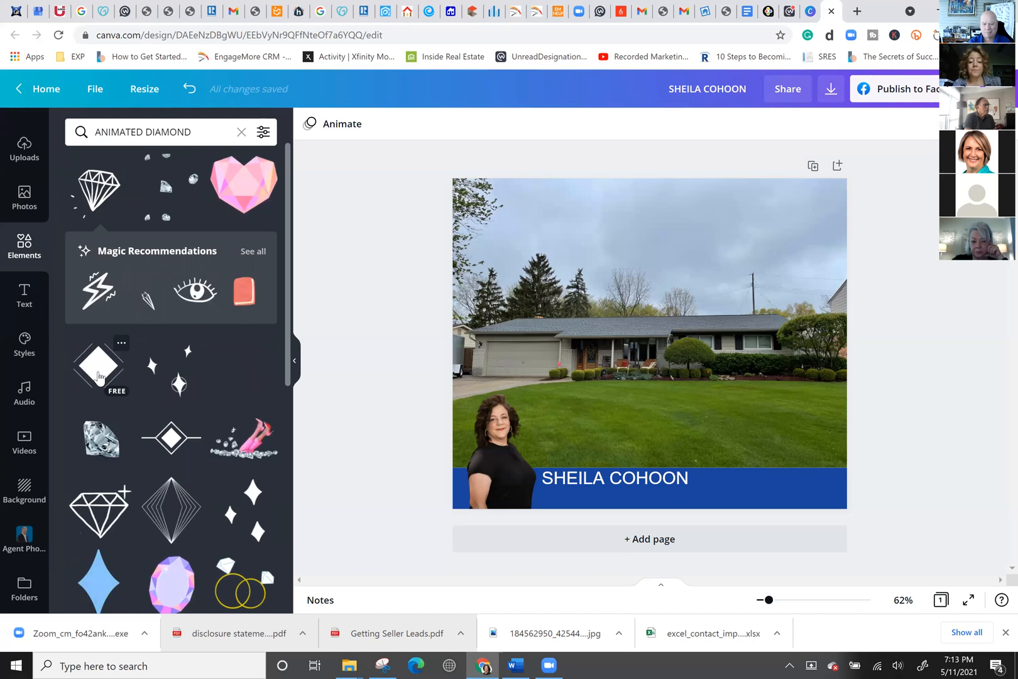
click(99, 375)
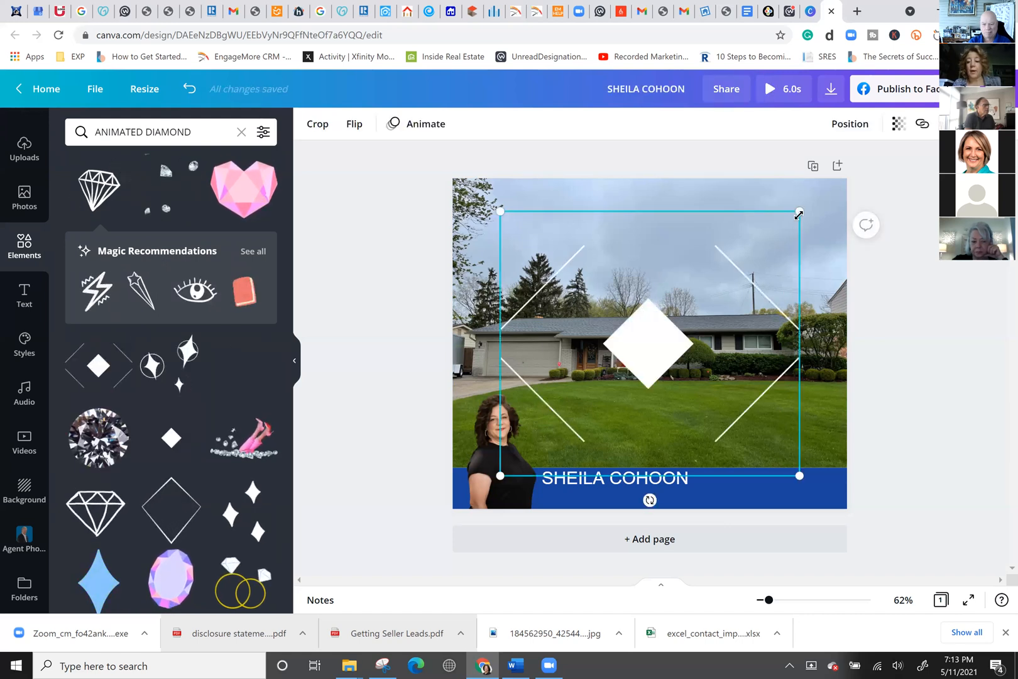
drag(799, 211, 616, 370)
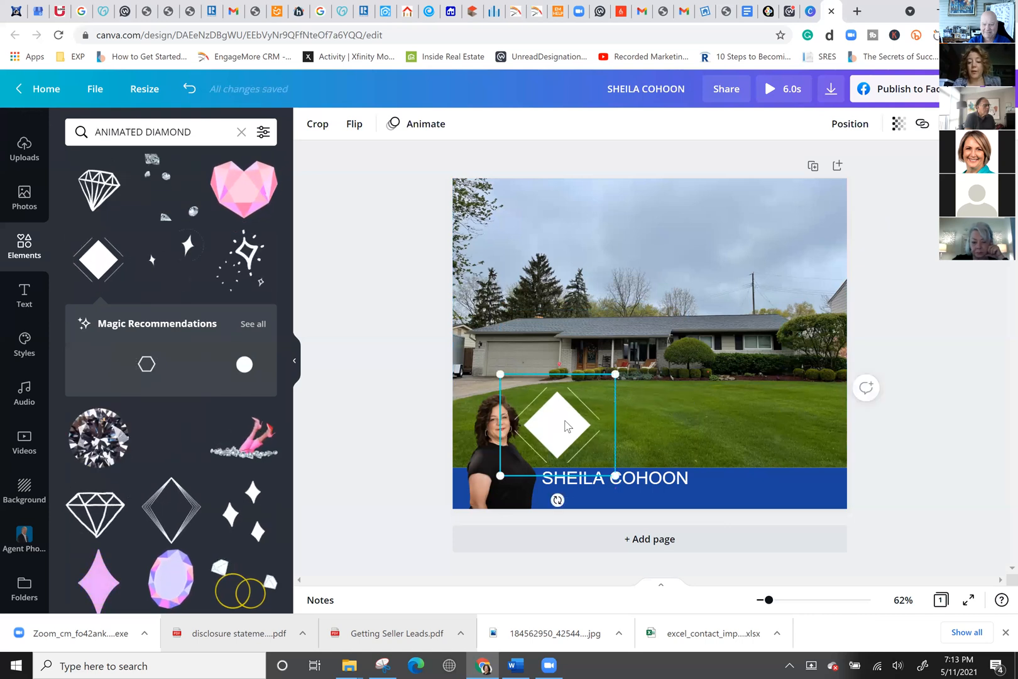
drag(795, 428, 780, 434)
key(Delete)
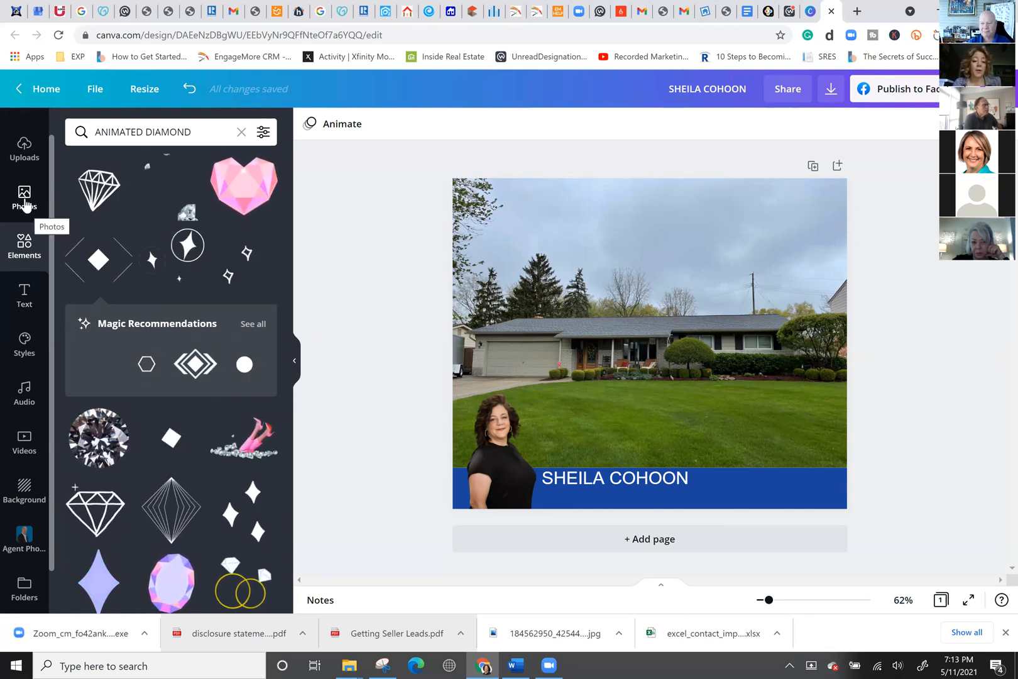
Add a new first page filled with the chandelier living-room photo from a 'LIVING' search.
click(654, 551)
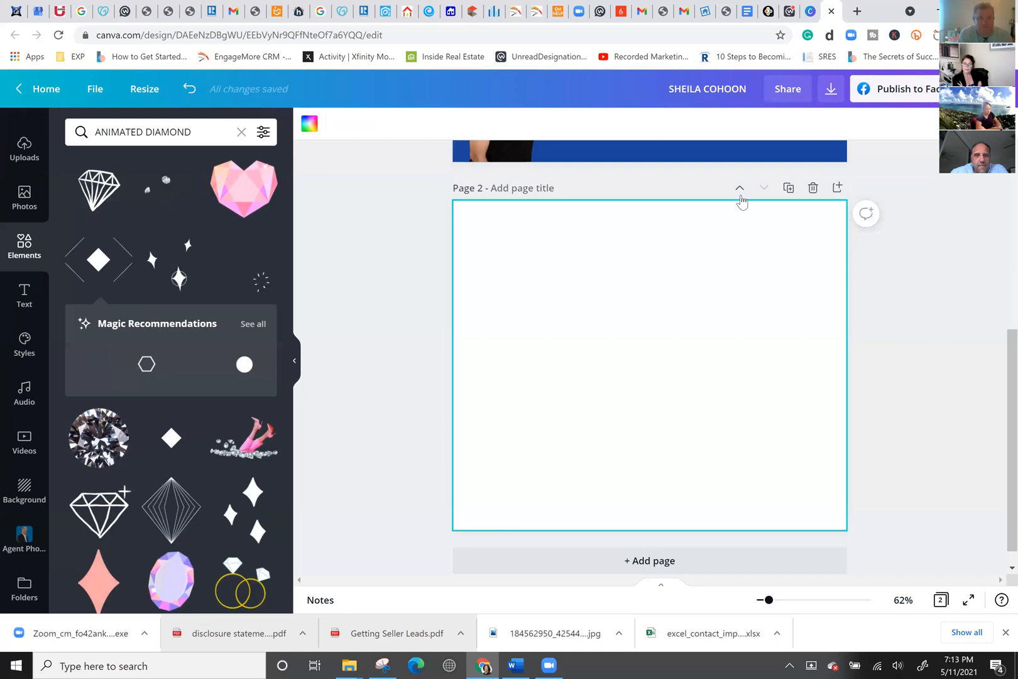
click(740, 189)
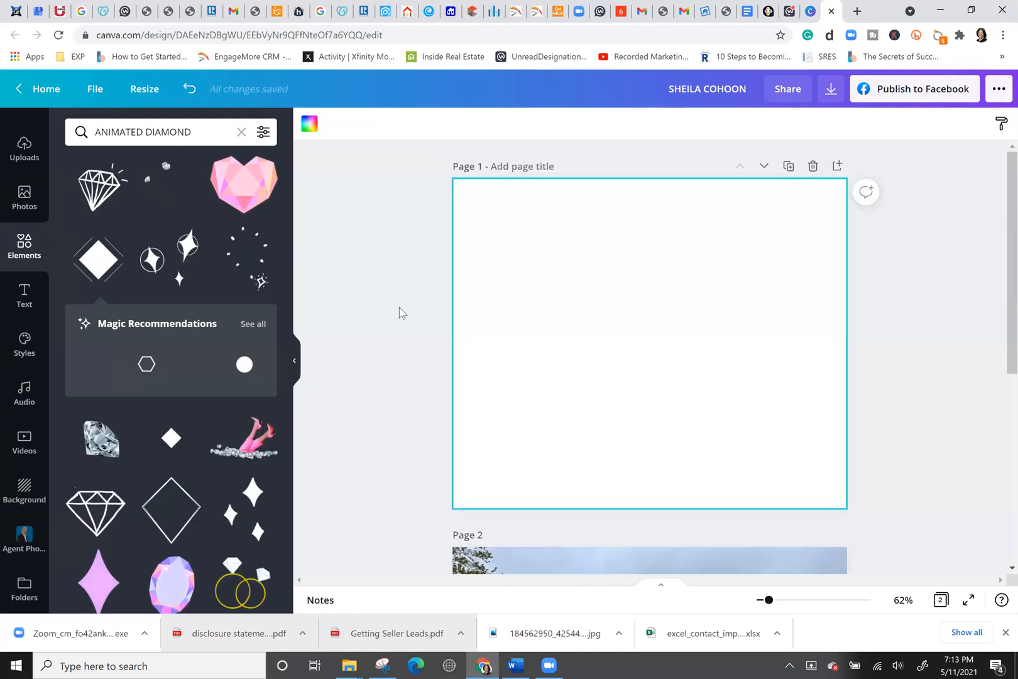
click(25, 196)
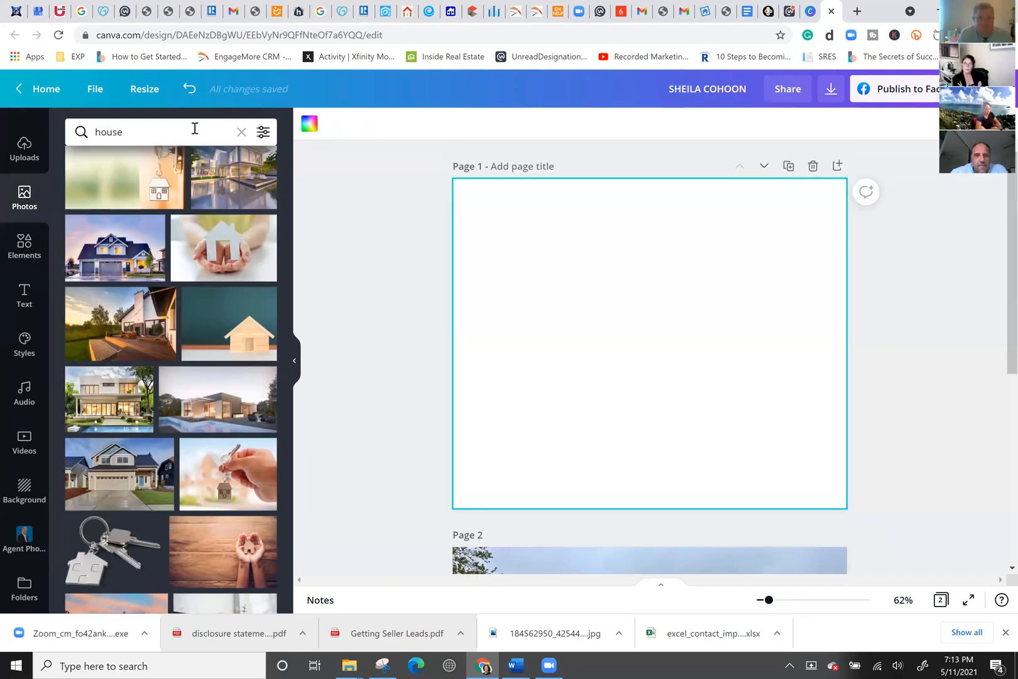
click(145, 121)
text(LIVING)
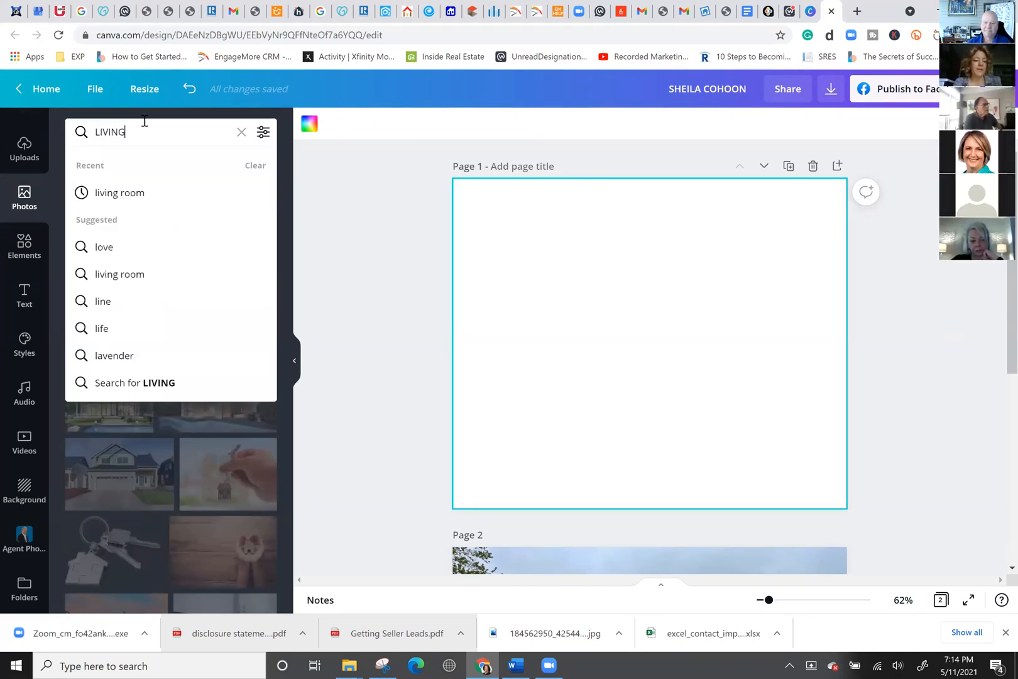
click(129, 193)
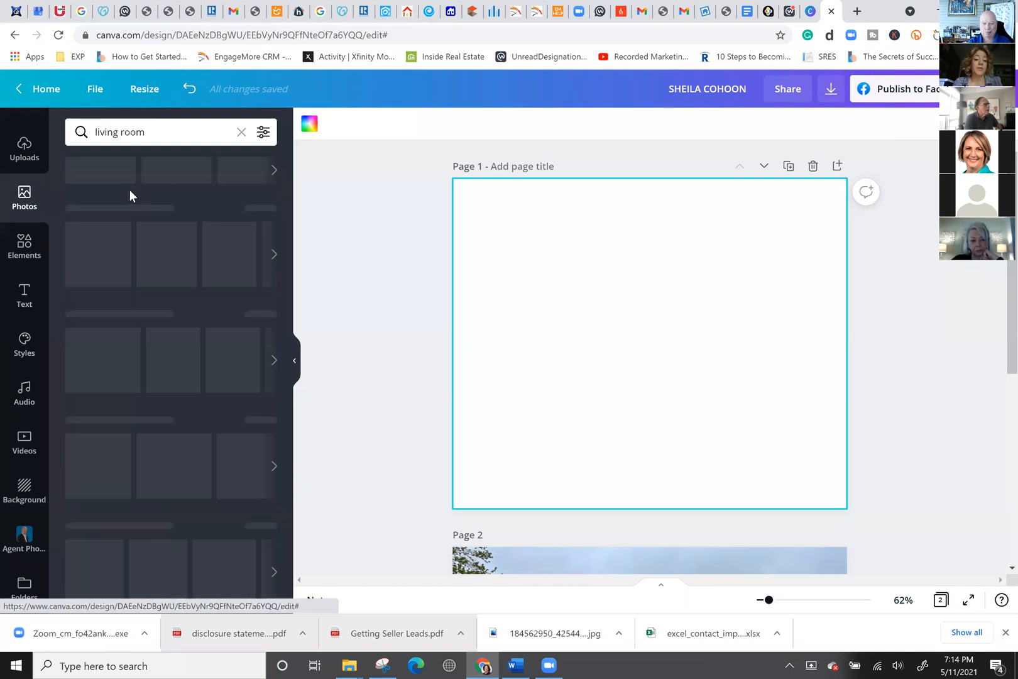
drag(121, 225, 485, 258)
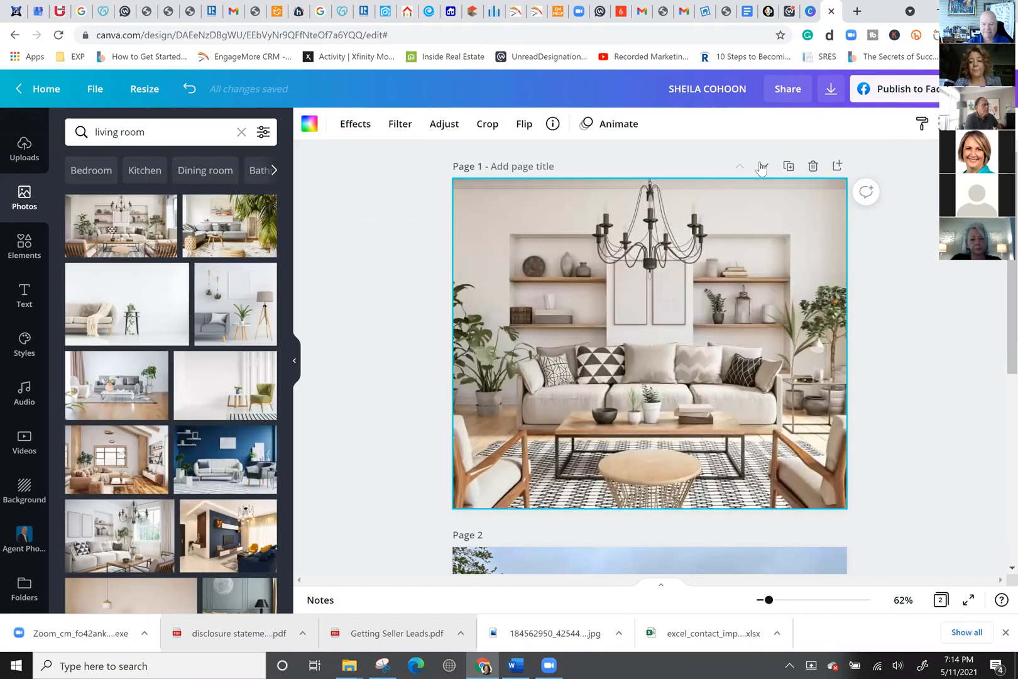
Duplicate the living-room page and put a blue bedroom photo on the copy.
click(786, 166)
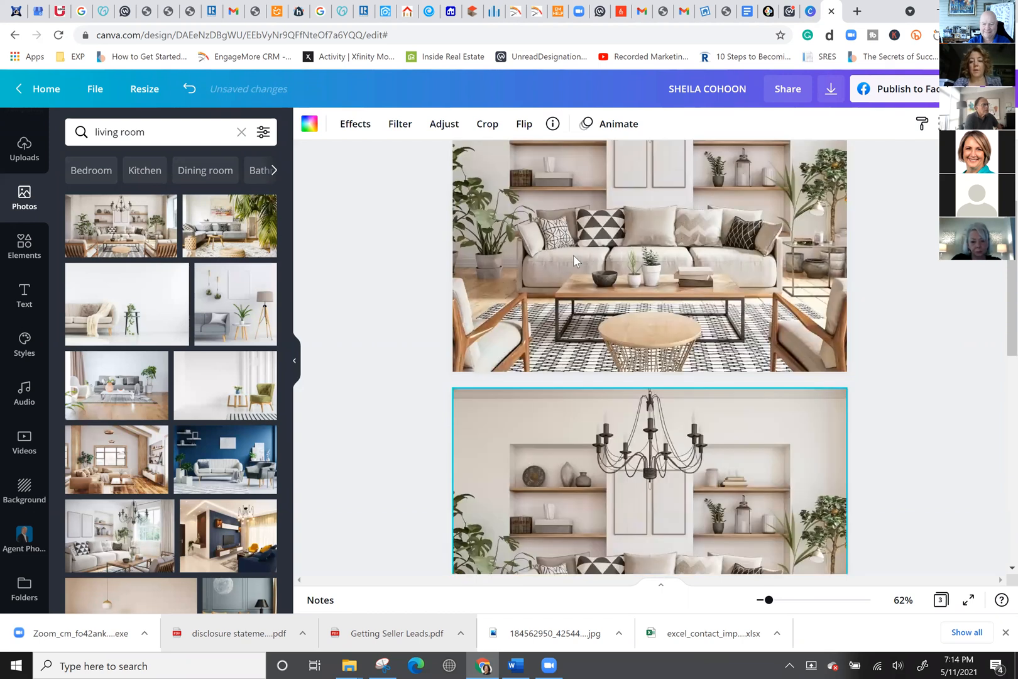
double_click(159, 140)
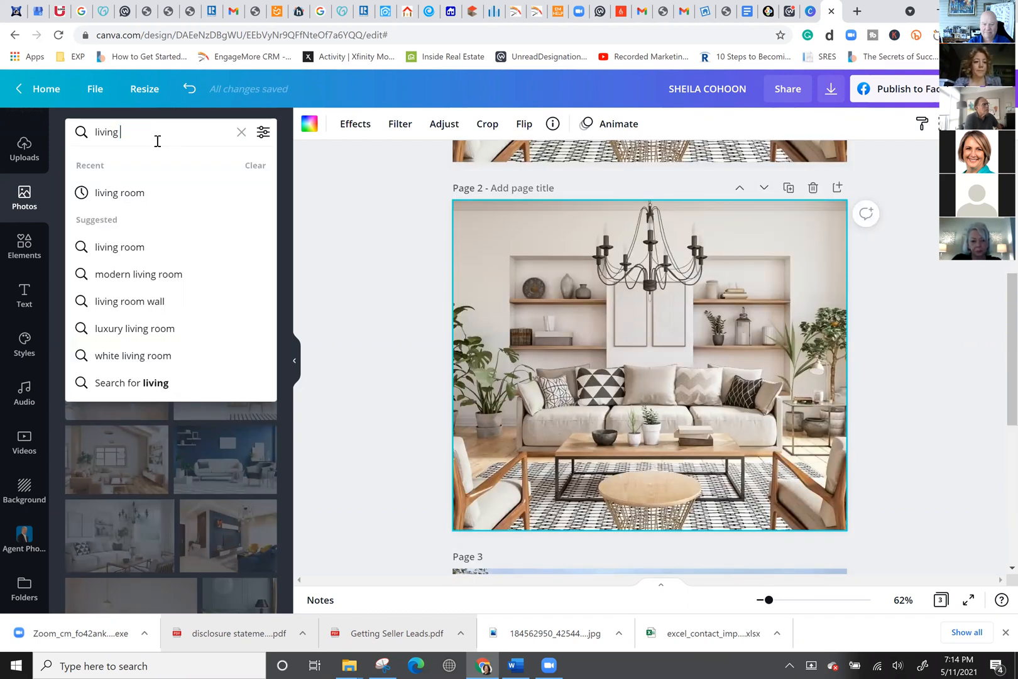
key(BackSpace)
key(BackSpace)
key(BackSpace)
key(BackSpace)
key(BackSpace)
key(BackSpace)
key(BackSpace)
text(BEDRO)
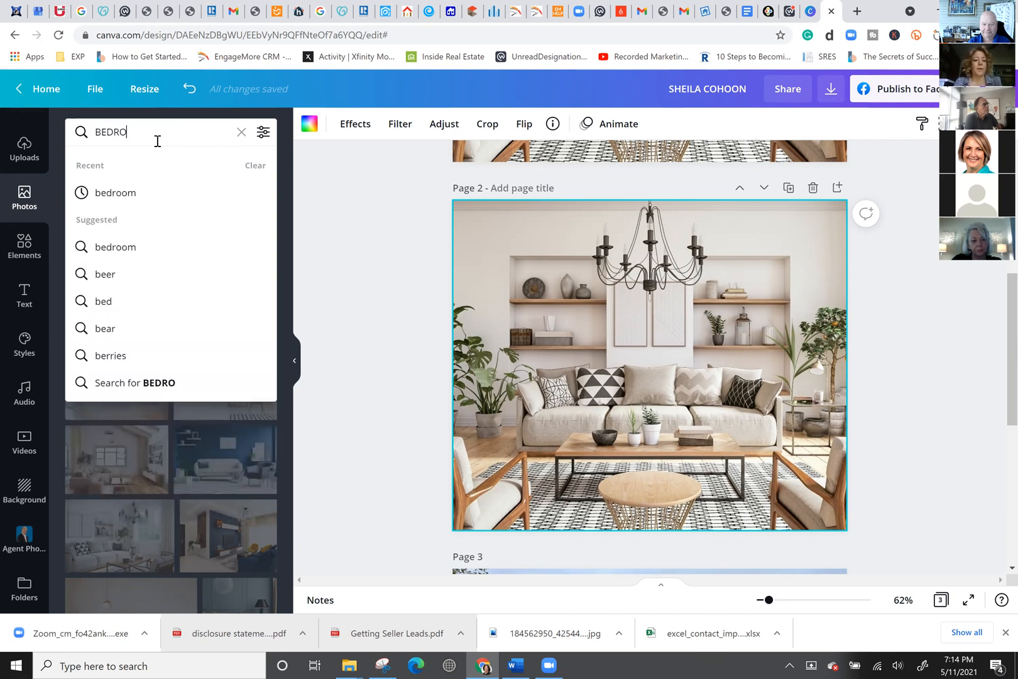
text(OM)
key(Return)
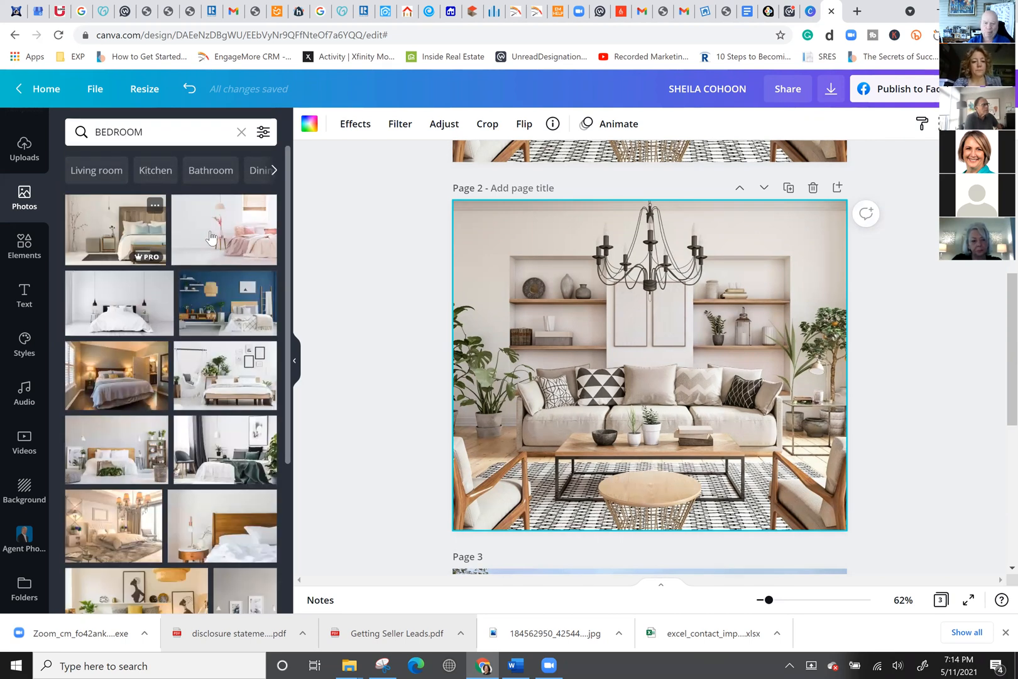
drag(227, 304, 465, 315)
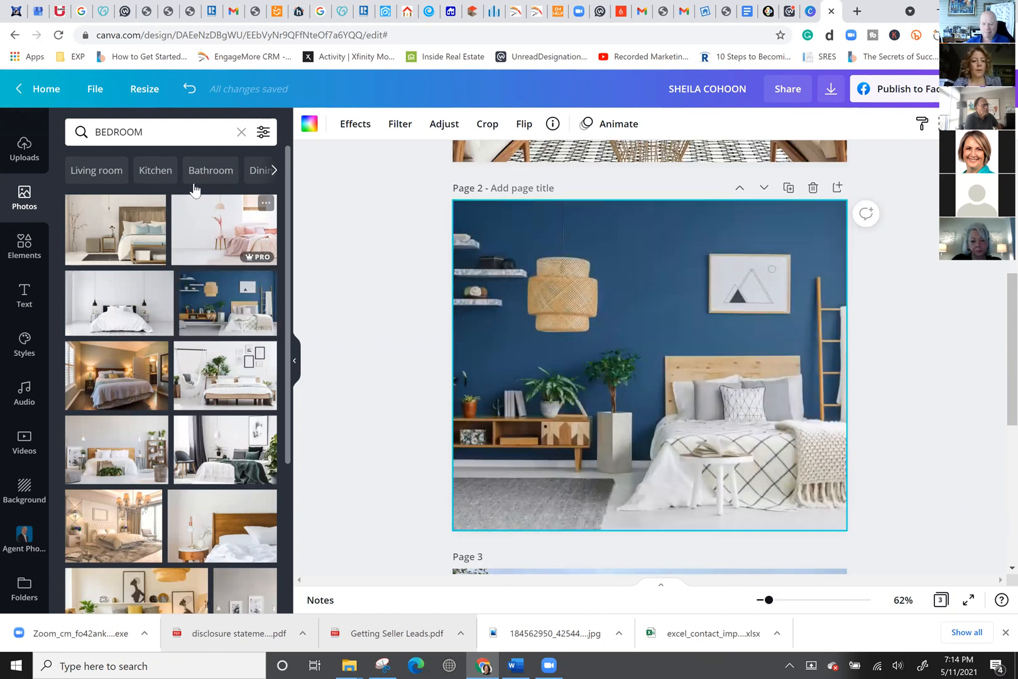
Duplicate the bedroom page and fill the copy with a white kitchen photo from a 'KITCHEN' search.
click(791, 188)
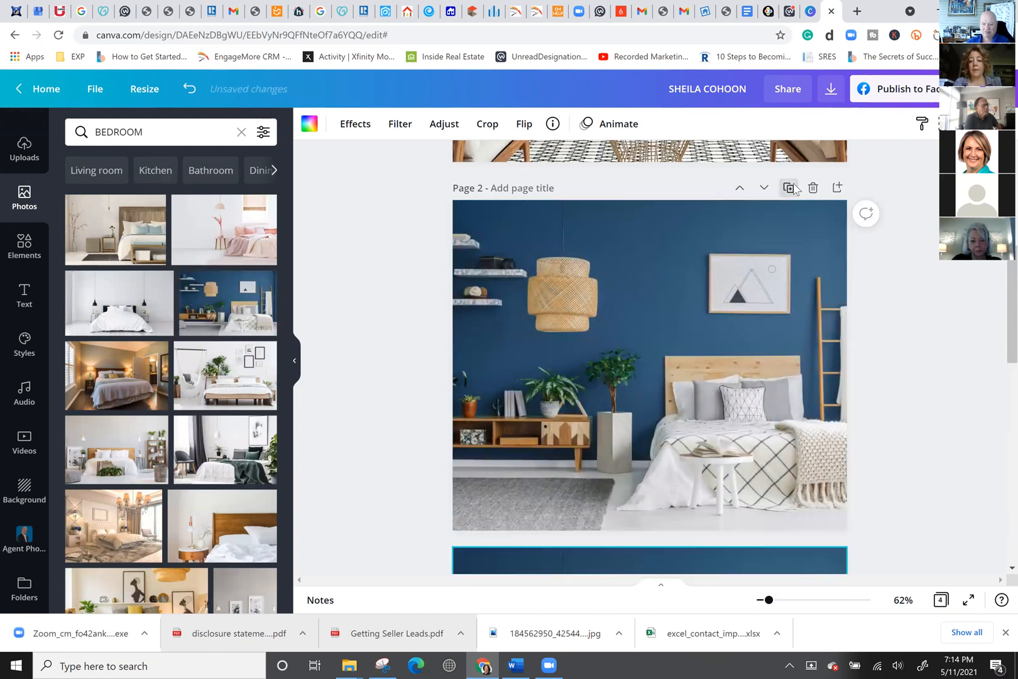
click(159, 134)
text(KITCHEN)
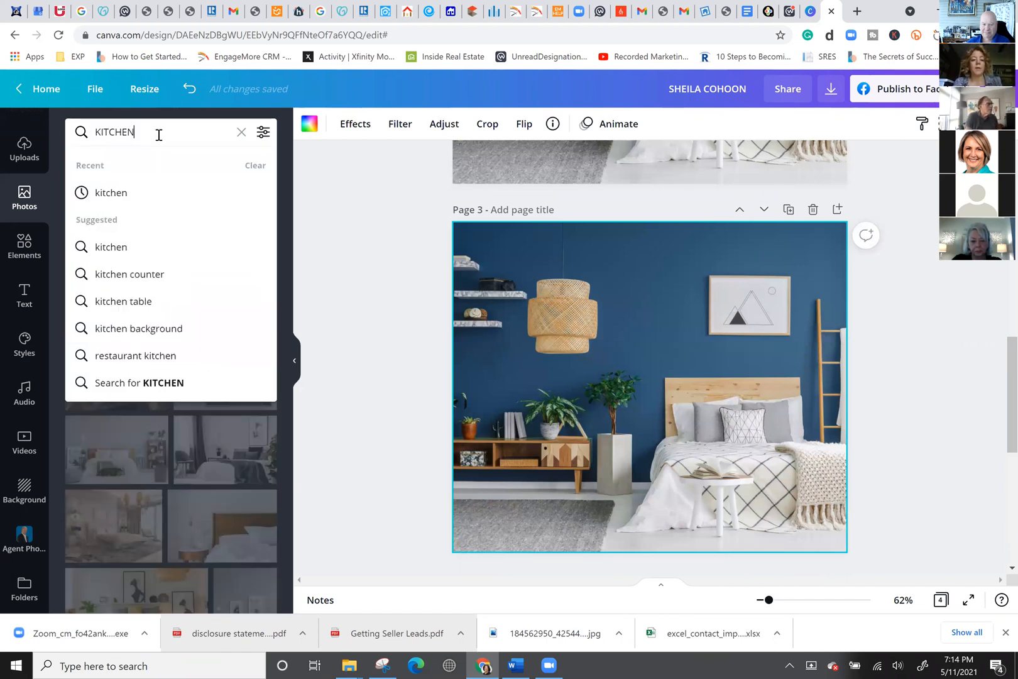
key(Return)
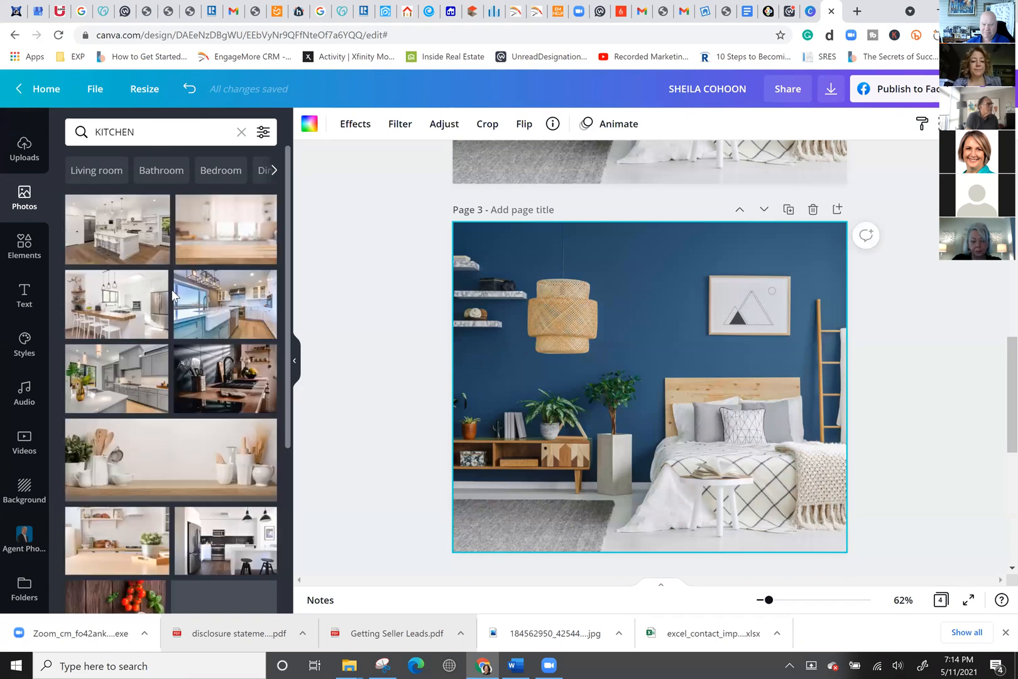
drag(510, 336, 472, 335)
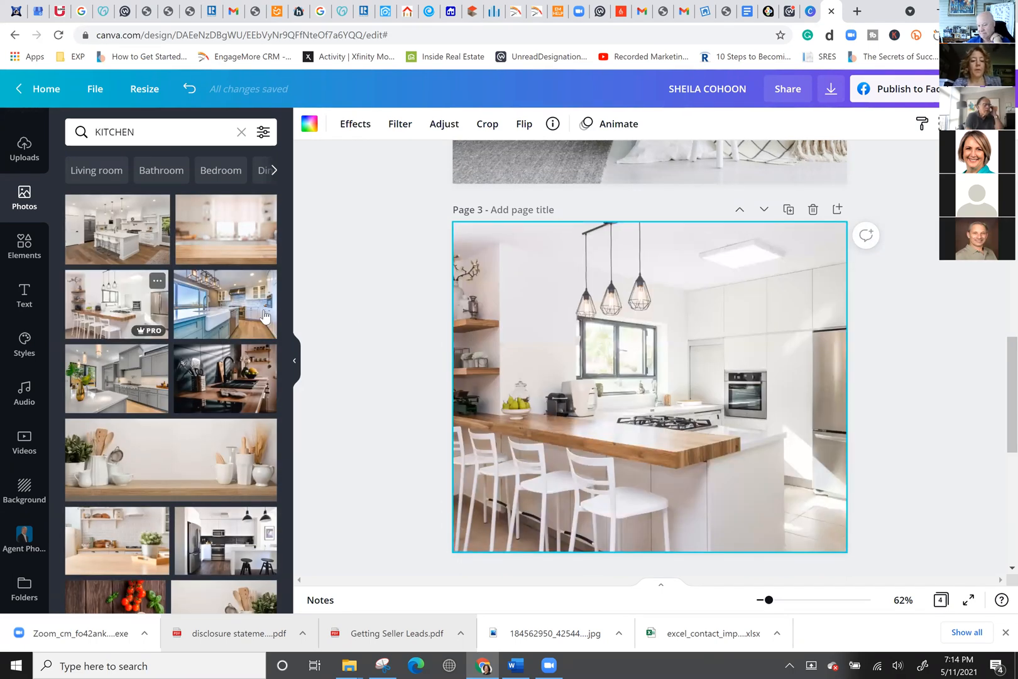
scroll(264, 313, down, 1)
scroll(263, 308, down, 2)
scroll(572, 296, up, 8)
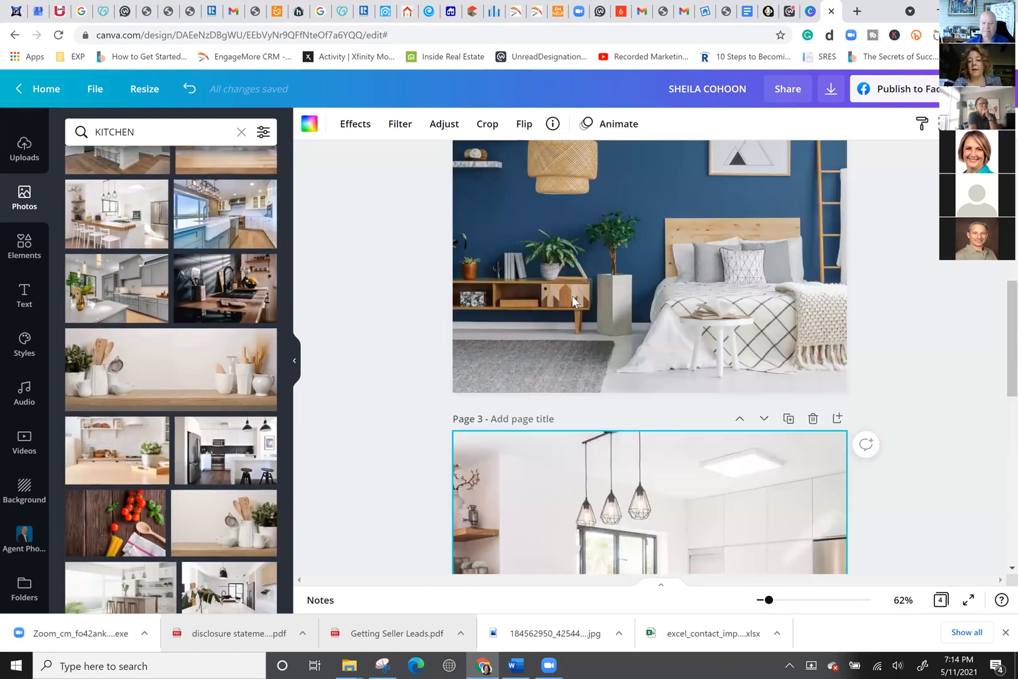
scroll(572, 295, down, 8)
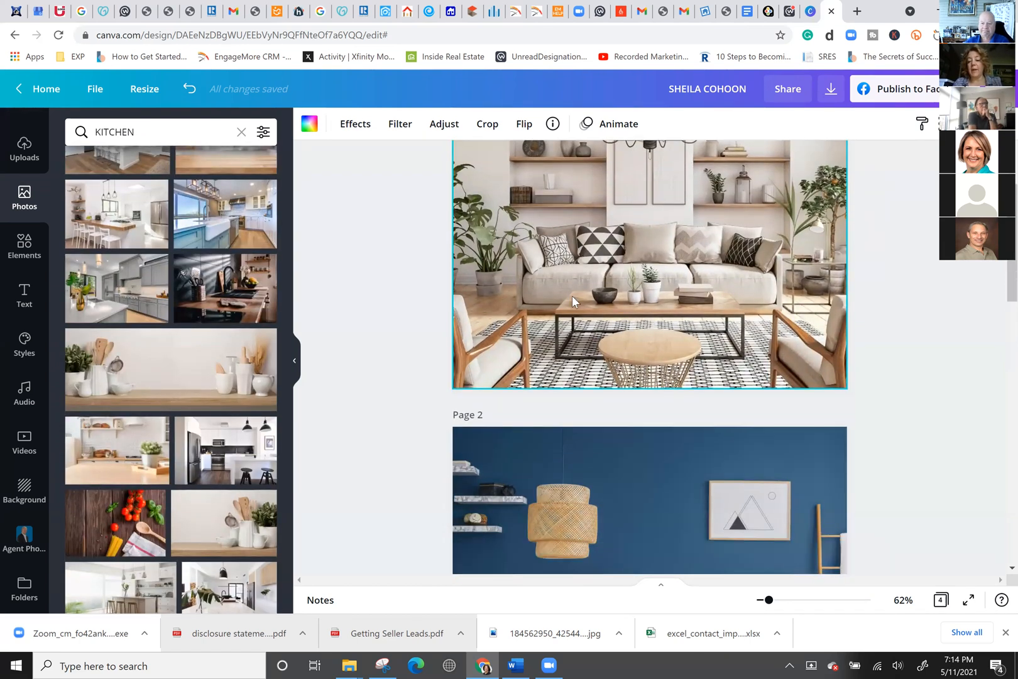
scroll(572, 302, down, 4)
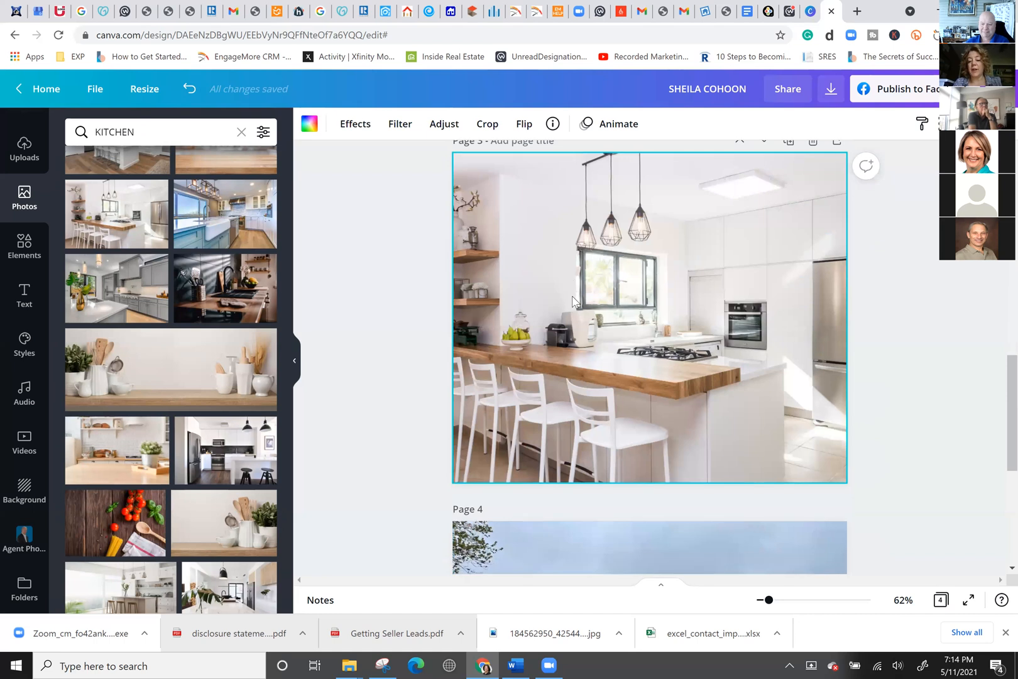
scroll(572, 301, up, 10)
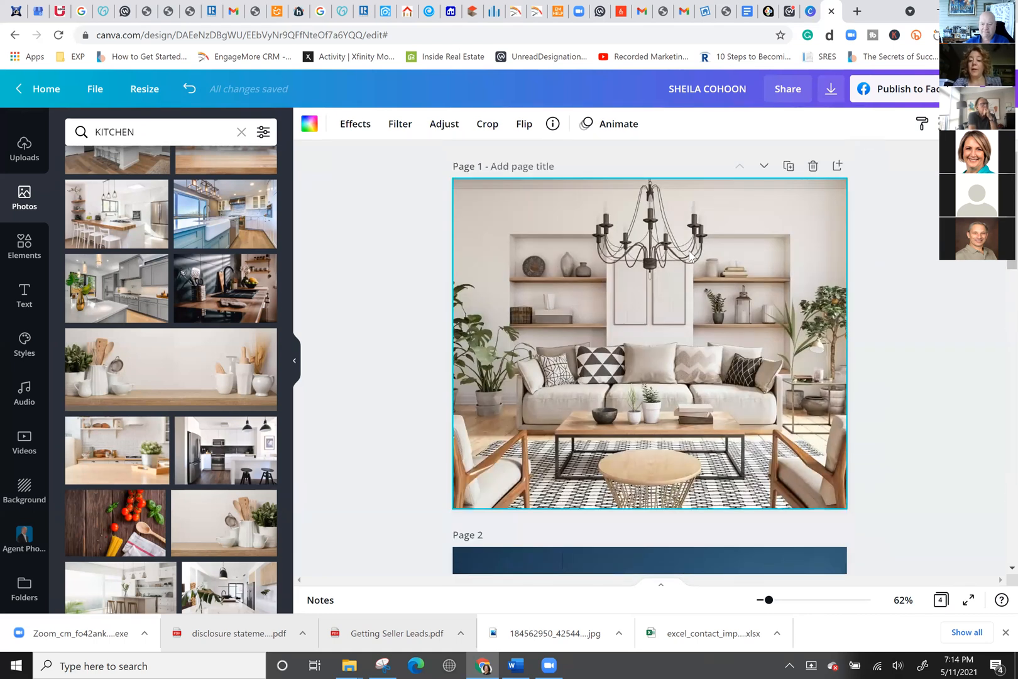
scroll(689, 254, down, 15)
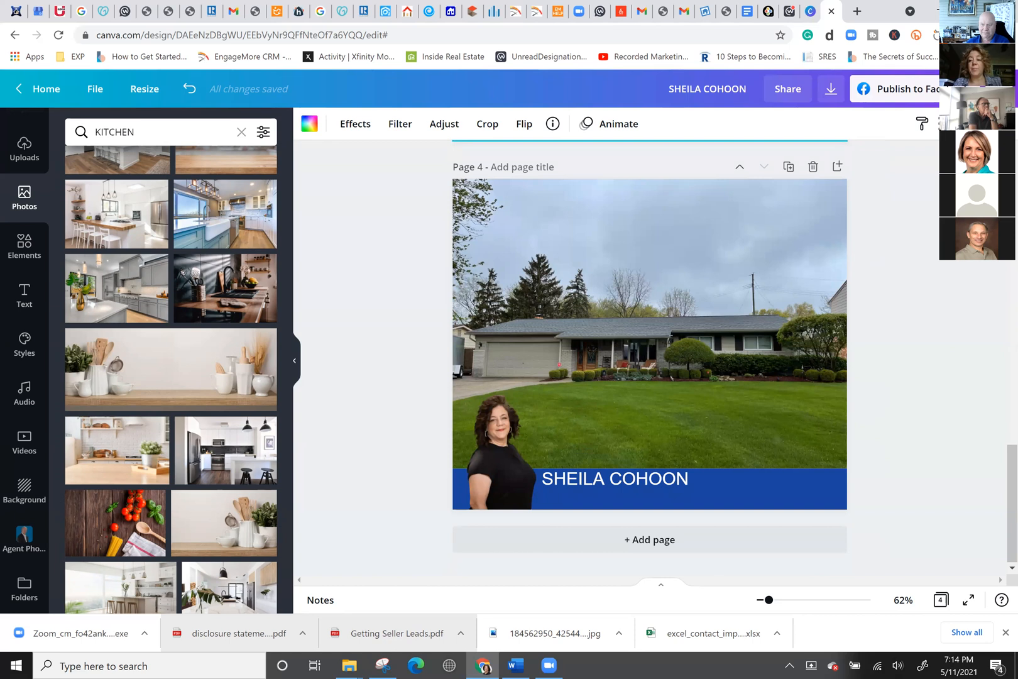
Download all four pages as an MP4 video and close the confirmation.
click(998, 88)
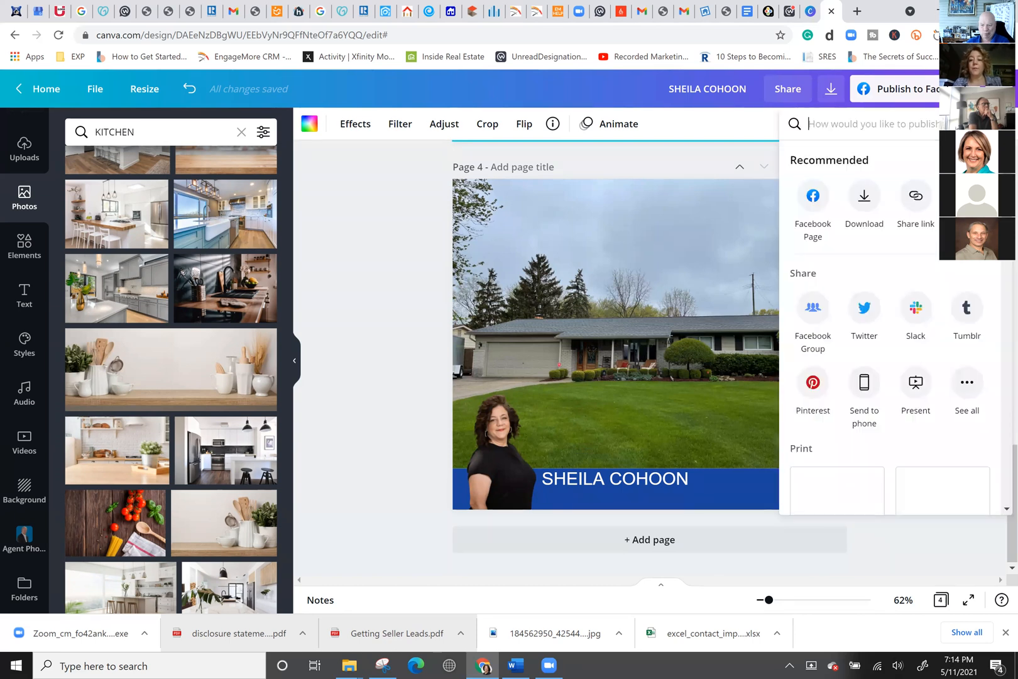
click(829, 97)
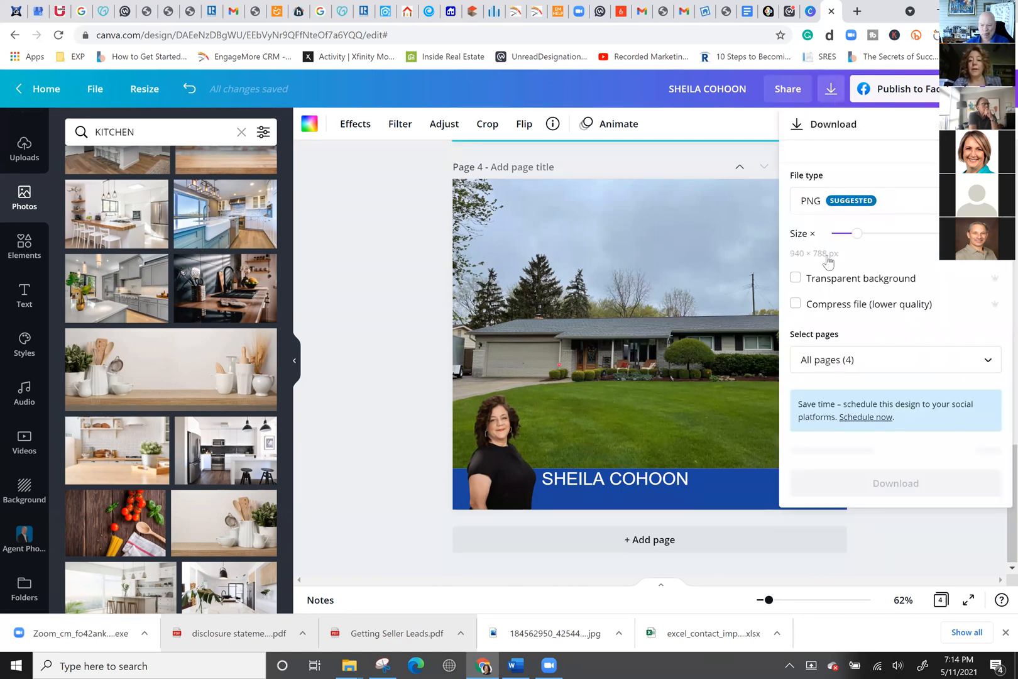
click(823, 204)
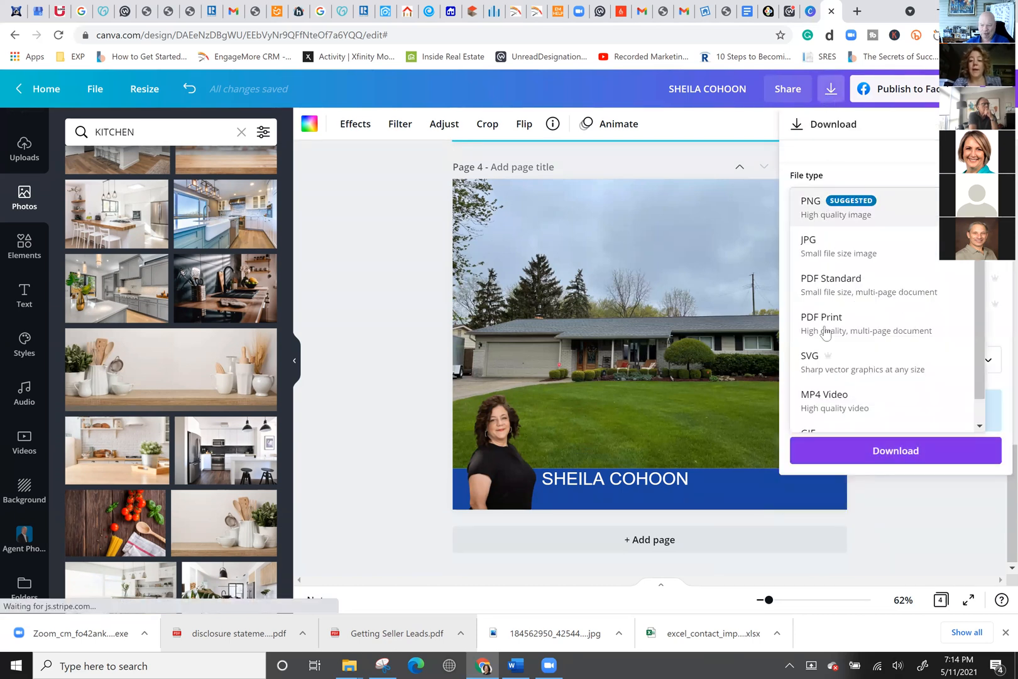
click(837, 405)
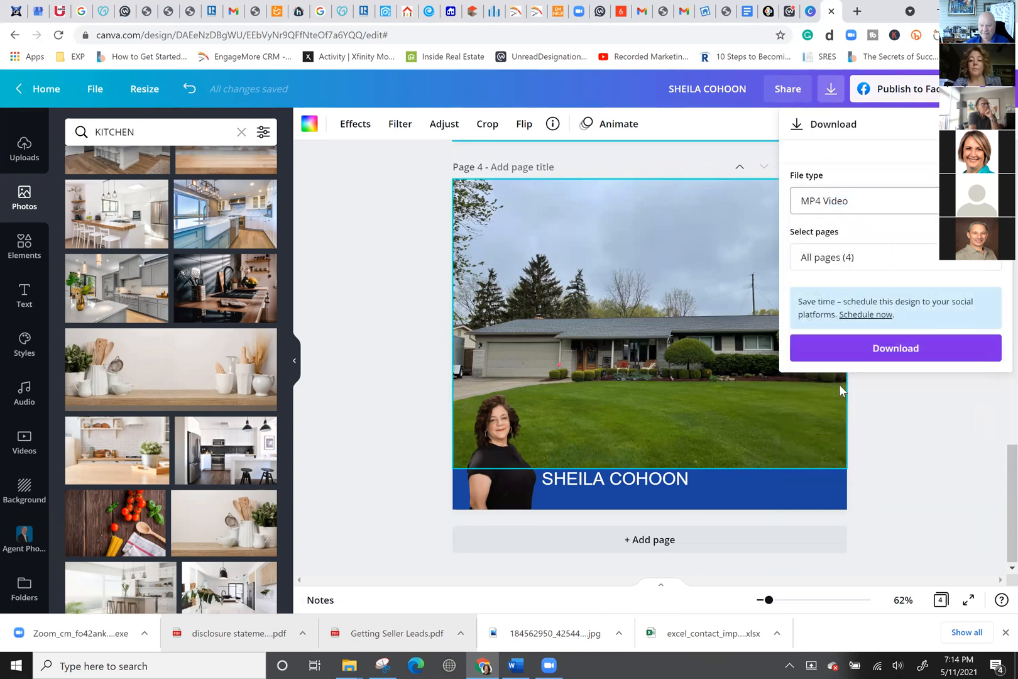
click(848, 344)
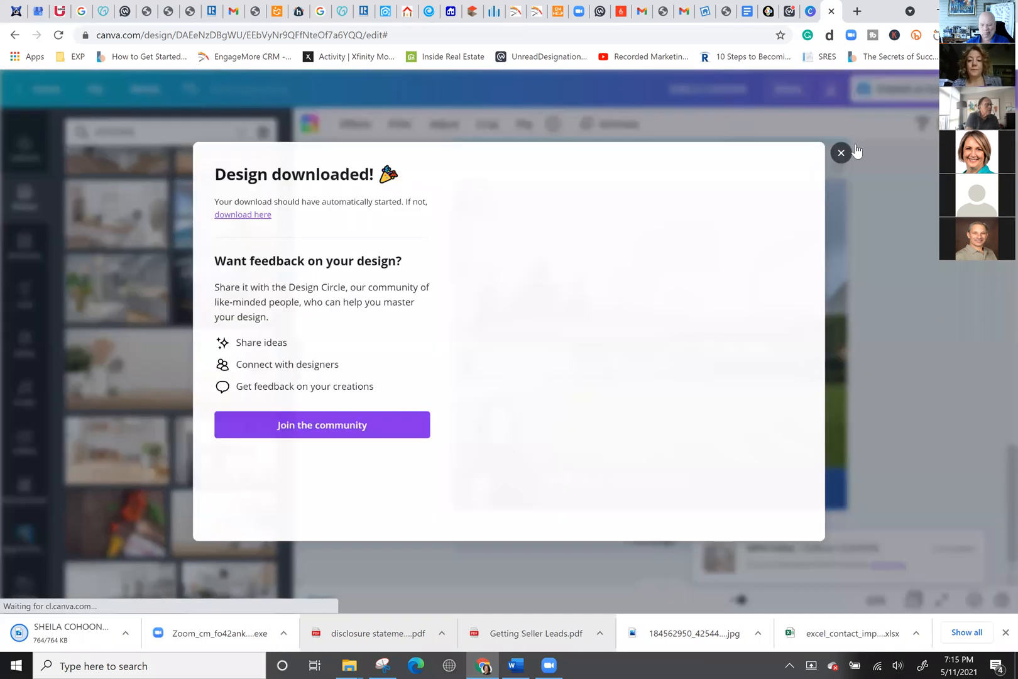
click(843, 151)
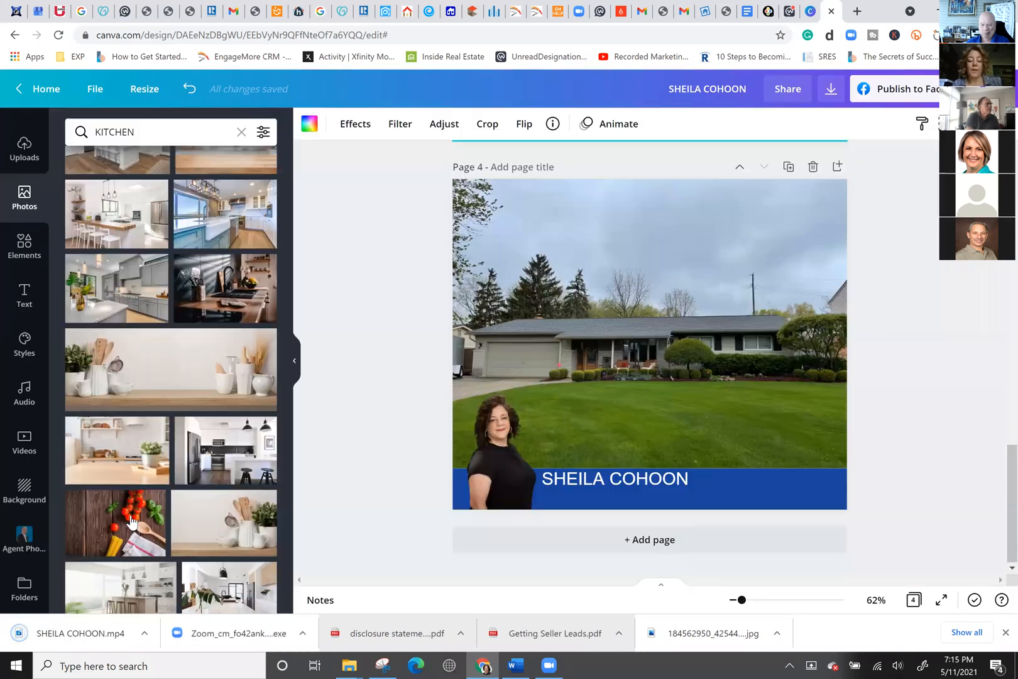
Try Breathe and Pop on page 1, settle on Photo Rise, and play the preview.
click(624, 127)
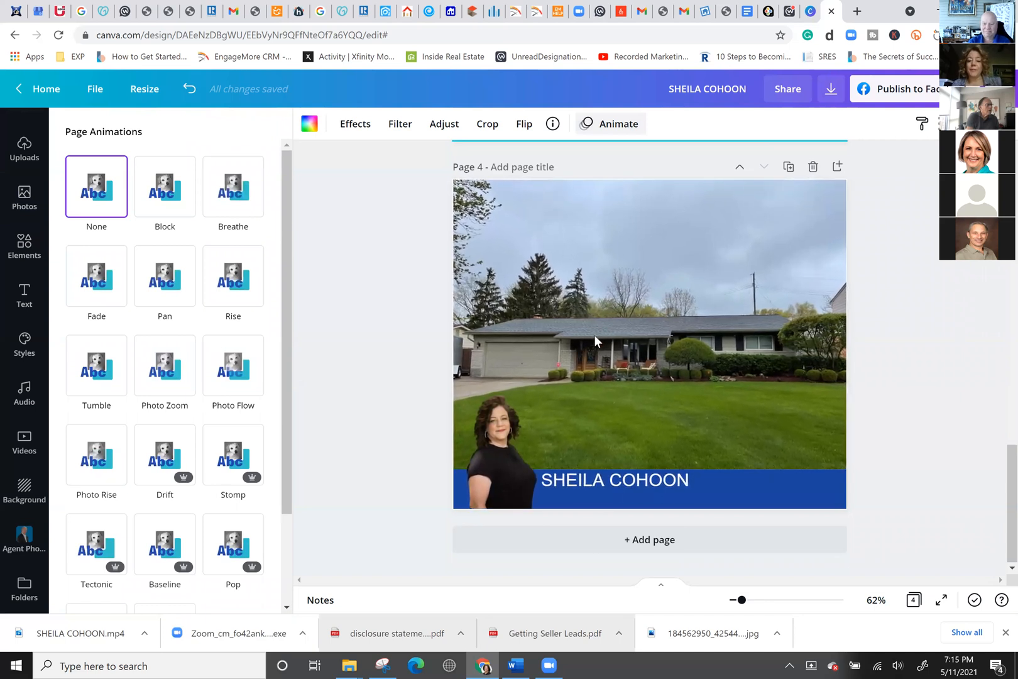
scroll(594, 338, up, 10)
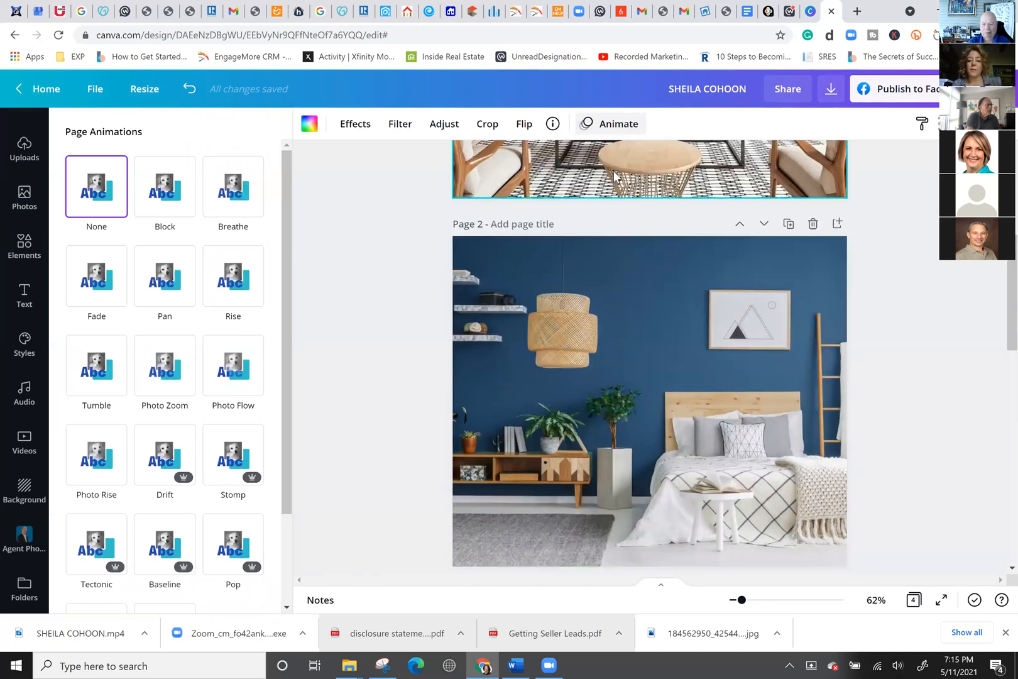
click(616, 119)
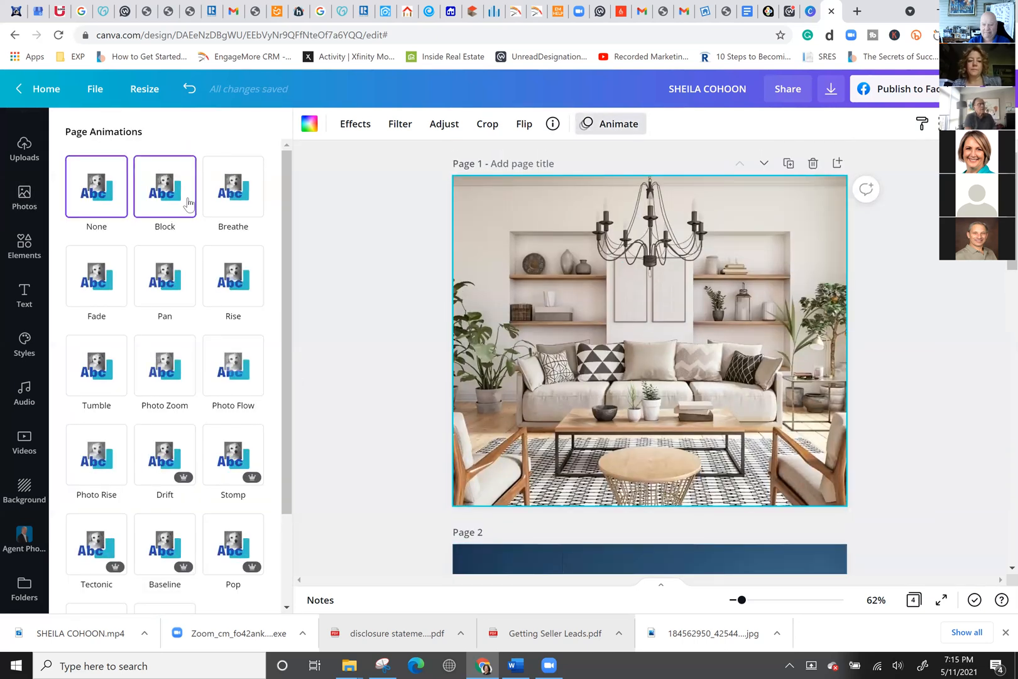
click(239, 204)
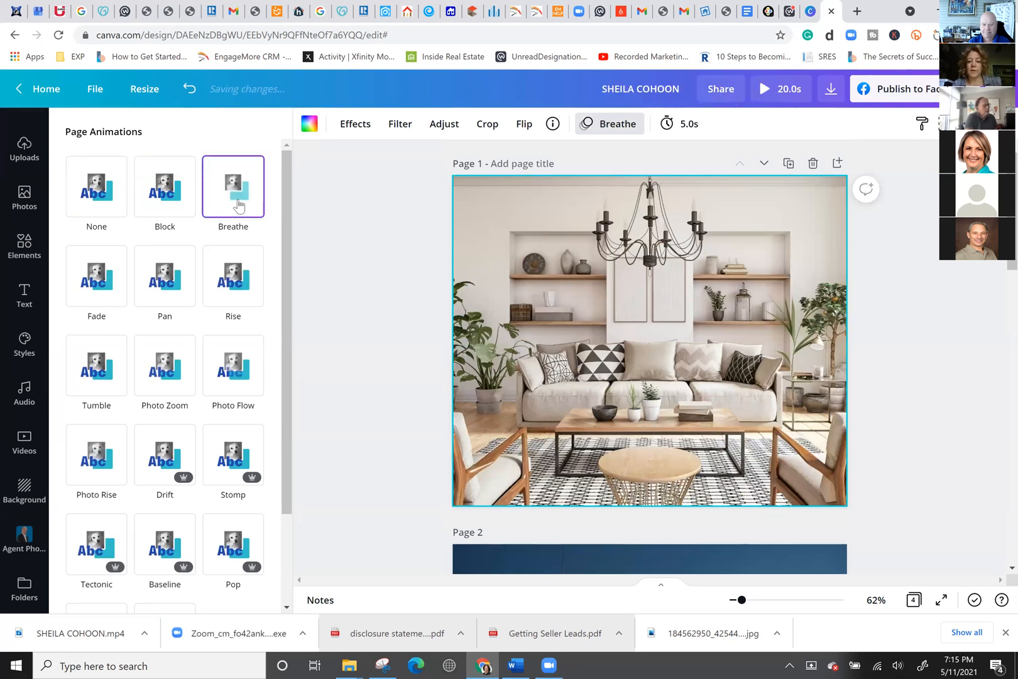
scroll(105, 489, down, 2)
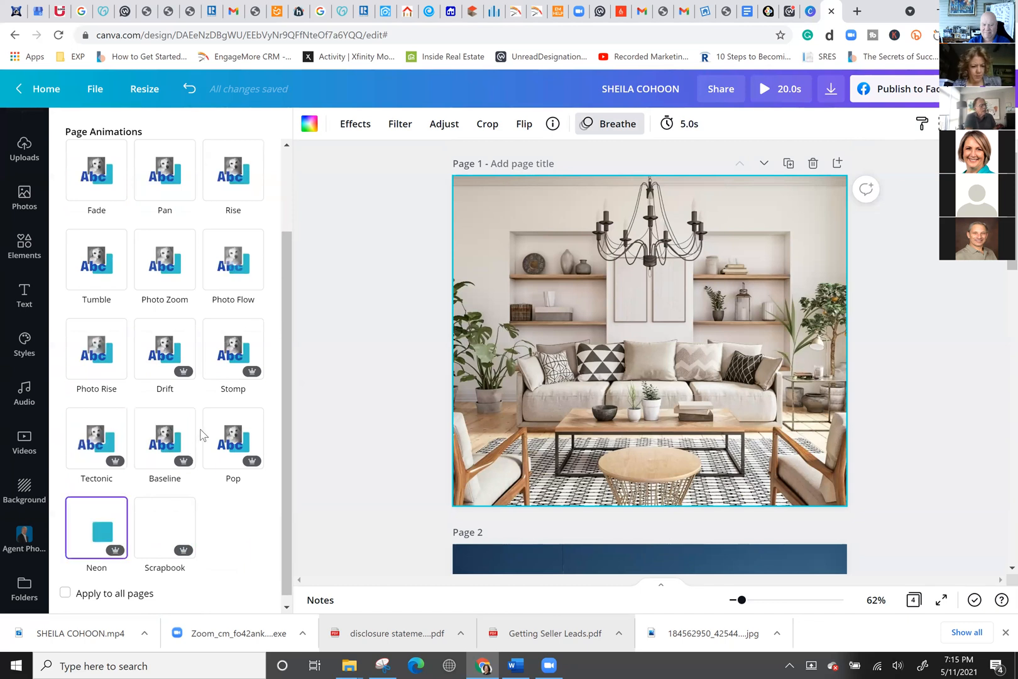
click(221, 453)
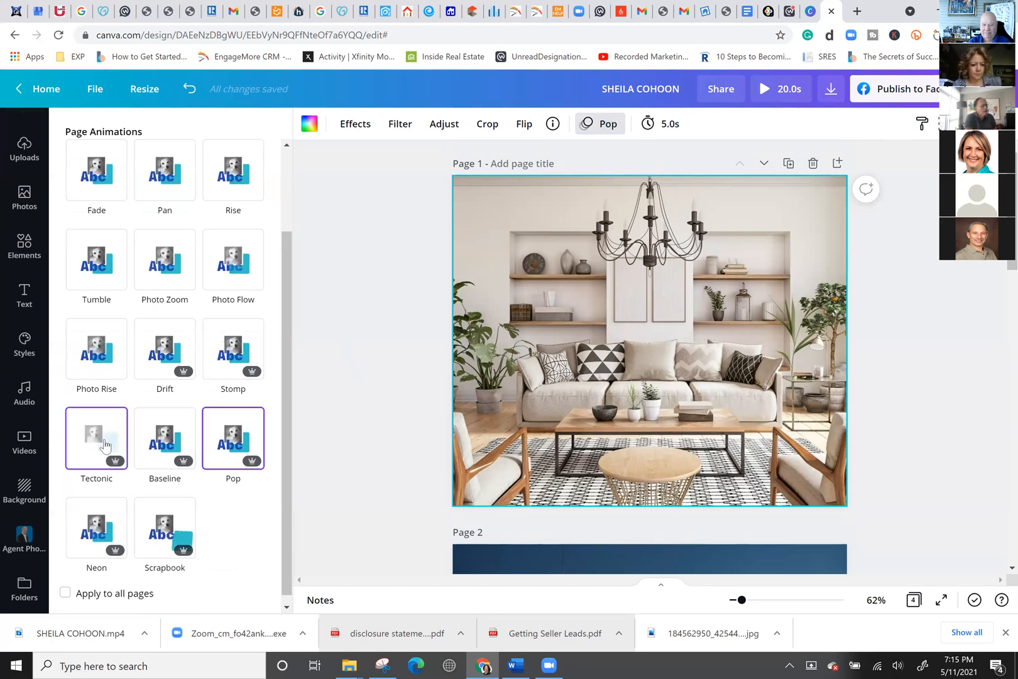
click(103, 355)
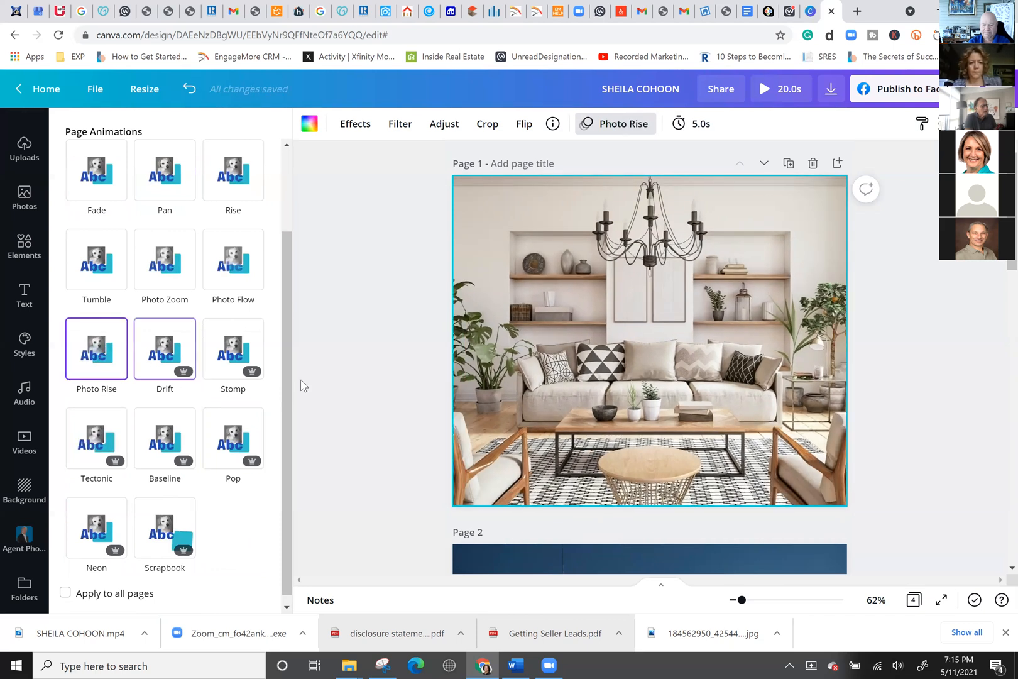
scroll(549, 444, down, 4)
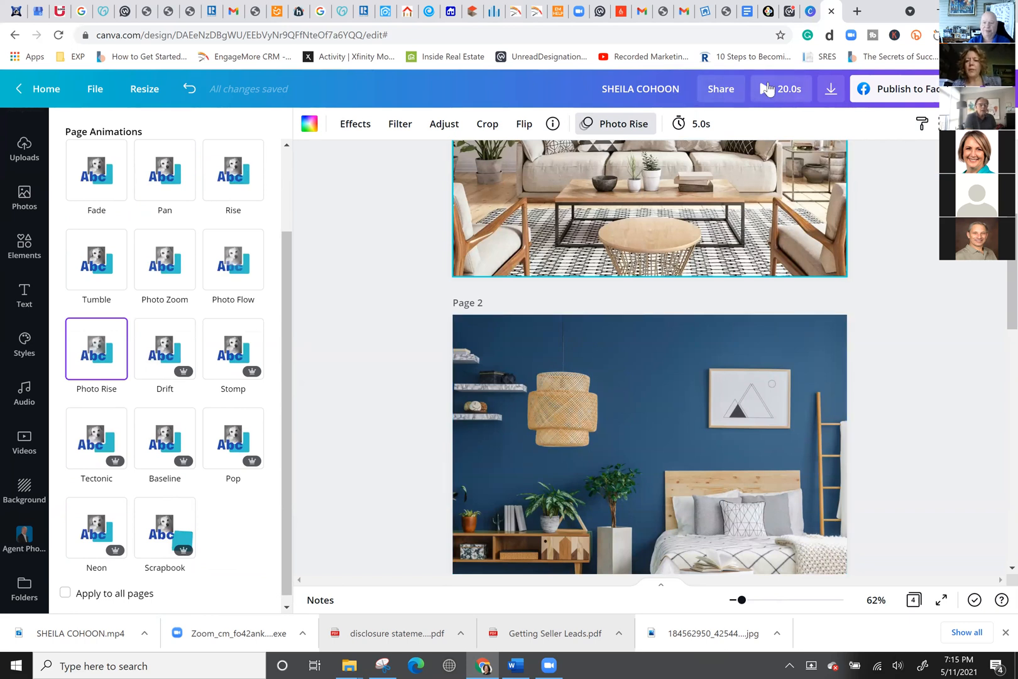
click(768, 88)
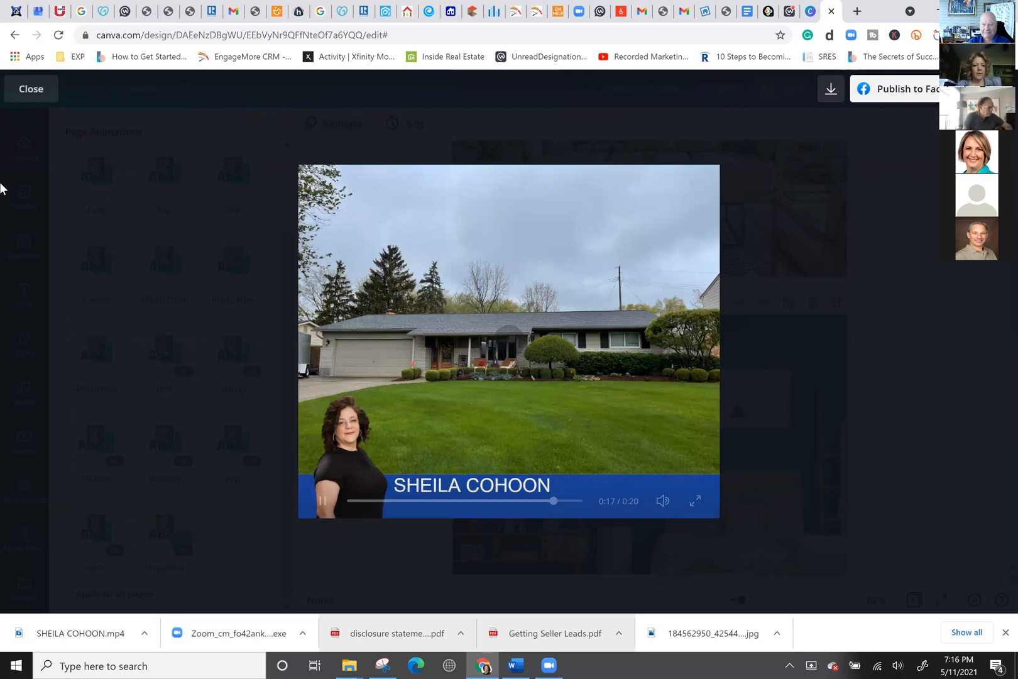
Crop the bedroom photo on page 2 and give that page a Photo Rise animation.
click(32, 92)
scroll(579, 435, down, 1)
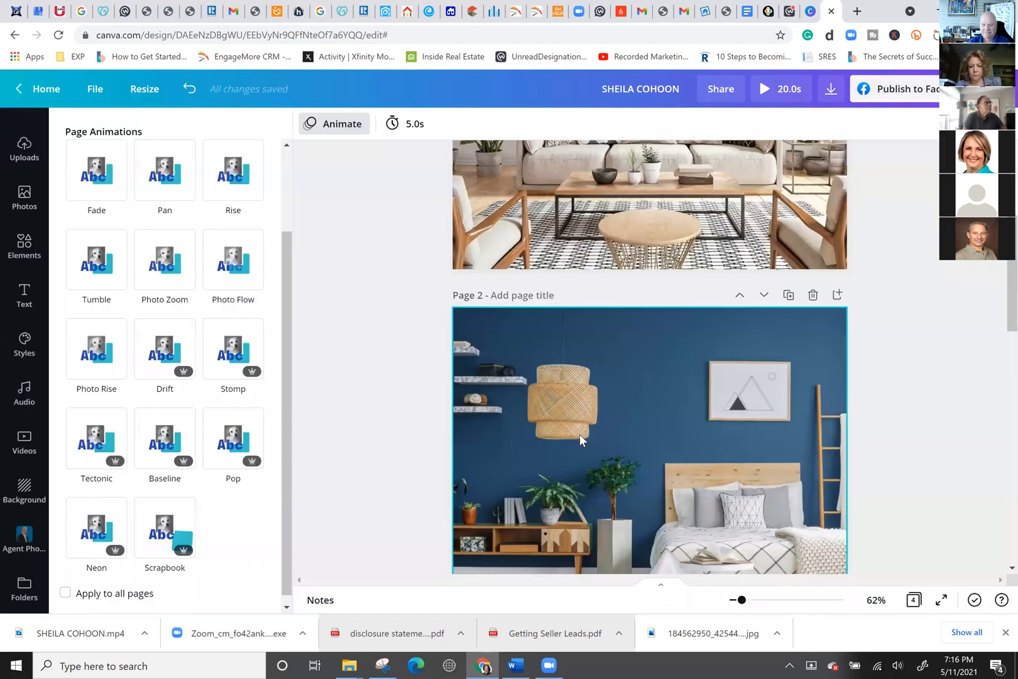
scroll(579, 434, up, 5)
click(581, 399)
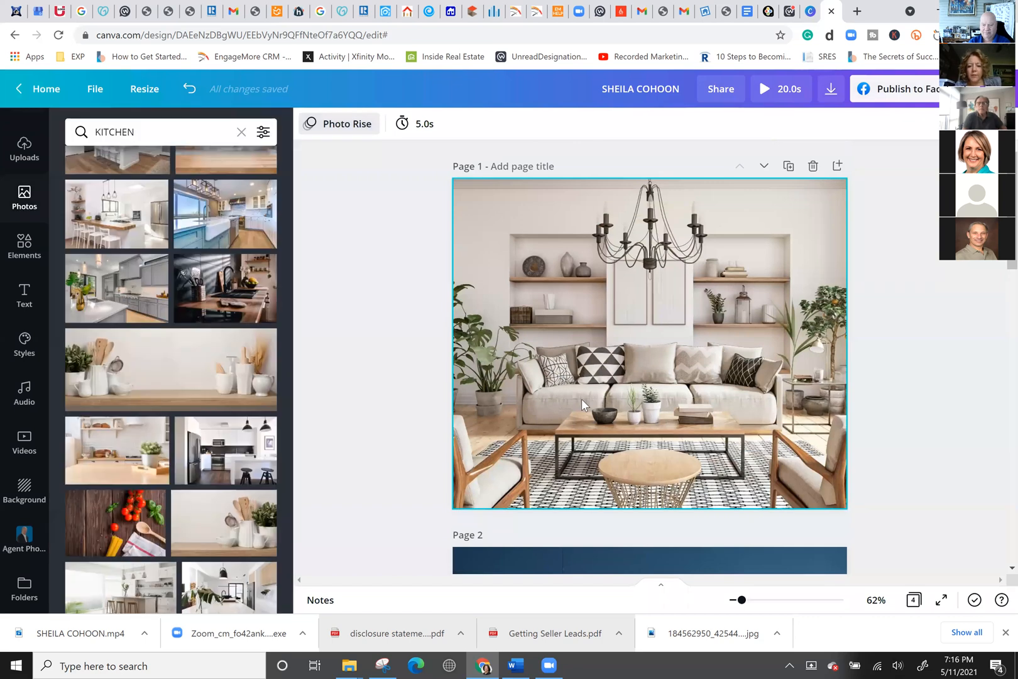
scroll(582, 398, down, 5)
double_click(581, 402)
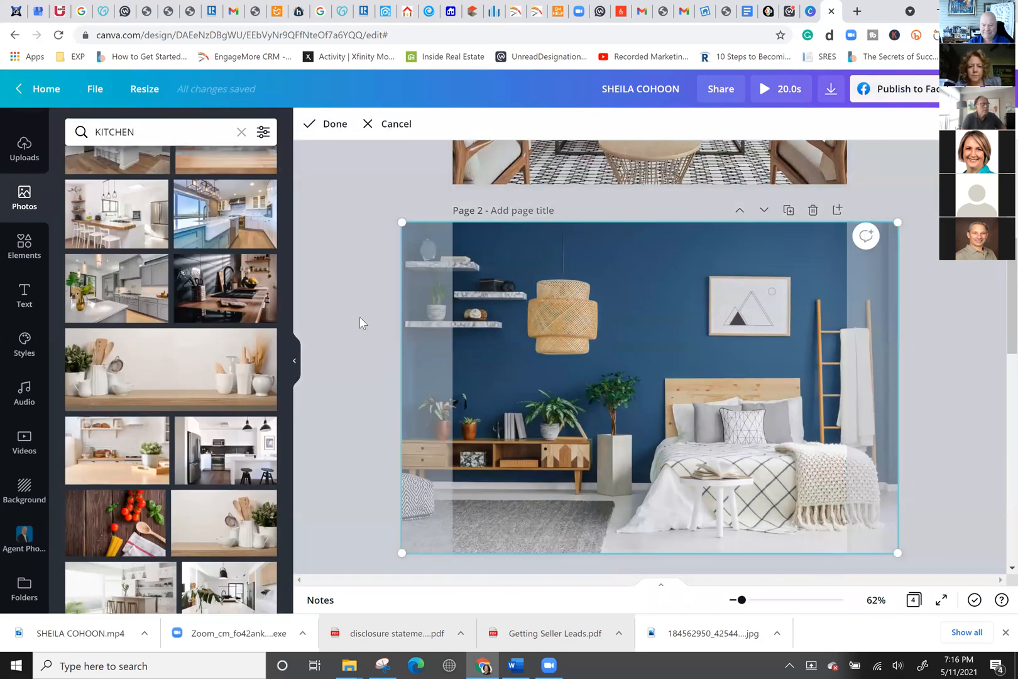
click(360, 316)
click(534, 347)
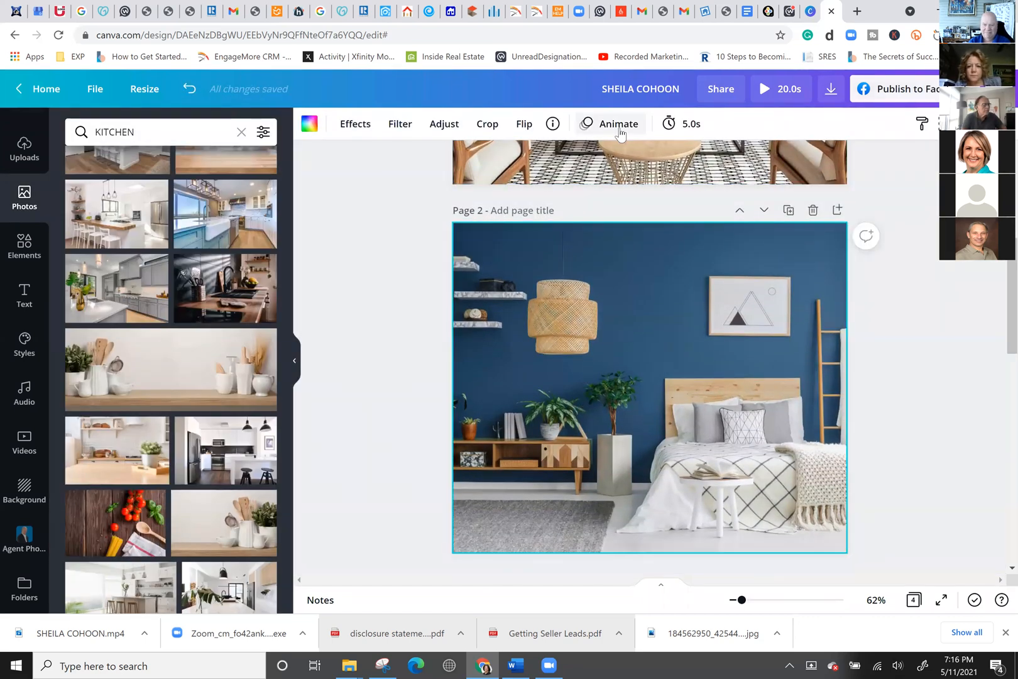
click(619, 126)
click(111, 457)
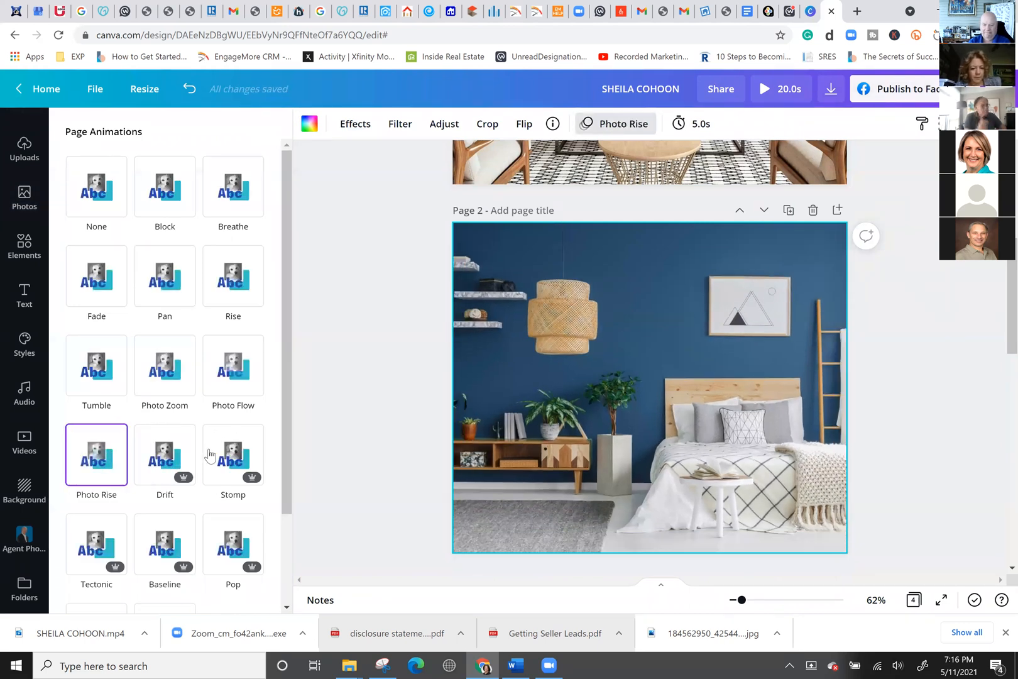
Change page 2's animation to Drift and give page 3 the Rise animation.
scroll(210, 440, down, 2)
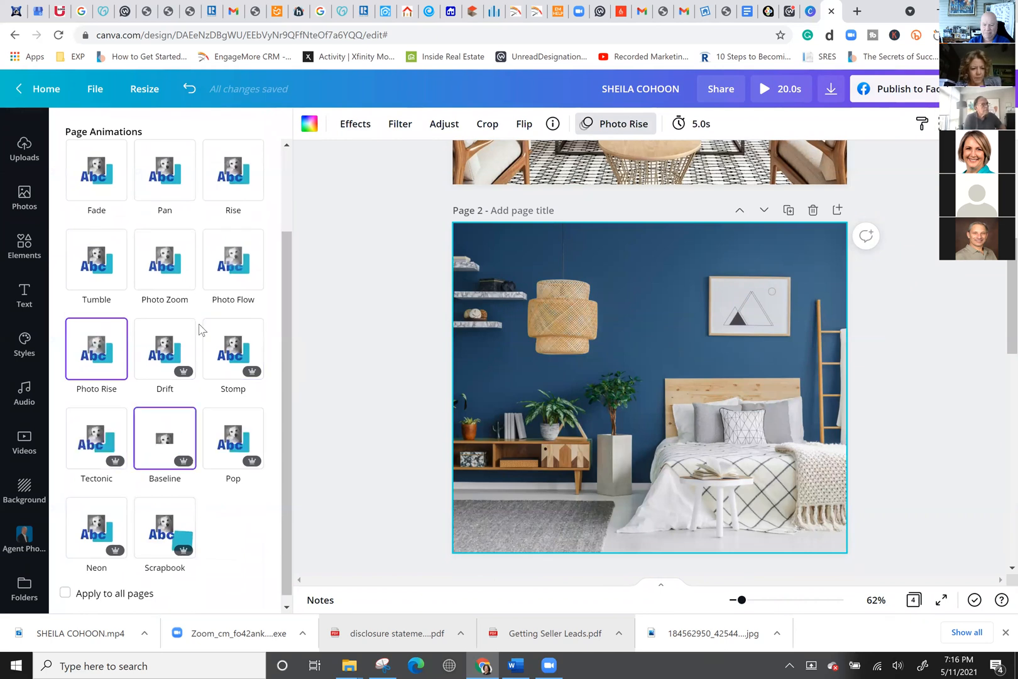
scroll(203, 308, down, 1)
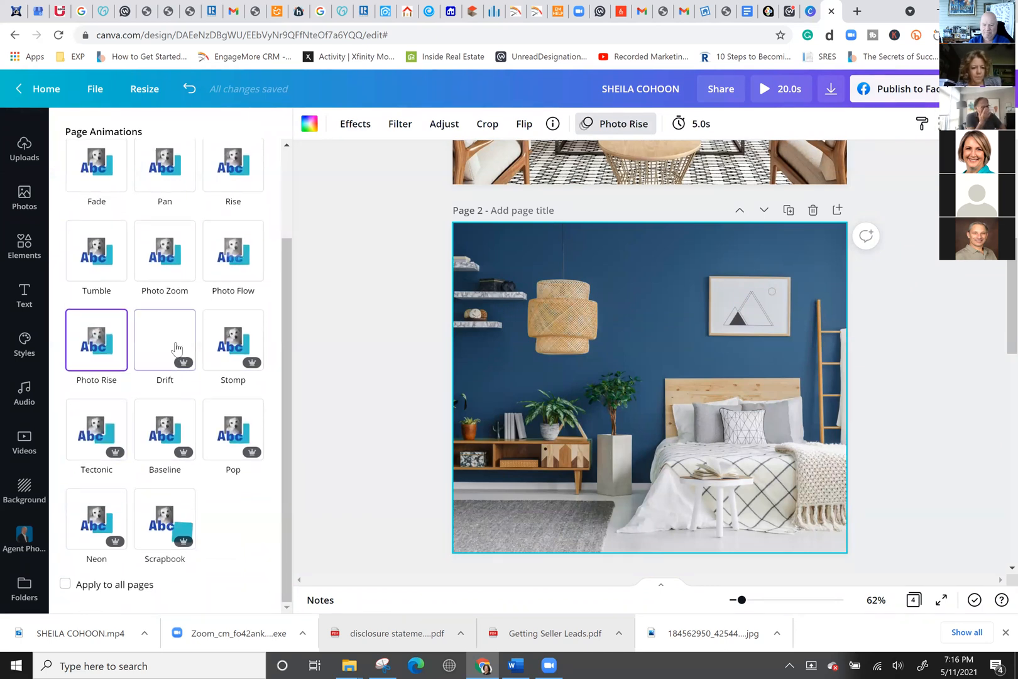
click(190, 357)
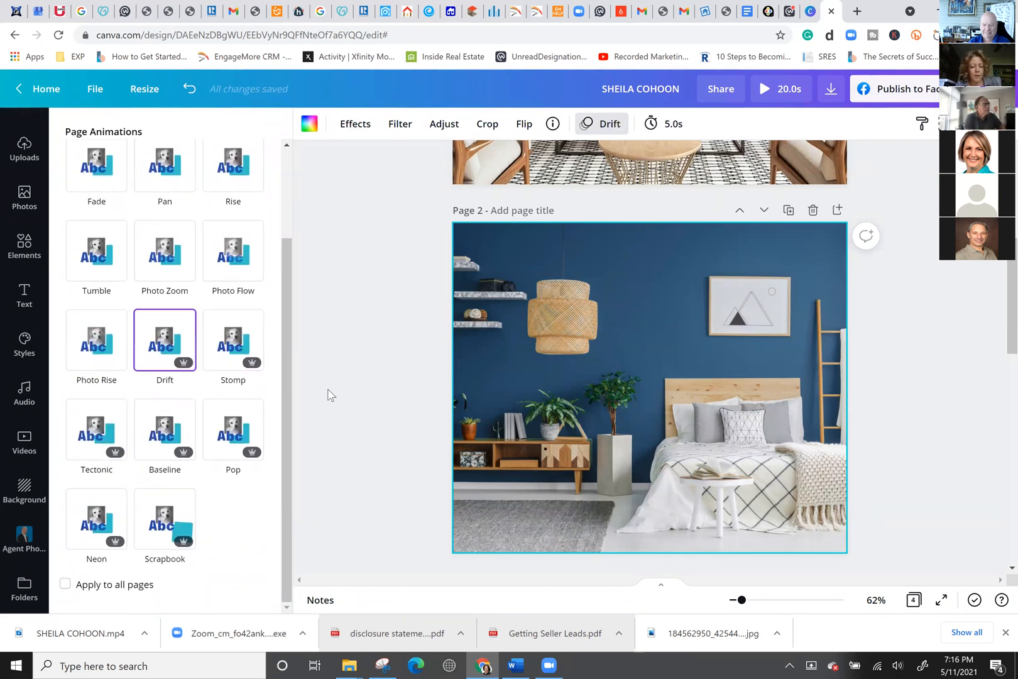
scroll(327, 393, down, 6)
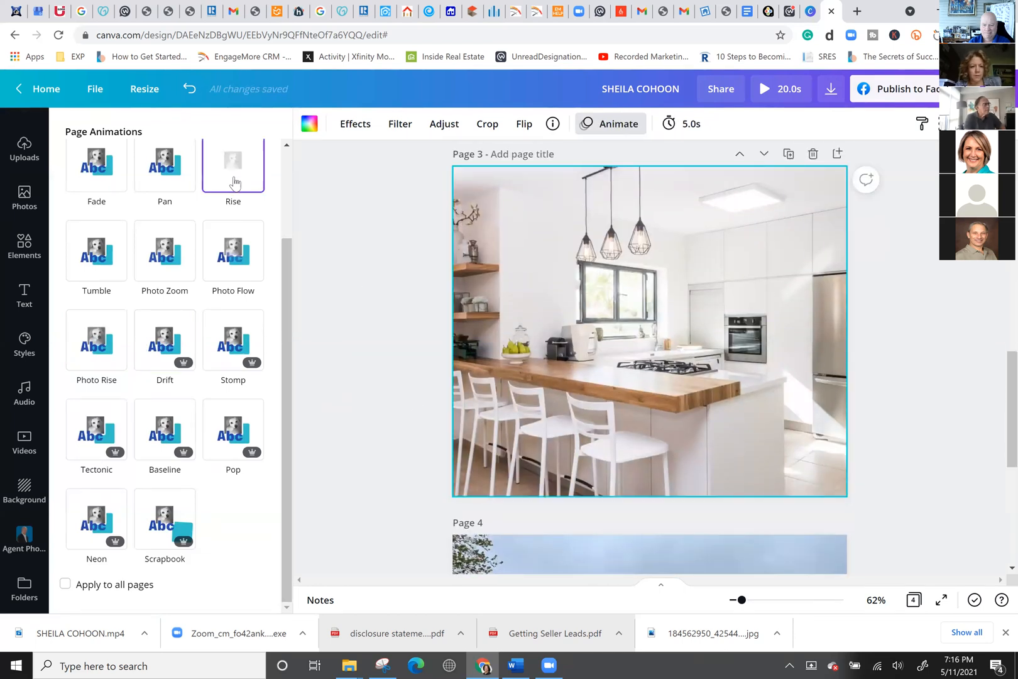
click(233, 181)
scroll(481, 394, down, 4)
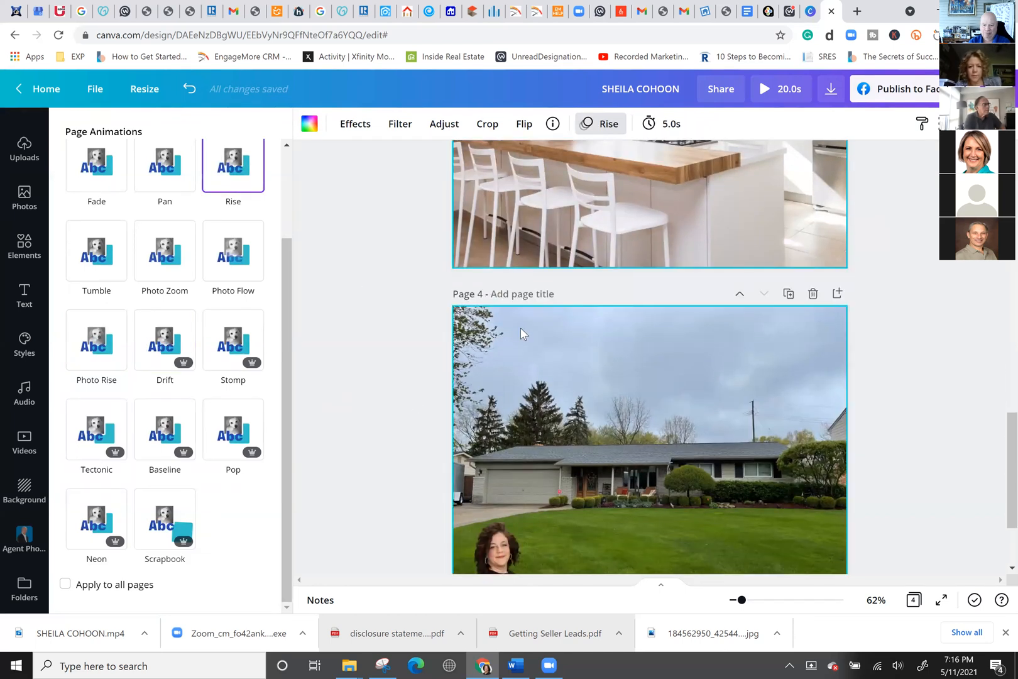
Apply Tumble to the house photo on page 4 and preview the whole design.
click(521, 330)
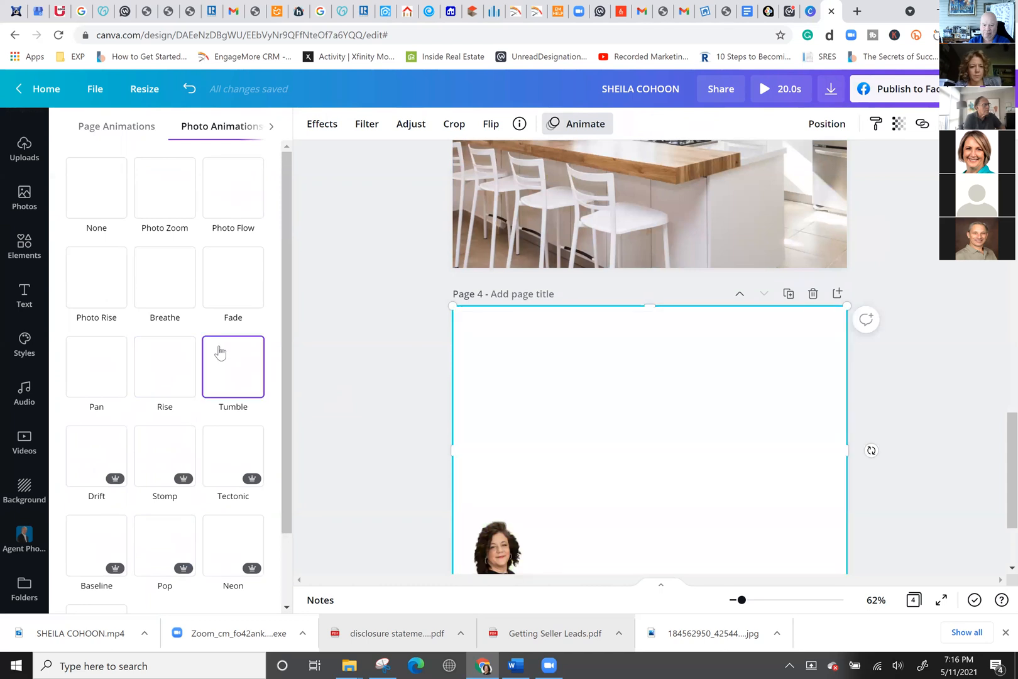
click(229, 398)
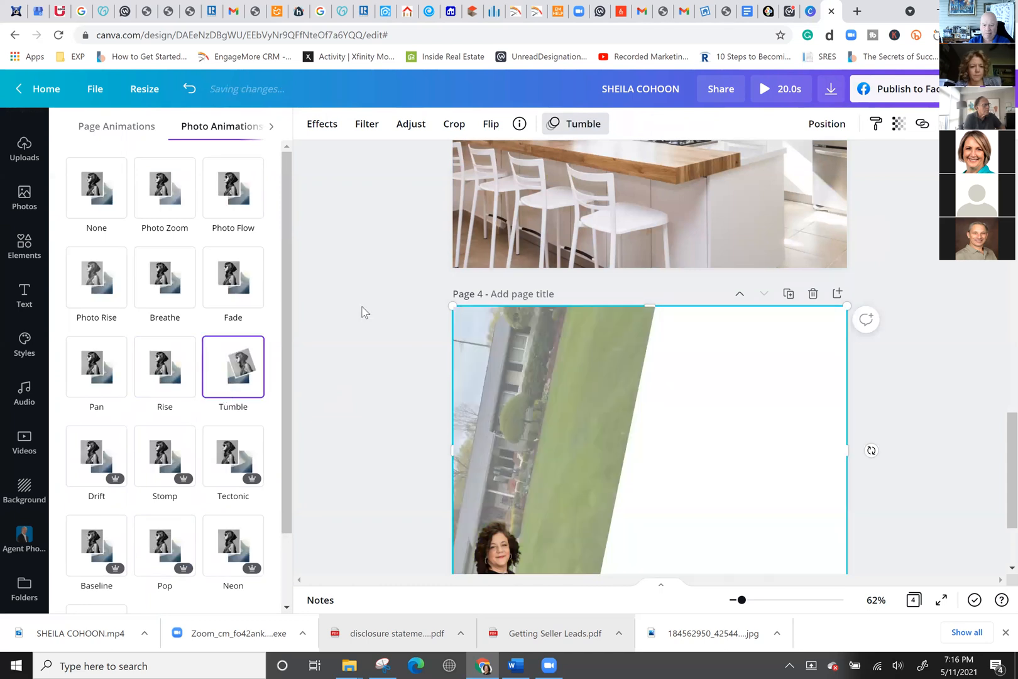
click(772, 93)
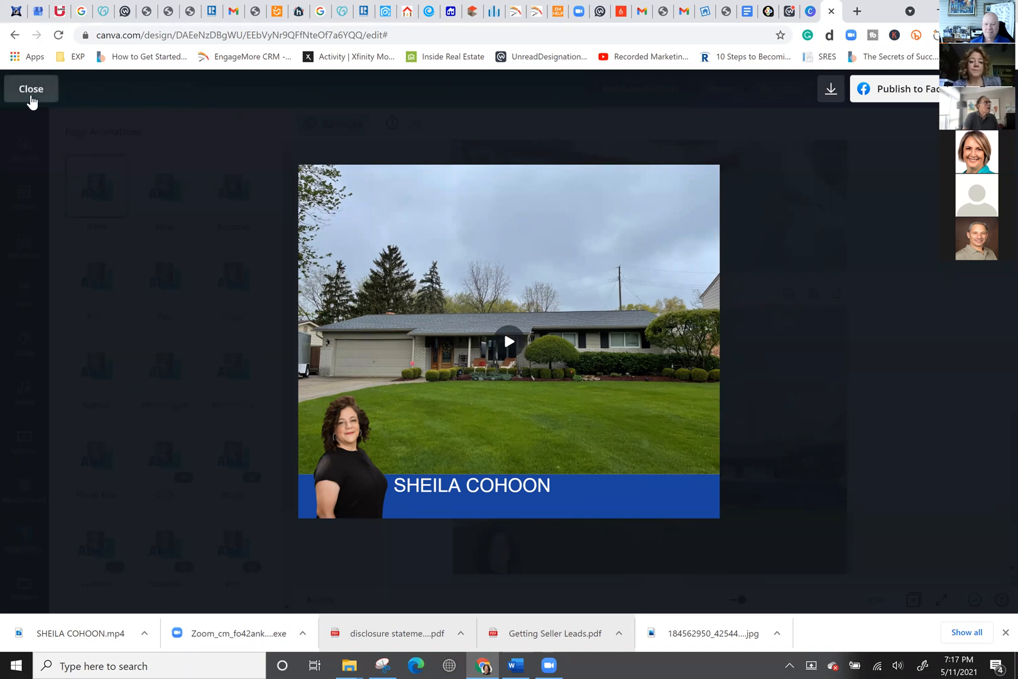
click(30, 90)
Set page 1's animation timing to 2.0 seconds, making the design 17.0s long.
scroll(534, 247, up, 10)
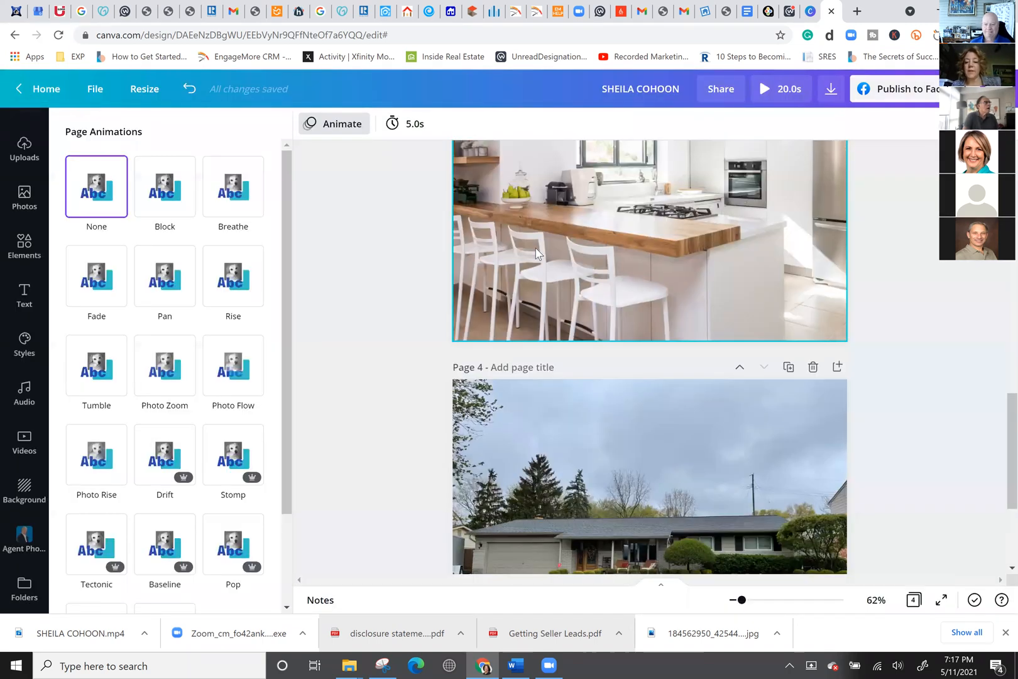
scroll(534, 247, up, 3)
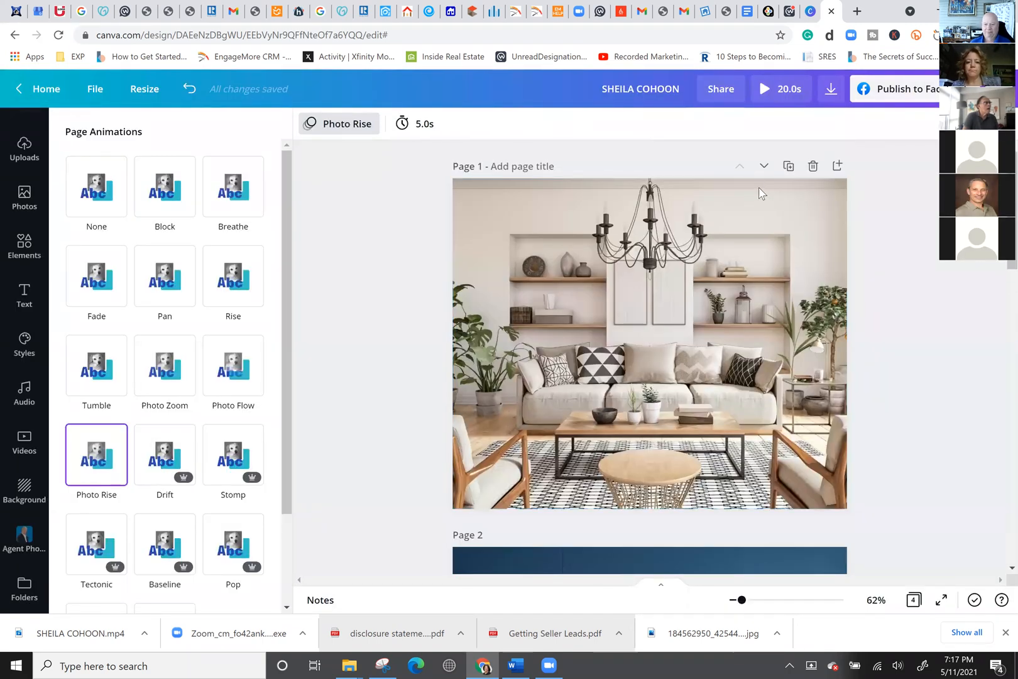
click(420, 125)
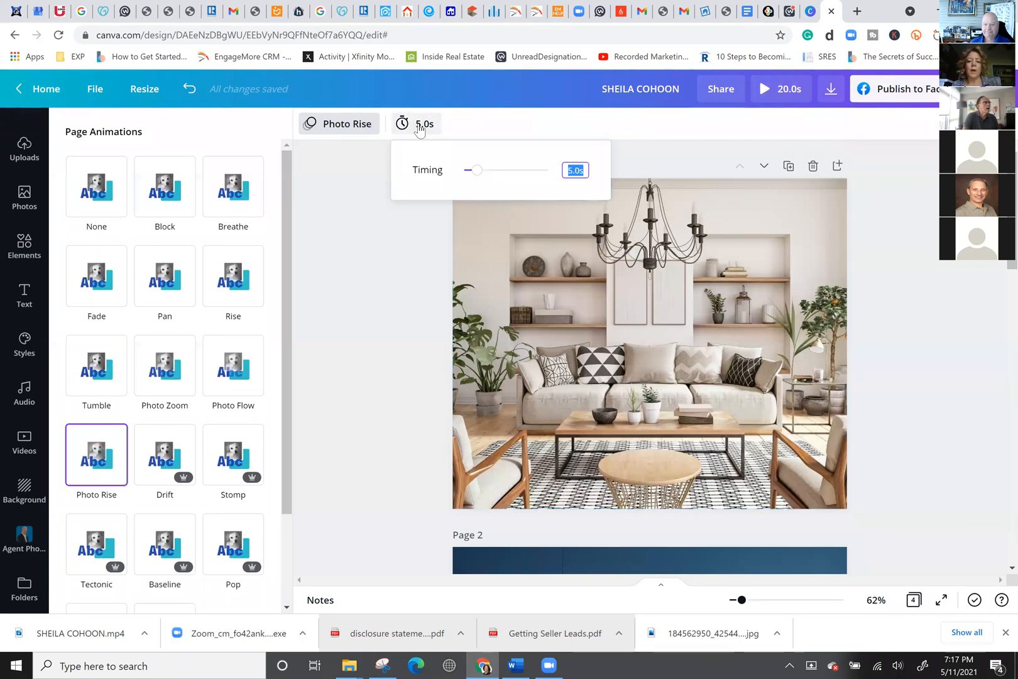
click(508, 171)
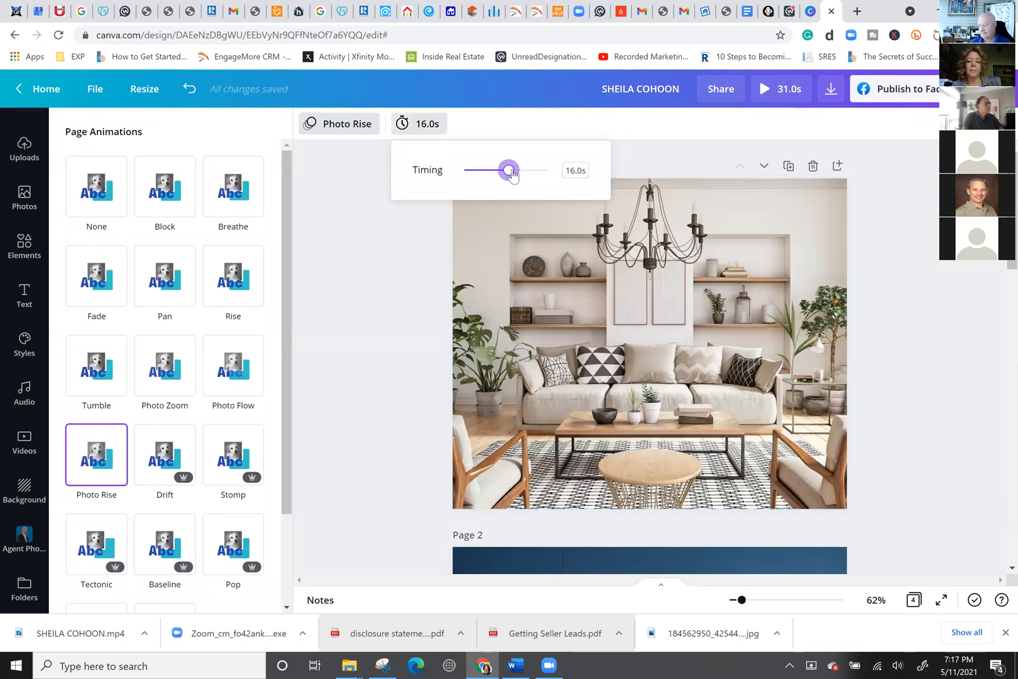
click(474, 173)
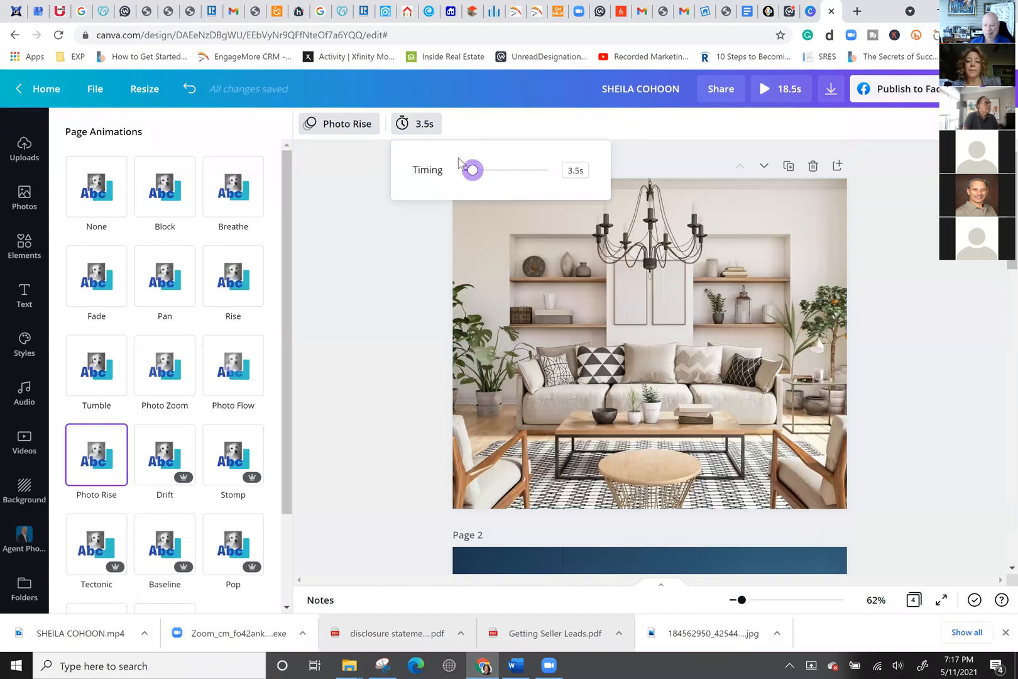
mouse_move(486, 170)
mouse_down()
mouse_move(498, 170)
mouse_move(489, 173)
mouse_up()
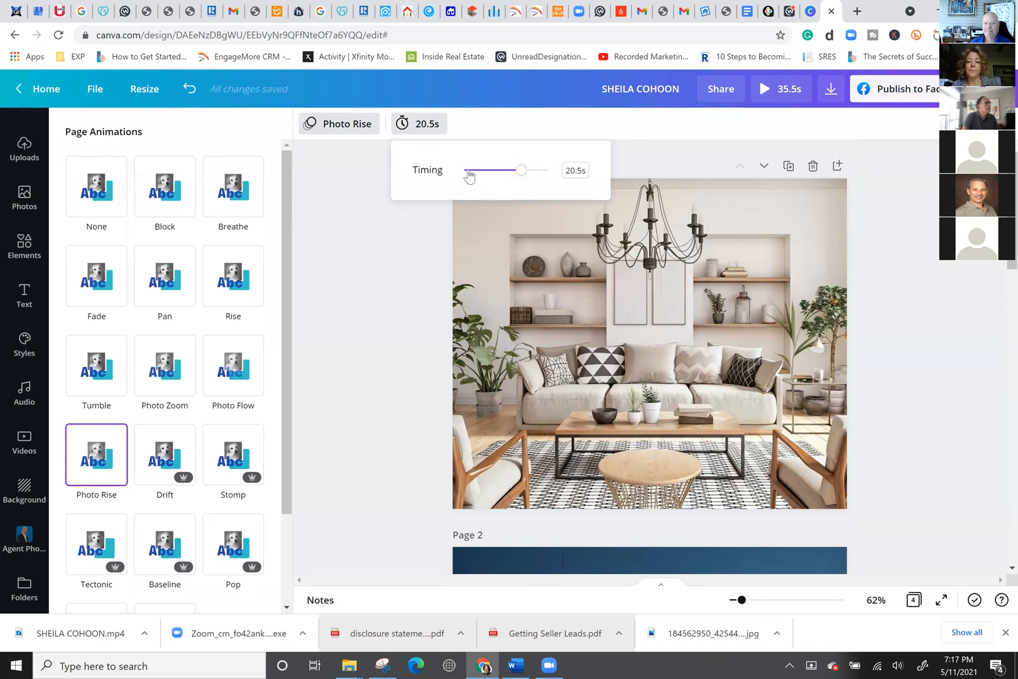
click(367, 246)
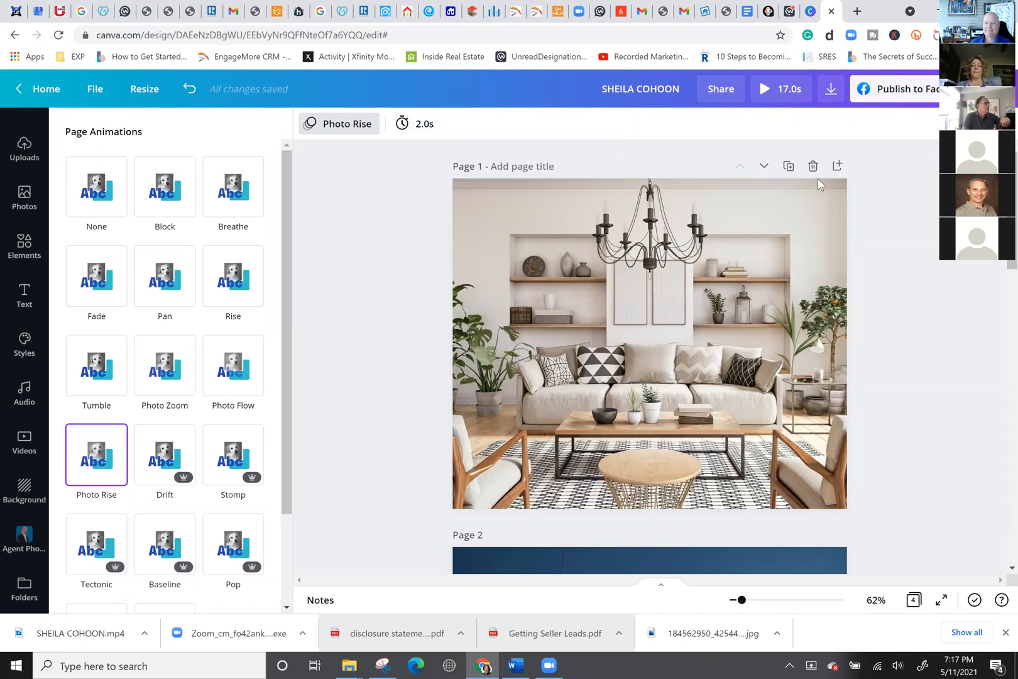
scroll(568, 454, down, 6)
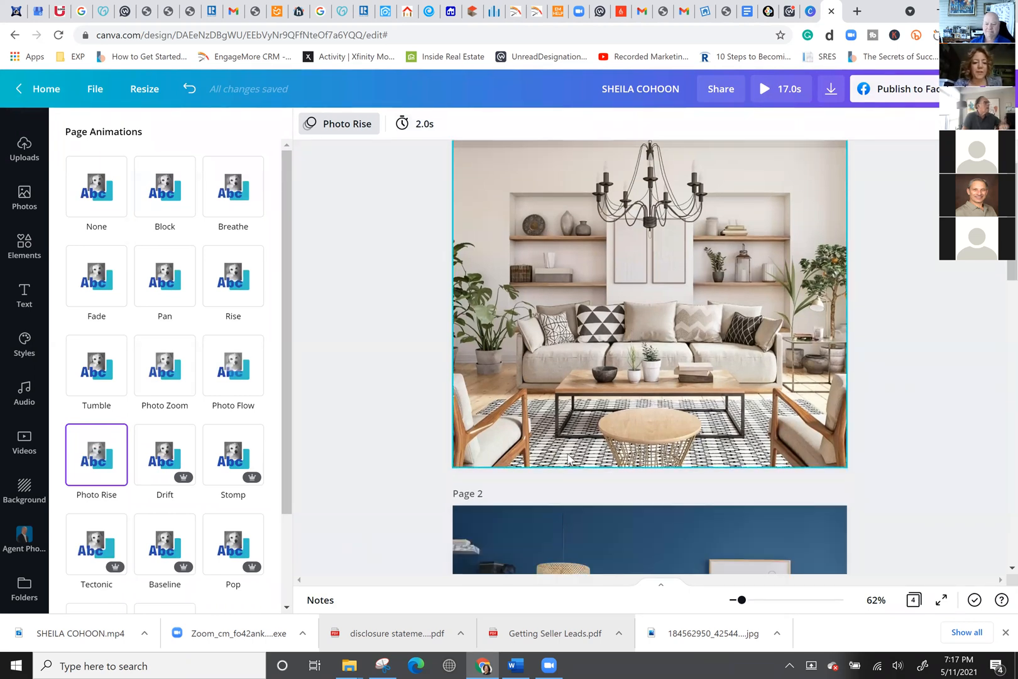
scroll(567, 452, down, 5)
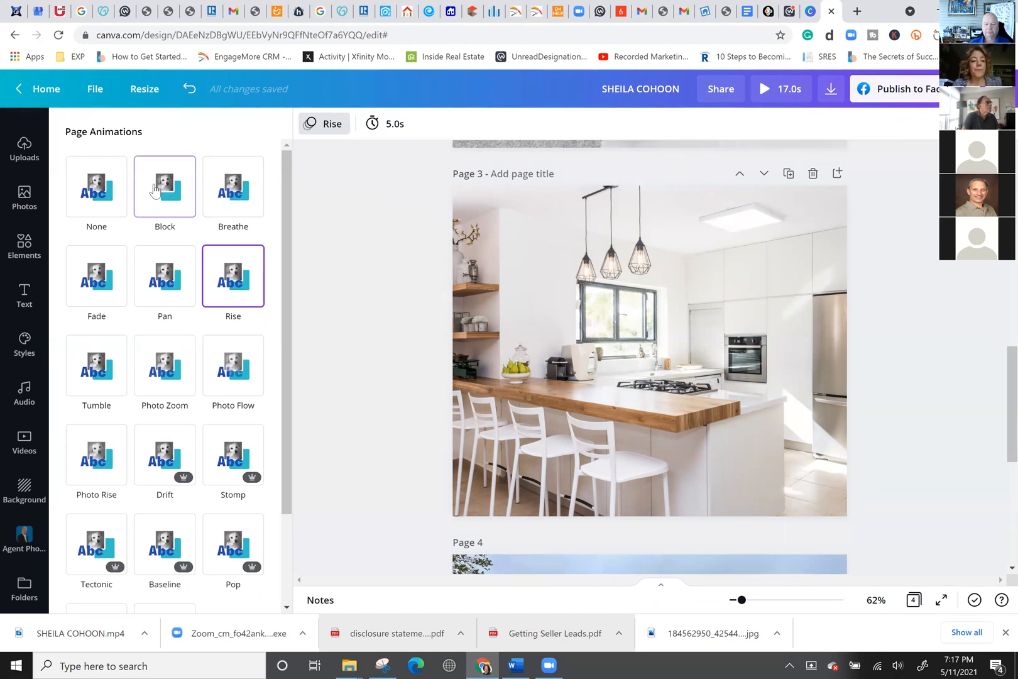
scroll(25, 196, up, 1)
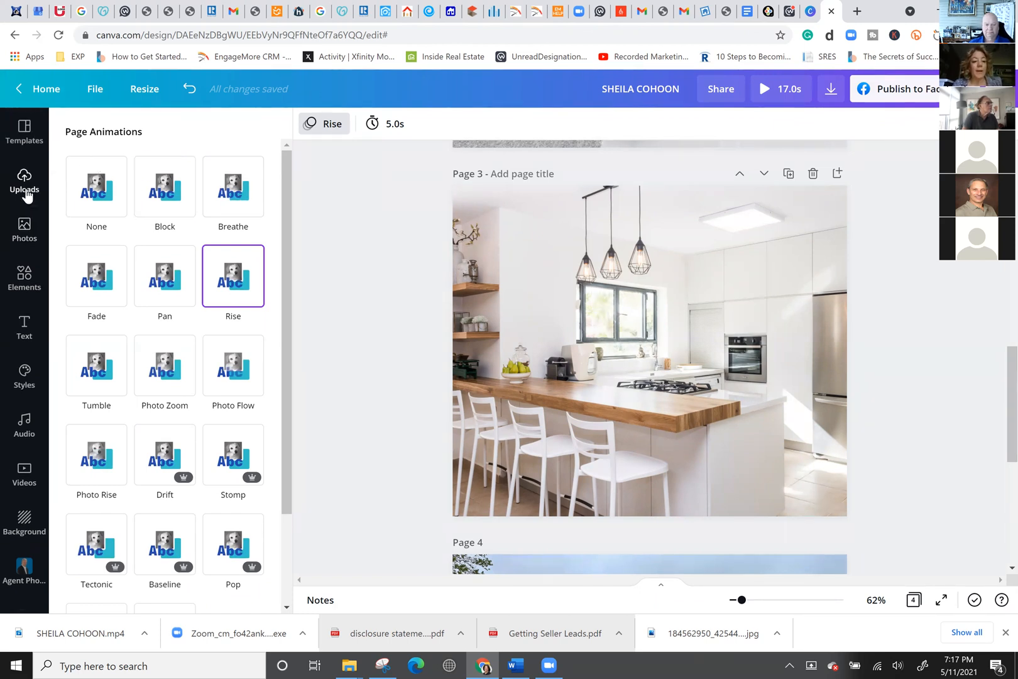
Go back to the home page and start a new blank Logo design from Create a design.
click(22, 94)
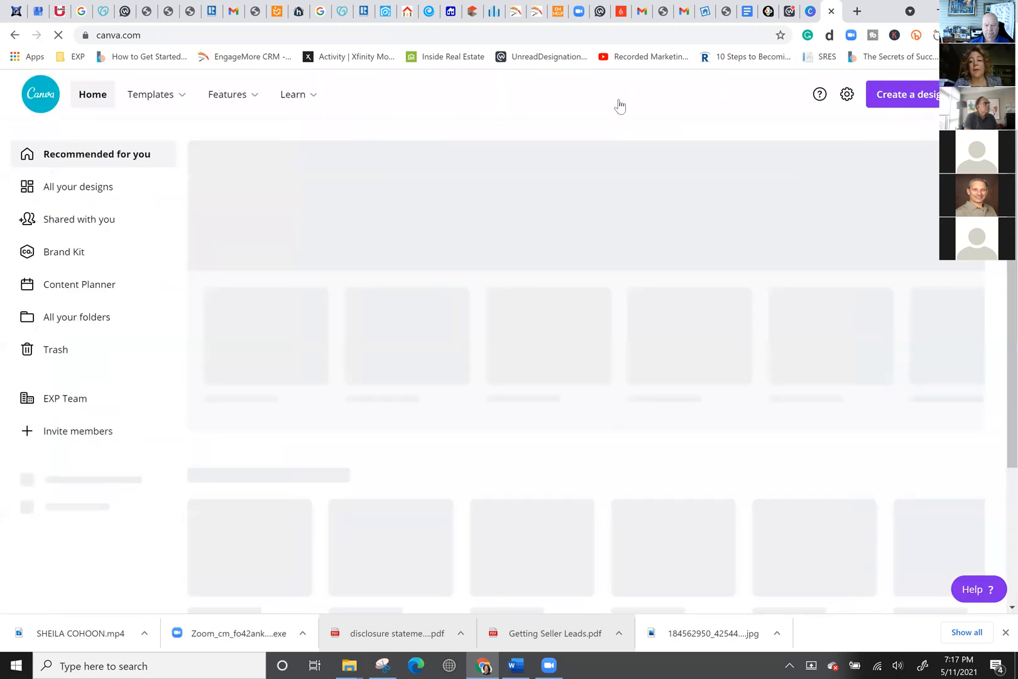
click(912, 104)
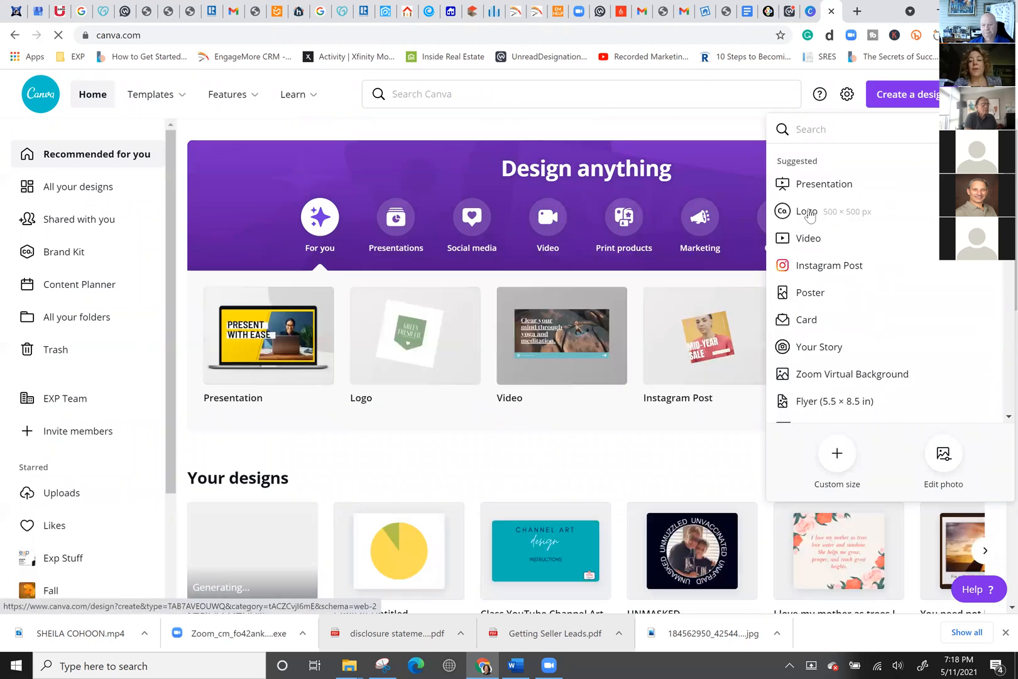
click(807, 213)
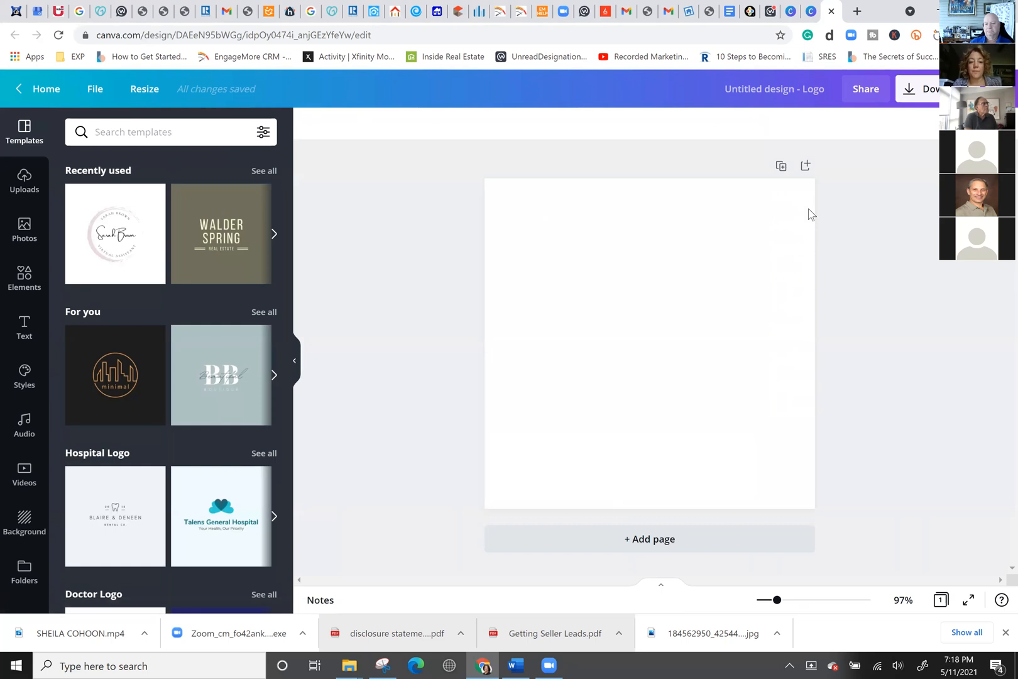
Apply the recently used Sarah Brown logo template and delete its pink brush circle image.
mouse_move(216, 364)
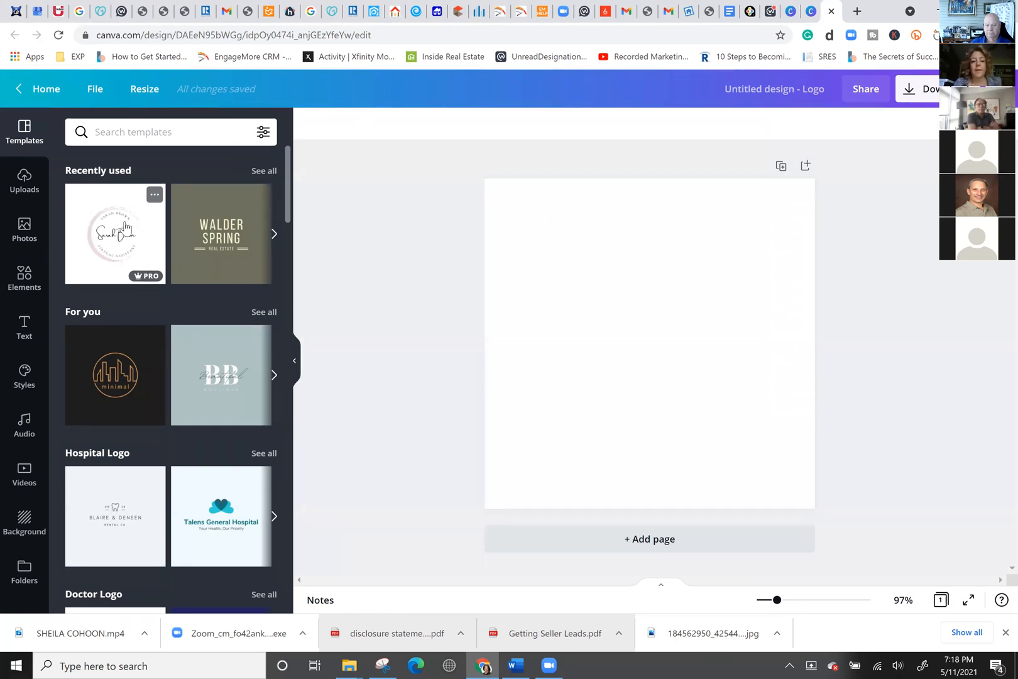
click(116, 249)
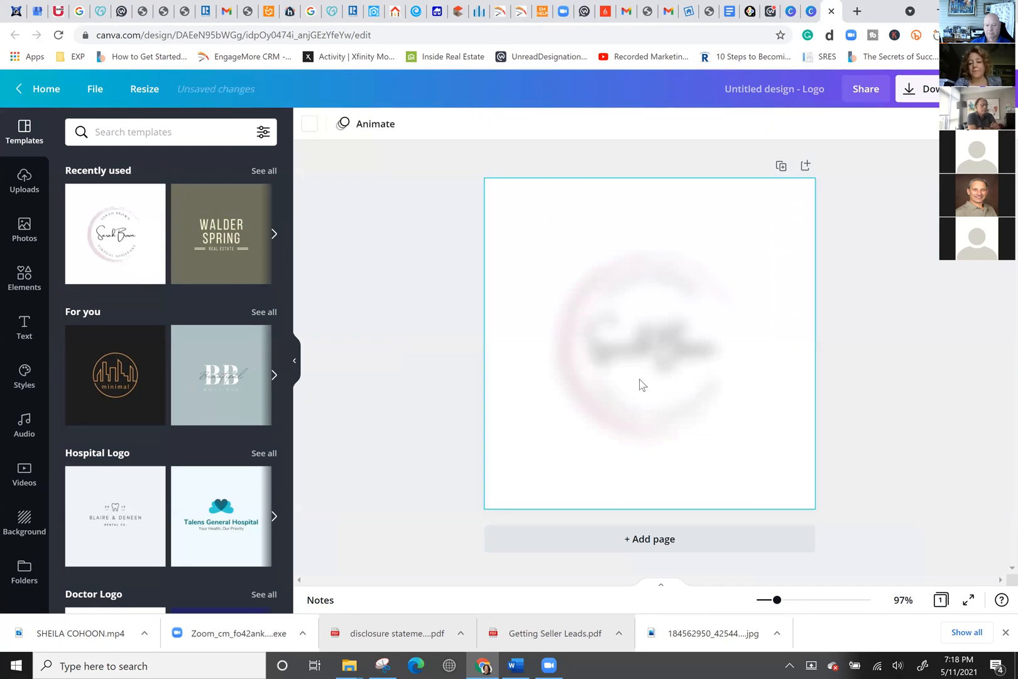
click(566, 320)
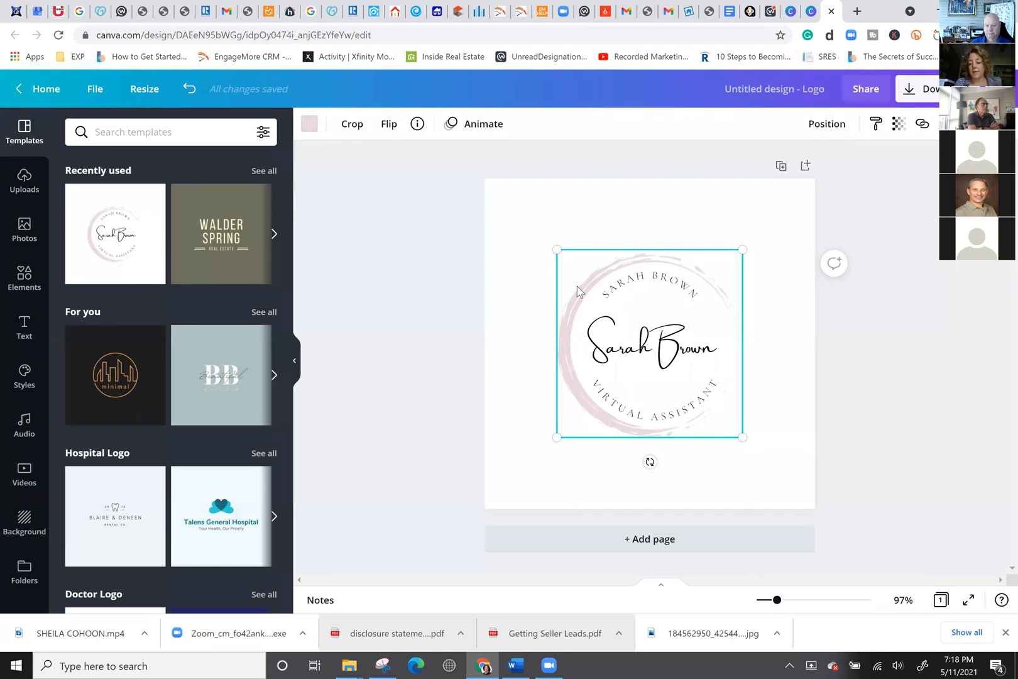
key(Delete)
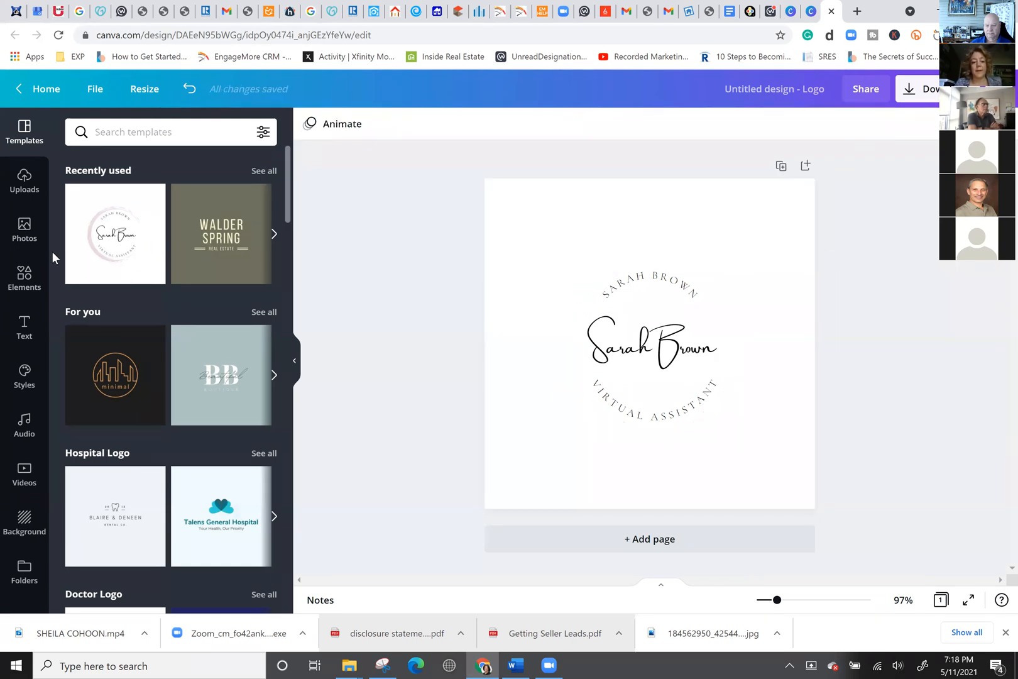
click(23, 281)
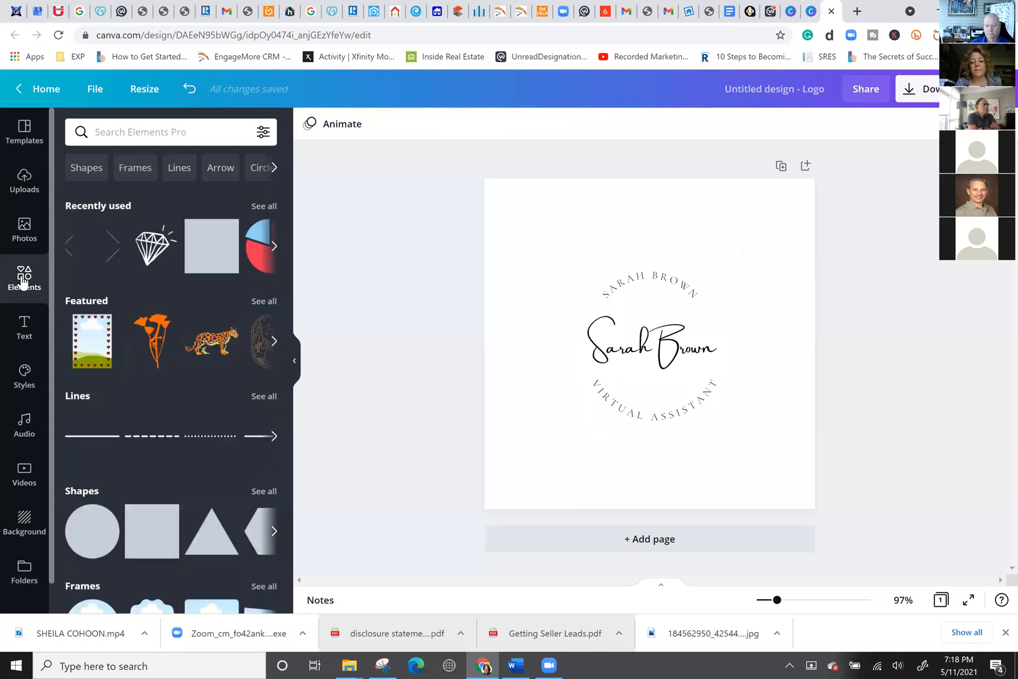
Search Elements for 'ANIMATED CIRCLE' and add the teal animated circle behind the logo text.
click(120, 130)
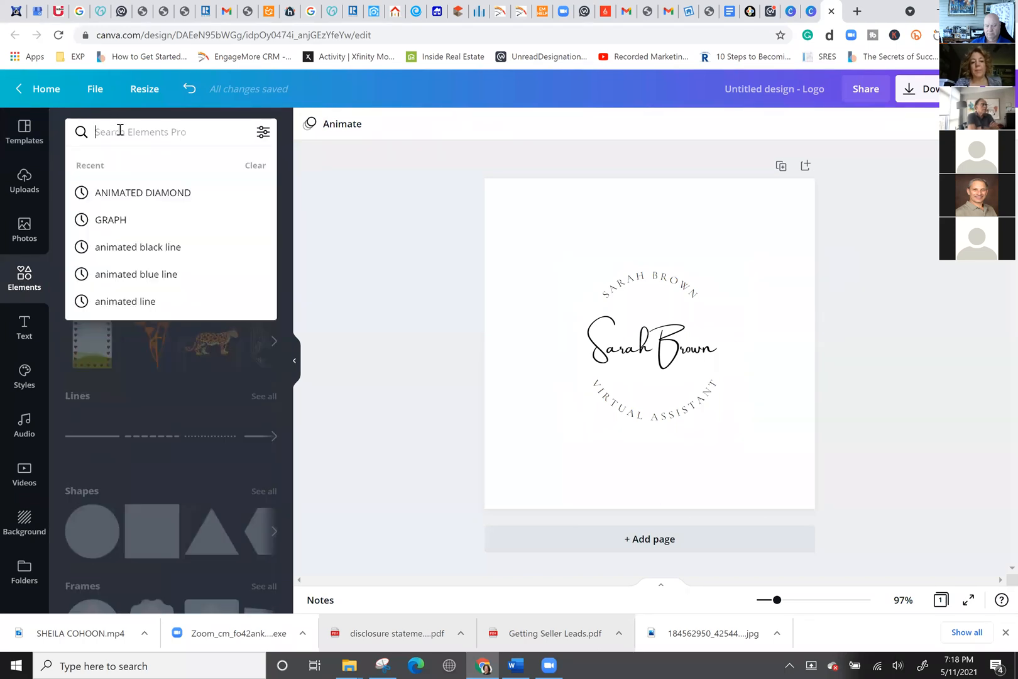
text(ANIMATED CIRCLE)
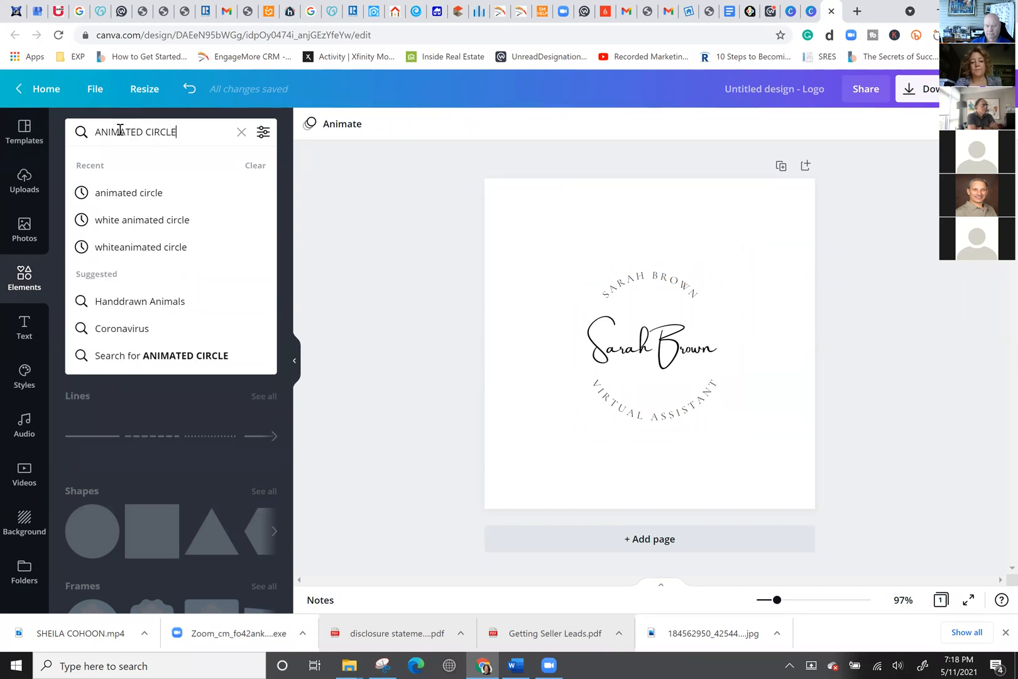
key(Return)
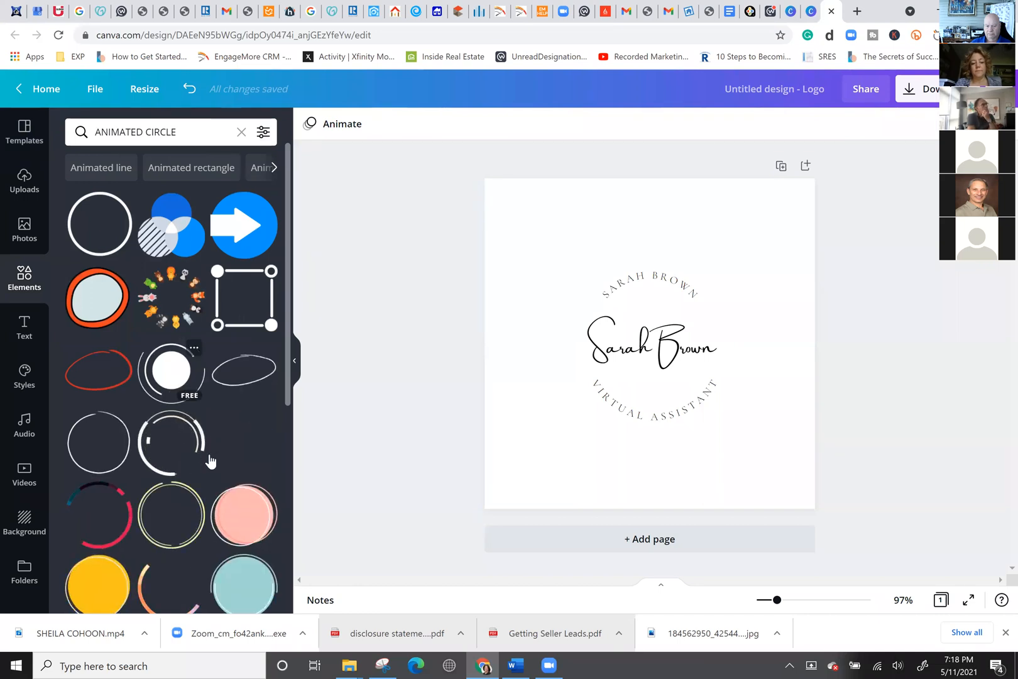
scroll(214, 441, down, 3)
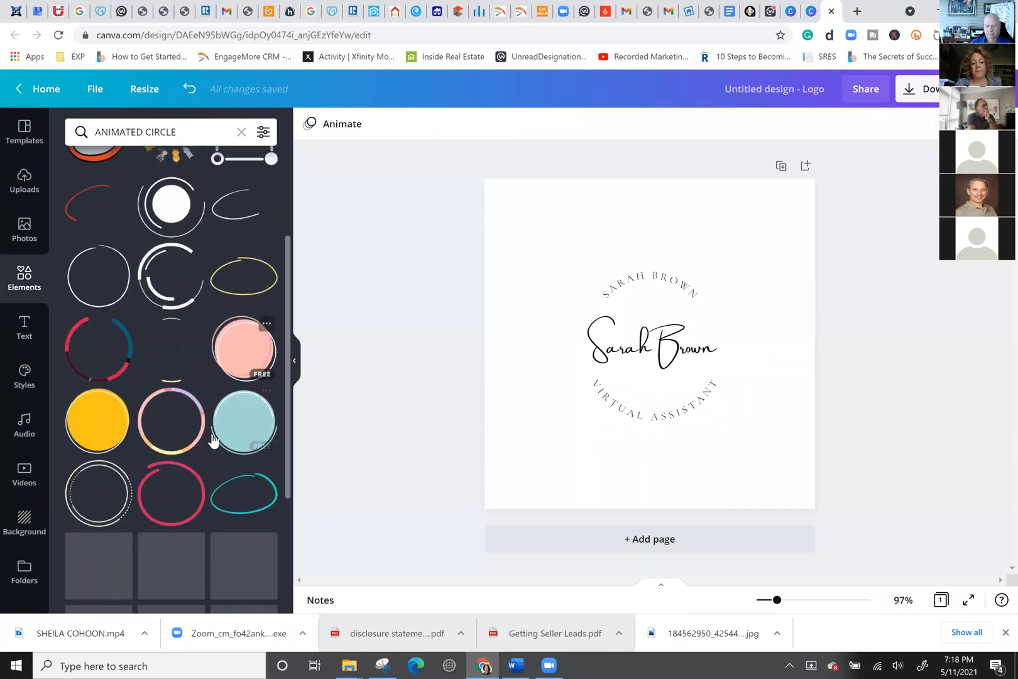
click(239, 427)
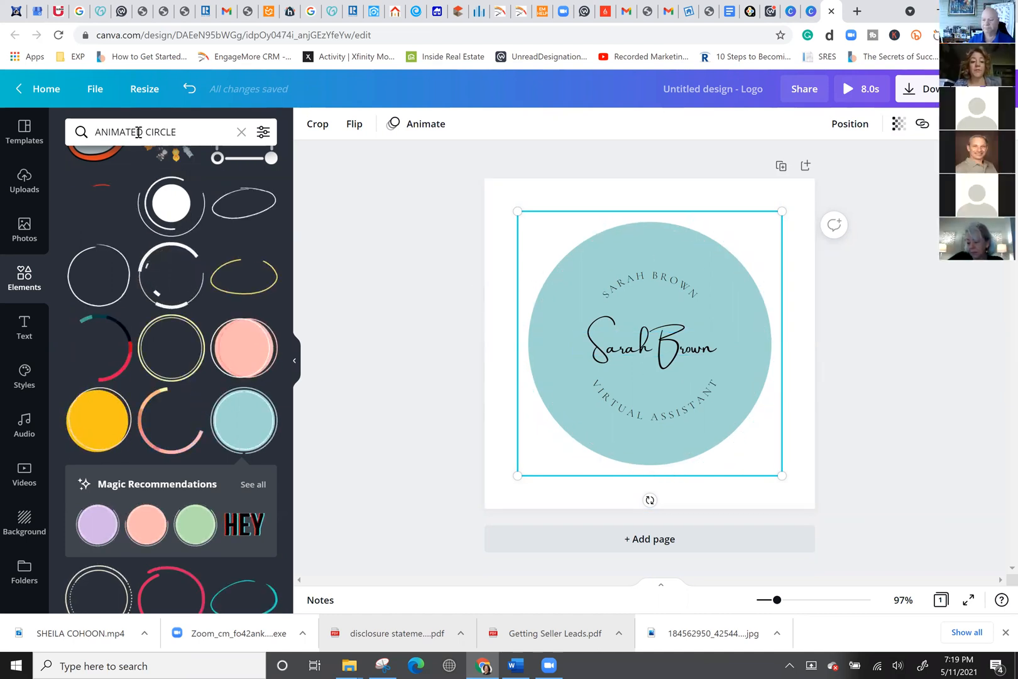
Replace the teal circle with a teal animated square found by searching 'ANIMATED SQUARE'.
double_click(154, 132)
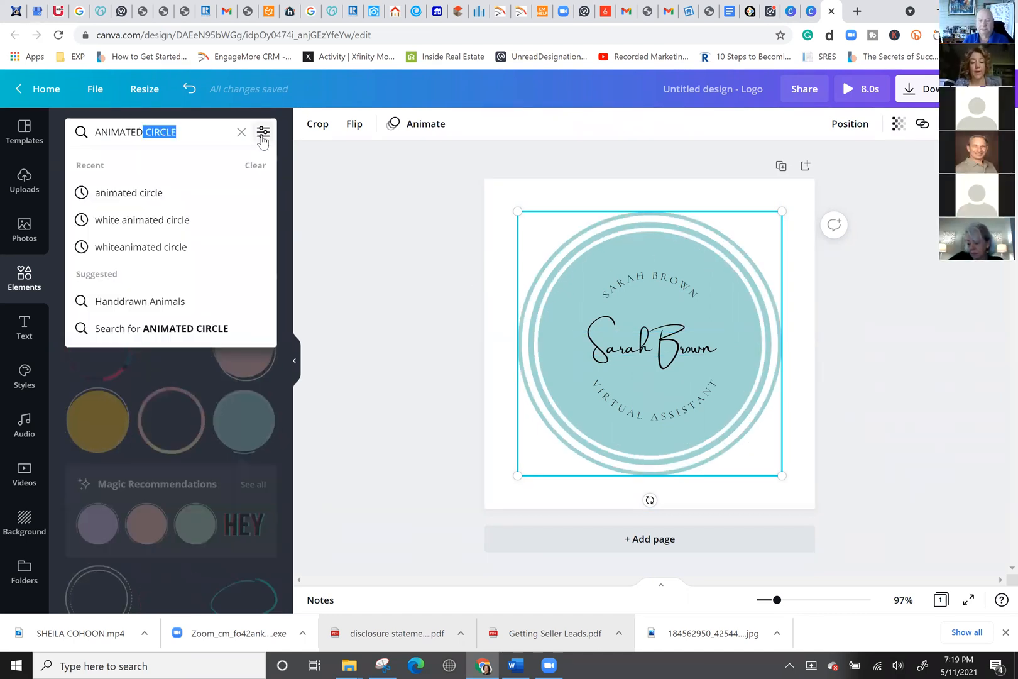
key(BackSpace)
text(SQUARE)
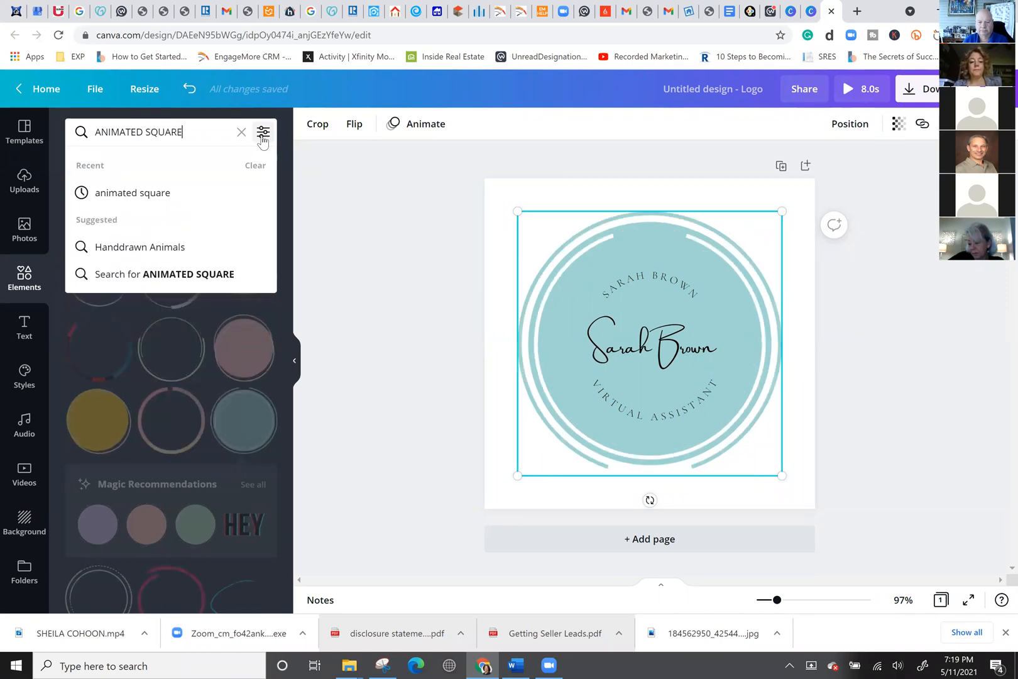
key(Return)
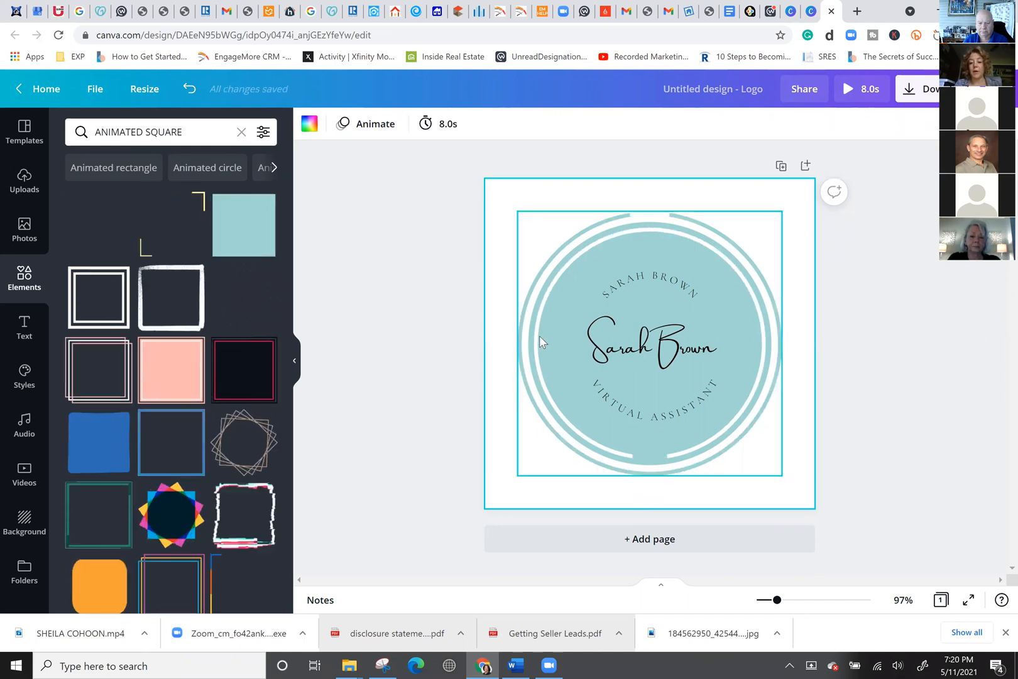
key(Delete)
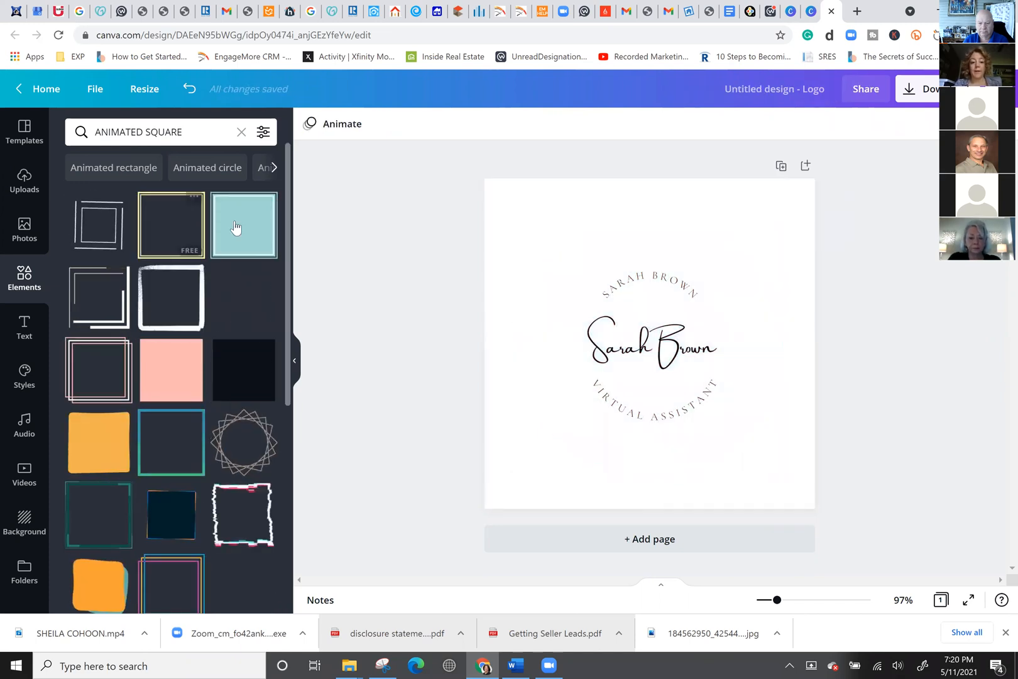
click(249, 227)
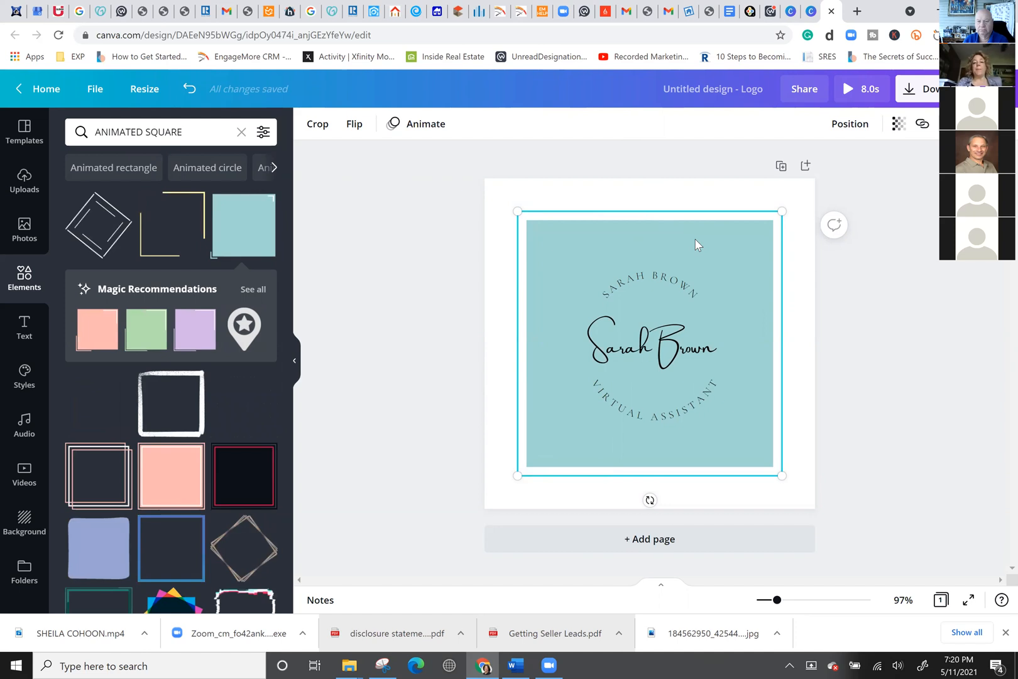
click(158, 98)
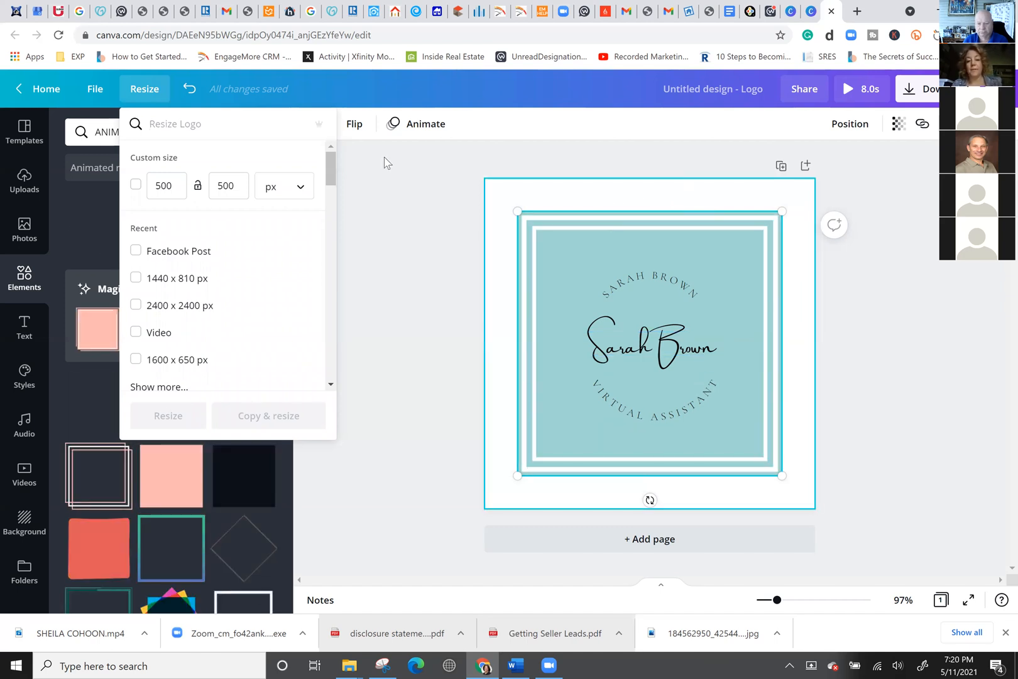
Curve the small 'SARAH BROWN' text with a Curve effect of 38 and centre it above the script name.
click(724, 282)
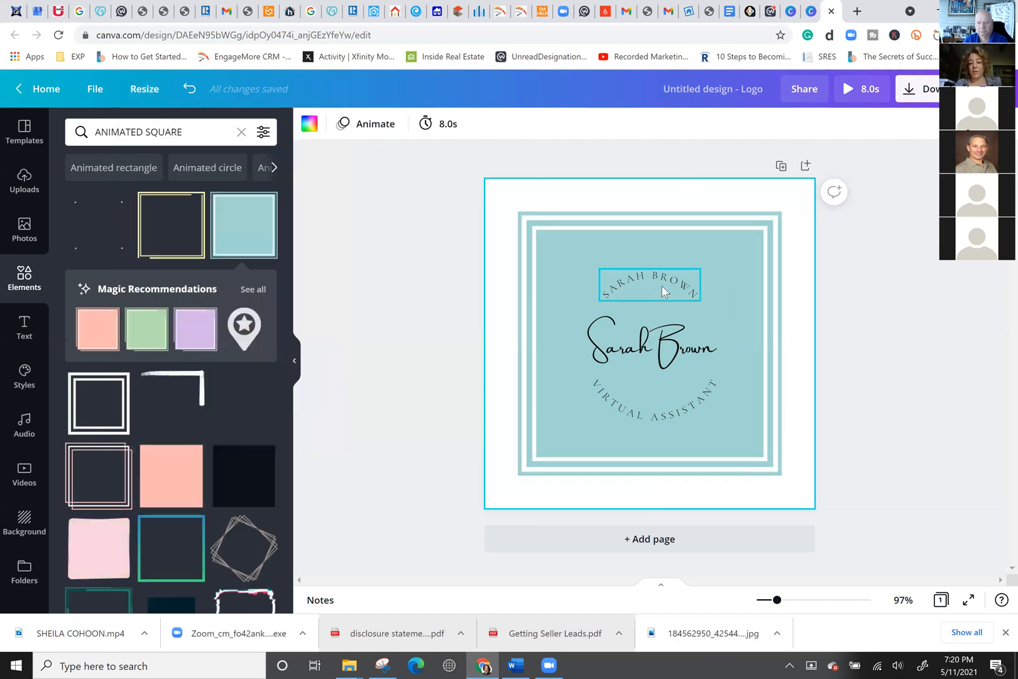
click(606, 299)
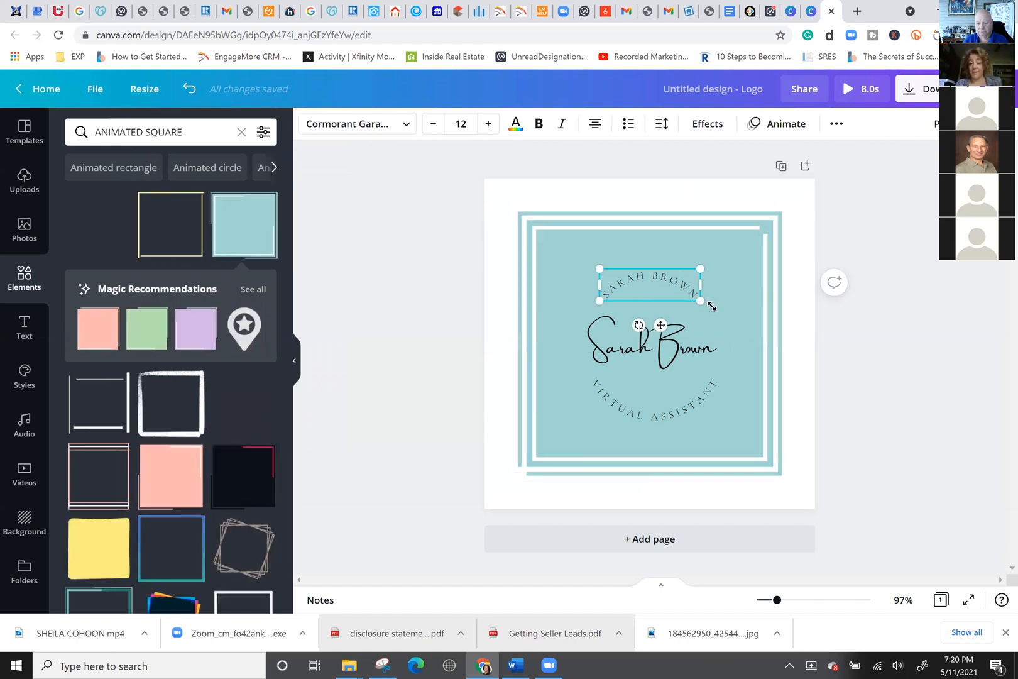
click(717, 126)
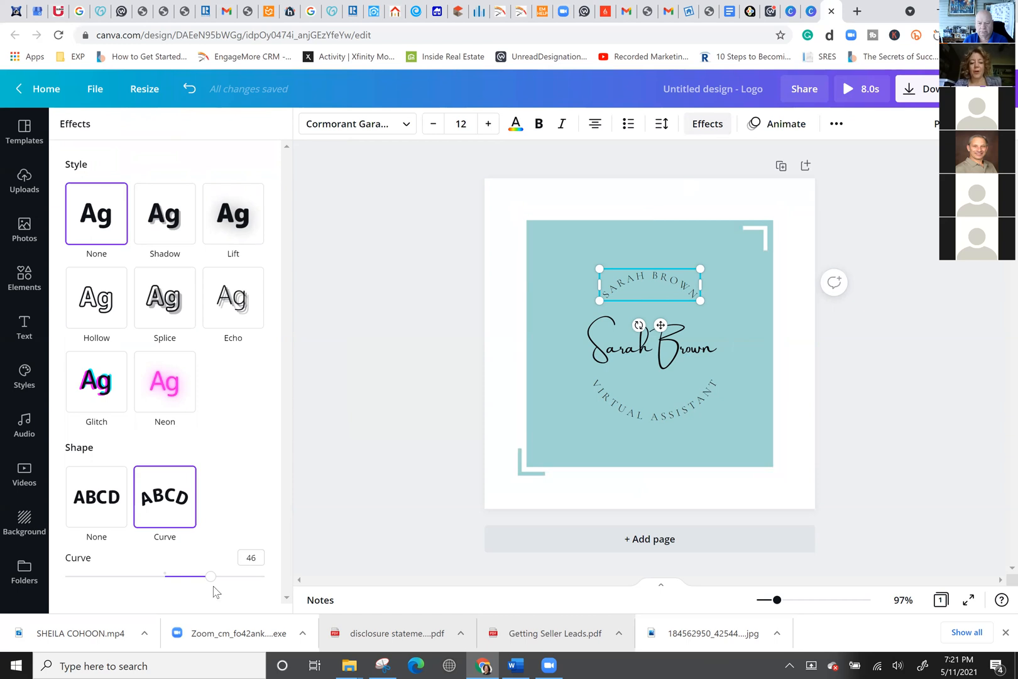
drag(214, 587, 246, 591)
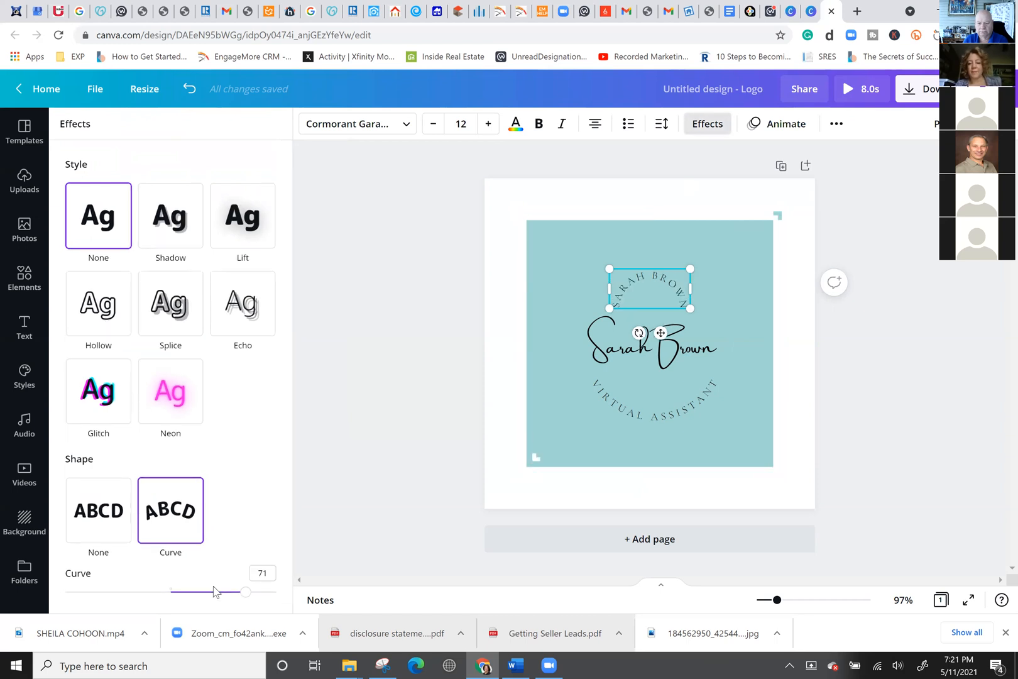
drag(245, 596, 281, 595)
click(222, 591)
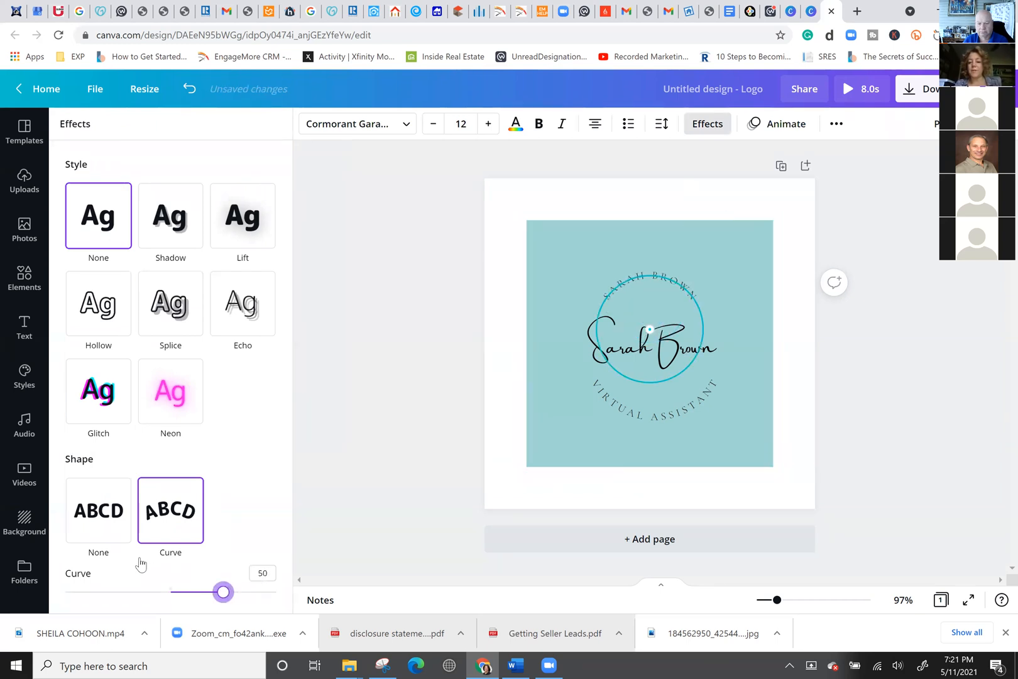
drag(140, 560, 138, 559)
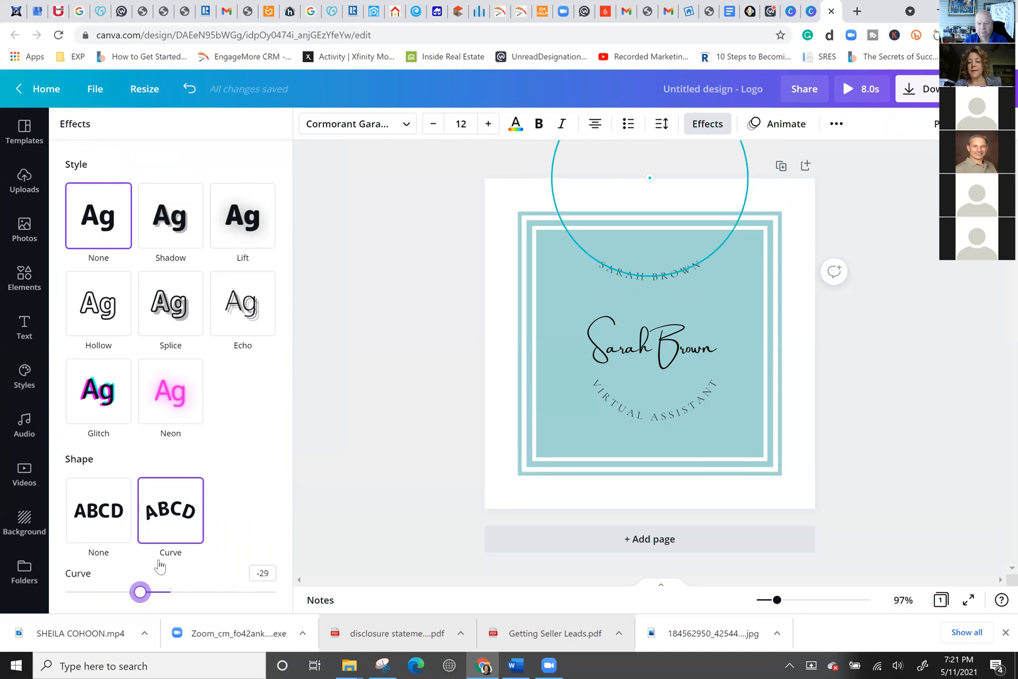
drag(186, 570, 212, 578)
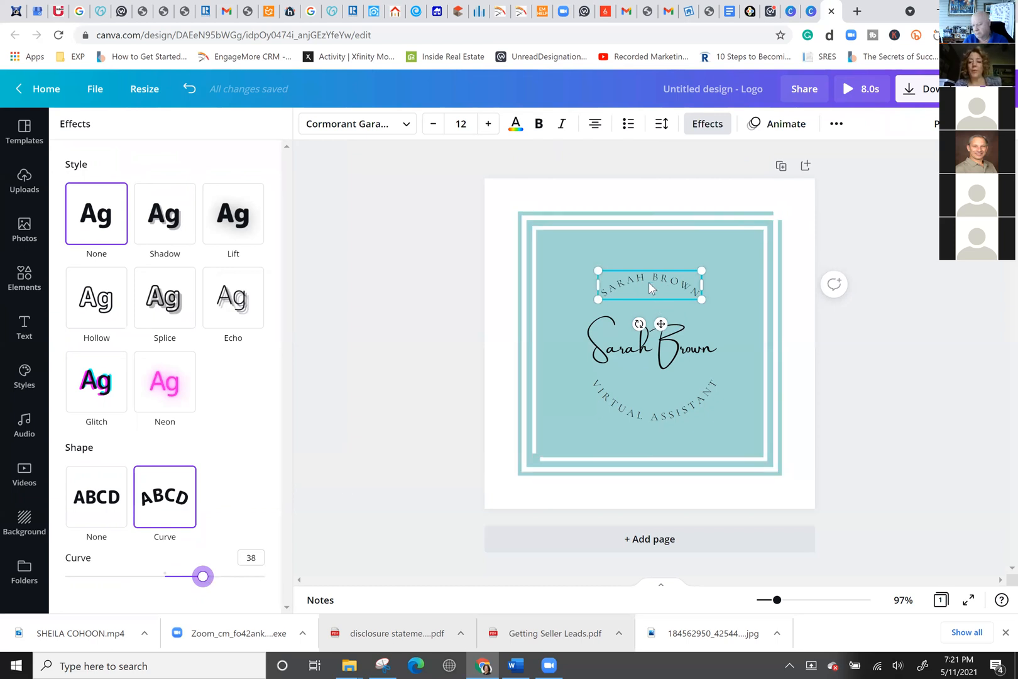
drag(651, 285, 655, 289)
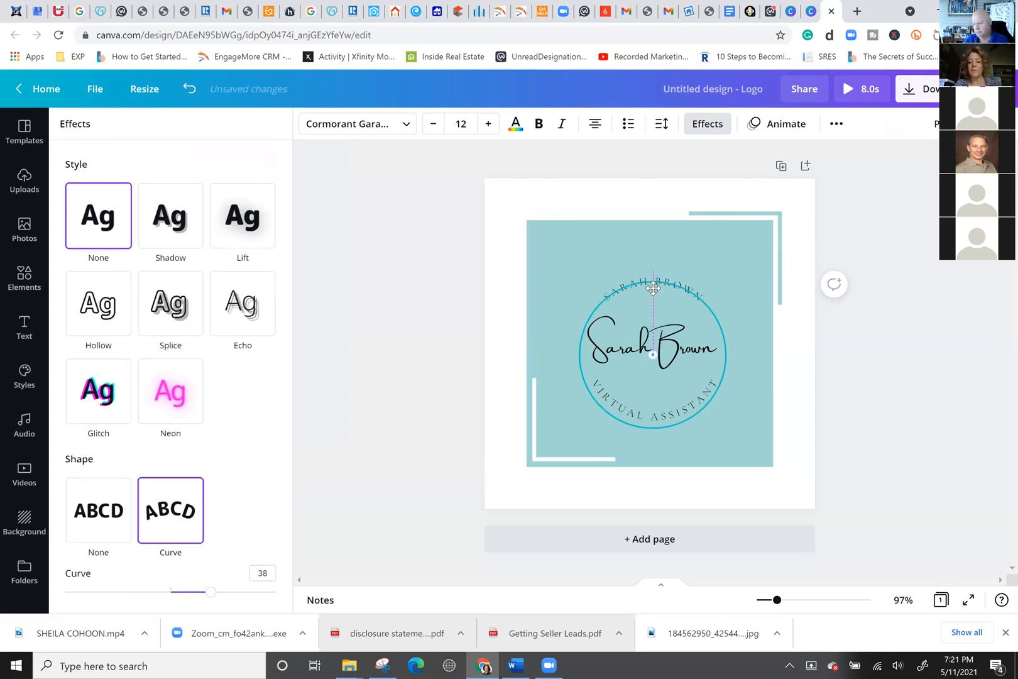
click(635, 348)
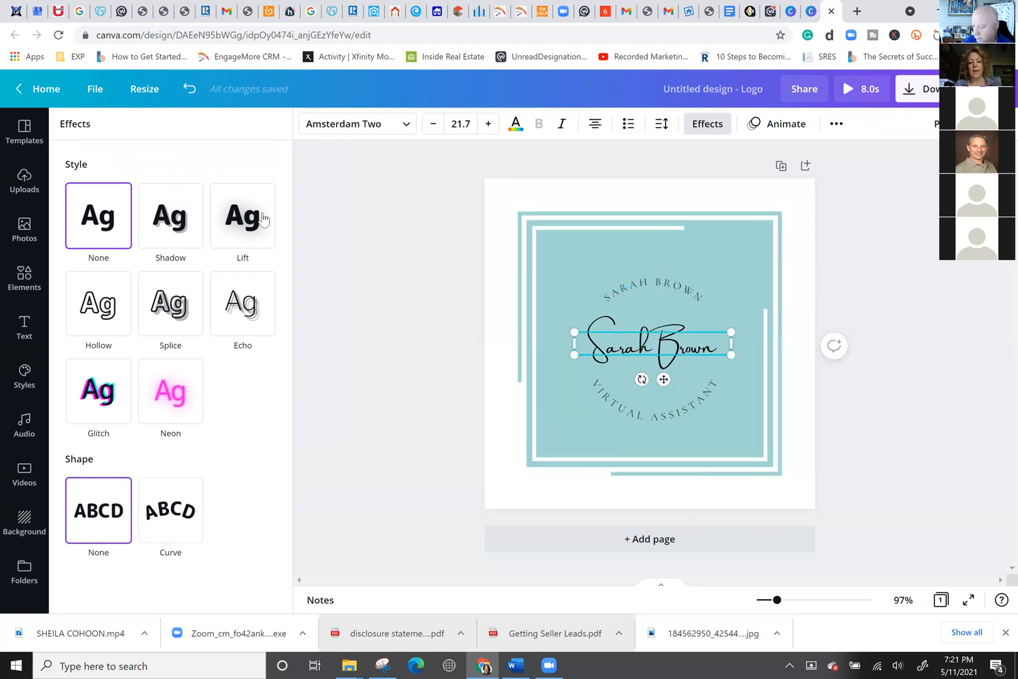
click(252, 226)
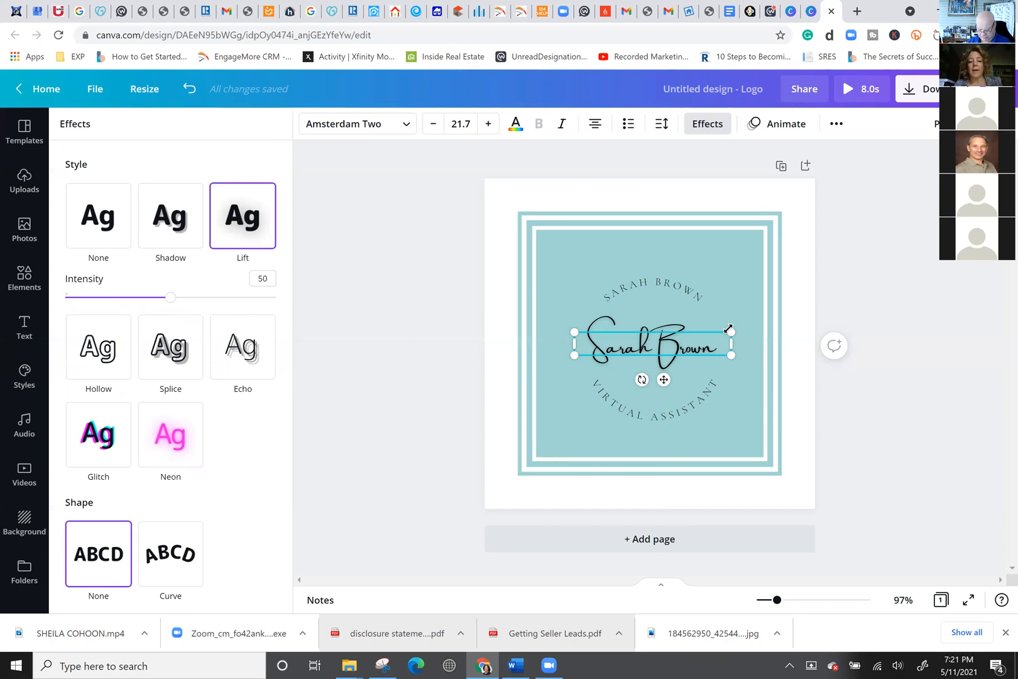
drag(731, 332, 773, 280)
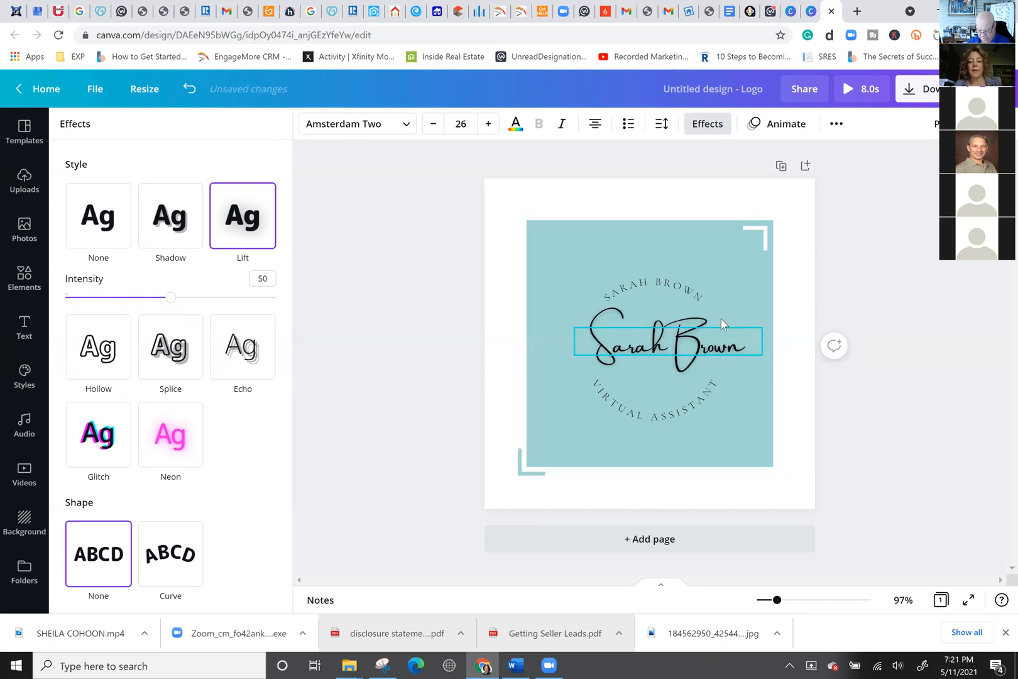
drag(652, 340, 664, 339)
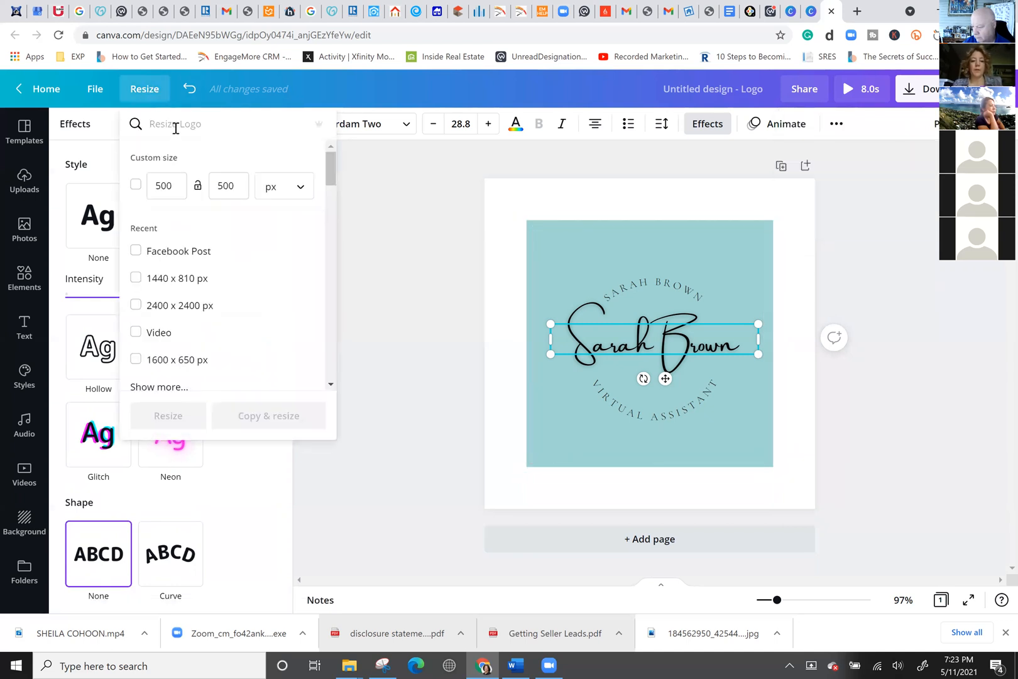
Resize the logo design to Instagram Story, 1080 × 1920 px.
text(INSTR)
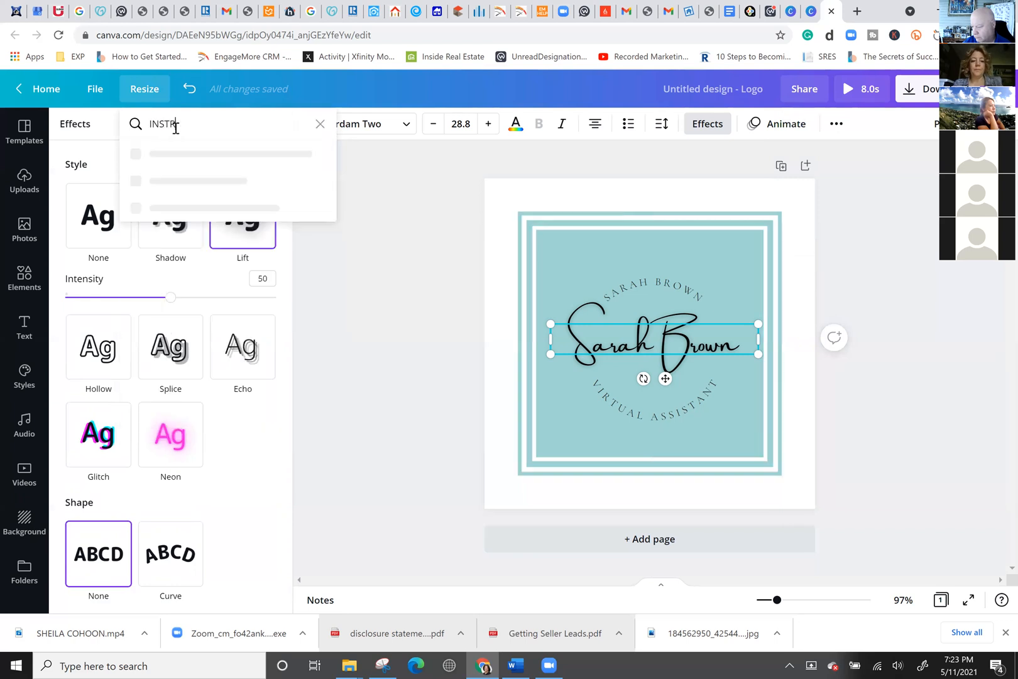
text(A)
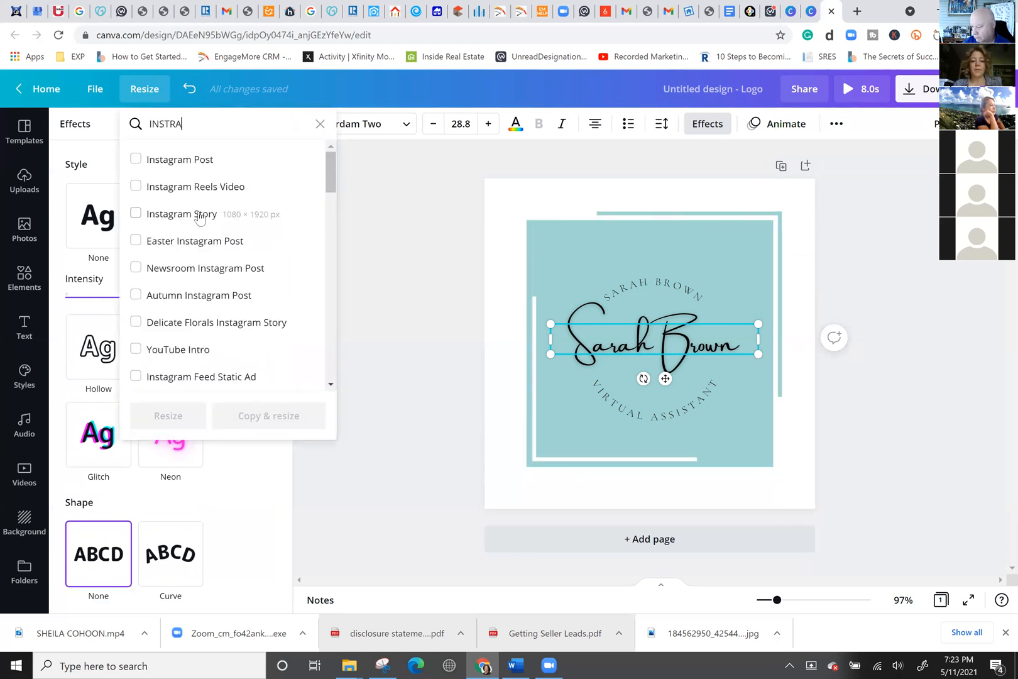
click(200, 216)
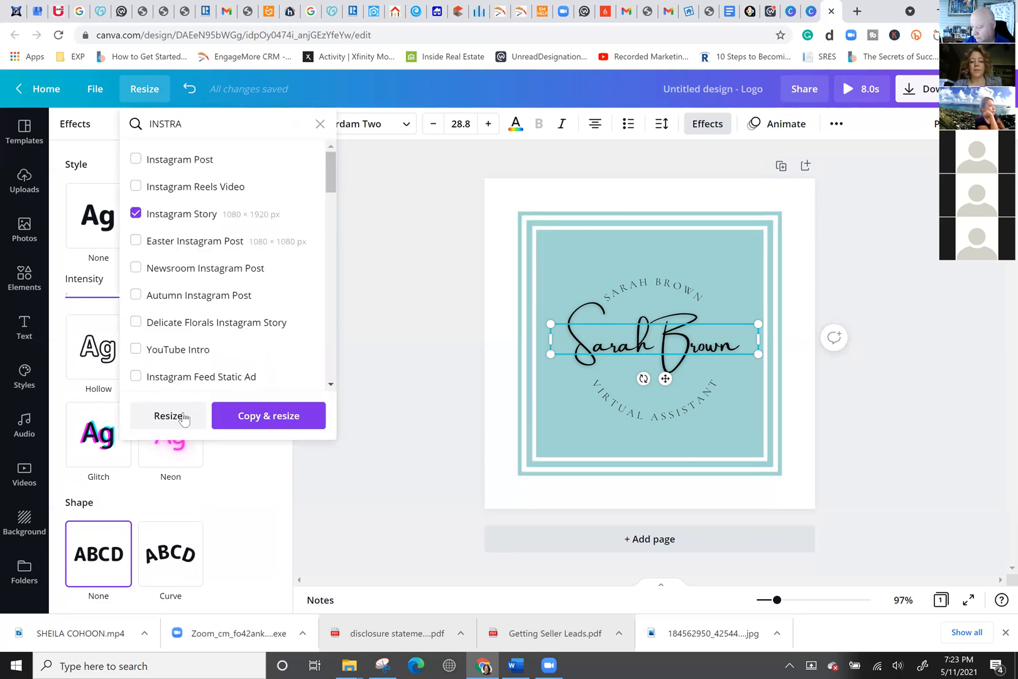
click(182, 418)
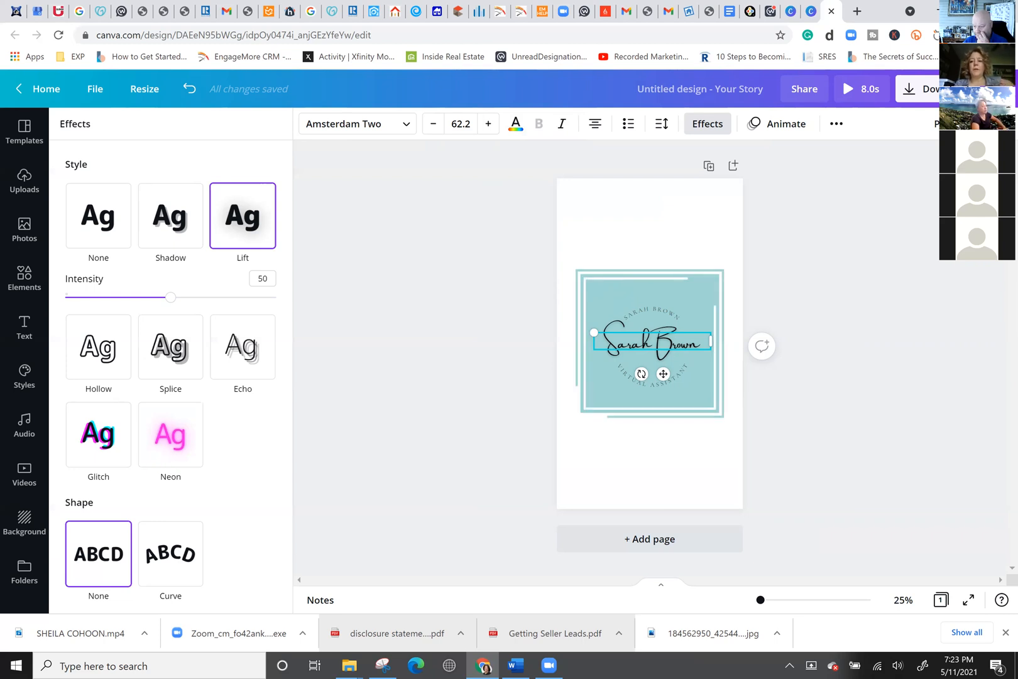
Look over the Share options for the Story design, then return to the home page.
click(997, 89)
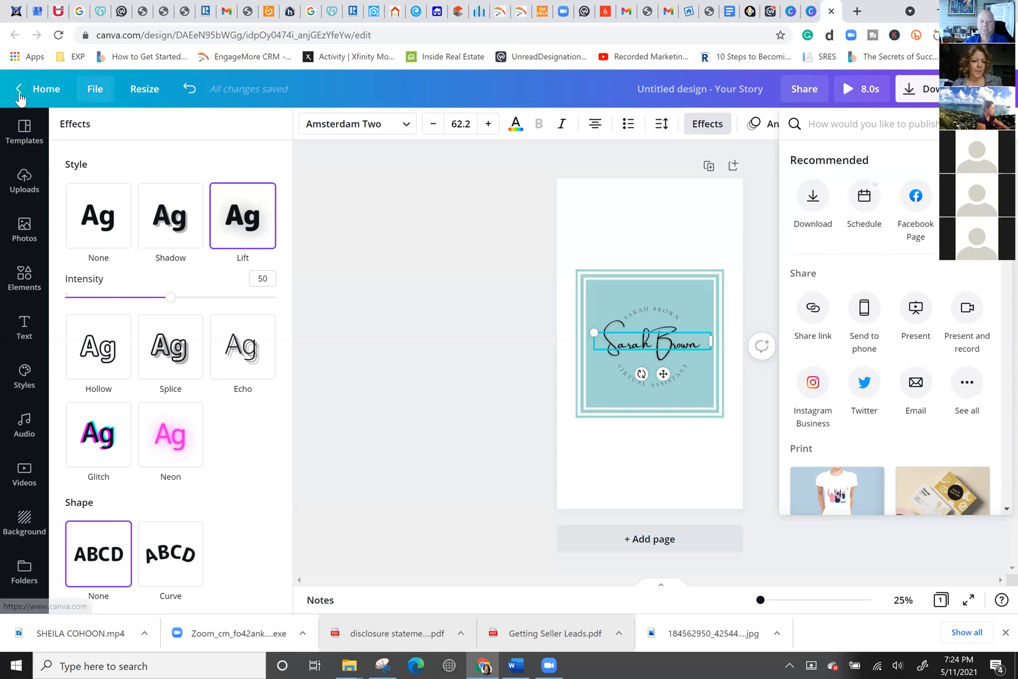
click(95, 89)
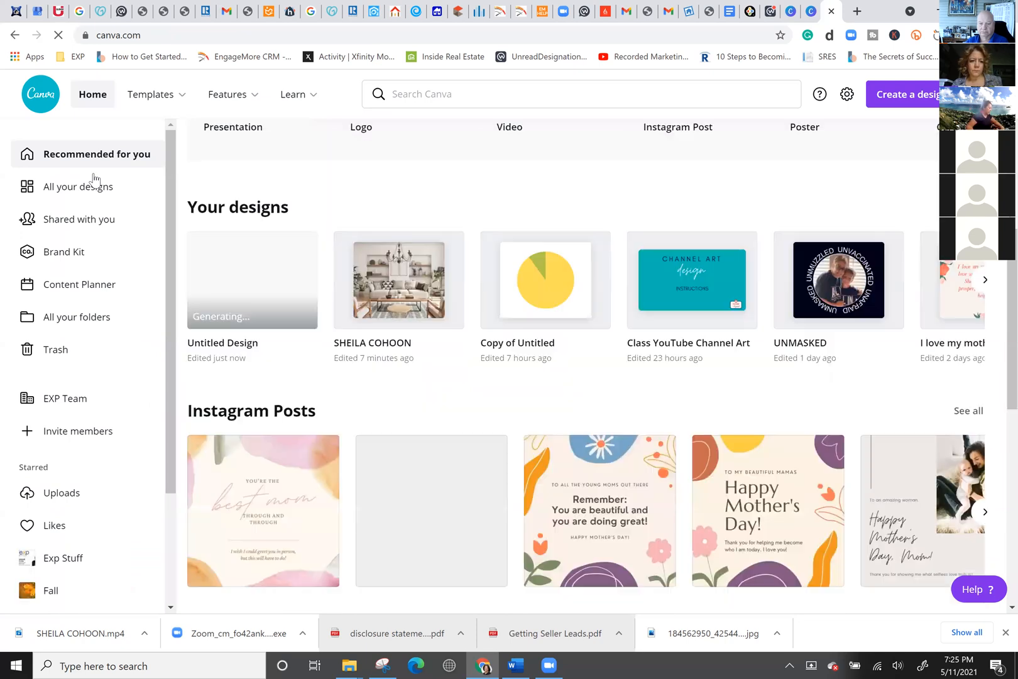
Open the 'Want results like this?' flyer from All your designs.
click(79, 186)
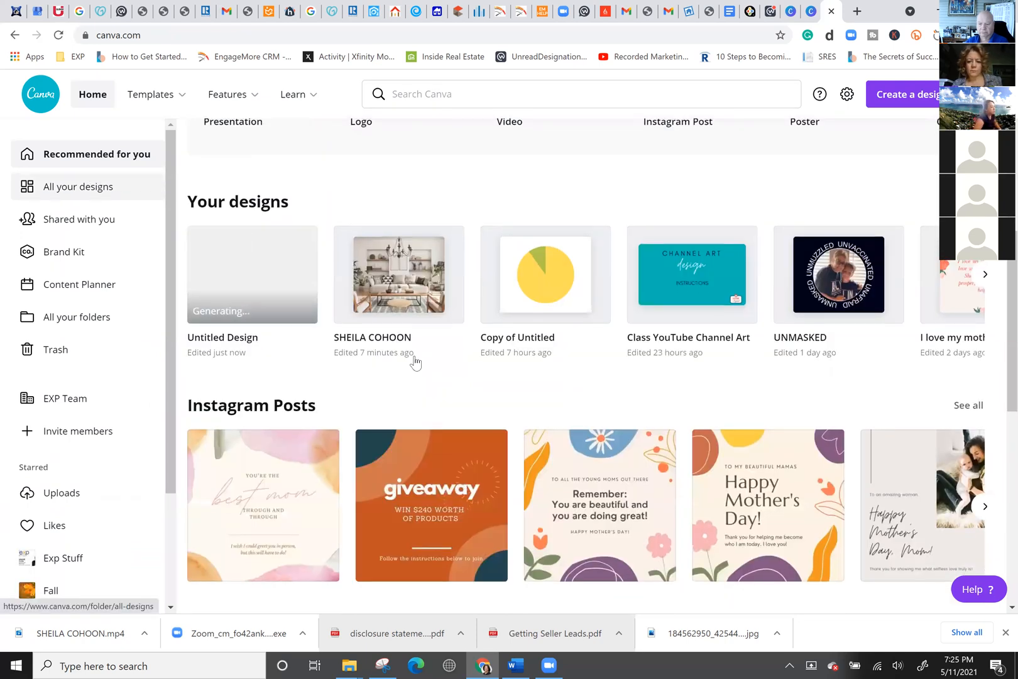
scroll(386, 428, down, 7)
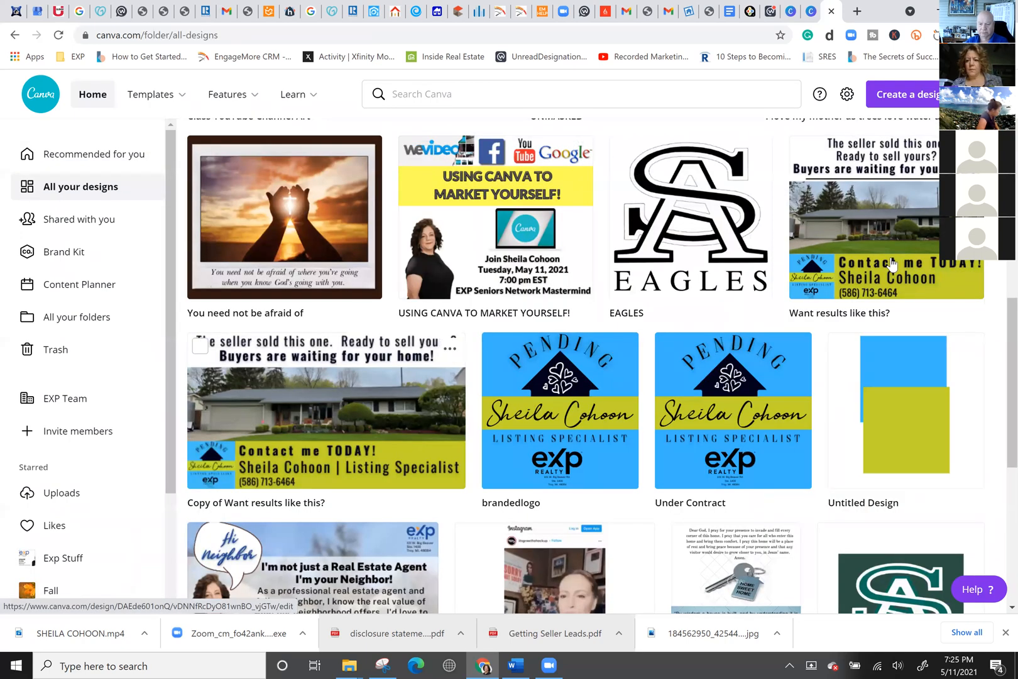
click(892, 263)
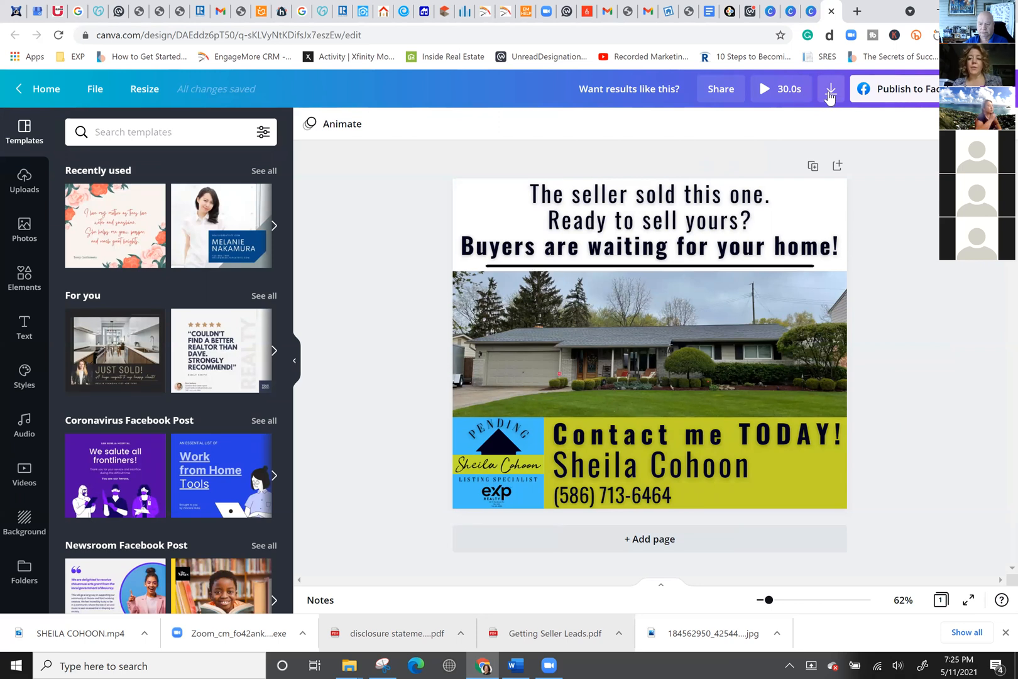
Change the flyer's download file type from MP4 to JPG and close the download panel.
click(830, 94)
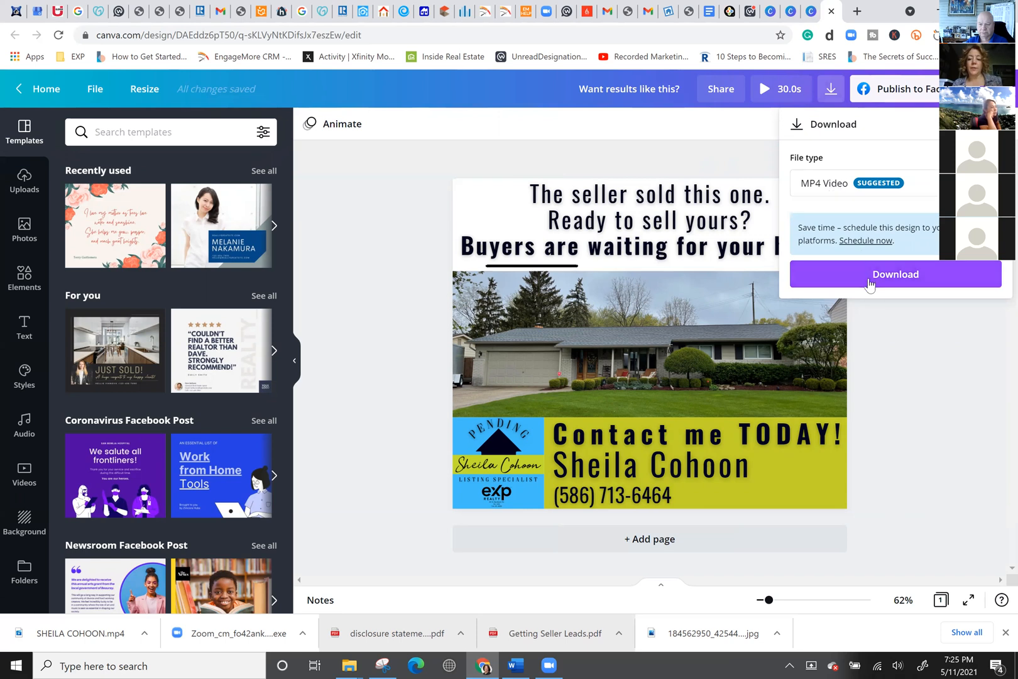
click(836, 190)
scroll(834, 103, up, 1)
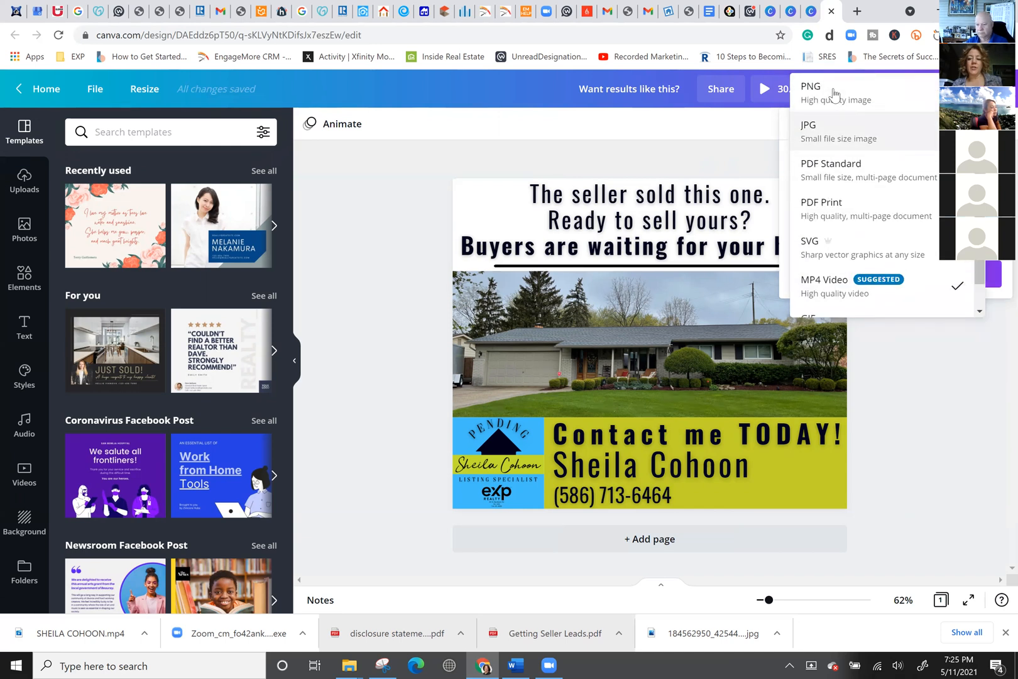
click(834, 93)
click(846, 188)
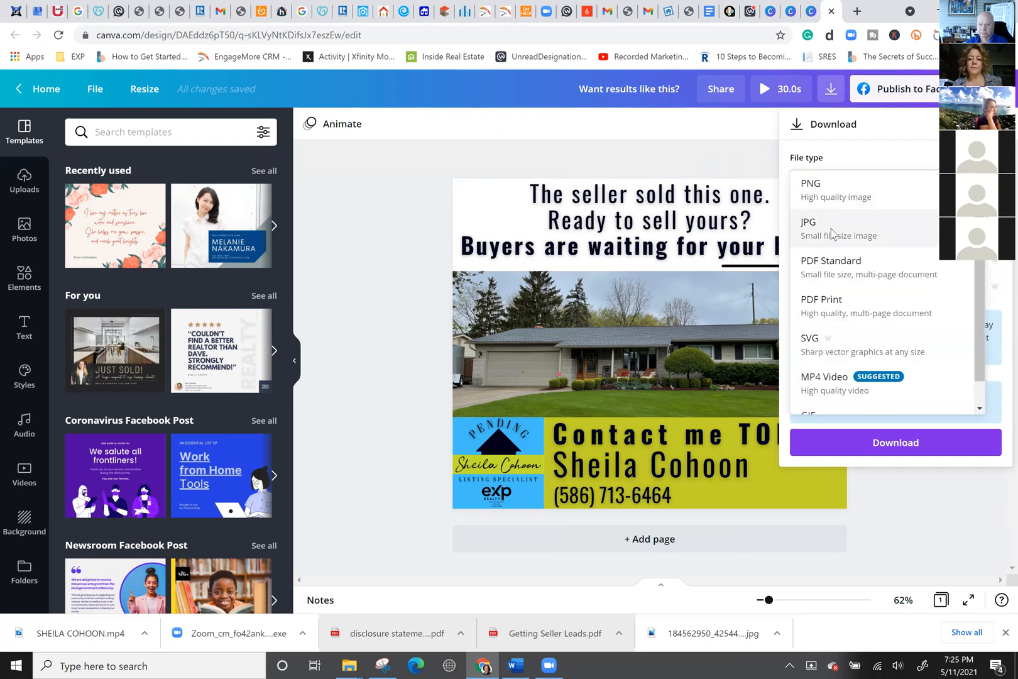
click(831, 231)
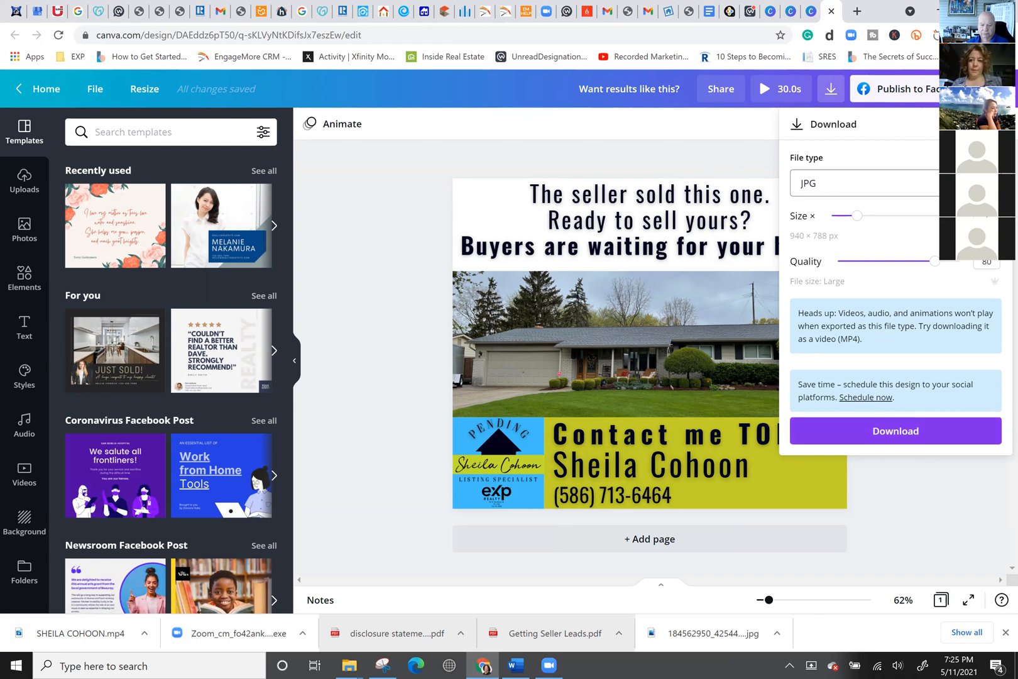
click(995, 124)
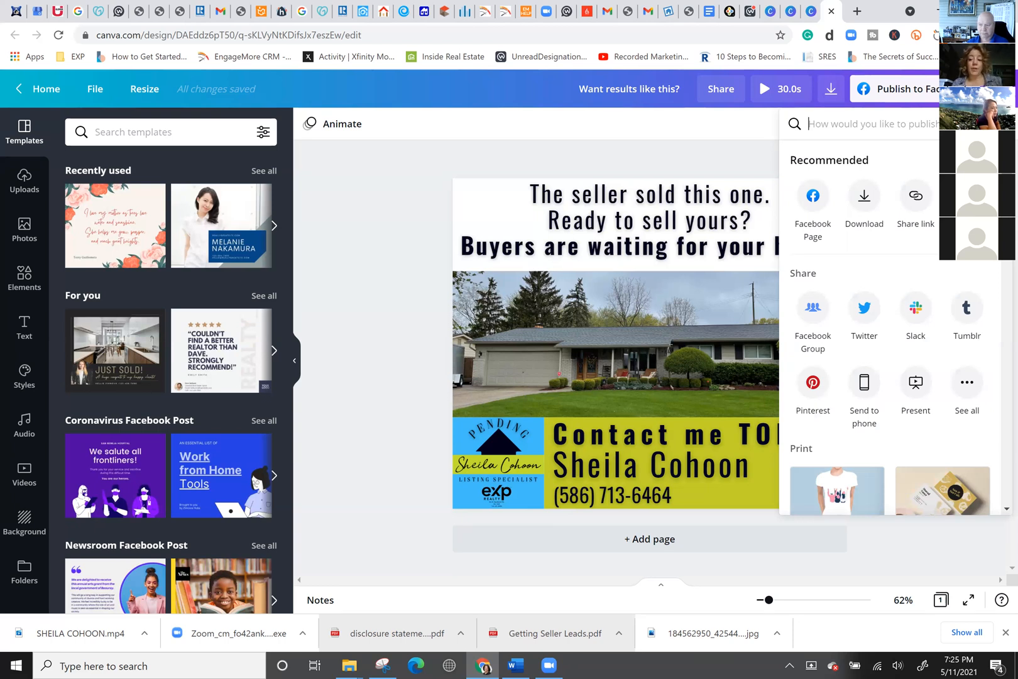
Start scheduling the flyer and pick May 12 as the post date.
click(967, 196)
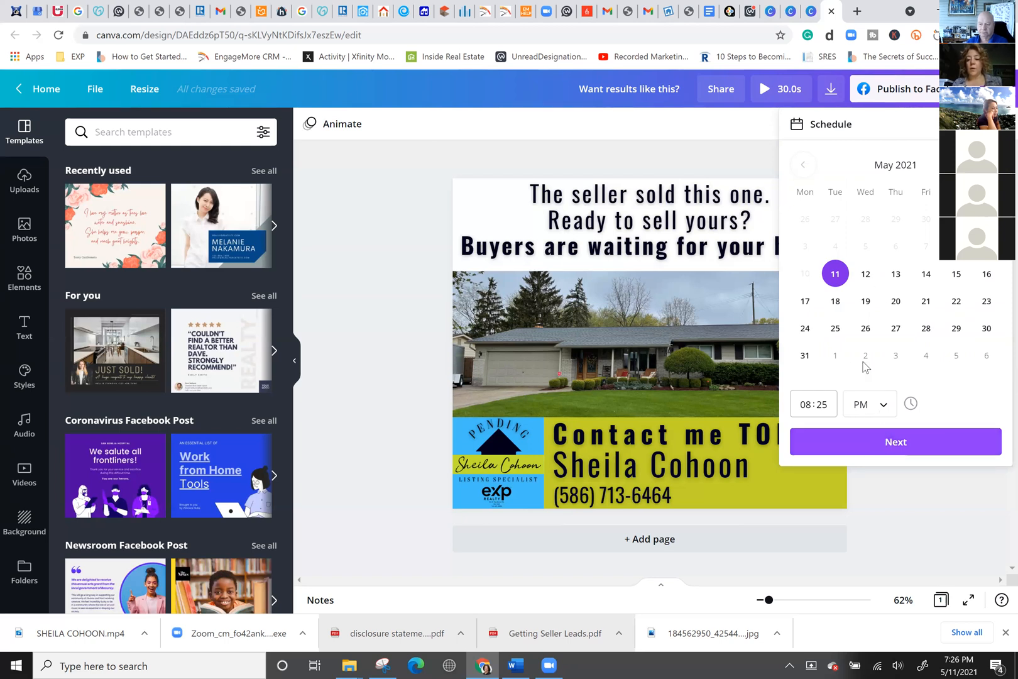
click(860, 276)
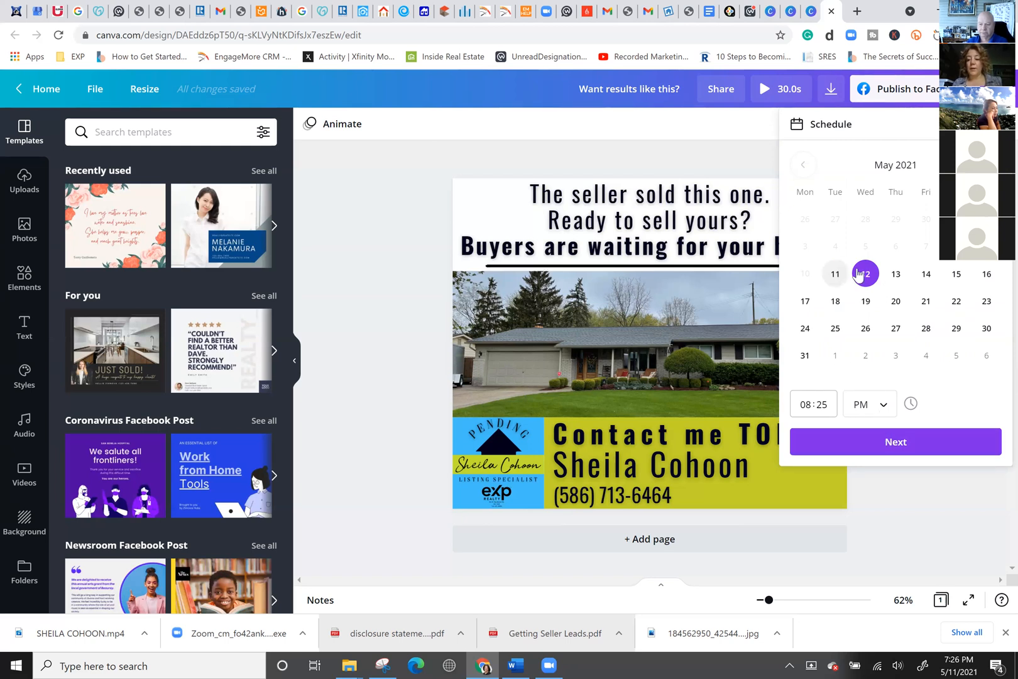
click(887, 444)
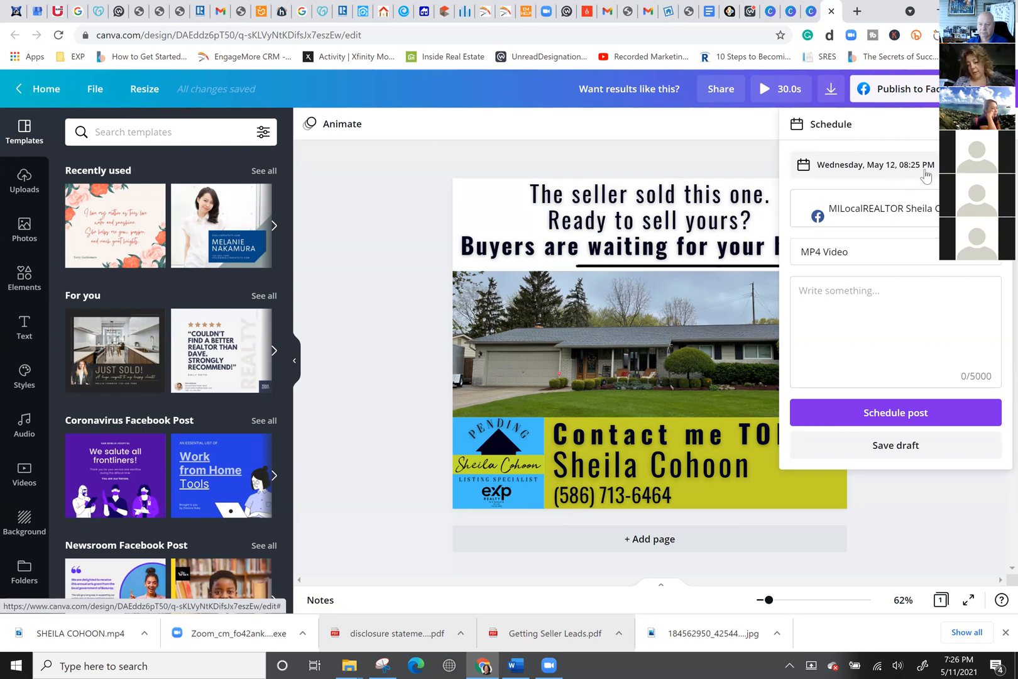
Keep MP4 Video format, caption the post 'JUST SOLD IN SHELBY!' and schedule it.
click(901, 220)
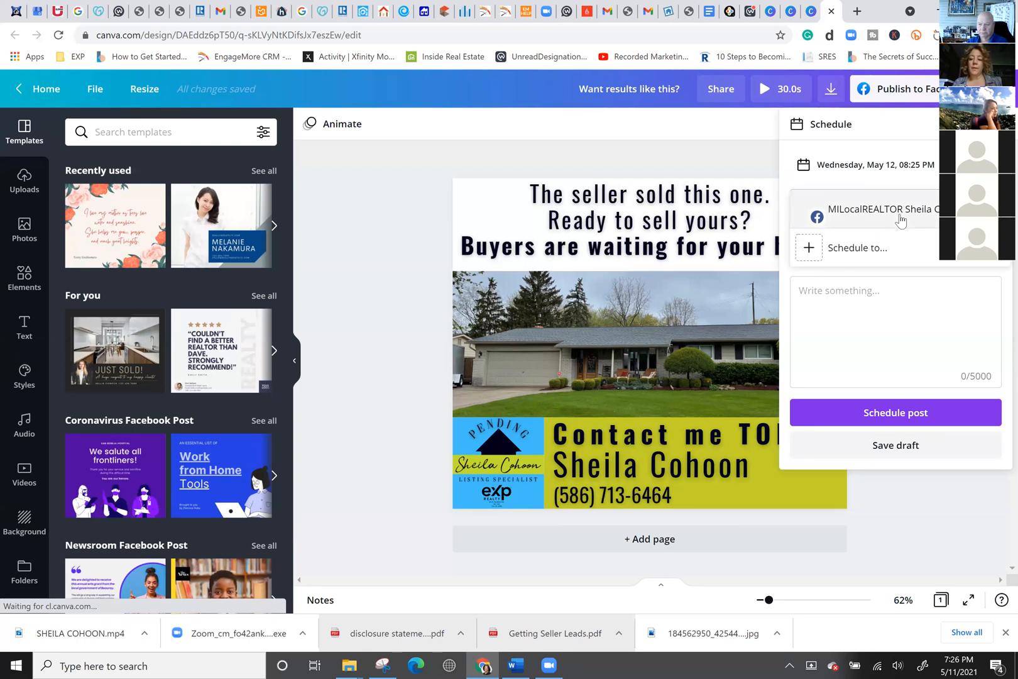
click(788, 200)
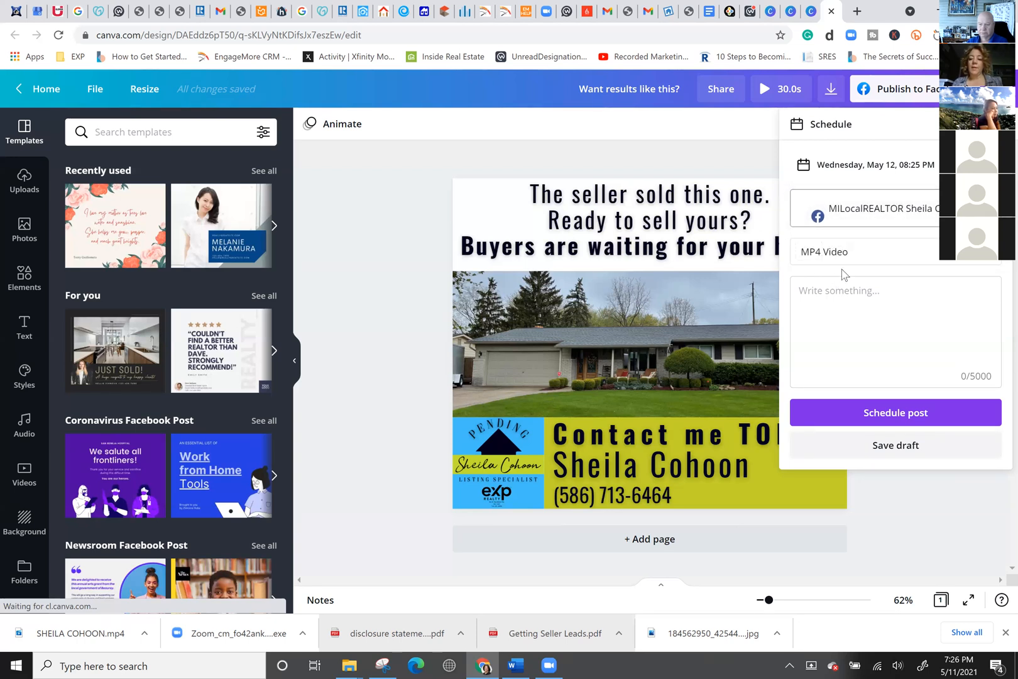
click(879, 260)
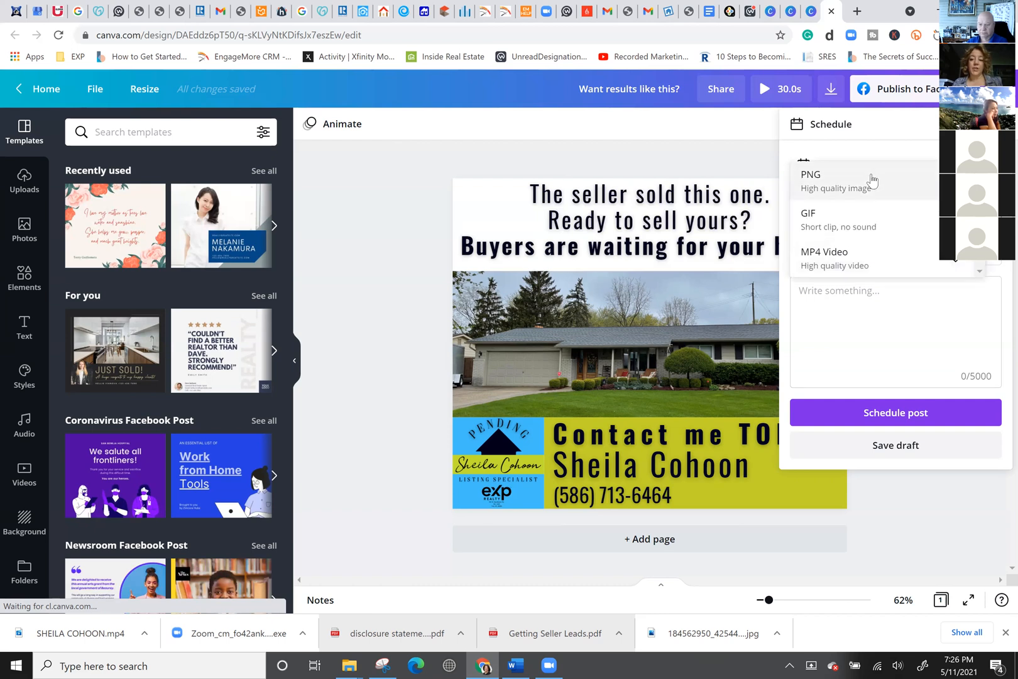
click(848, 330)
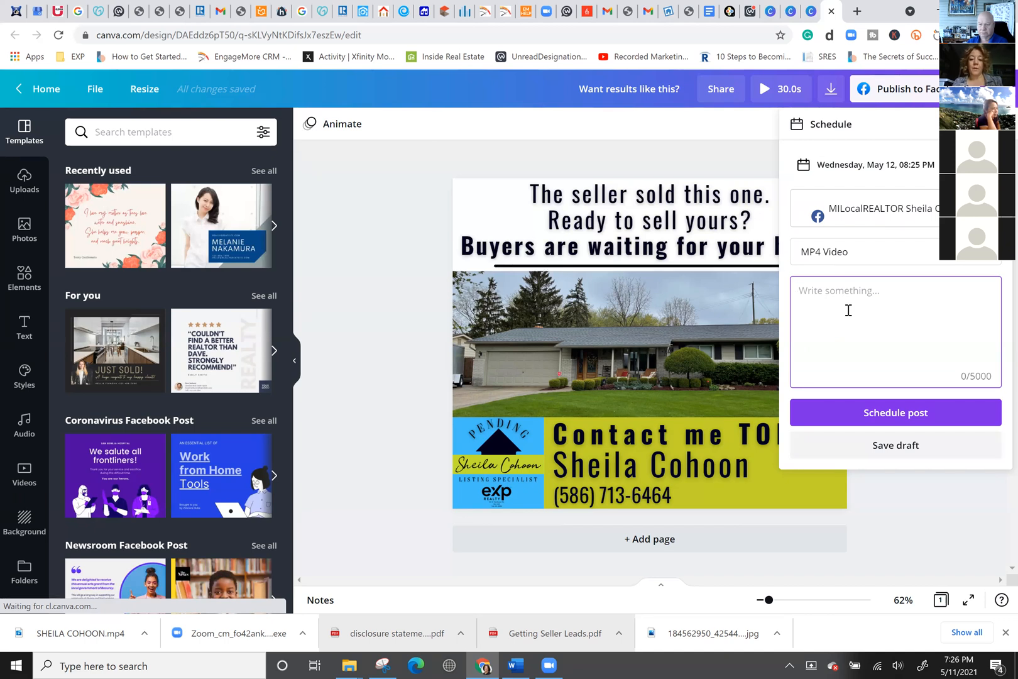
text(ju)
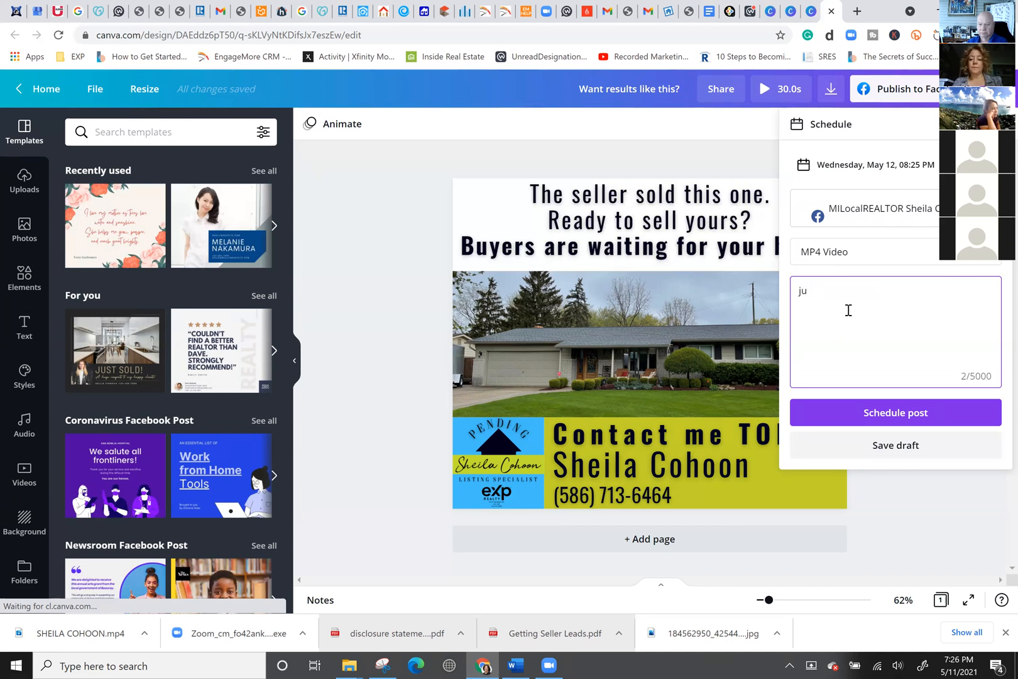
text(sus)
key(BackSpace)
text(JUST SOLD IN SHELBY!)
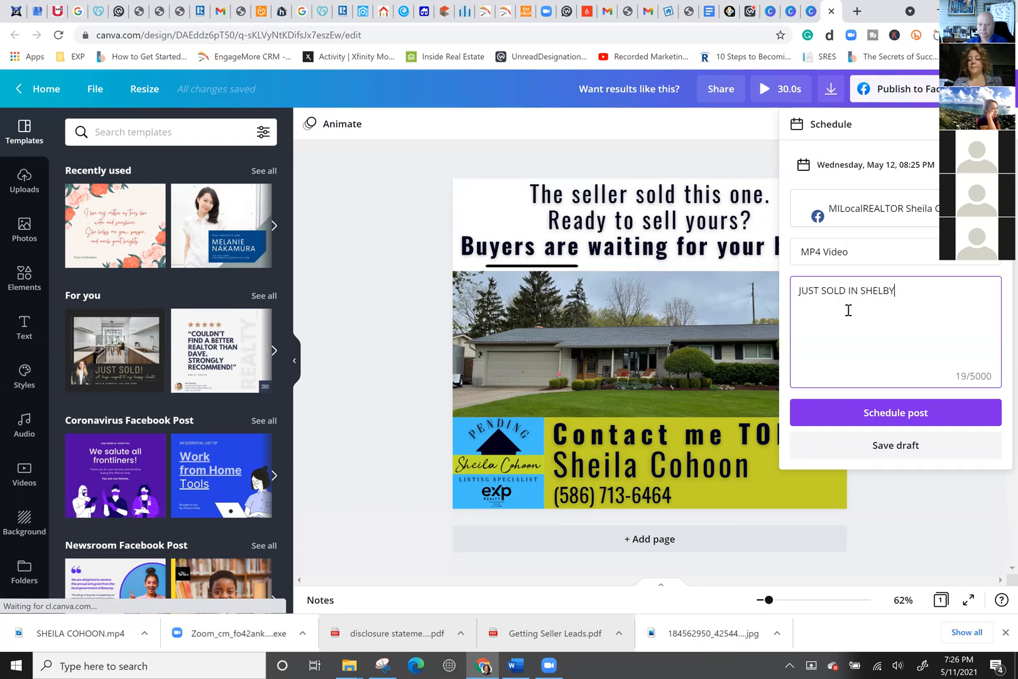
click(910, 420)
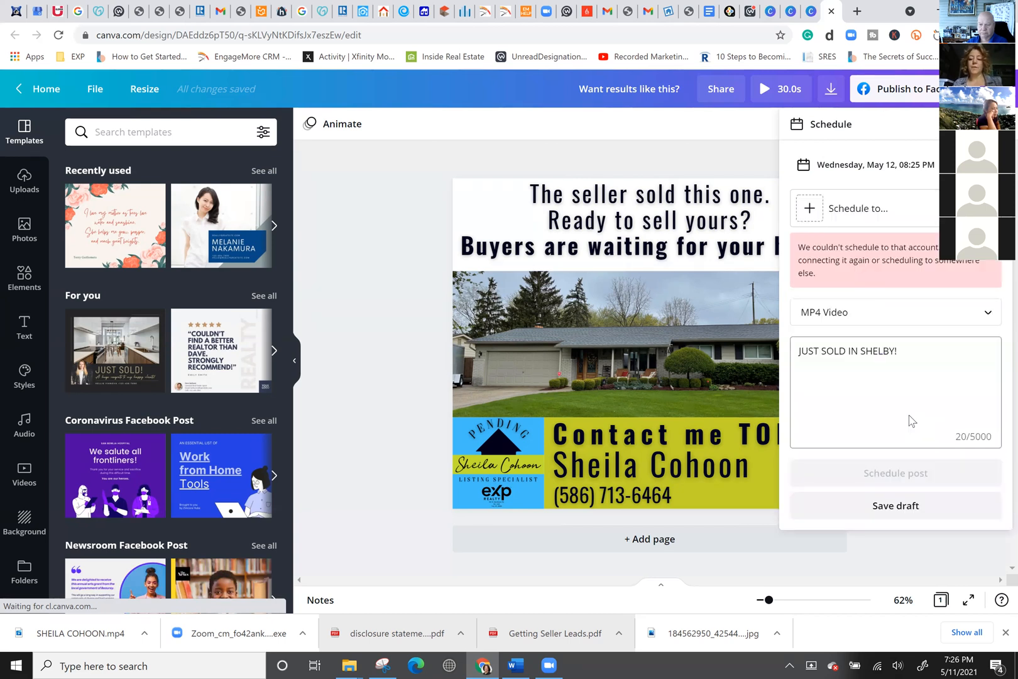
Choose Facebook Page as the destination and connect the signed-in Facebook account.
click(861, 213)
click(850, 159)
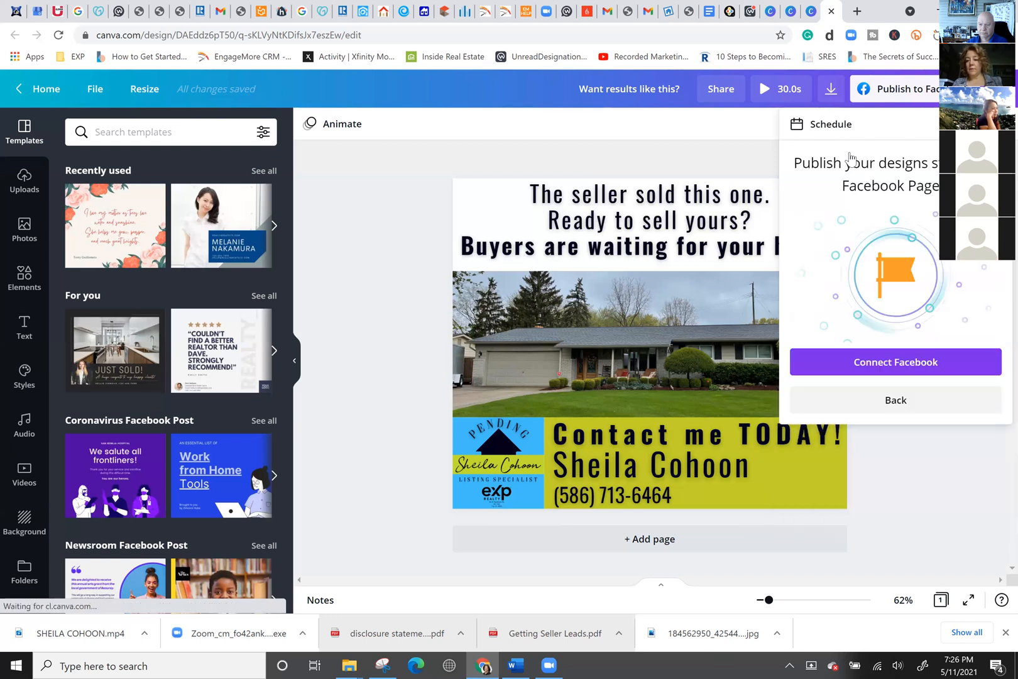
click(893, 363)
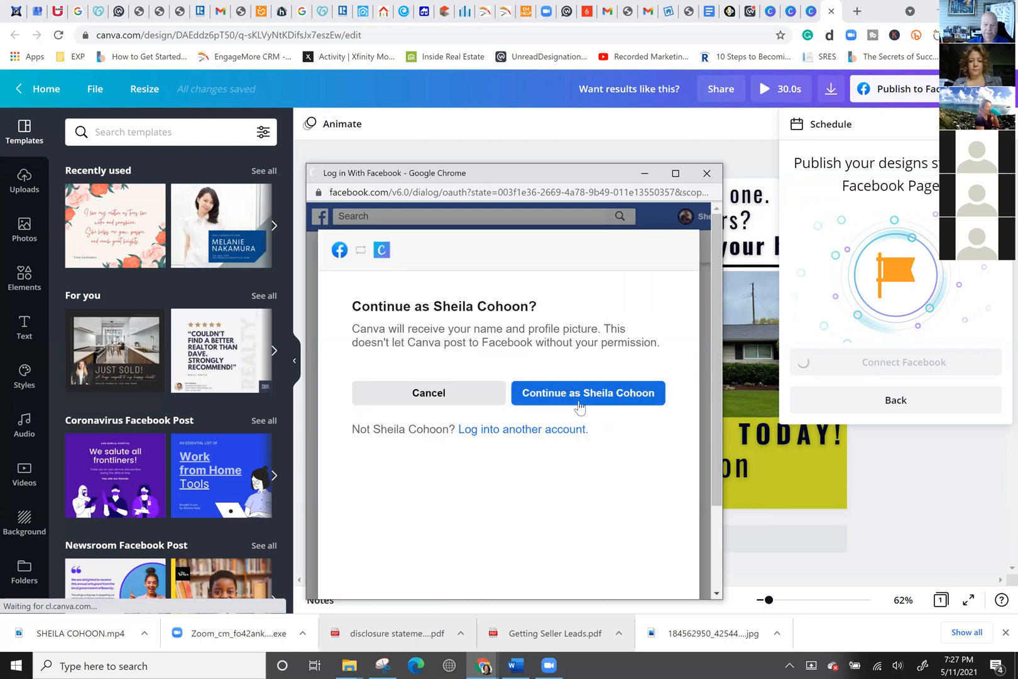
click(579, 406)
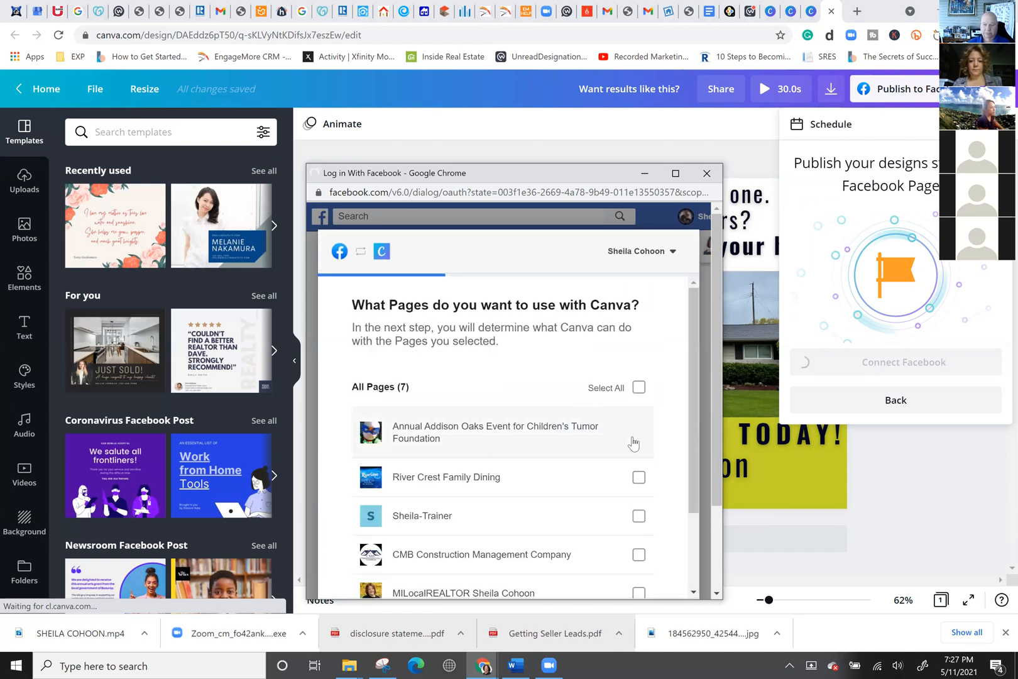
Grant Canva permissions for the realtor business Page and select it as destination.
scroll(634, 443, down, 2)
click(638, 488)
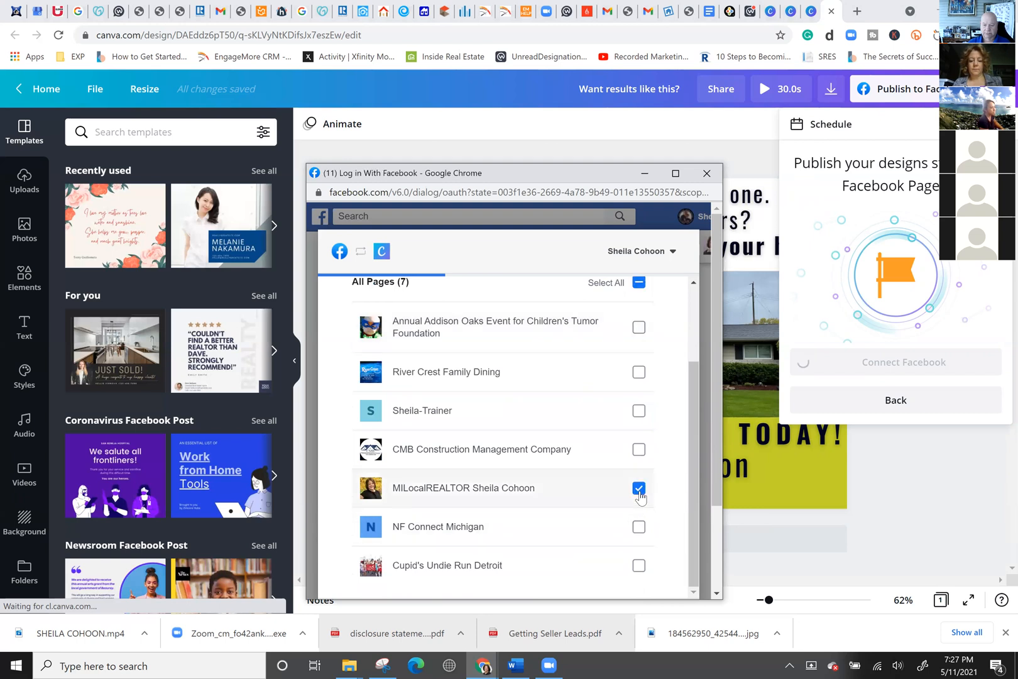
scroll(640, 503, down, 3)
click(639, 520)
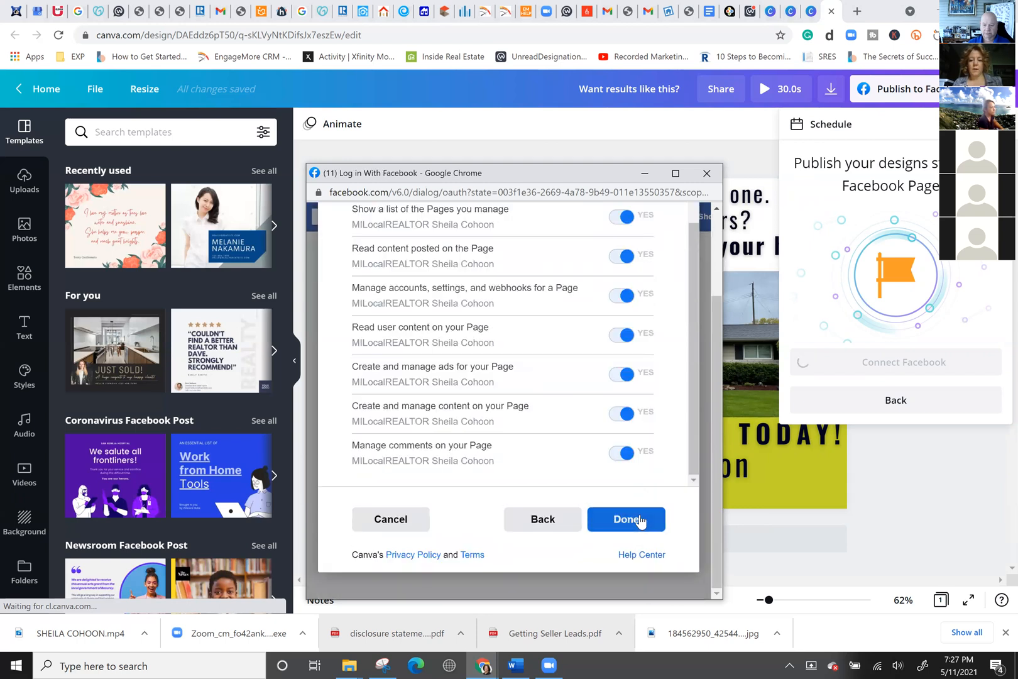
scroll(648, 481, up, 1)
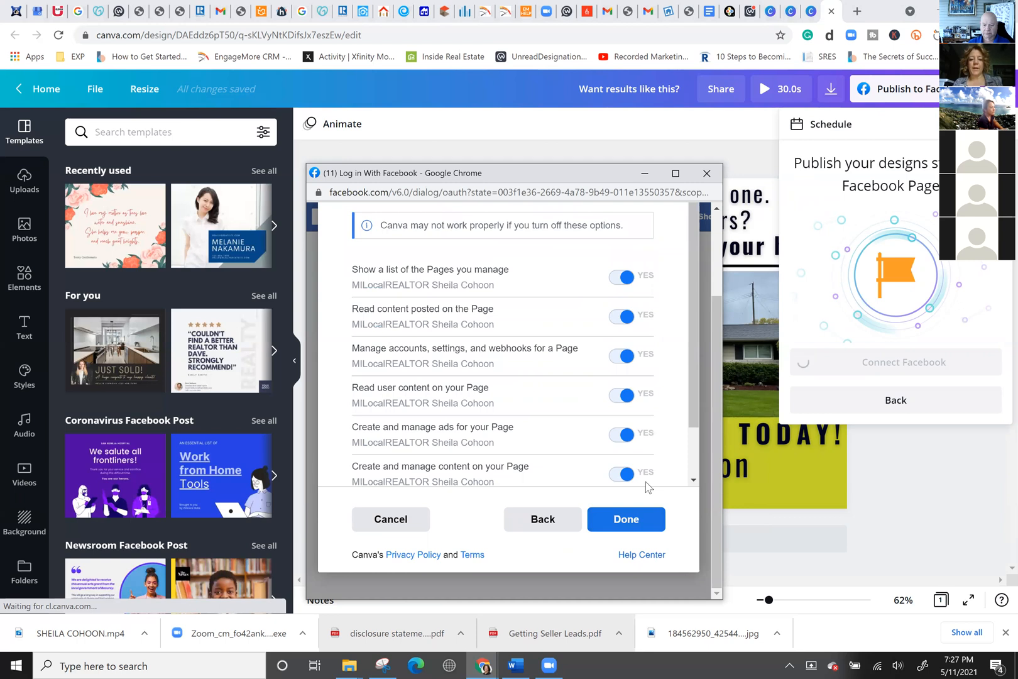
scroll(647, 486, up, 2)
scroll(648, 486, down, 3)
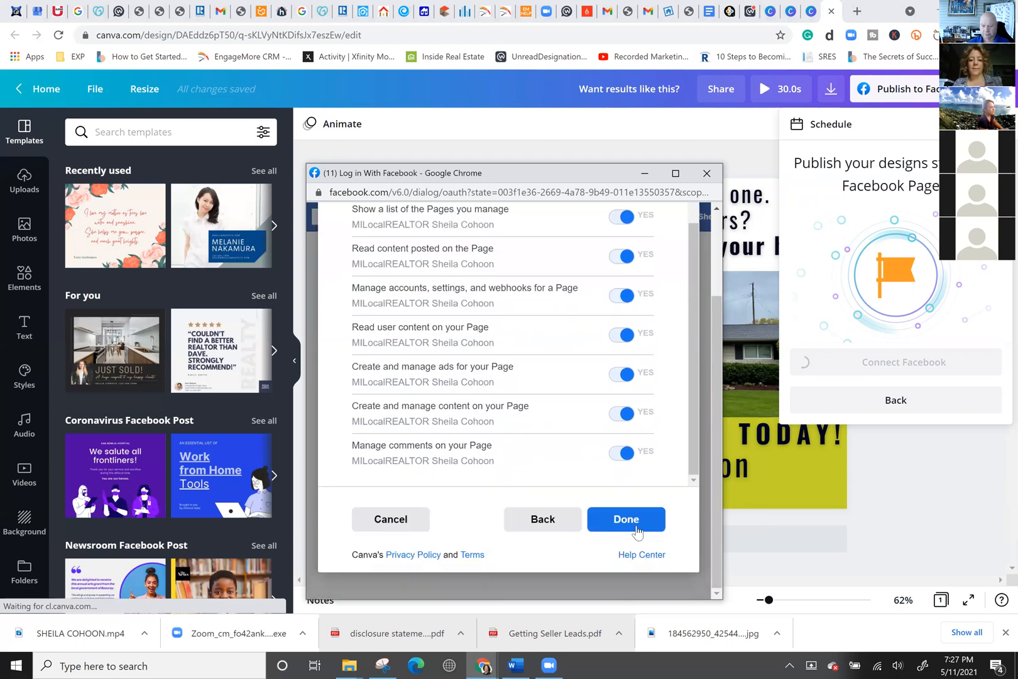
click(636, 528)
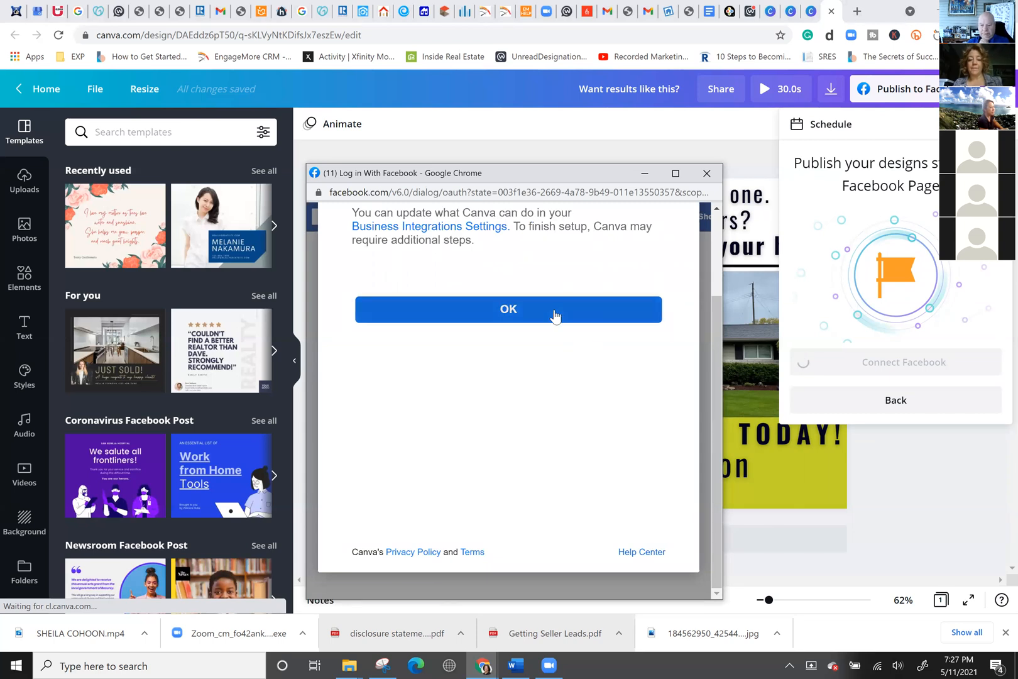
click(554, 314)
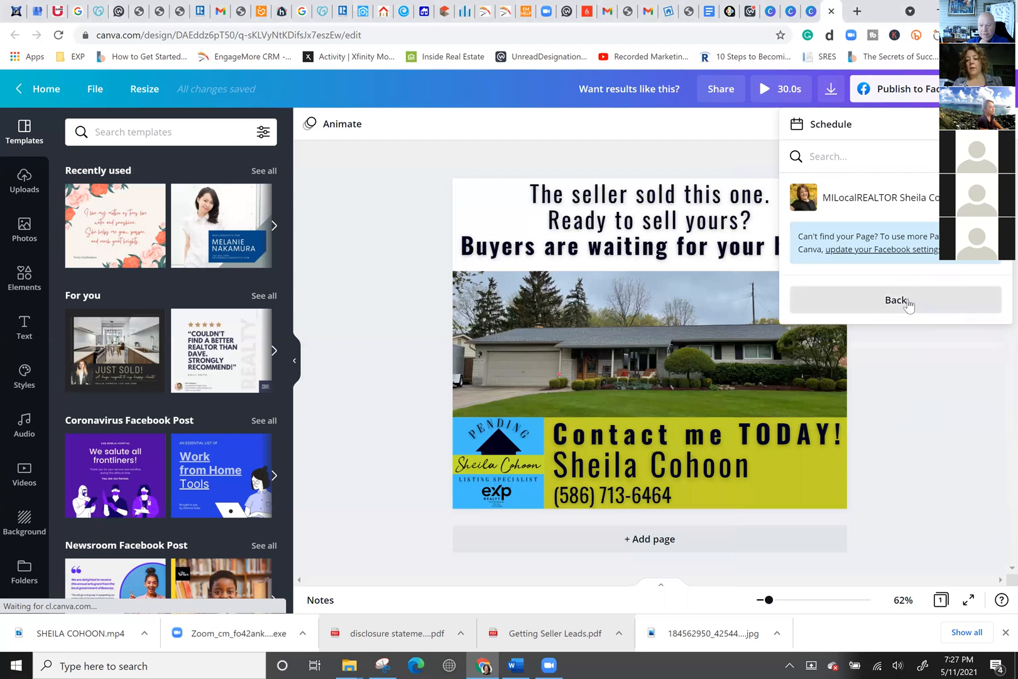
click(899, 198)
Schedule the flyer post to the realtor Facebook Page and return to Canva home.
click(907, 415)
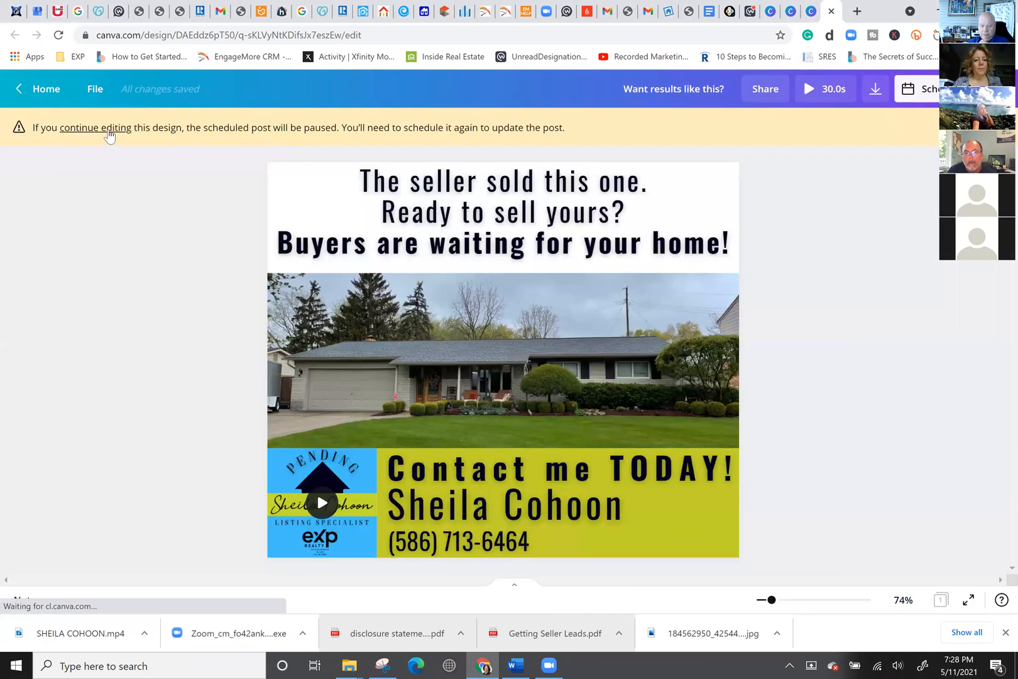
click(107, 130)
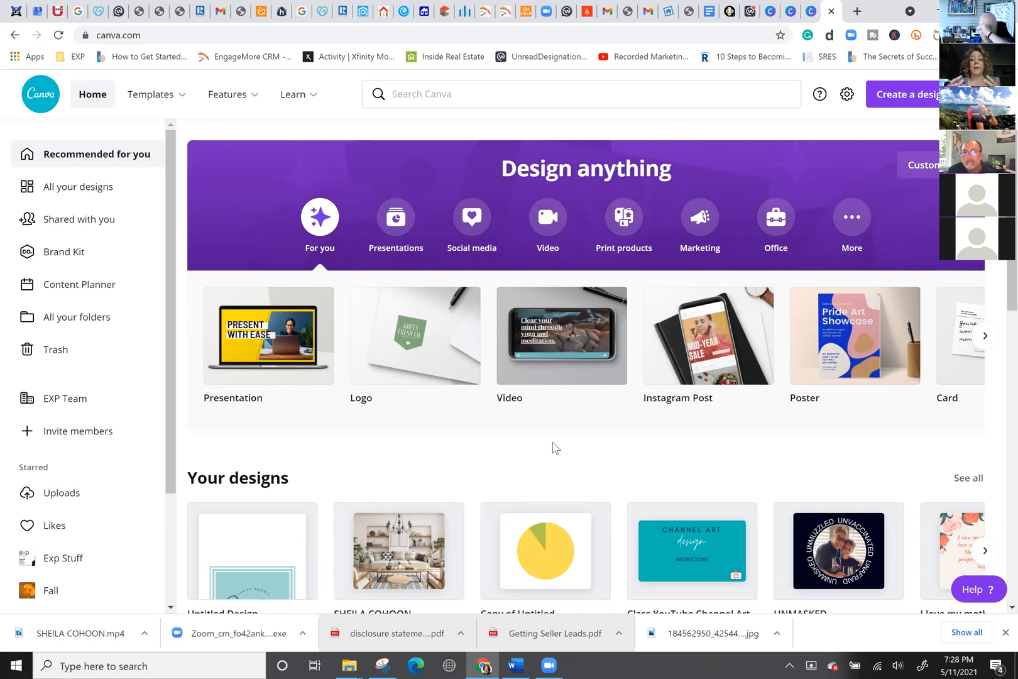
In All your designs, find and open the 'How to Brand Your Video Part 2' design.
scroll(575, 478, down, 2)
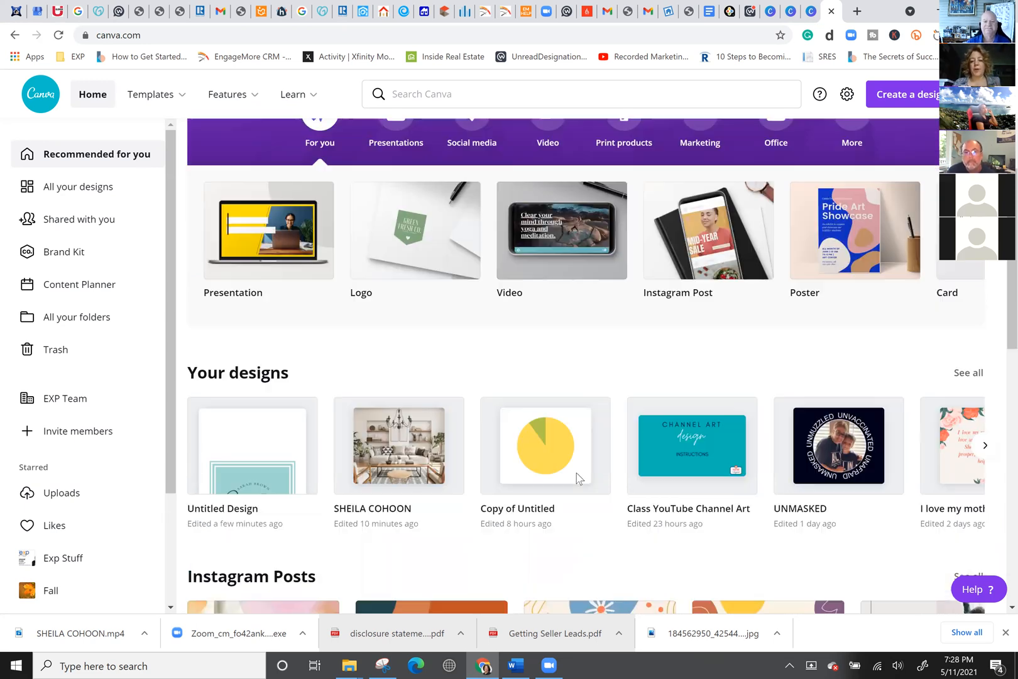
scroll(577, 478, down, 3)
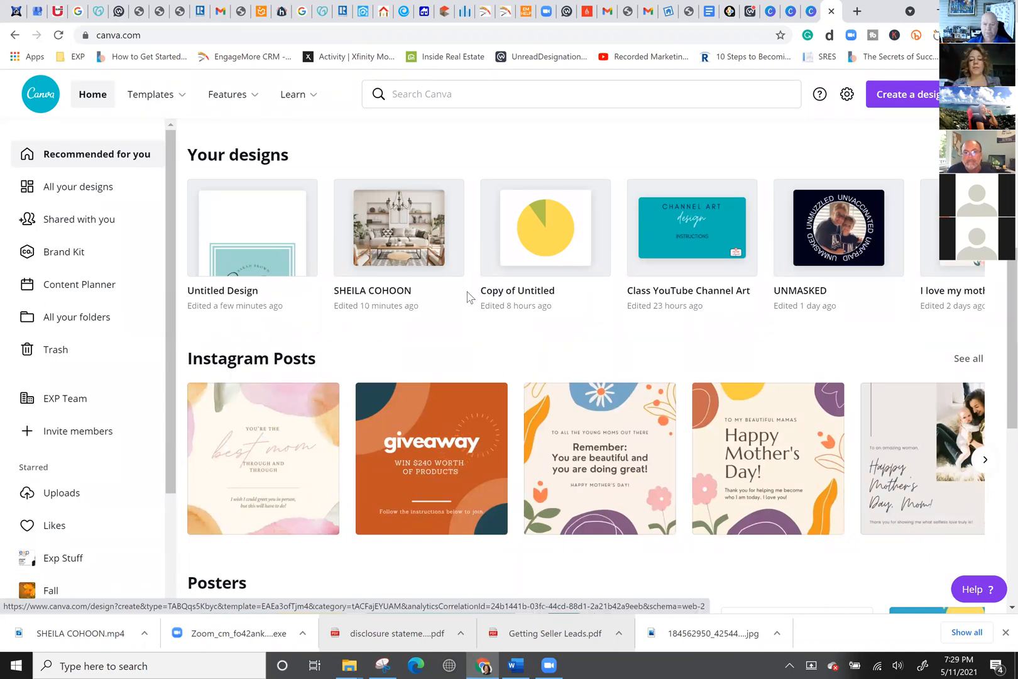
click(80, 188)
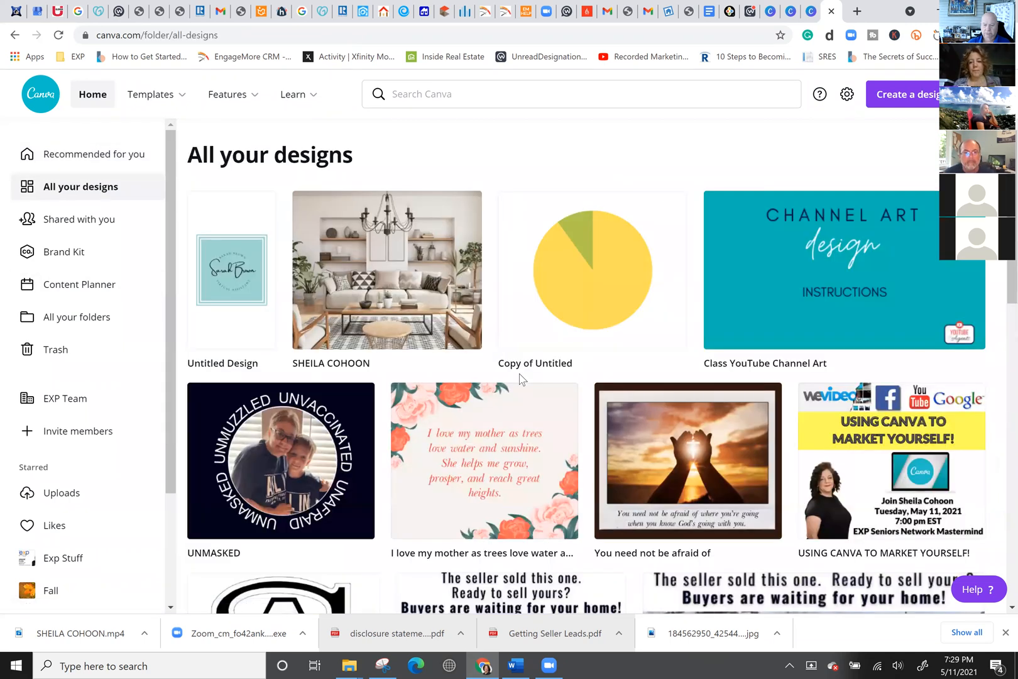
scroll(519, 374, down, 4)
scroll(559, 258, down, 10)
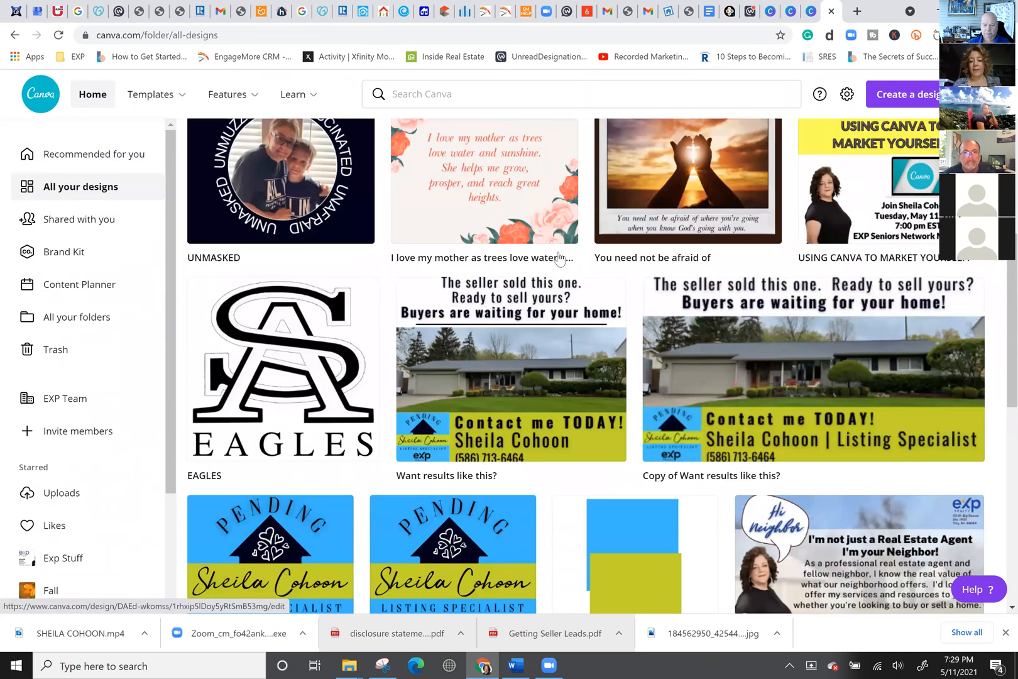
scroll(559, 258, down, 8)
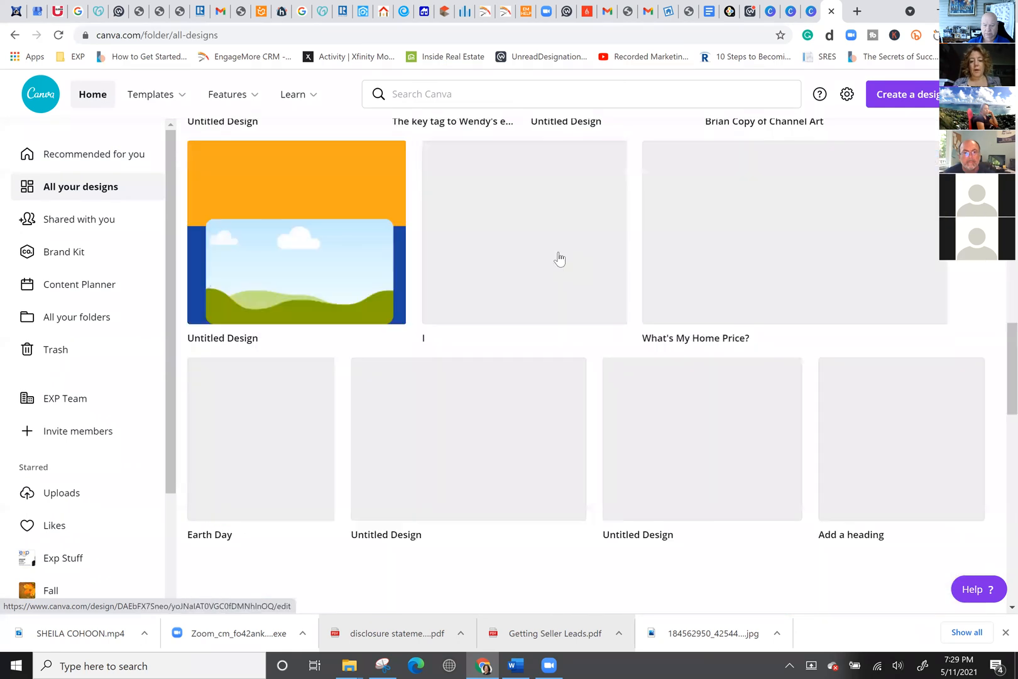
scroll(558, 258, down, 6)
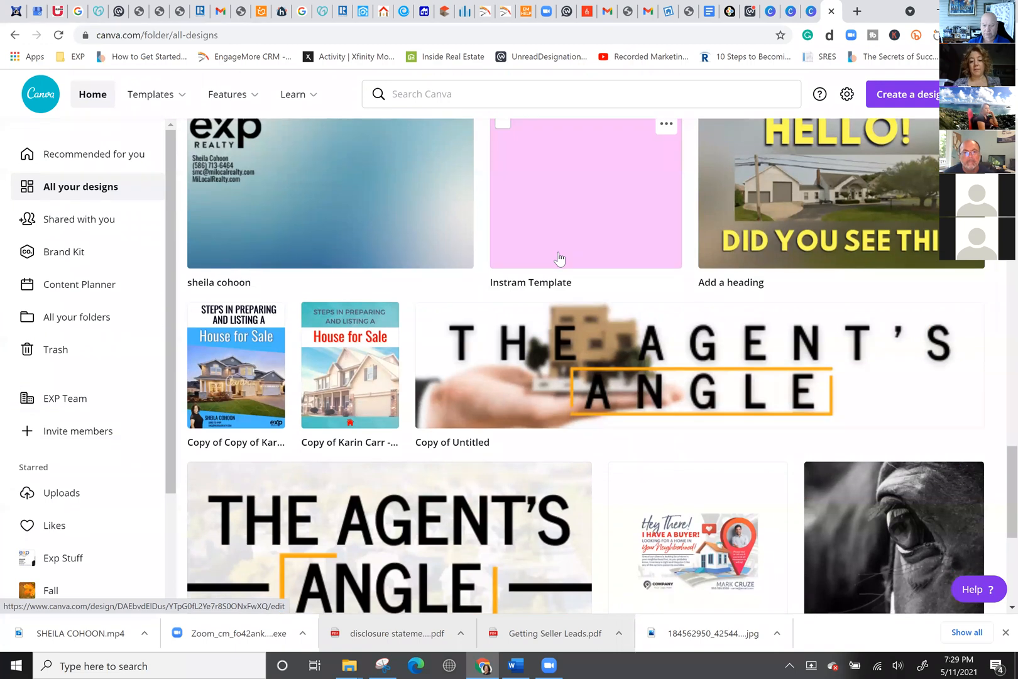
scroll(559, 257, down, 3)
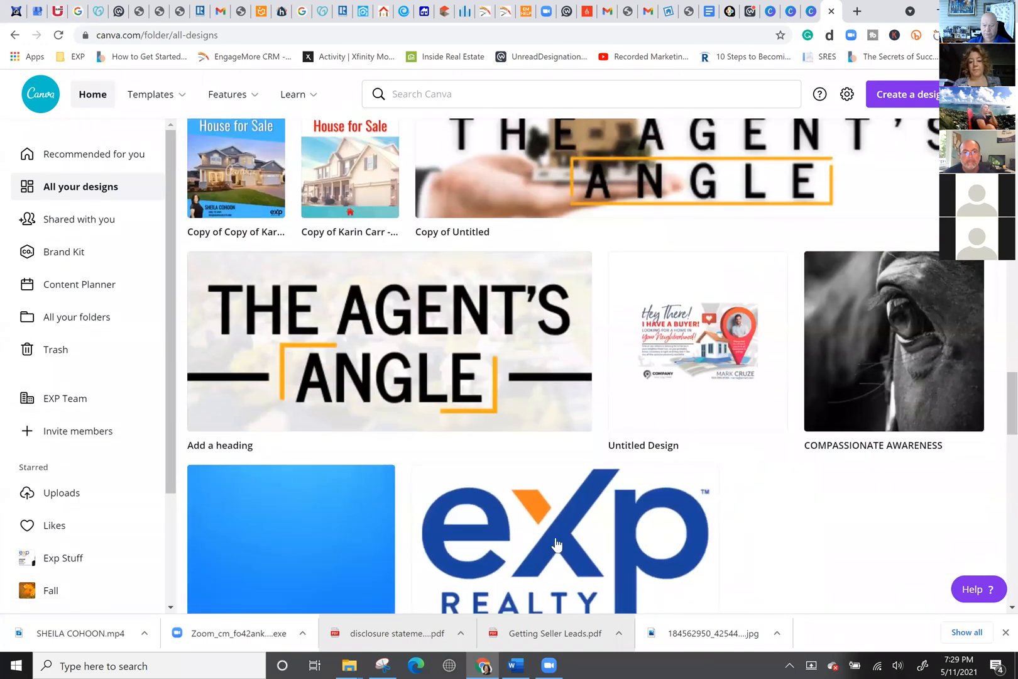
scroll(557, 543, up, 5)
scroll(556, 544, down, 5)
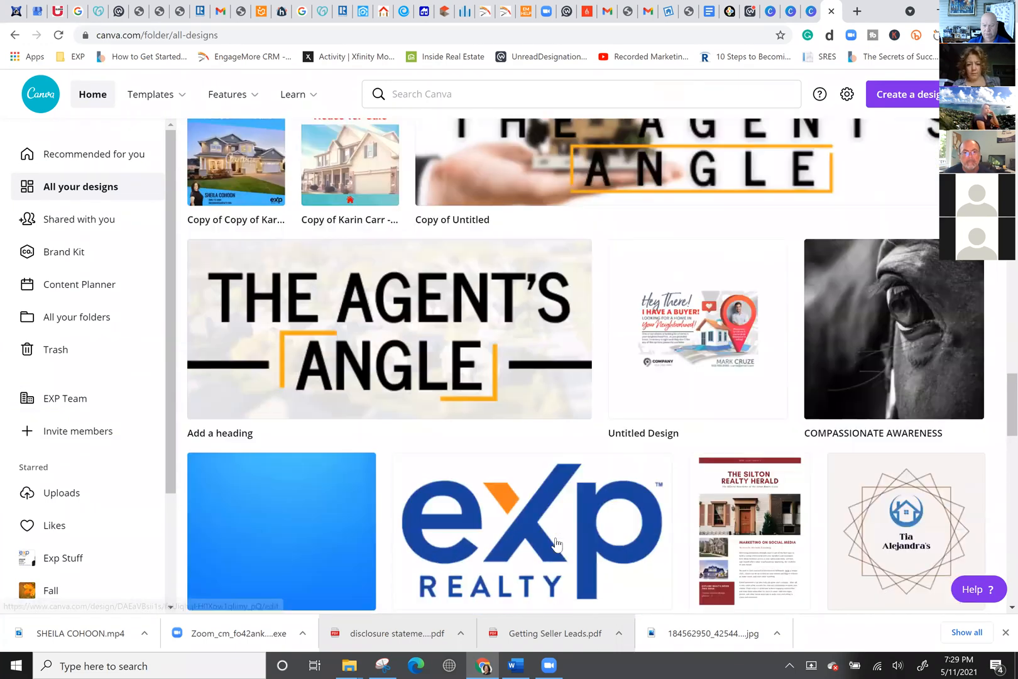
scroll(556, 544, down, 14)
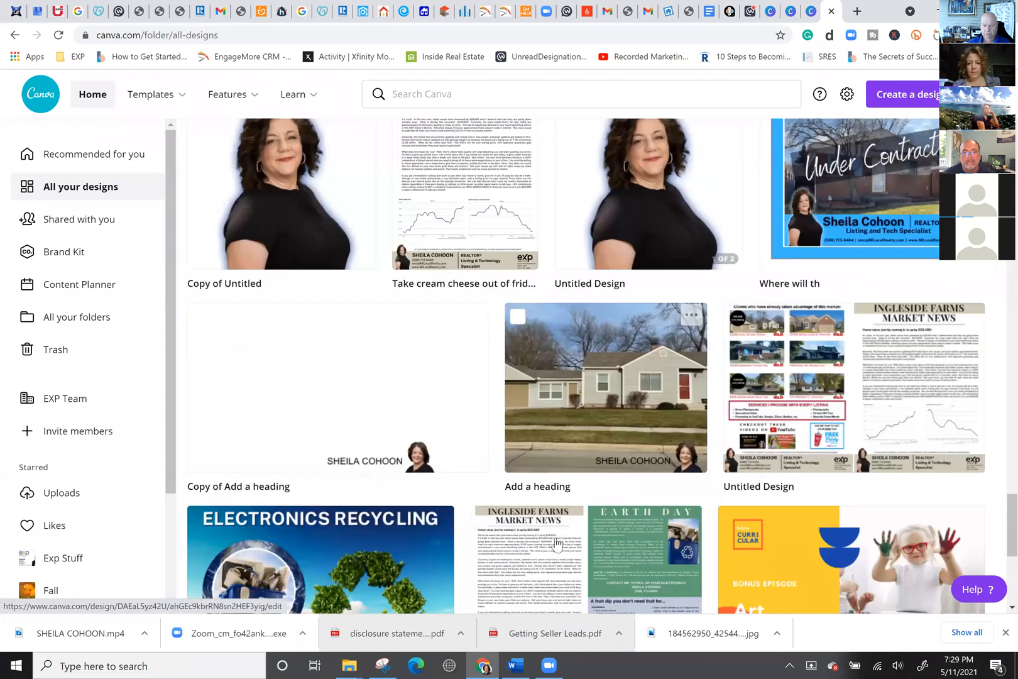
scroll(557, 543, down, 6)
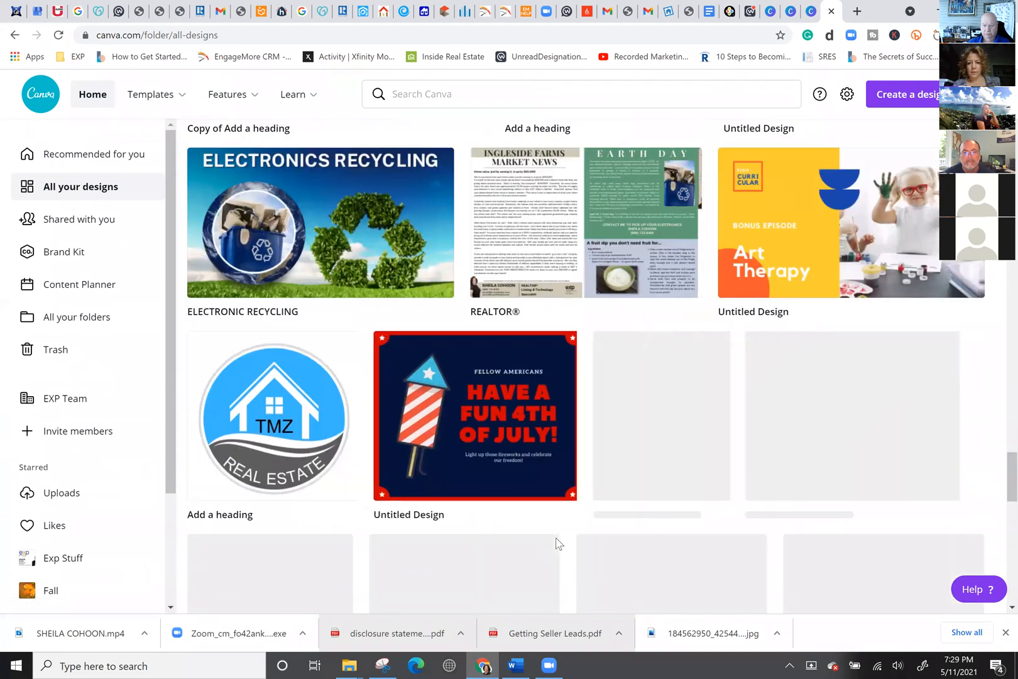
scroll(555, 546, down, 4)
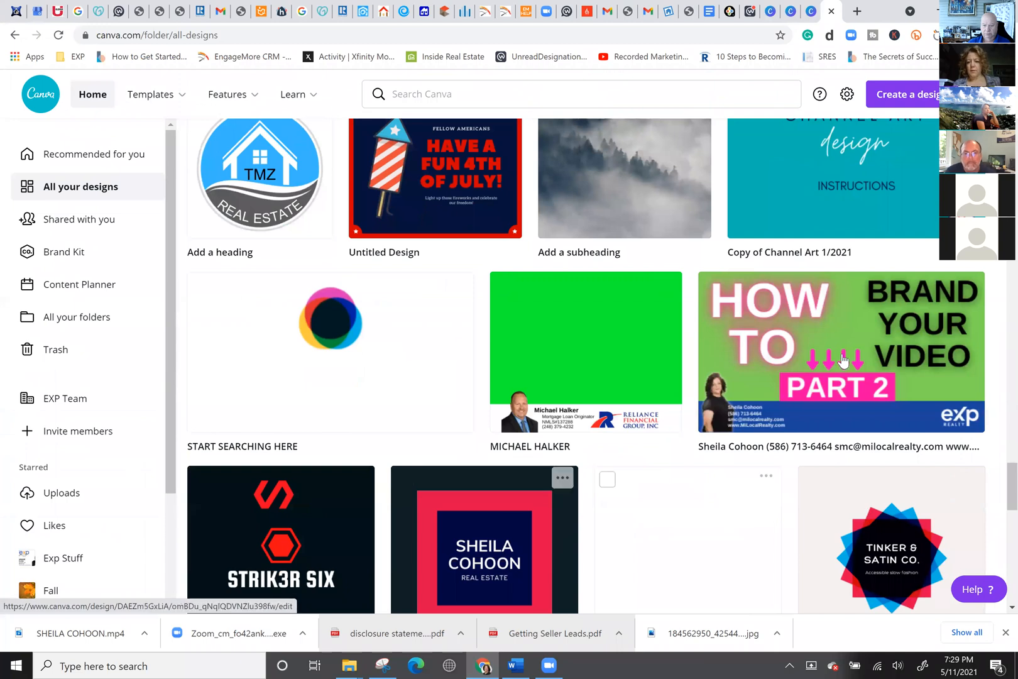
click(843, 360)
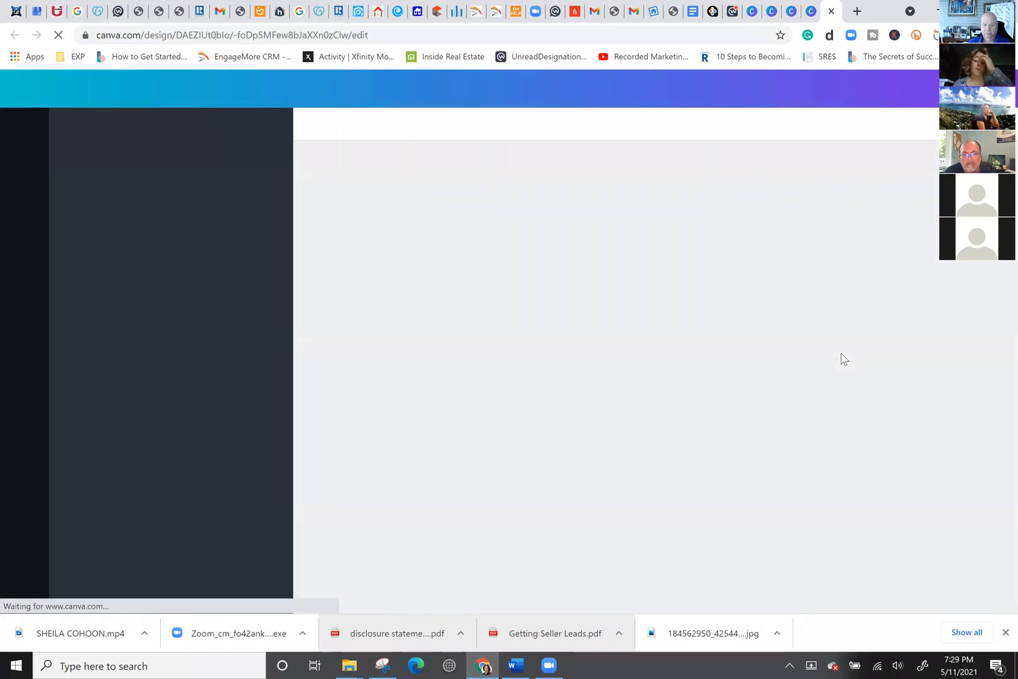
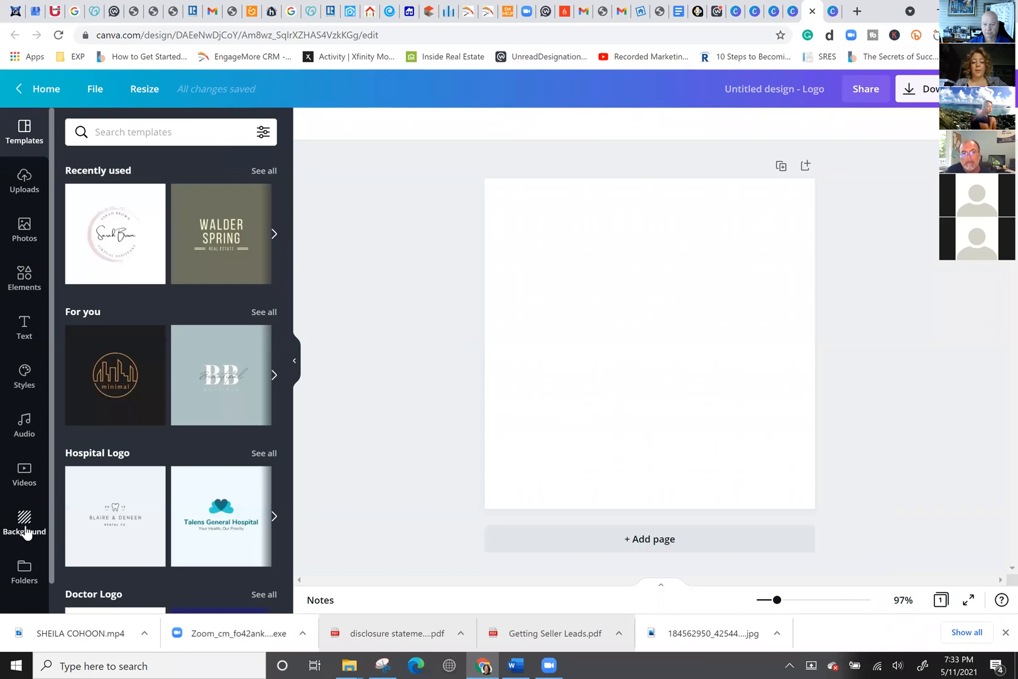
Add the blue eXp Realty logo from the Logos folder to the page.
click(24, 570)
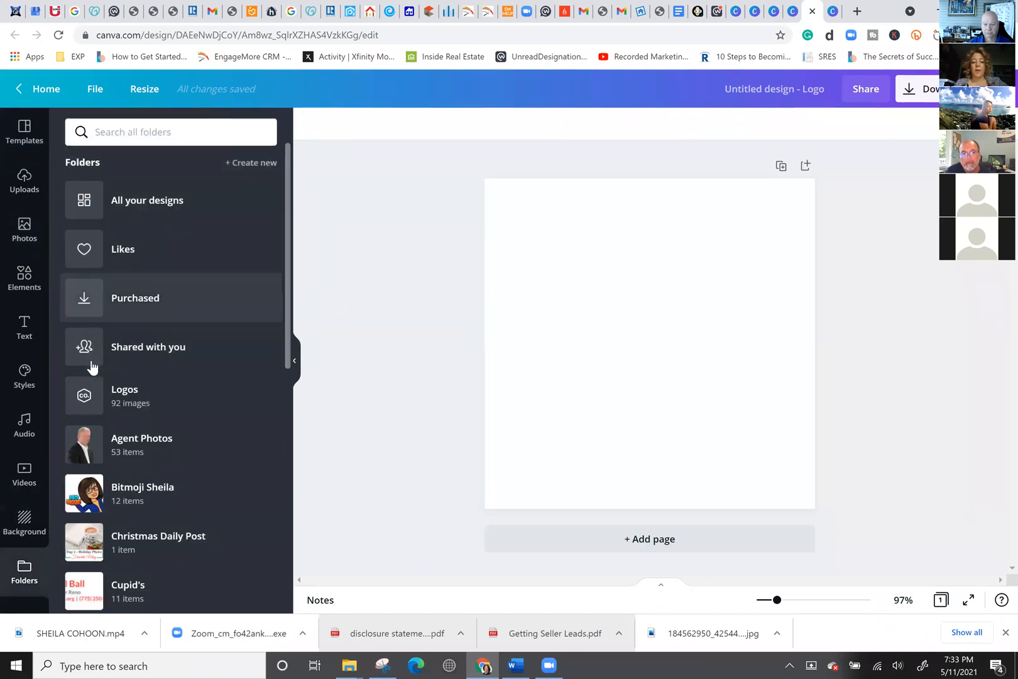
click(125, 391)
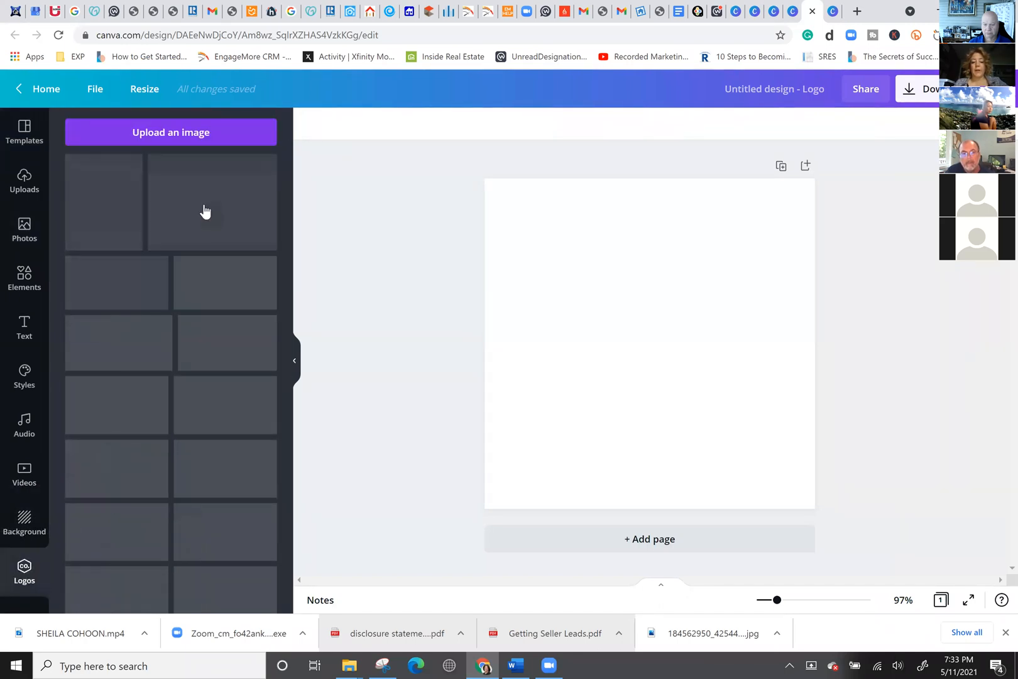
click(212, 271)
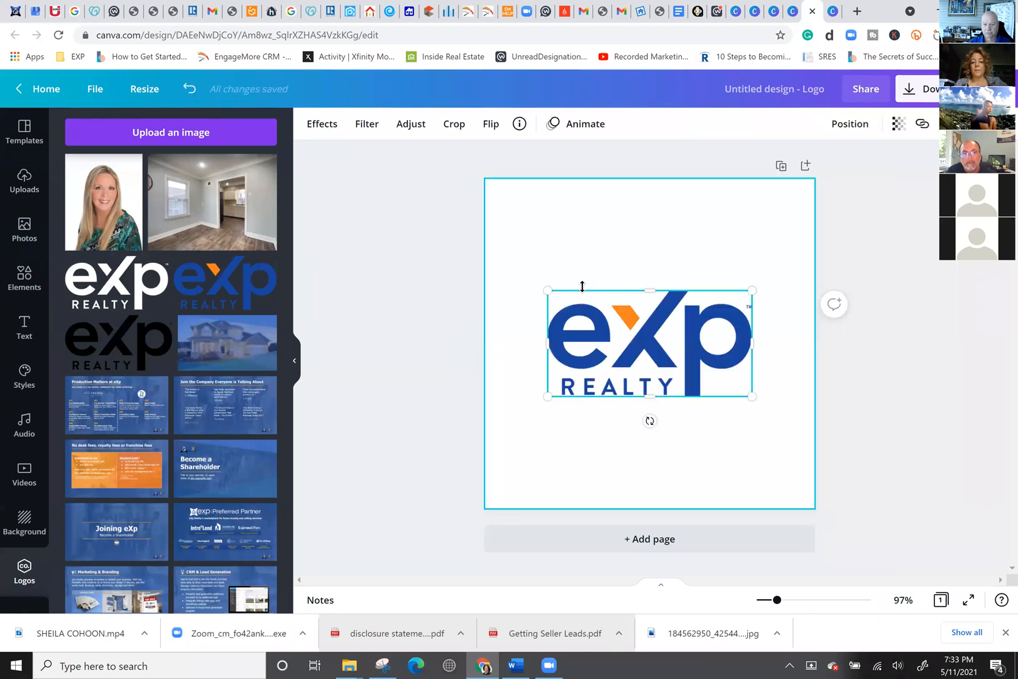
Enlarge the eXp logo across most of the page width, lowering it slightly.
drag(516, 284, 513, 274)
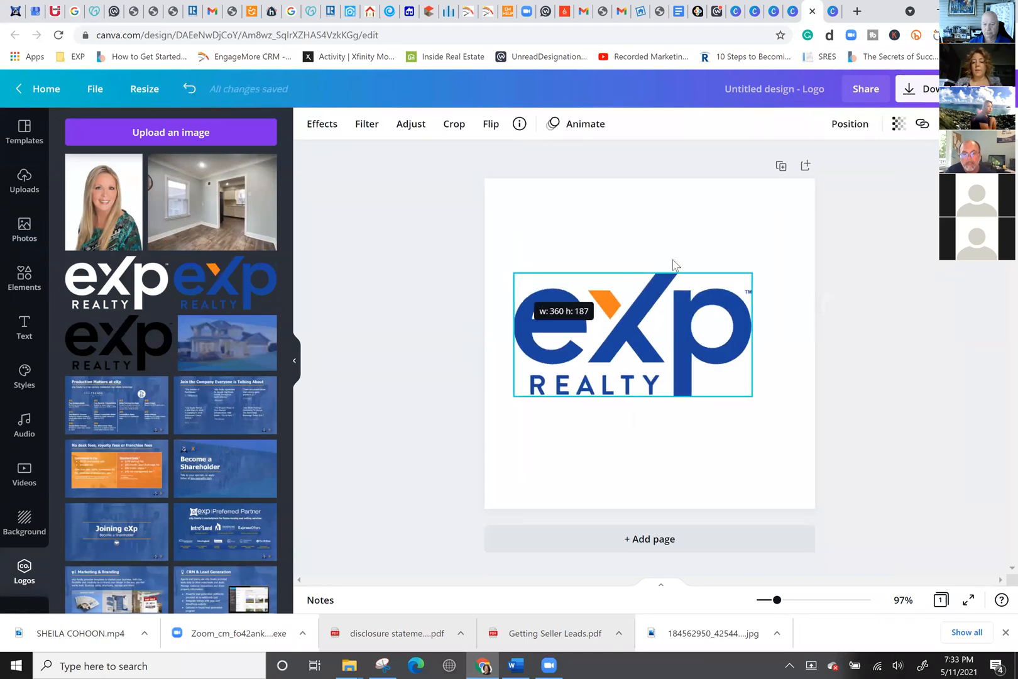
drag(762, 273, 790, 254)
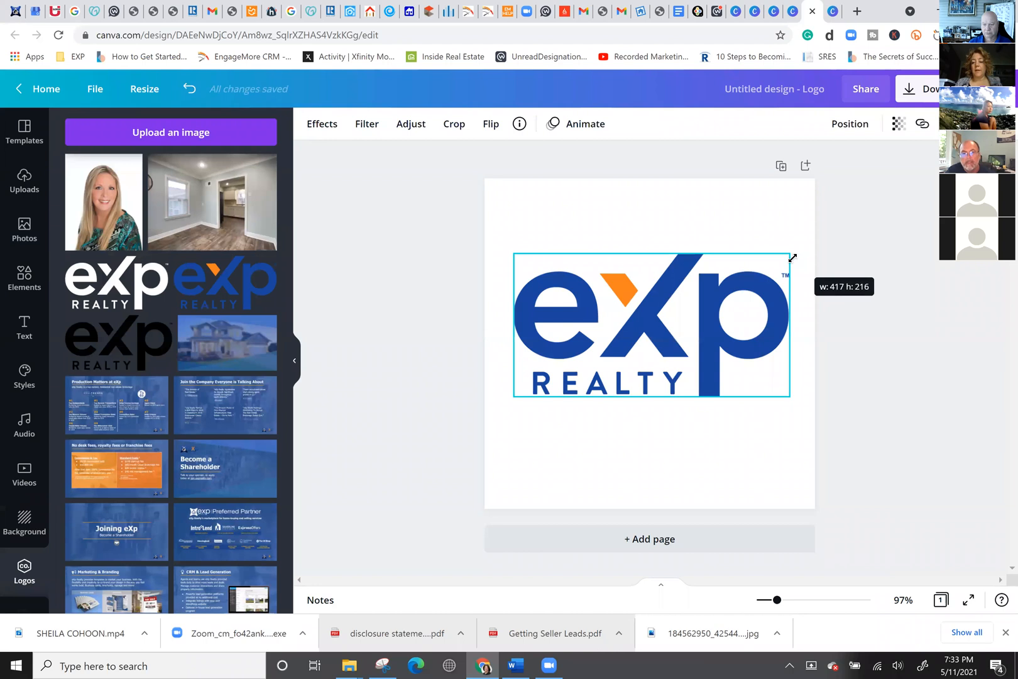
drag(620, 301, 619, 322)
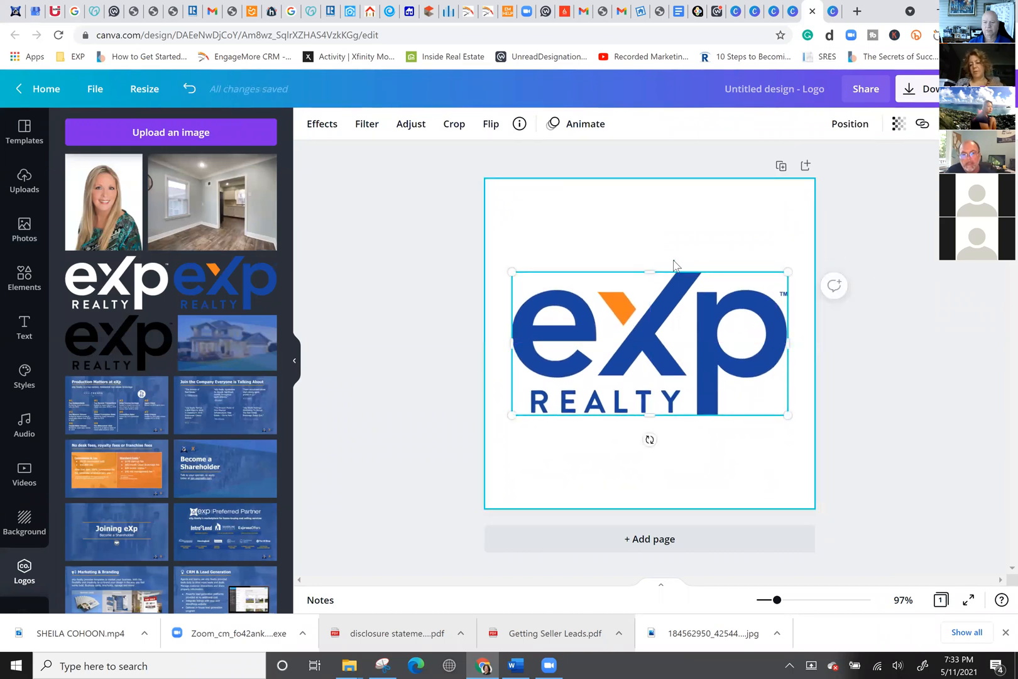
click(673, 264)
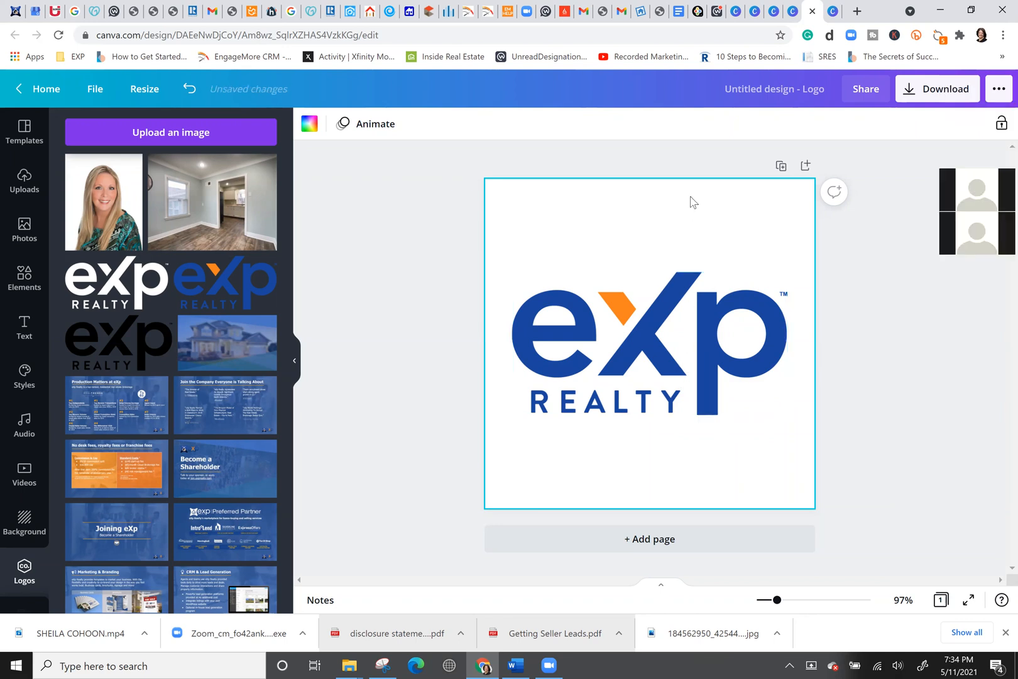
click(707, 331)
Delete the selected eXp Realty logo from the Logo page.
key(Delete)
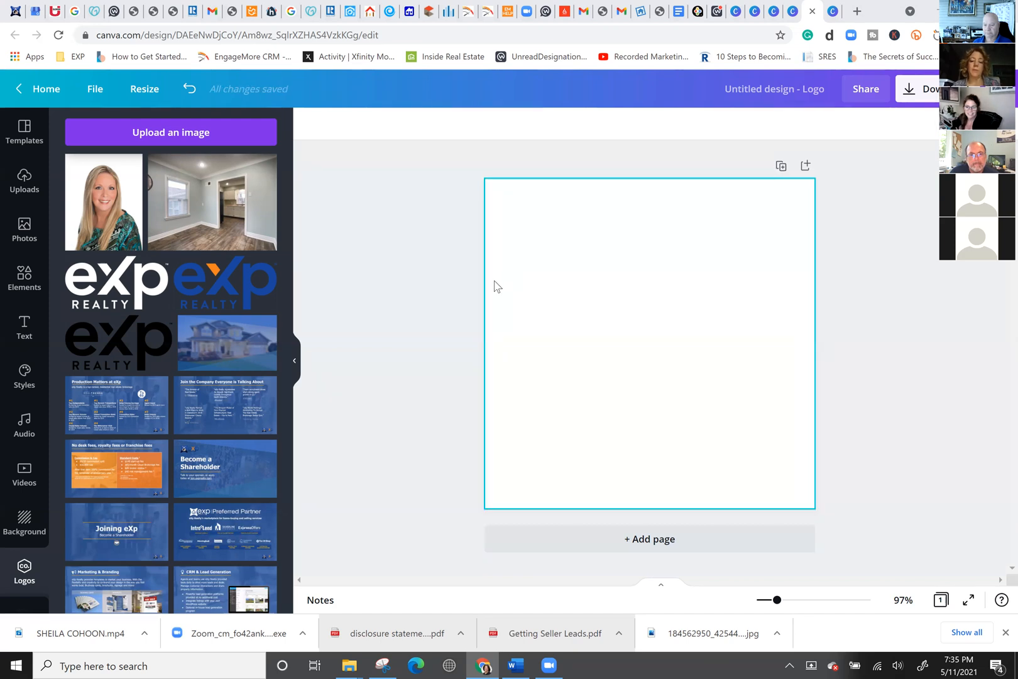
From Canva Home, search 'NEWSLETTER' and start a new US Letter Newsletter design.
click(19, 93)
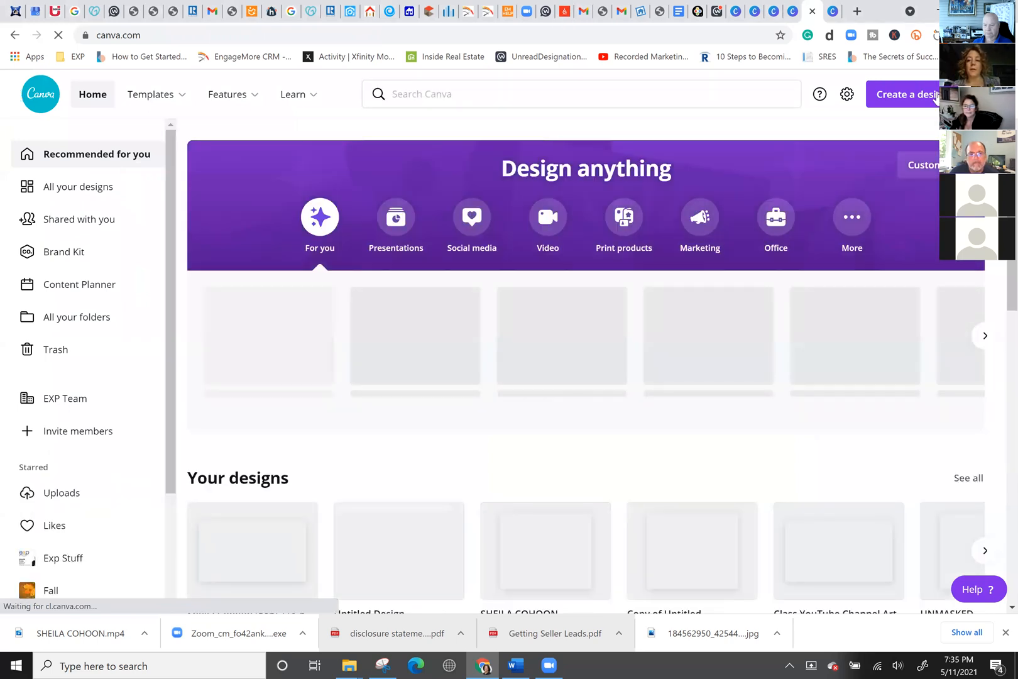
click(900, 94)
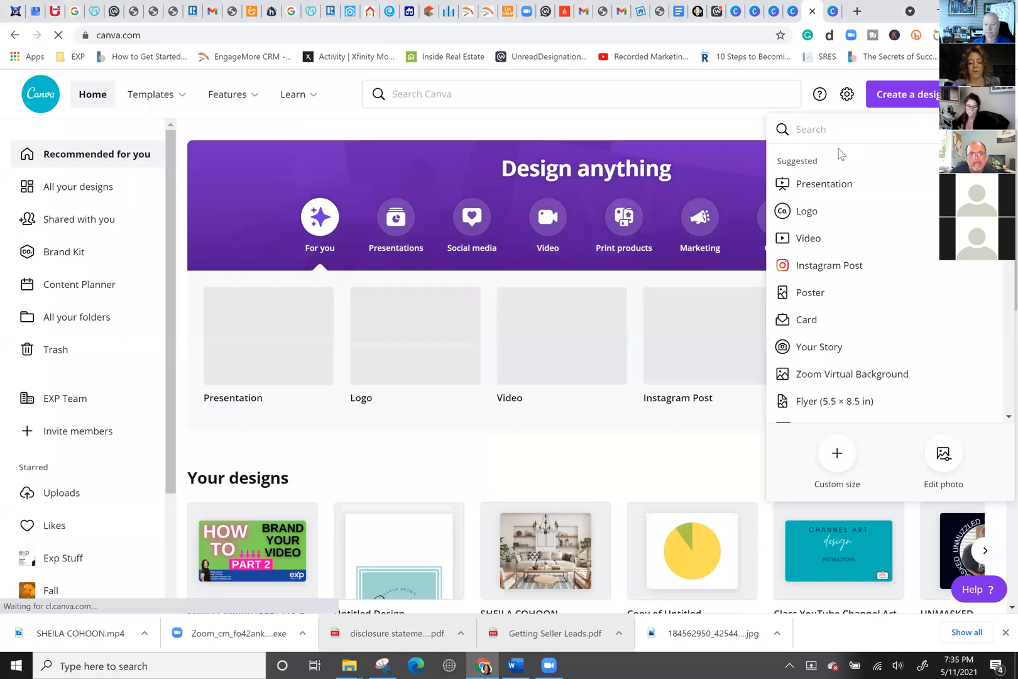
text(NEWSLE)
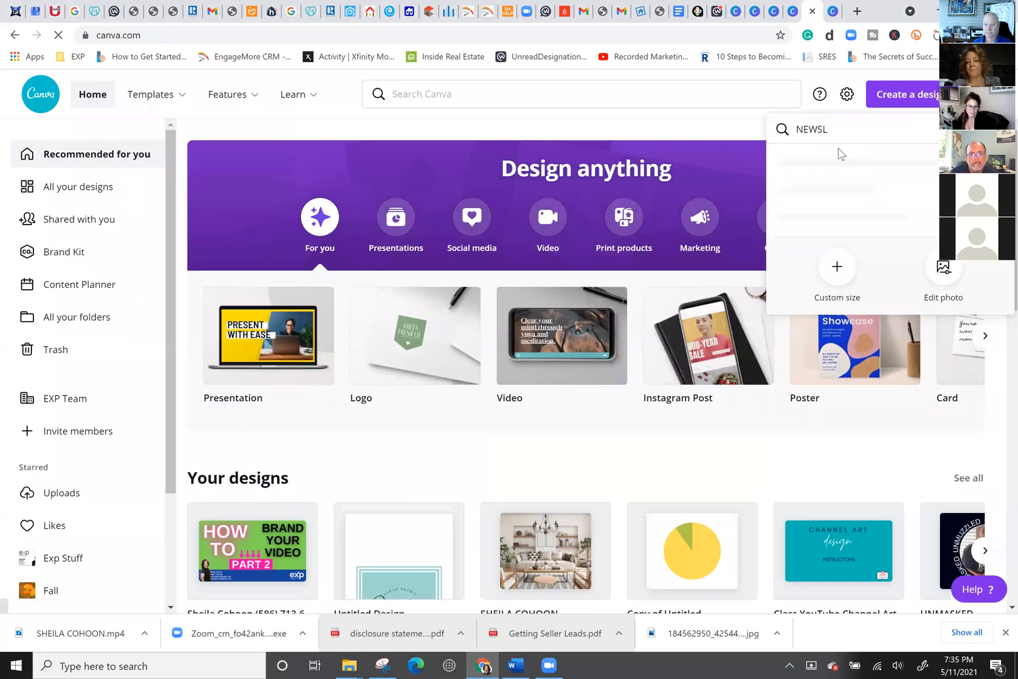
text(TTER)
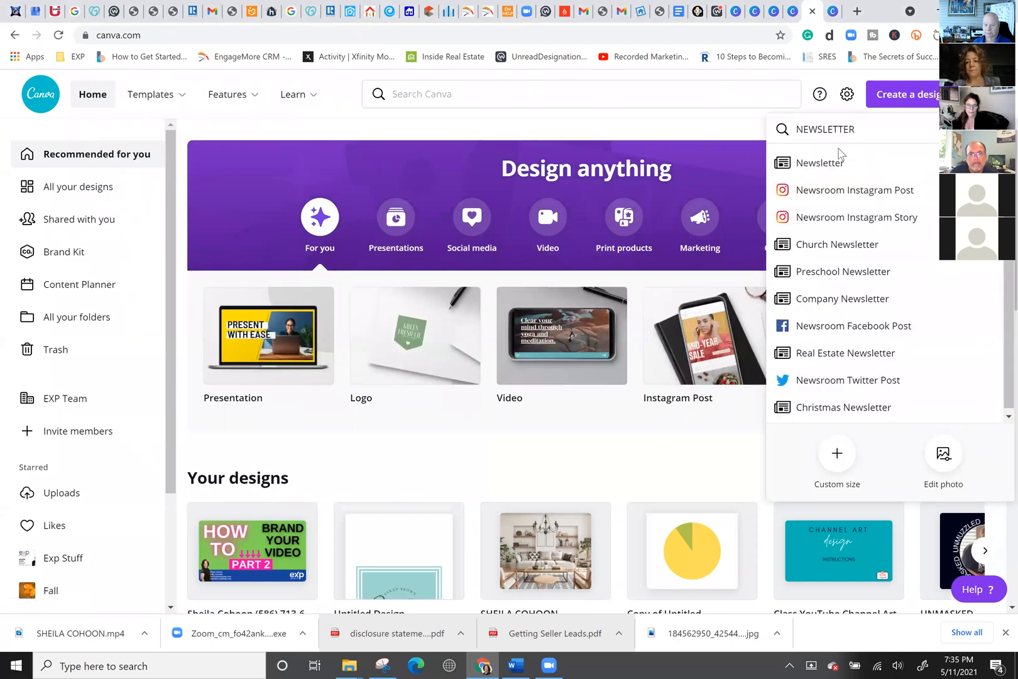
click(835, 169)
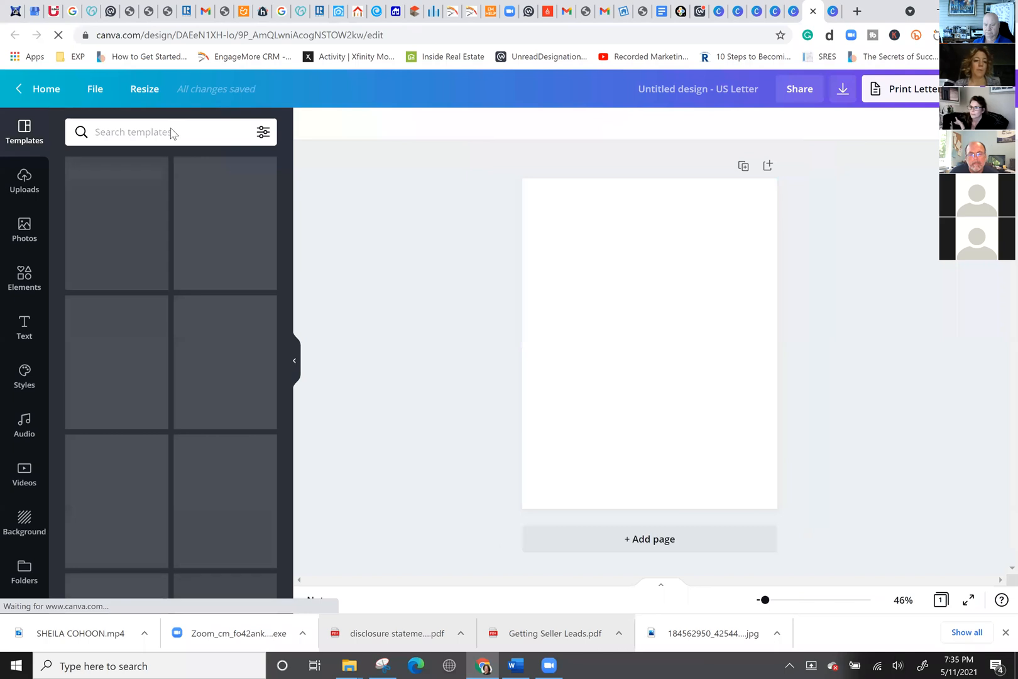
Search templates for 'REAL ESTATE' and apply Real Estate Rover to both pages.
click(171, 129)
text(REAL ESTATE)
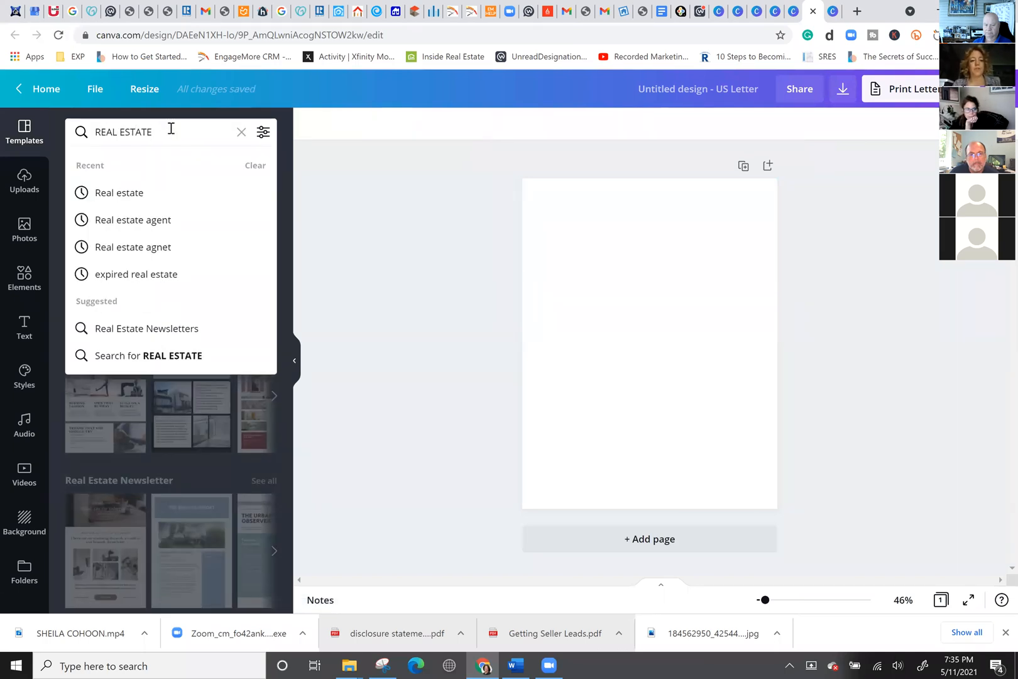
key(Return)
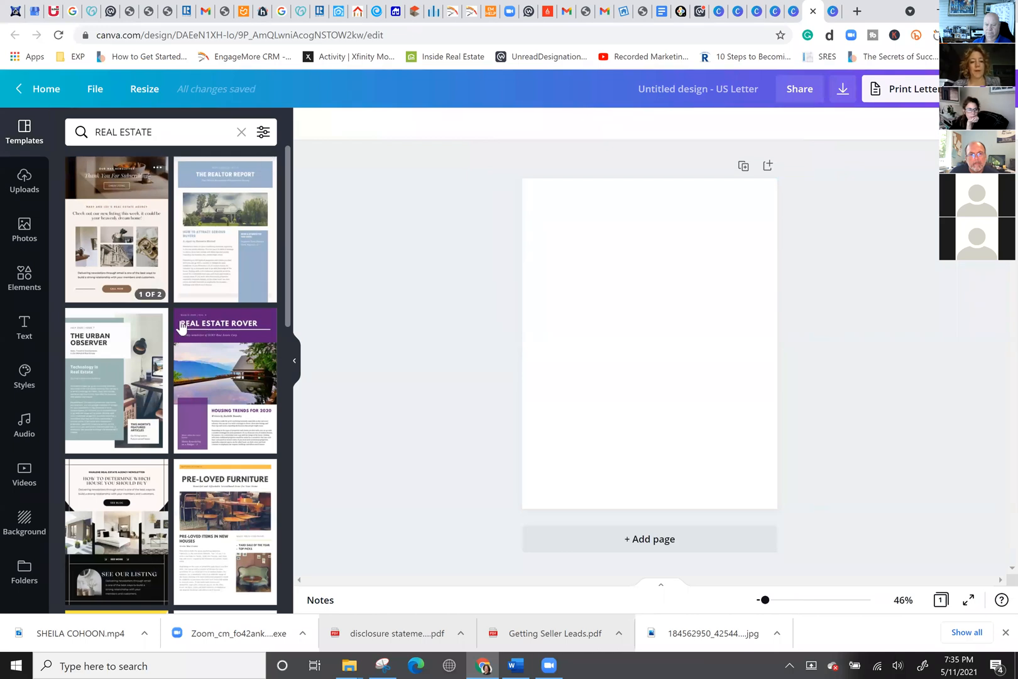
click(221, 359)
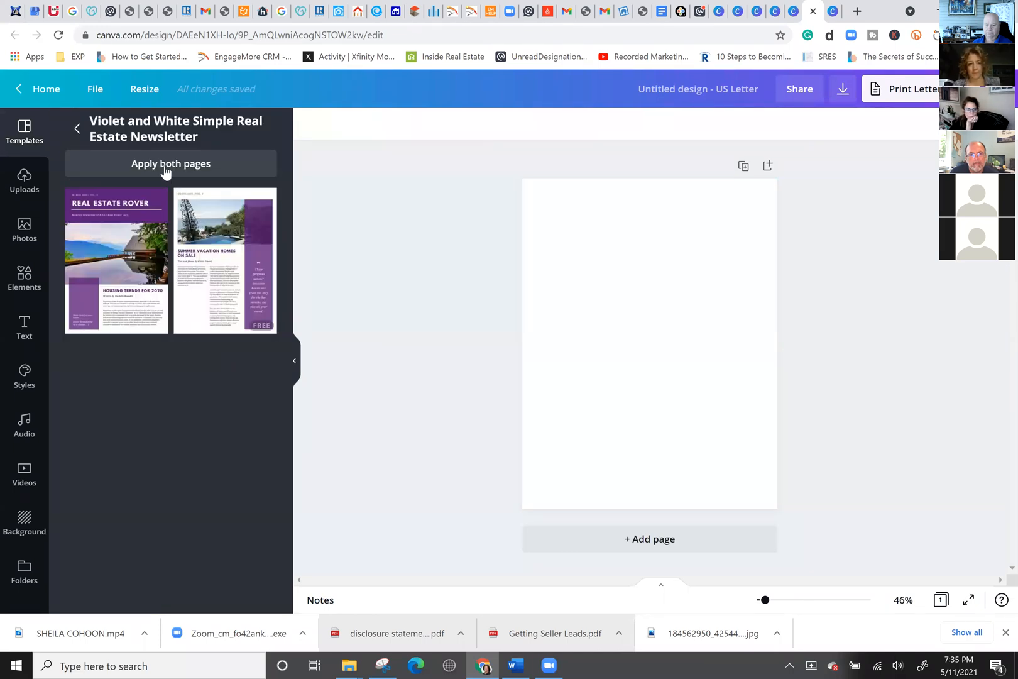
click(164, 165)
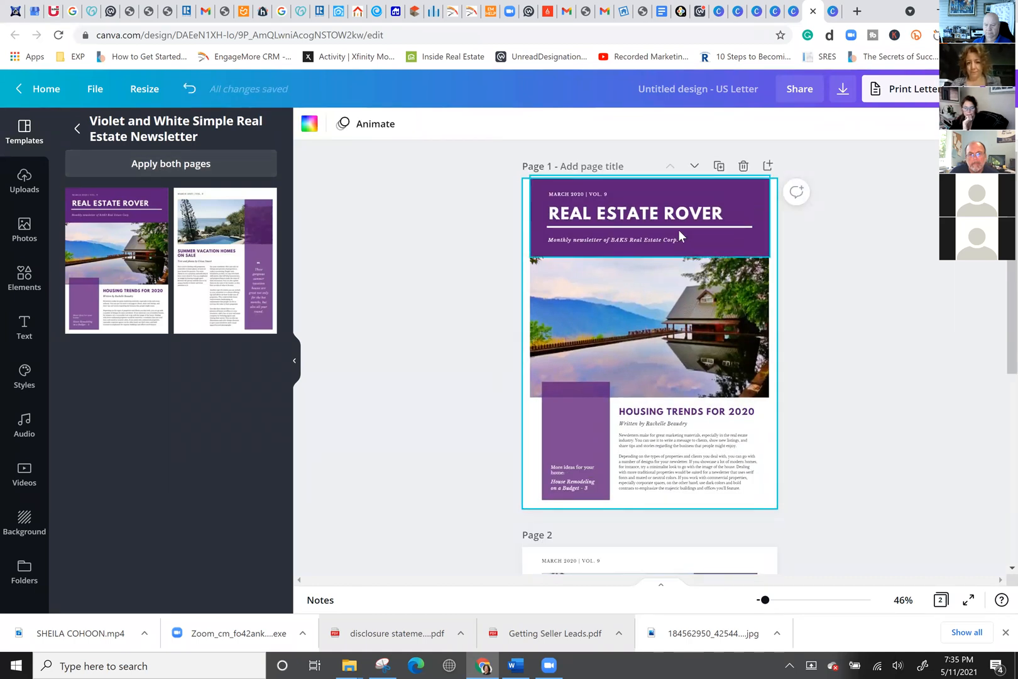
click(685, 189)
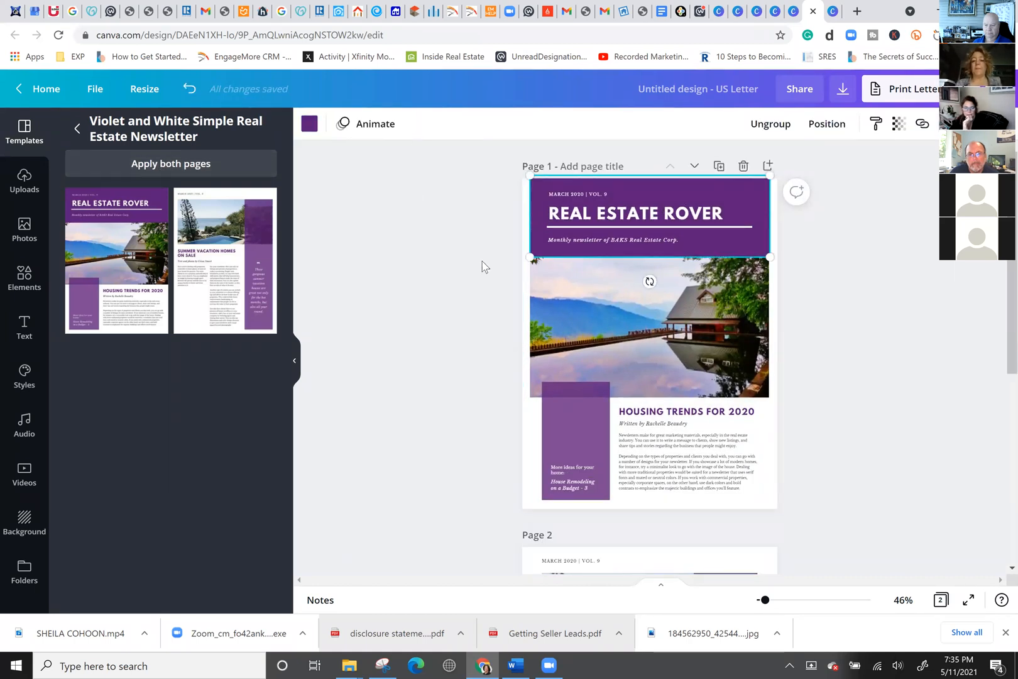
Make the Real Estate Rover header dark blue and the page 1 sidebar box orange.
click(309, 125)
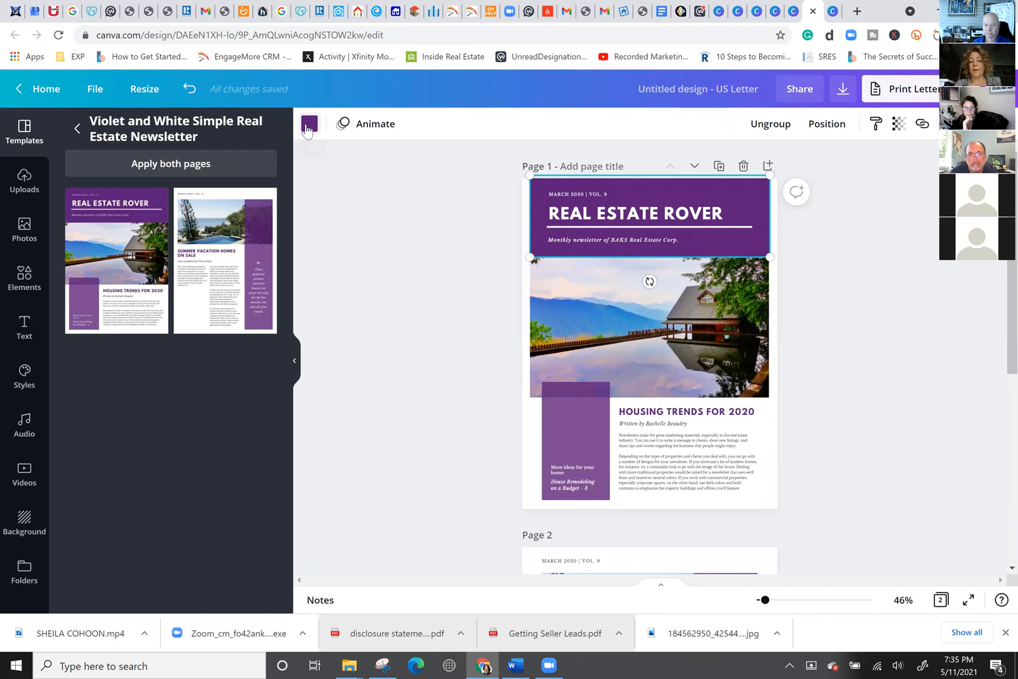
click(104, 286)
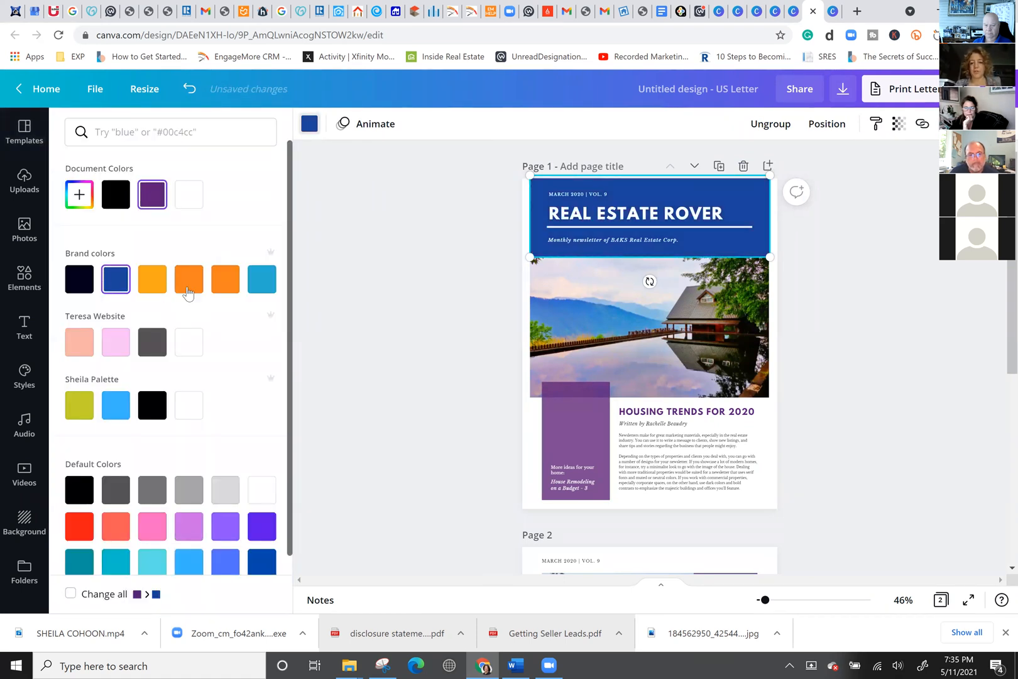
click(596, 436)
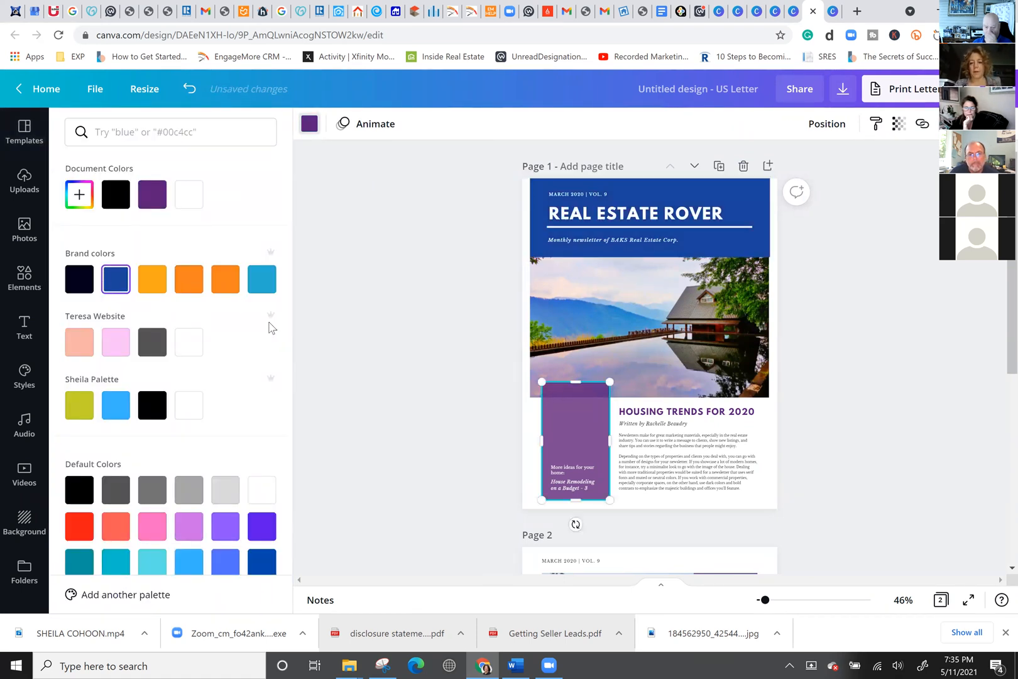
click(225, 280)
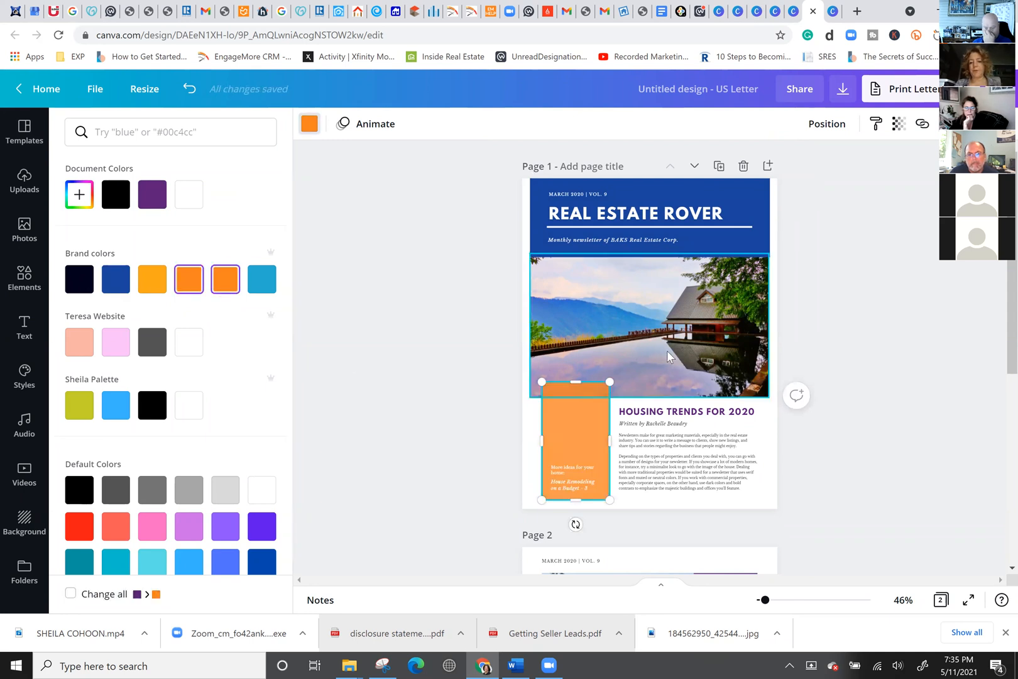
Open the Housing Trends body text for editing, then scroll down to page 2.
click(669, 448)
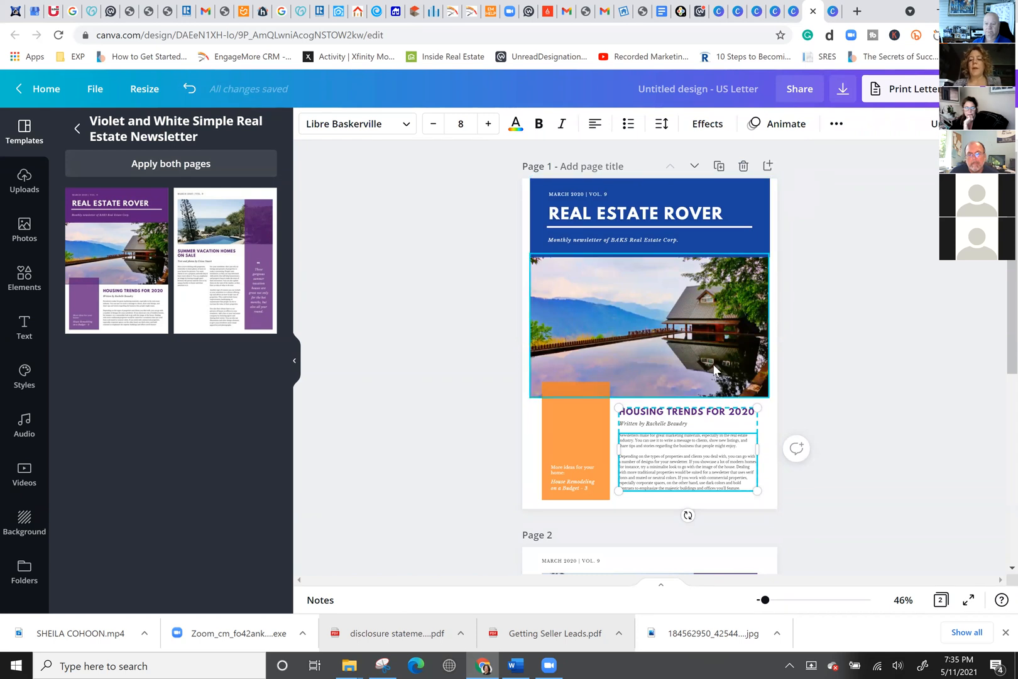
scroll(684, 368, down, 3)
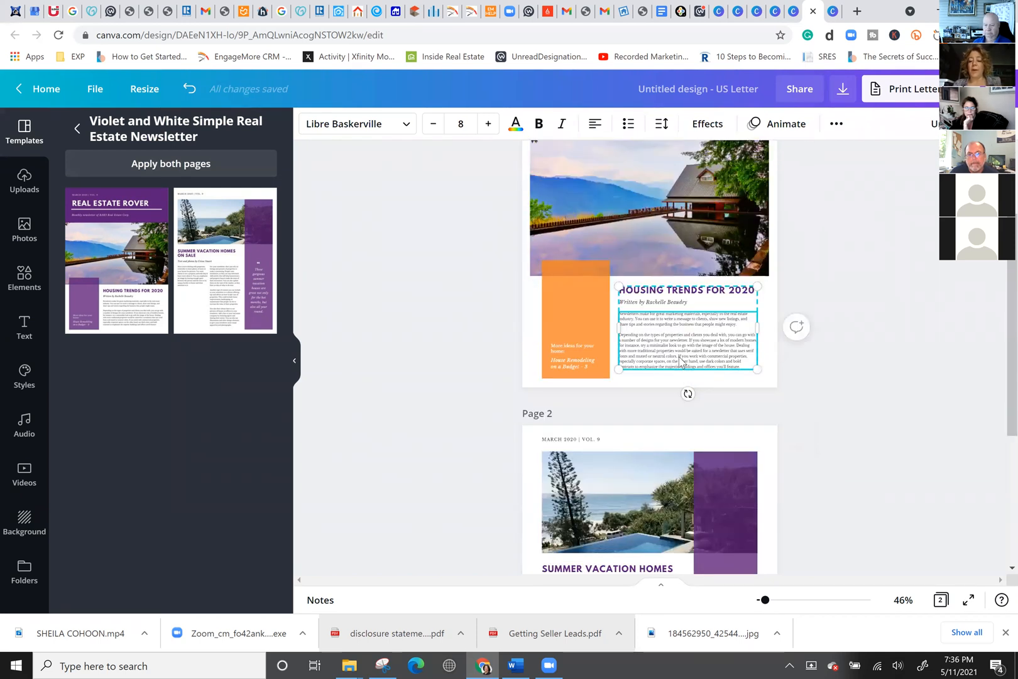
click(684, 368)
click(687, 355)
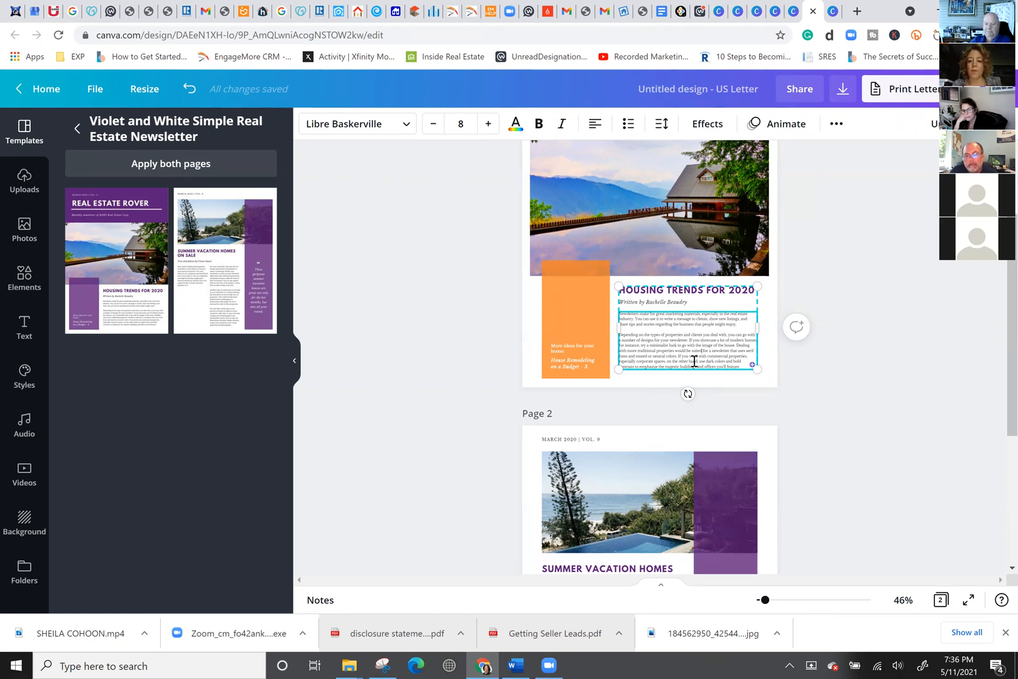
scroll(702, 351, down, 3)
scroll(699, 343, down, 2)
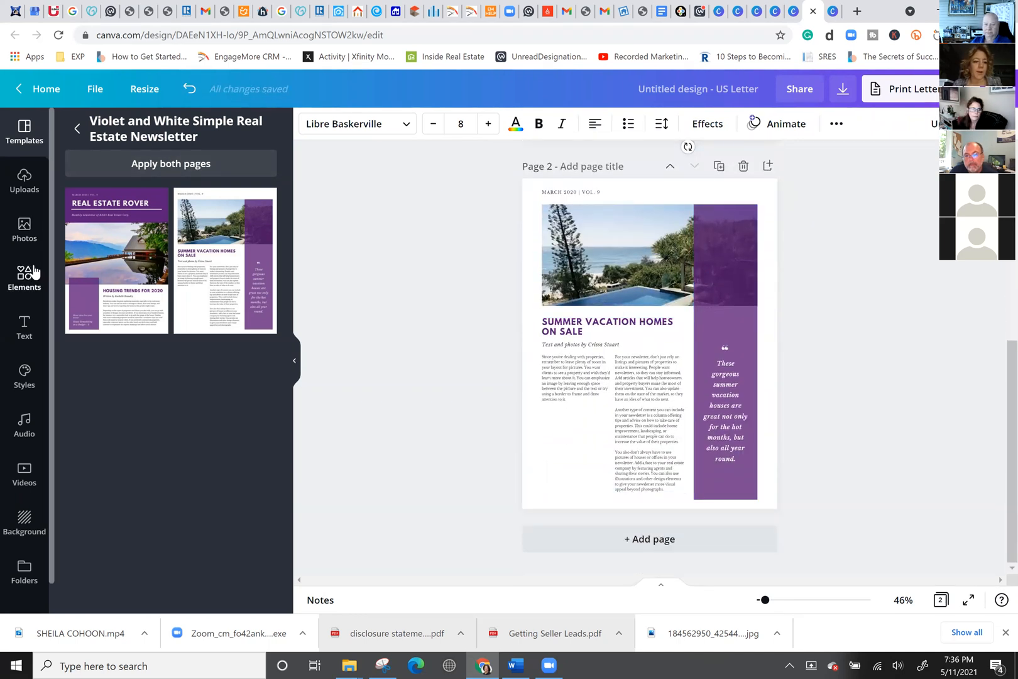
Add 'CLICK HERE FOR HOMES IN KENT COUNTY' below the first paragraph and select KENT COUNTY.
click(579, 412)
click(579, 398)
click(586, 397)
click(586, 398)
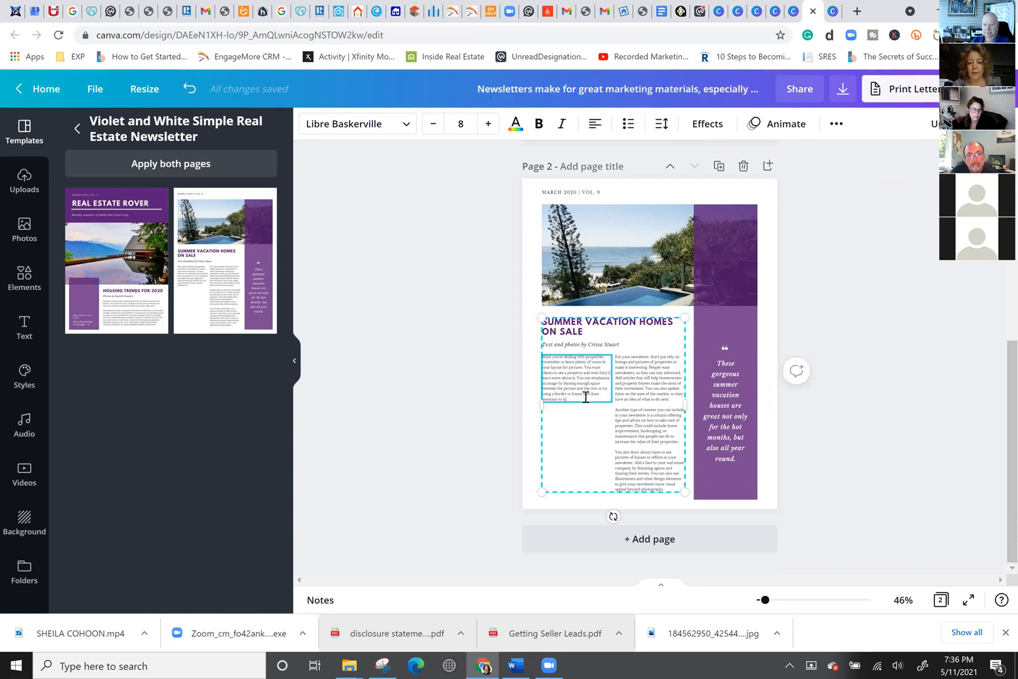
key(Return)
key(Return)
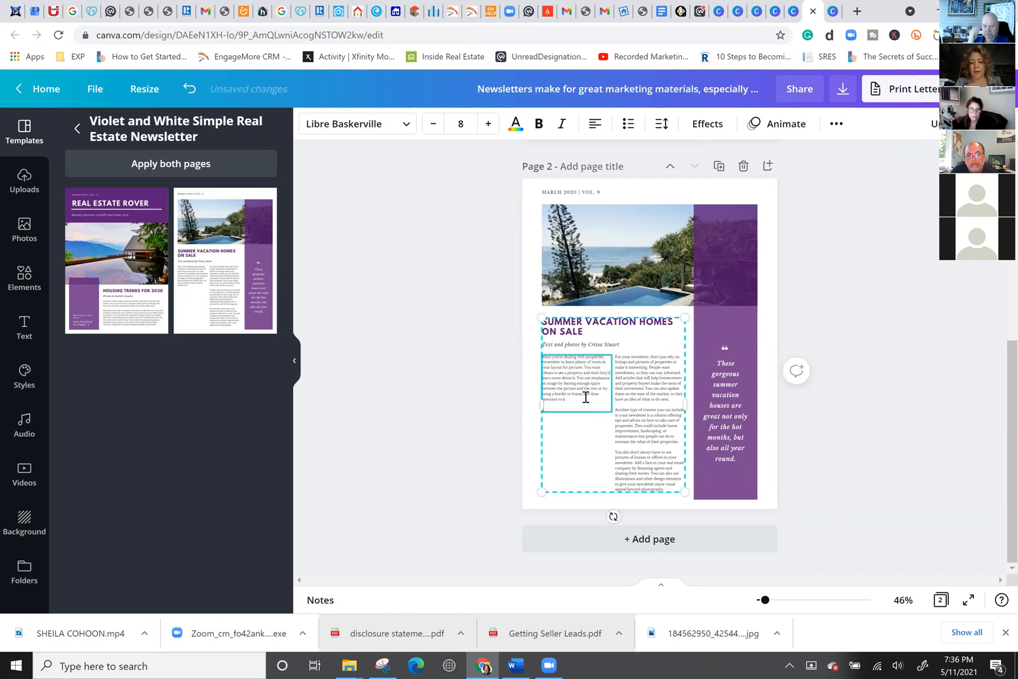
text(djcj)
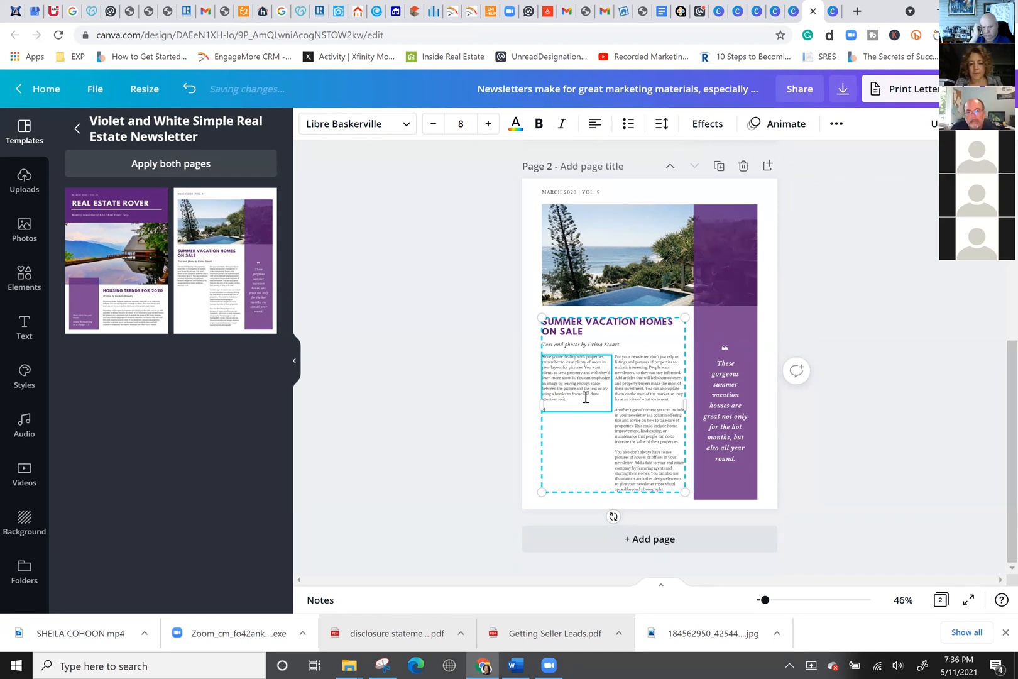
key(BackSpace)
key(BackSpace)
key(BackSpace)
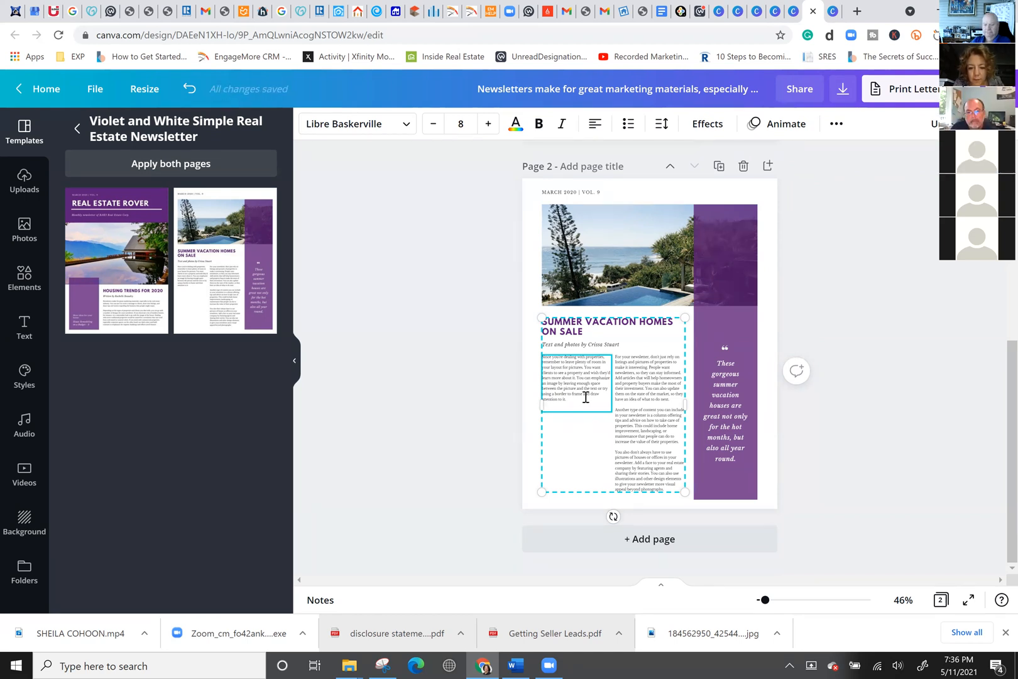
text(dj)
text(ERE FOR)
text( HOMES IN)
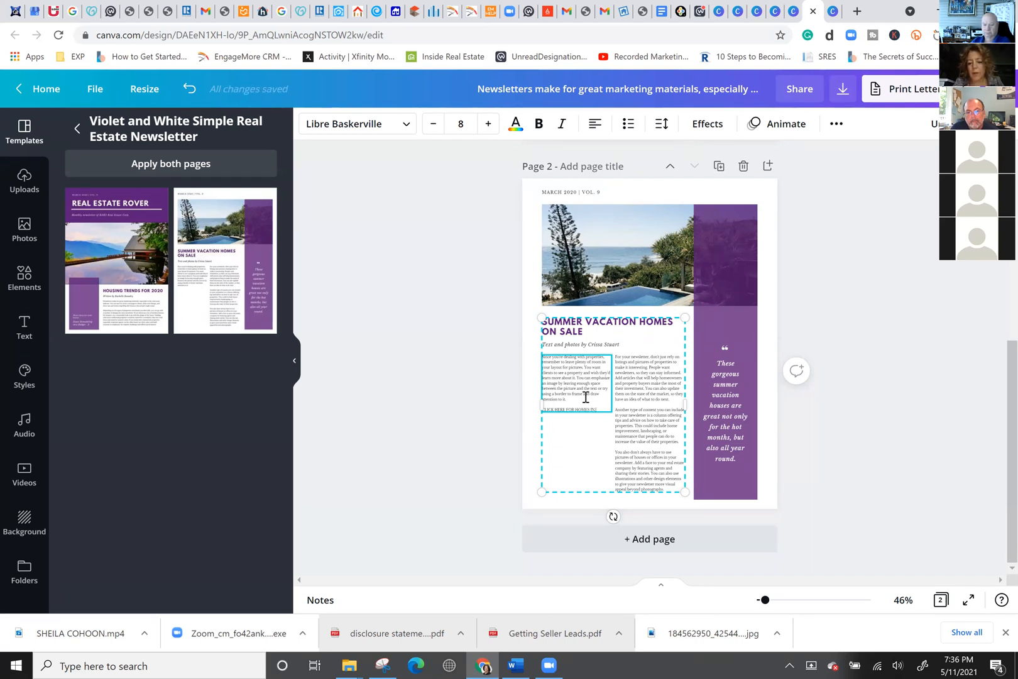
text( KENT COUNTY)
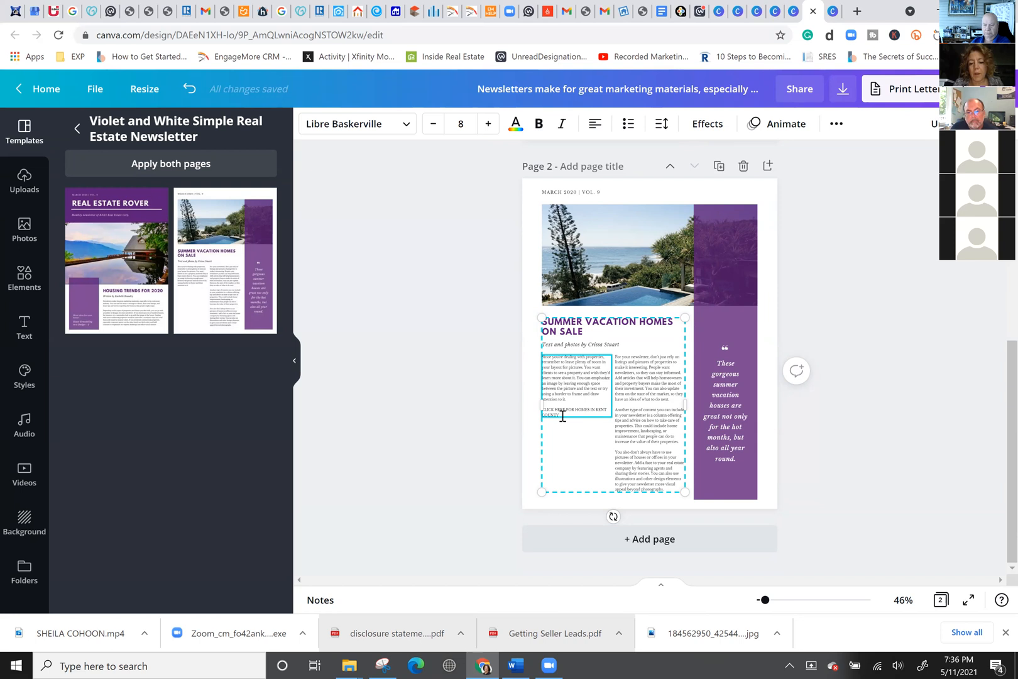
drag(560, 415, 597, 410)
click(837, 125)
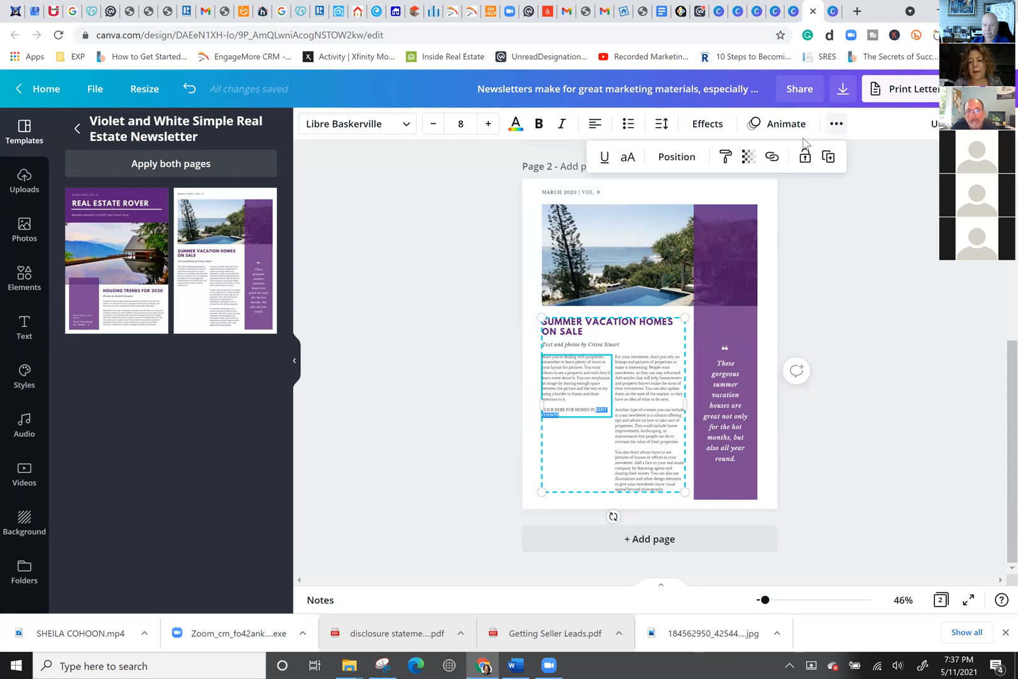
click(772, 158)
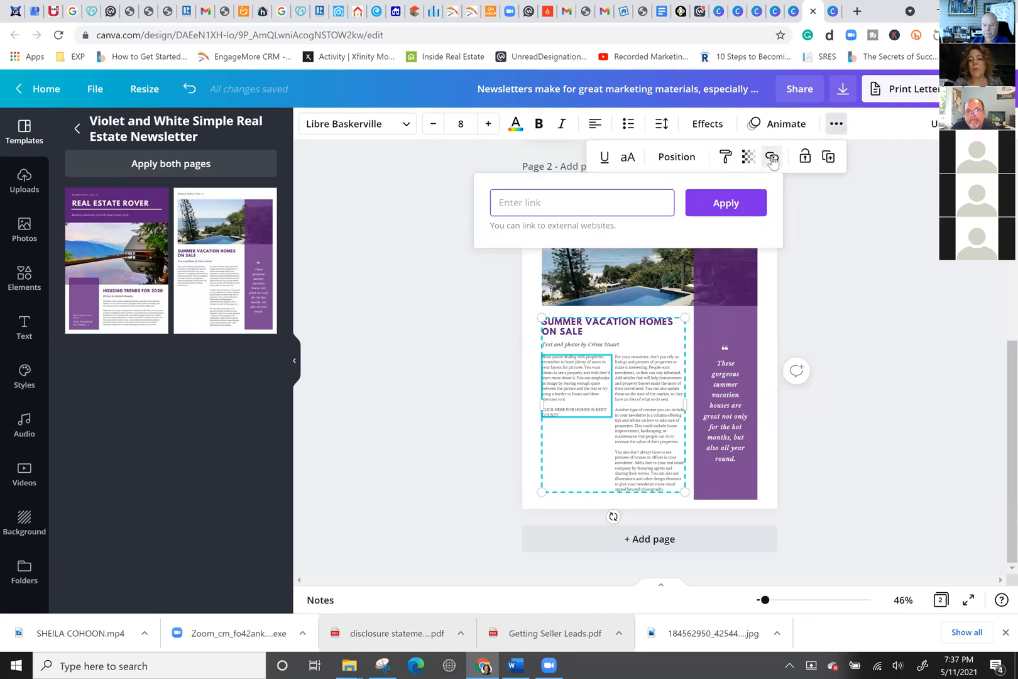
text(www.milocalrealty.com)
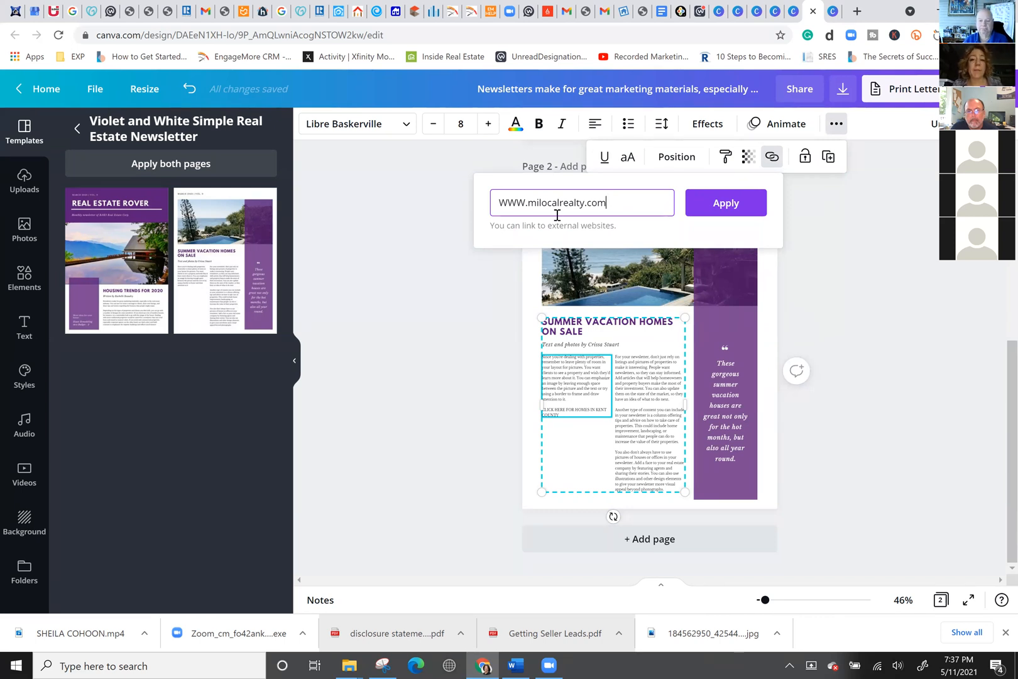
click(718, 210)
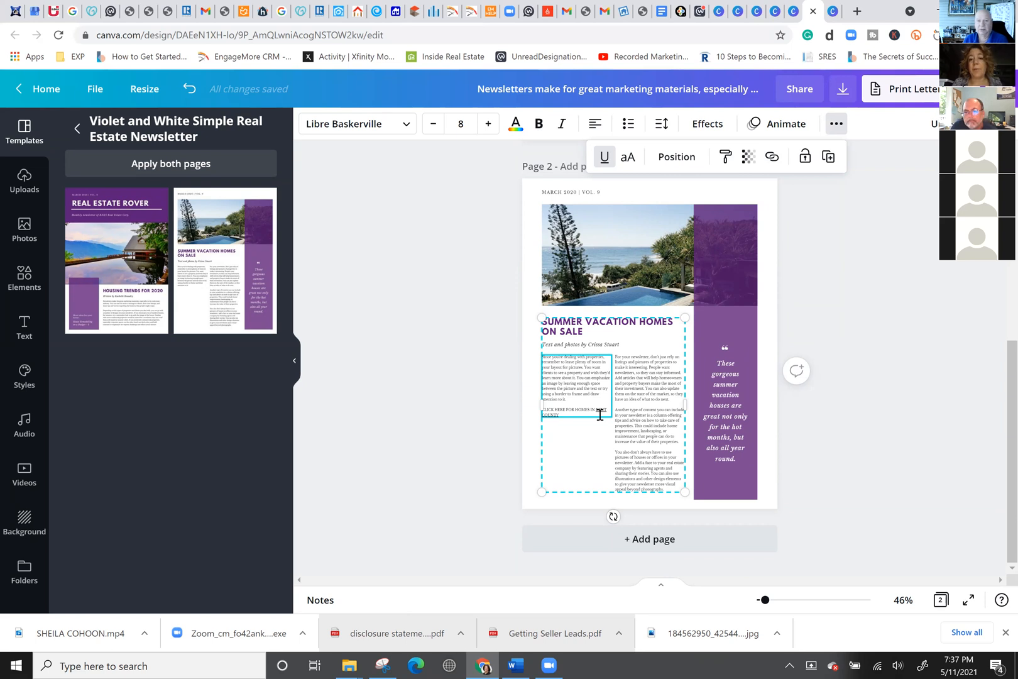
Download the newsletter as a PDF Print file and open it to page 2.
click(843, 90)
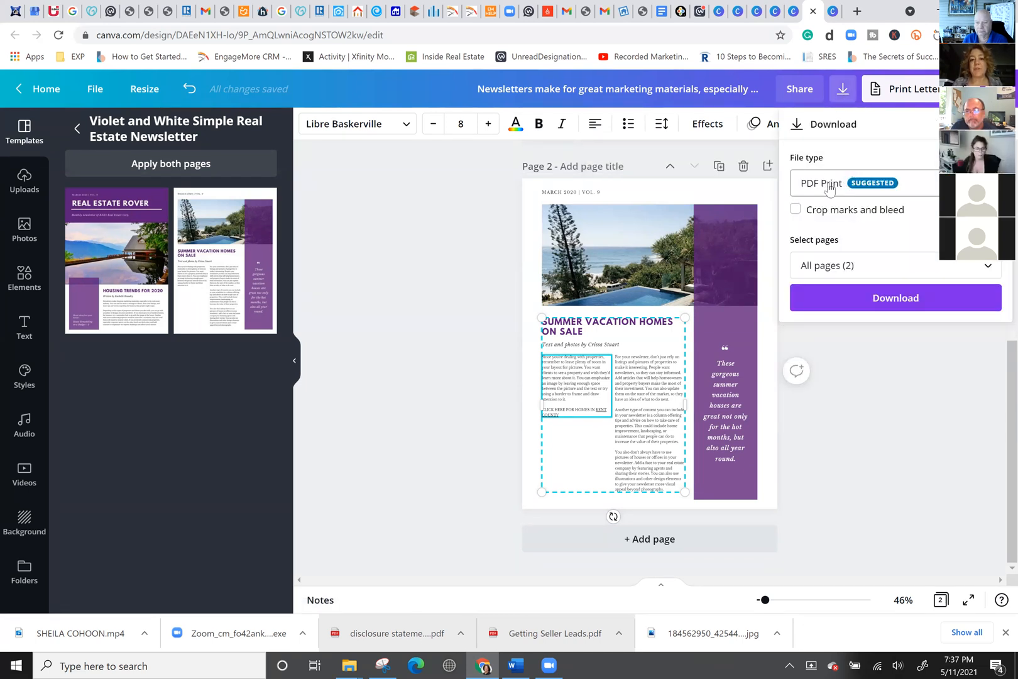
click(878, 307)
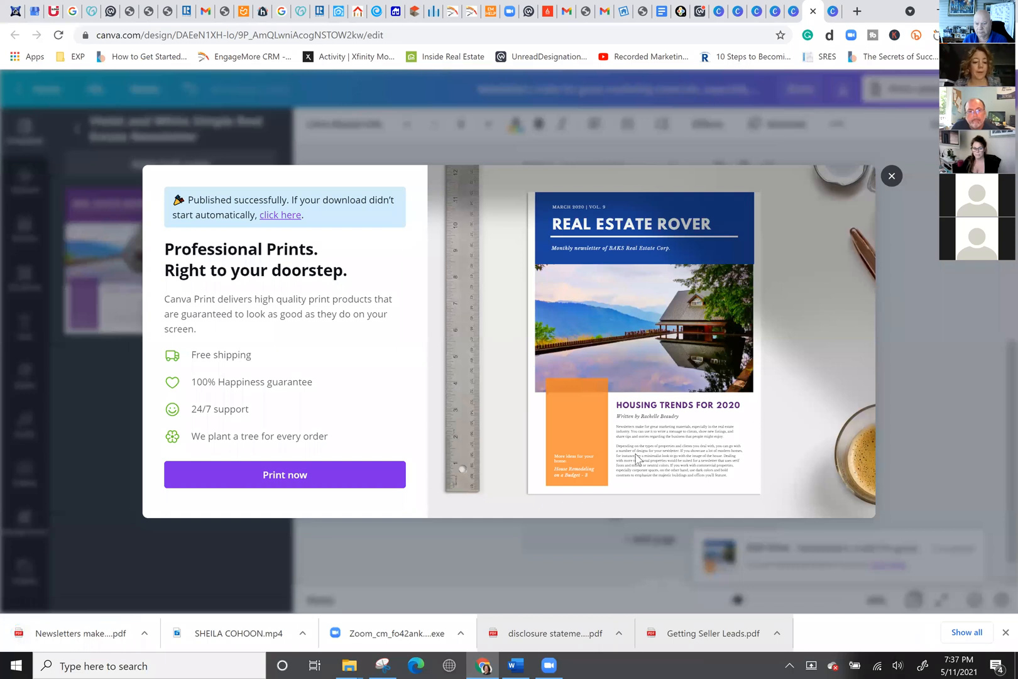
click(22, 633)
scroll(632, 336, down, 10)
scroll(632, 336, down, 5)
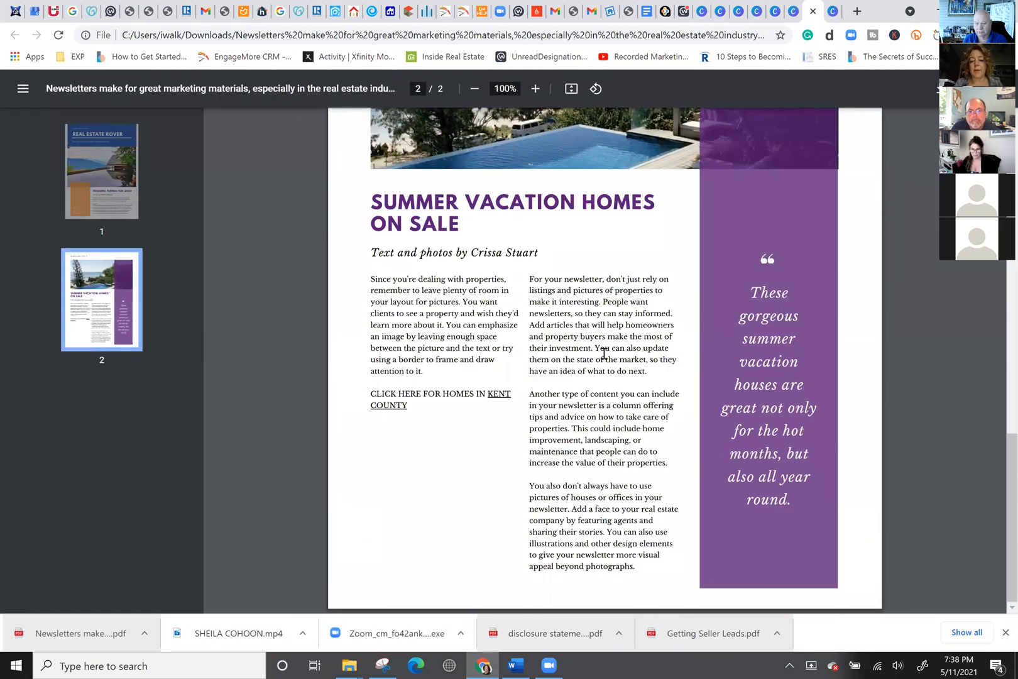
Test the KENT COUNTY link in the PDF, then close the realty website tab.
click(500, 400)
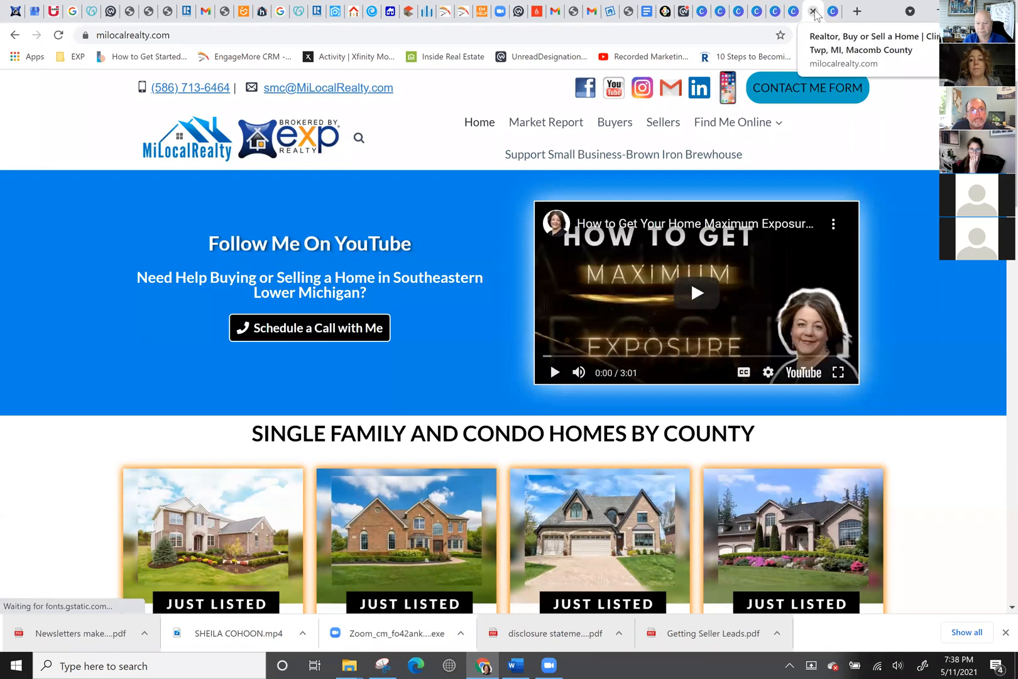
click(814, 12)
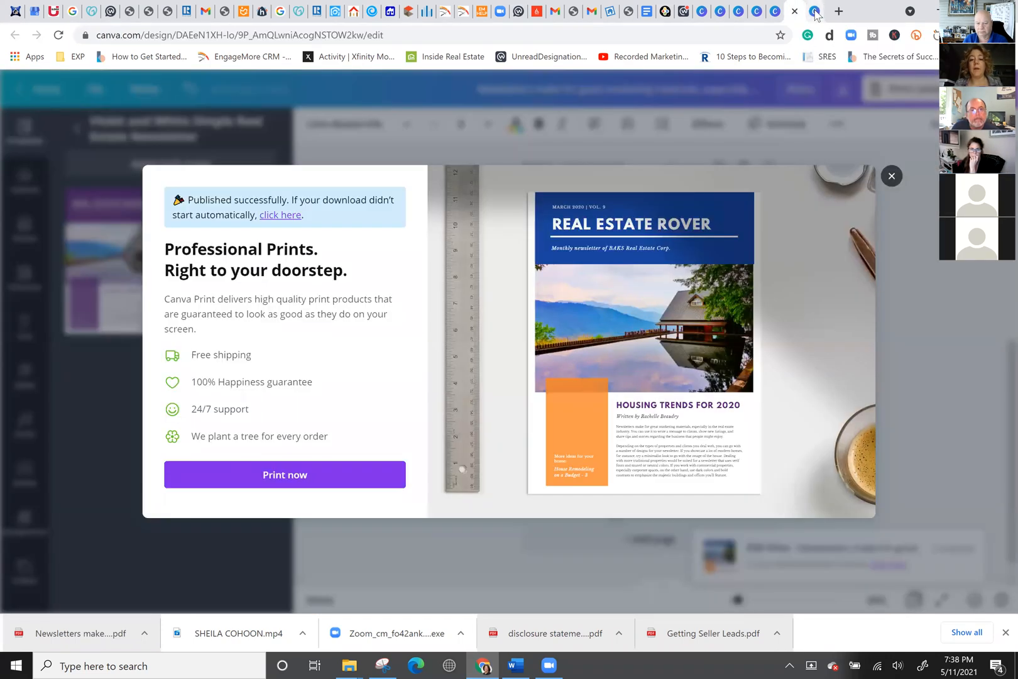
Close the print promotion dialog and show the Audio library.
click(893, 177)
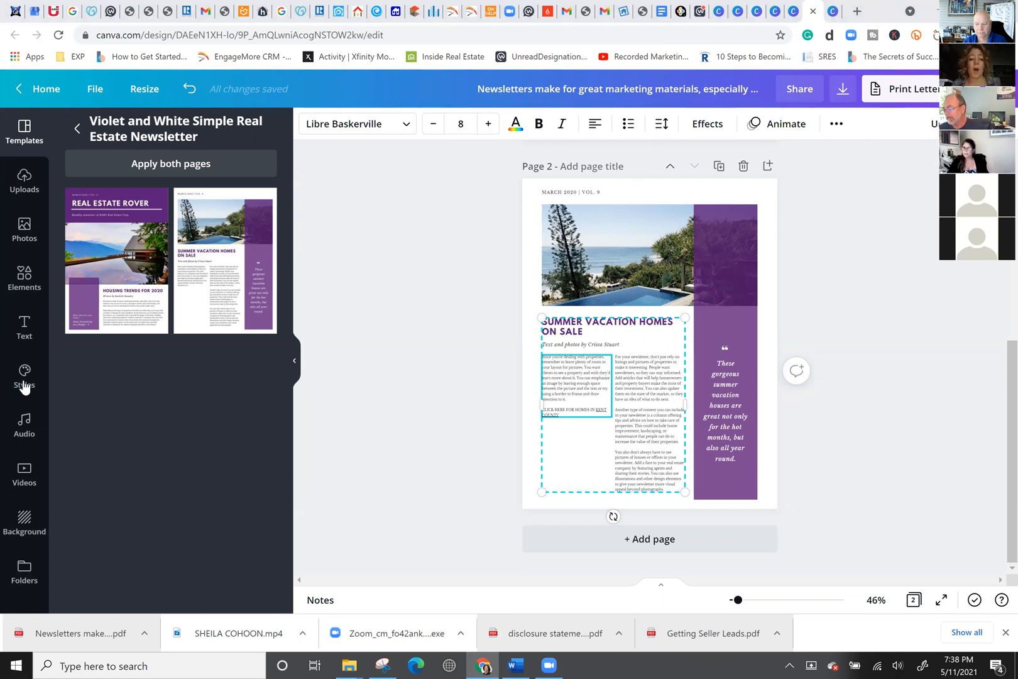
click(26, 424)
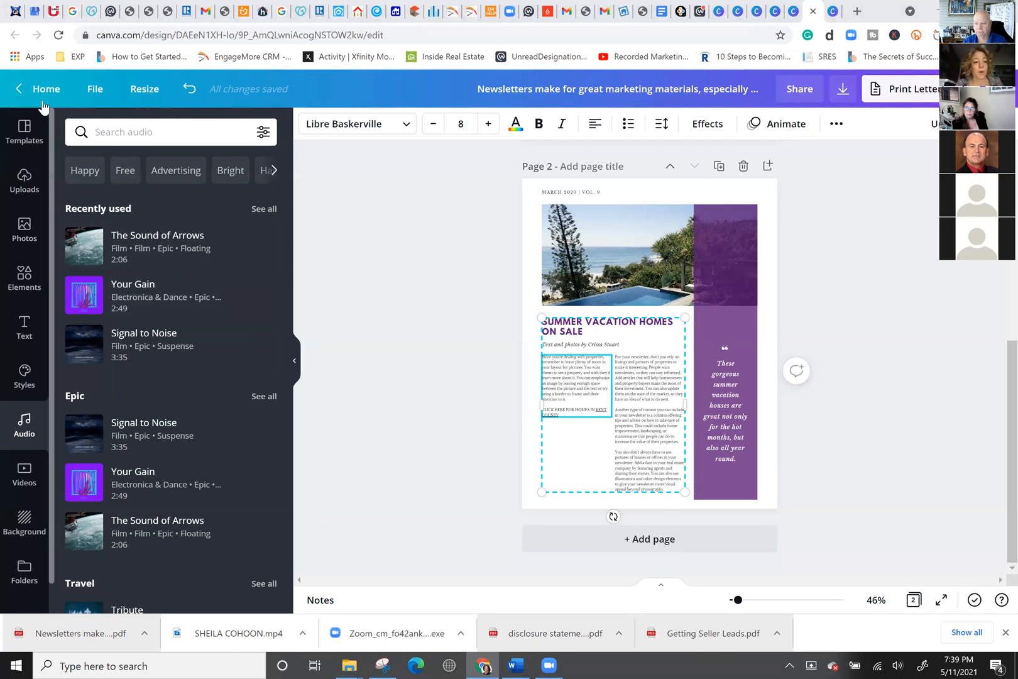
Close the extra Canva tabs, including the newsletter and WeVideo designs.
click(781, 14)
click(759, 13)
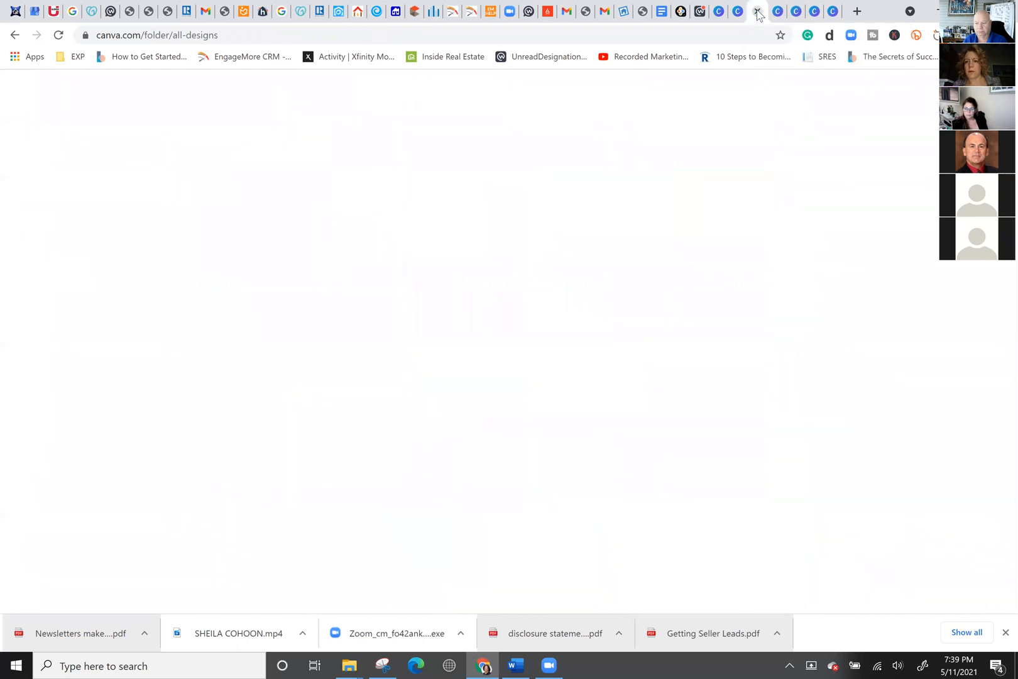
click(758, 13)
click(759, 14)
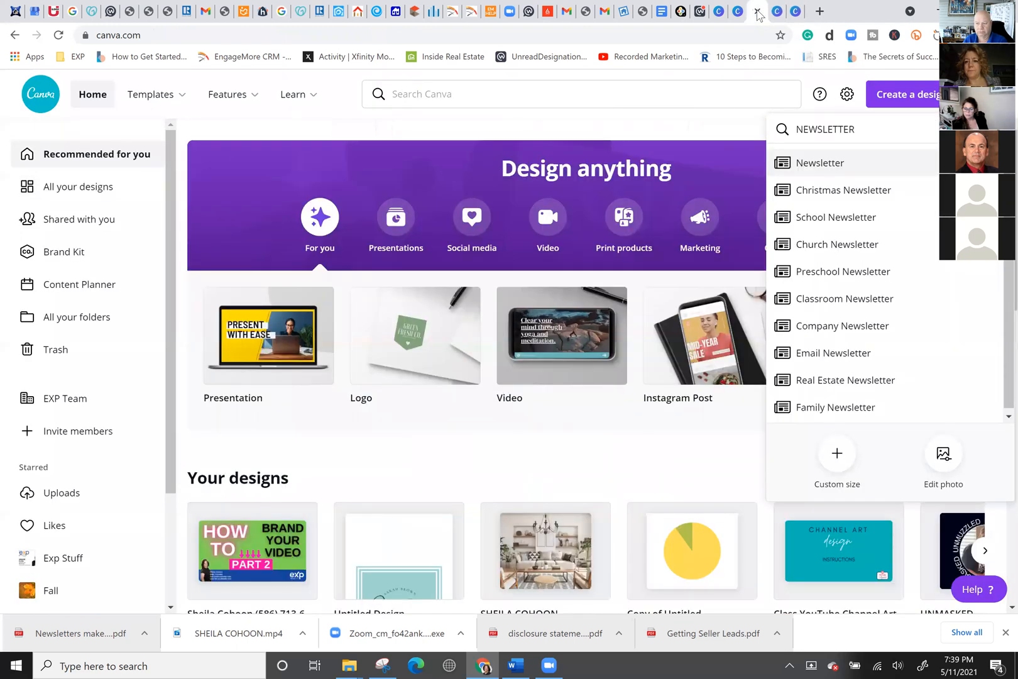
click(758, 14)
click(758, 14)
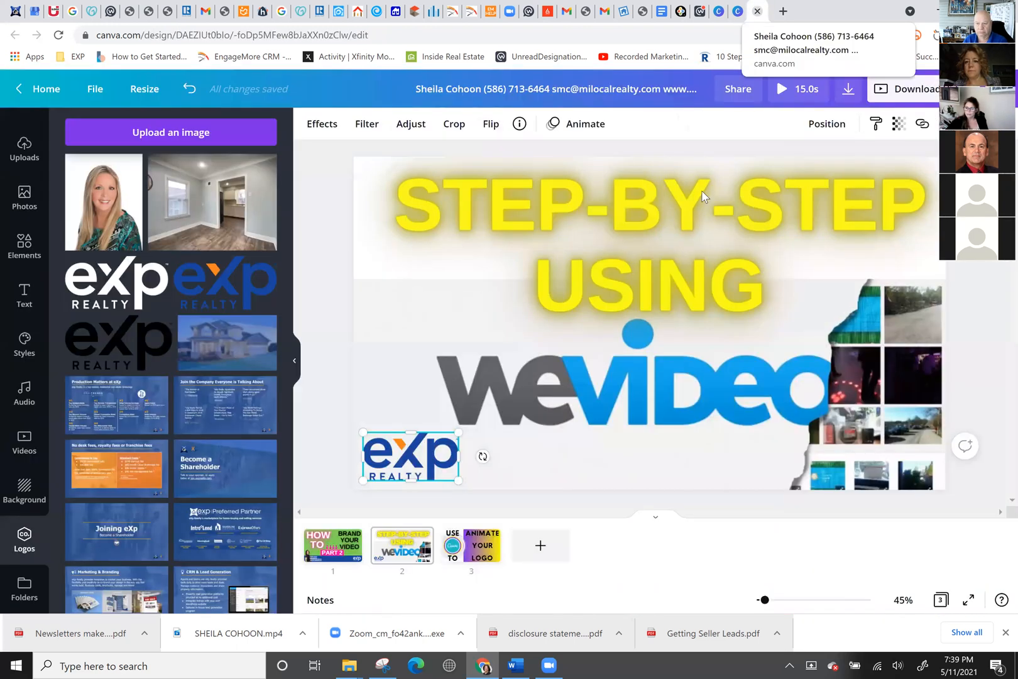
click(395, 252)
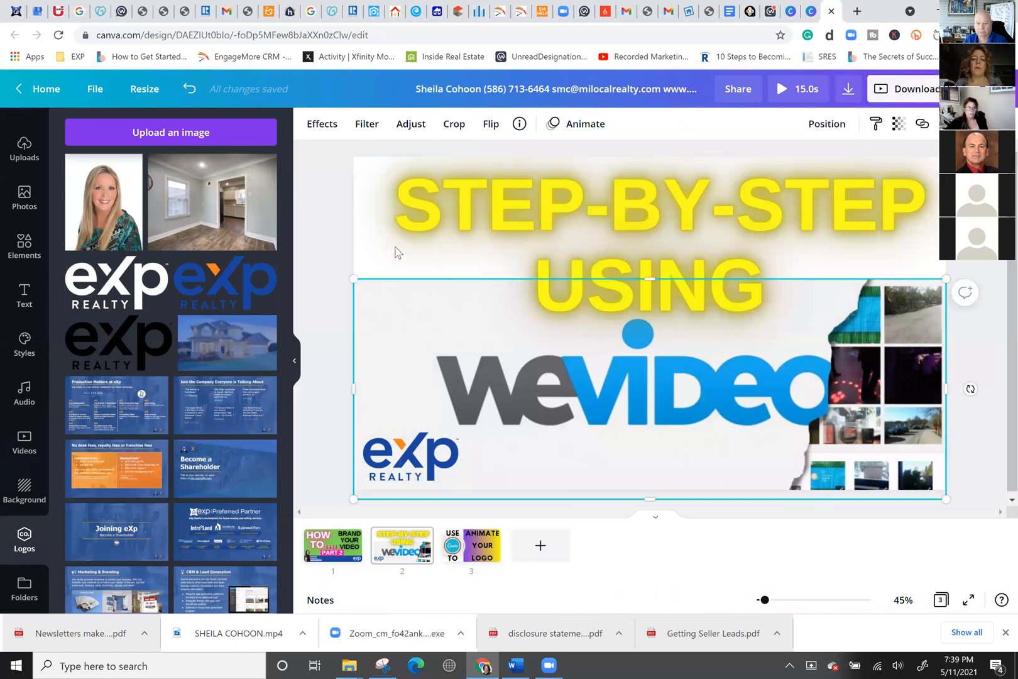
click(830, 11)
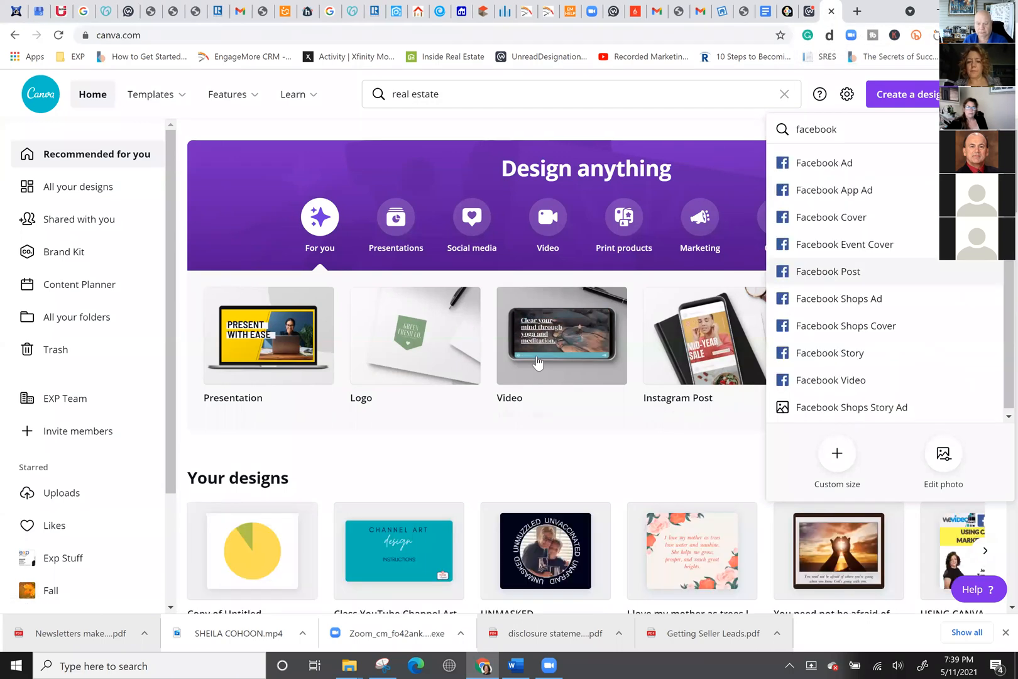
Open 'The seller sold this one' design from All your designs.
scroll(308, 403, down, 1)
click(107, 192)
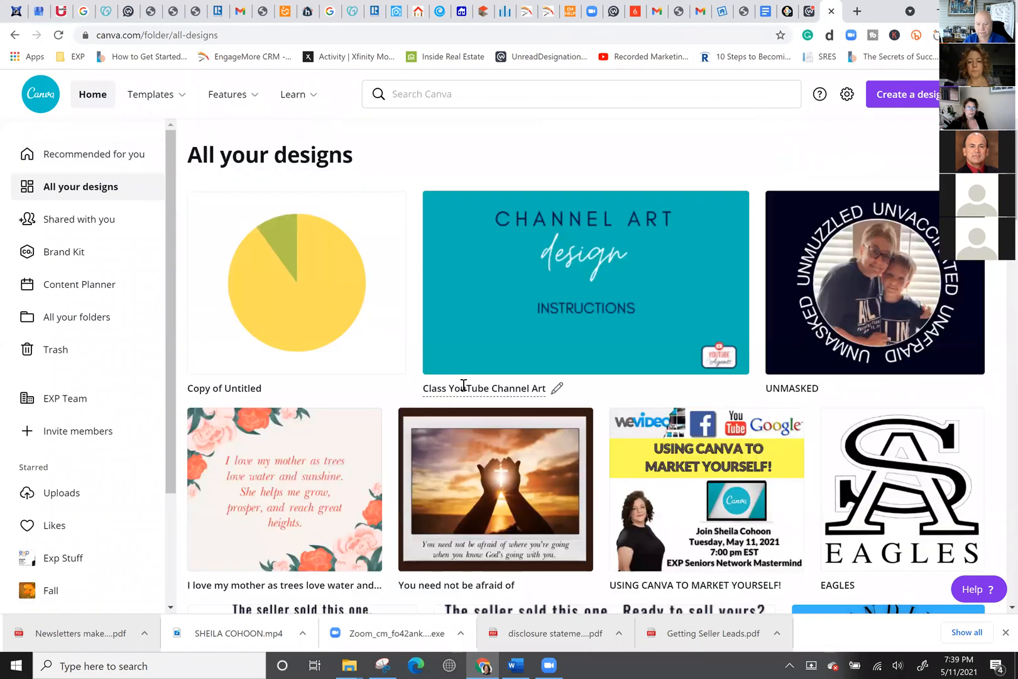
scroll(459, 385, down, 5)
click(285, 379)
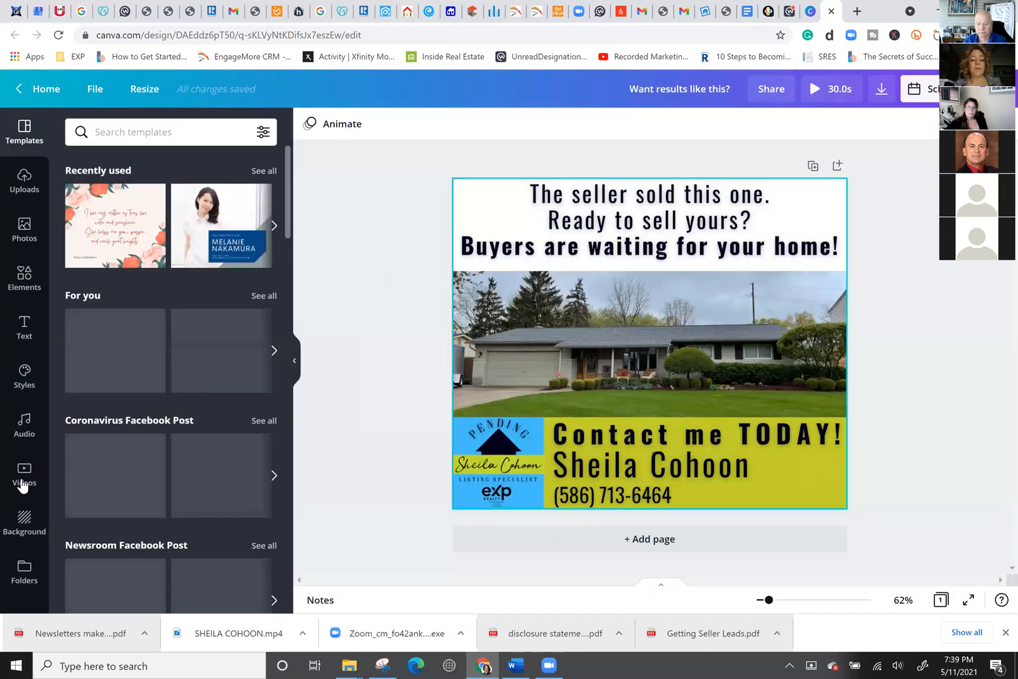
Add the Tribute music track from the Audio library's Travel section to the post design.
click(23, 433)
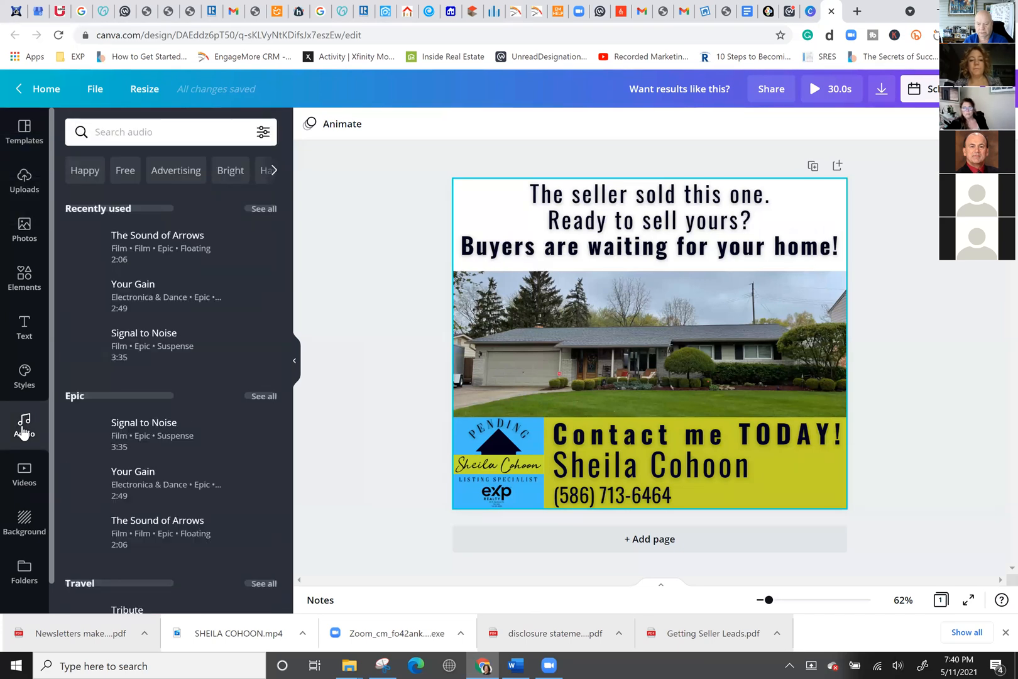
scroll(123, 335, down, 4)
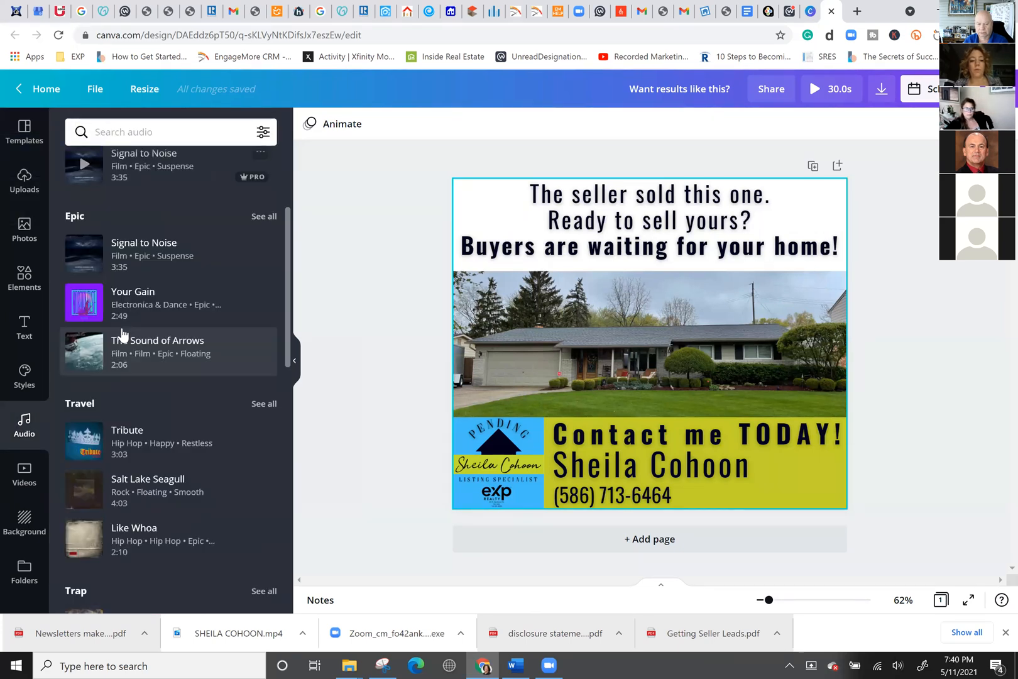
drag(338, 327, 548, 299)
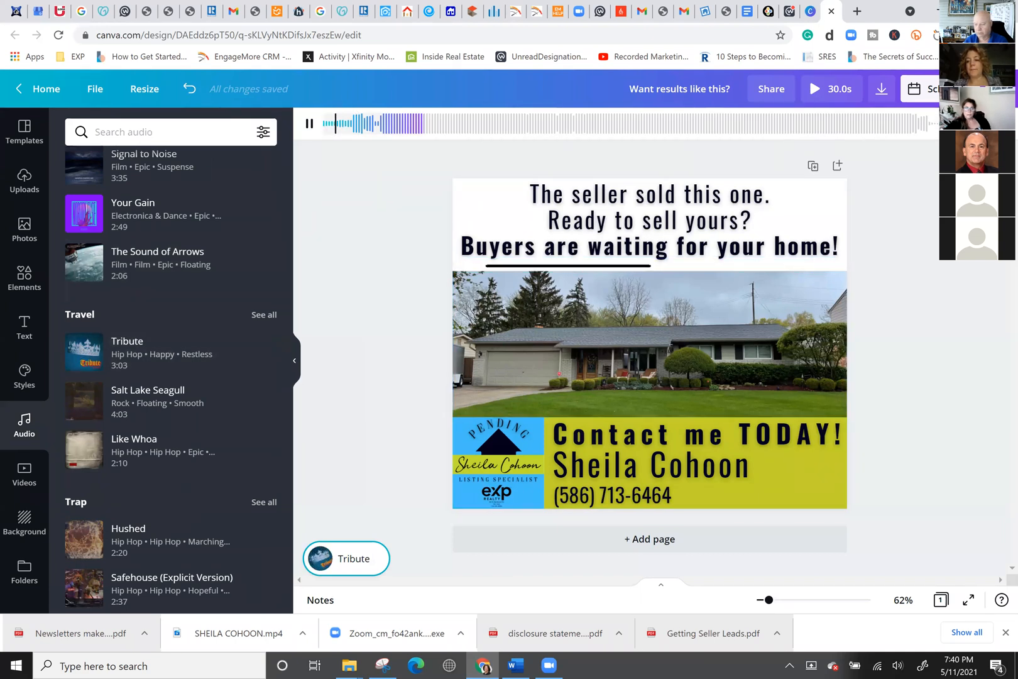
Turn the Tribute music volume down to near minimum.
click(968, 123)
drag(868, 160, 809, 159)
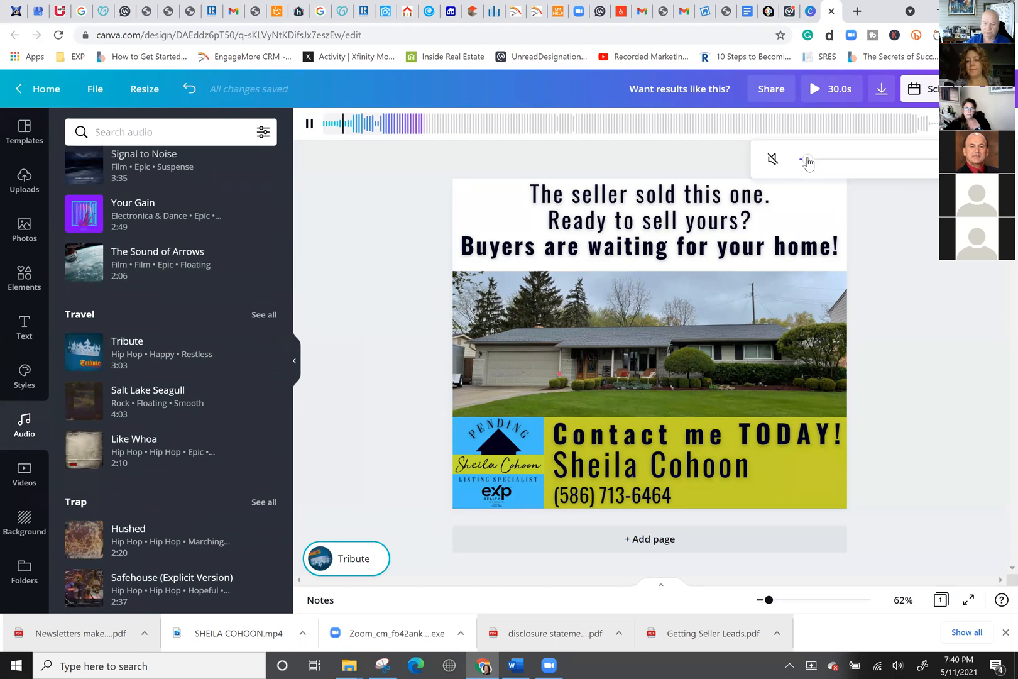
click(372, 191)
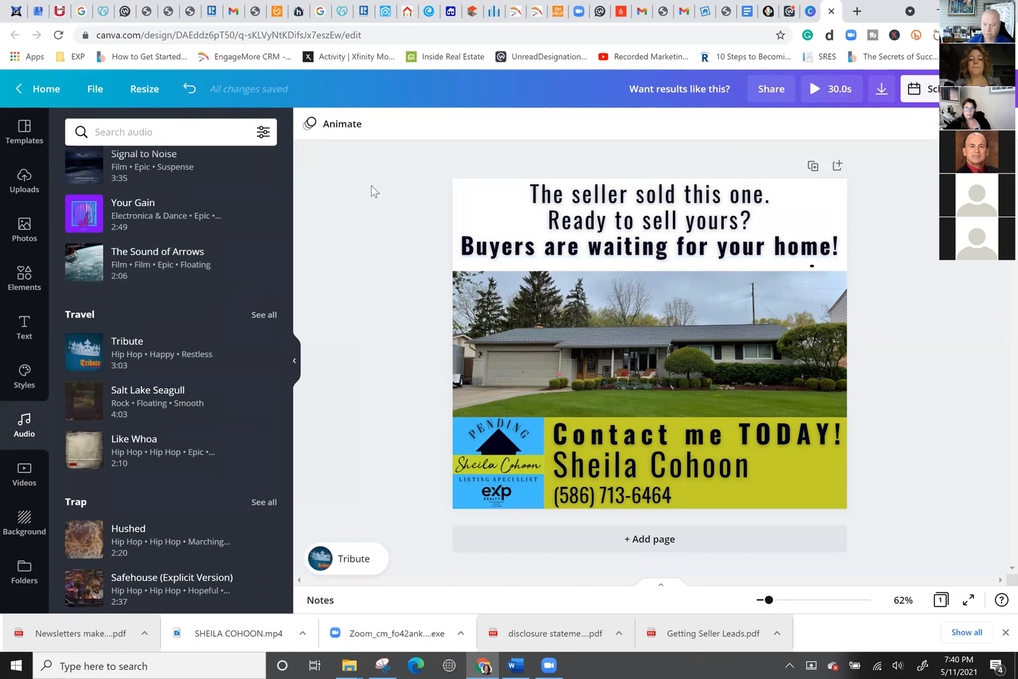
click(524, 383)
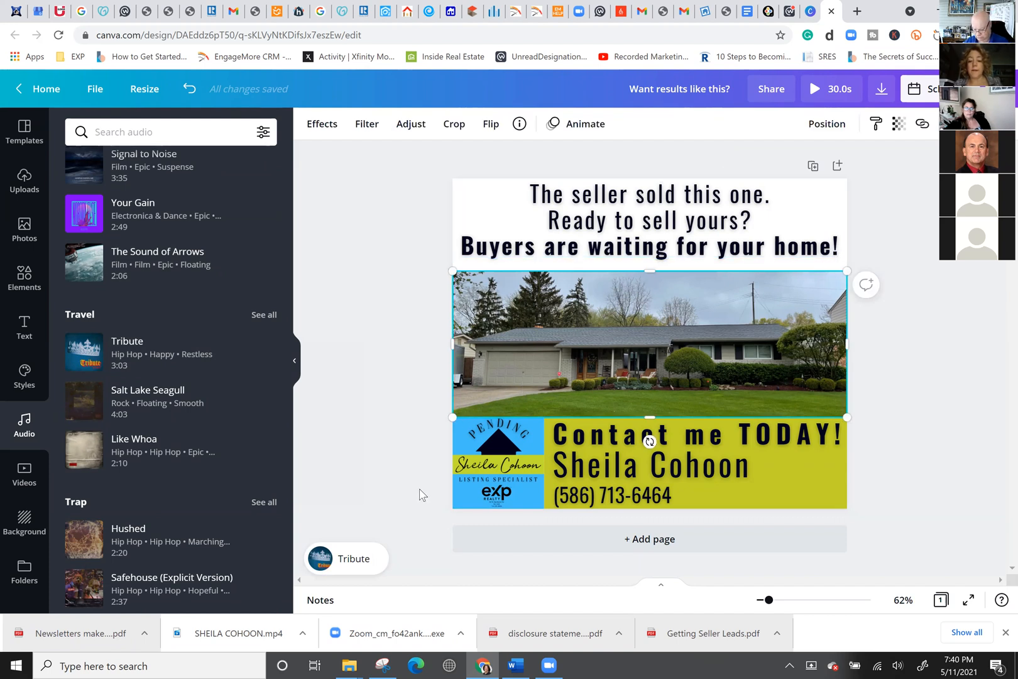
Shift the Tribute track so the 30.0s playback comes from near its end, then stop the preview.
click(371, 564)
mouse_move(405, 125)
mouse_down()
mouse_move(691, 132)
mouse_move(468, 139)
mouse_move(703, 138)
mouse_move(688, 130)
mouse_move(515, 150)
mouse_move(732, 159)
mouse_move(566, 143)
mouse_move(352, 142)
mouse_up()
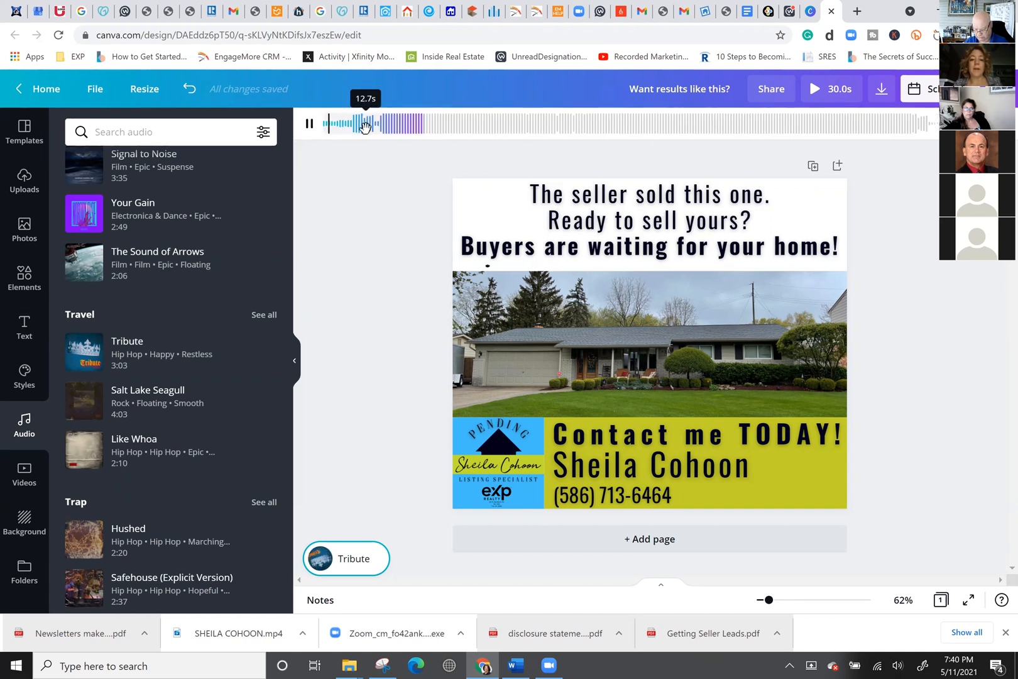
drag(824, 128, 944, 129)
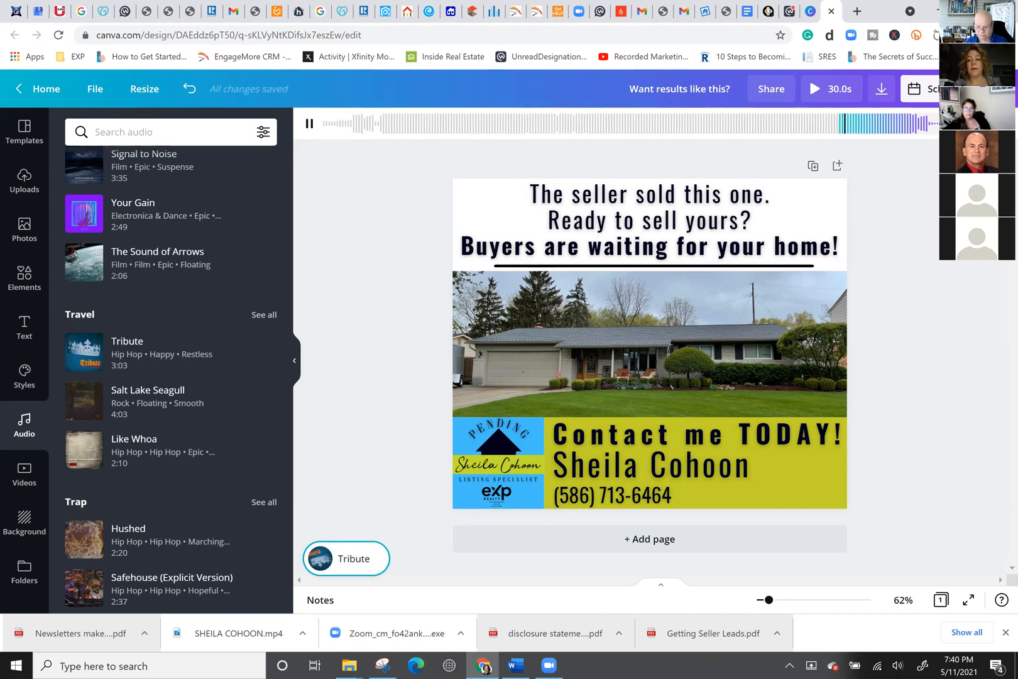
click(307, 125)
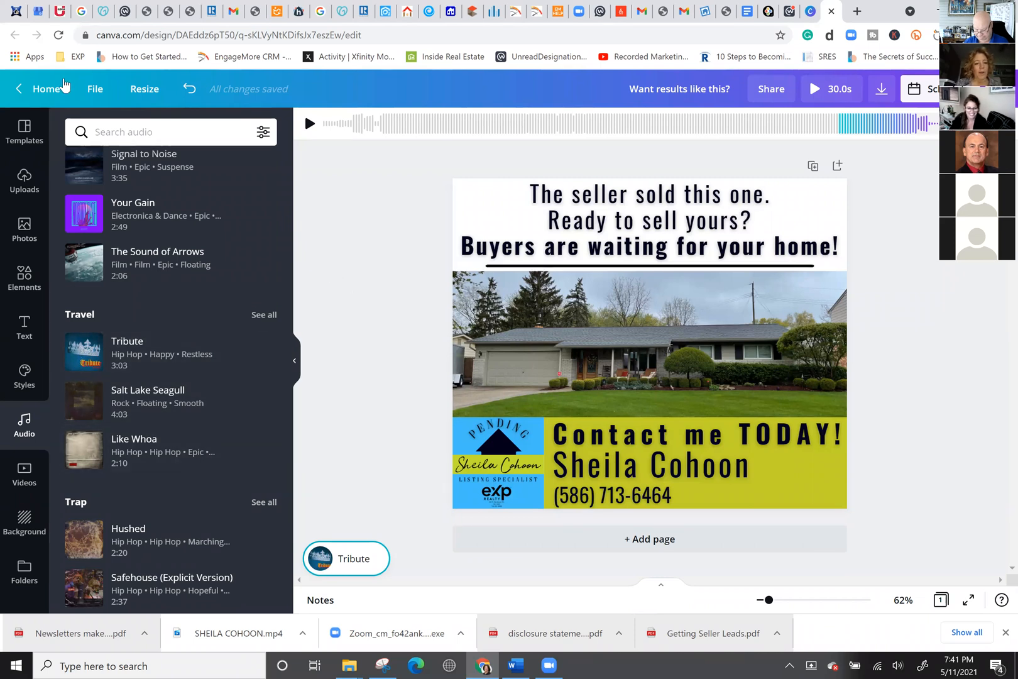
Go back to the Canva home page and create a new blank 1080p video design.
click(38, 90)
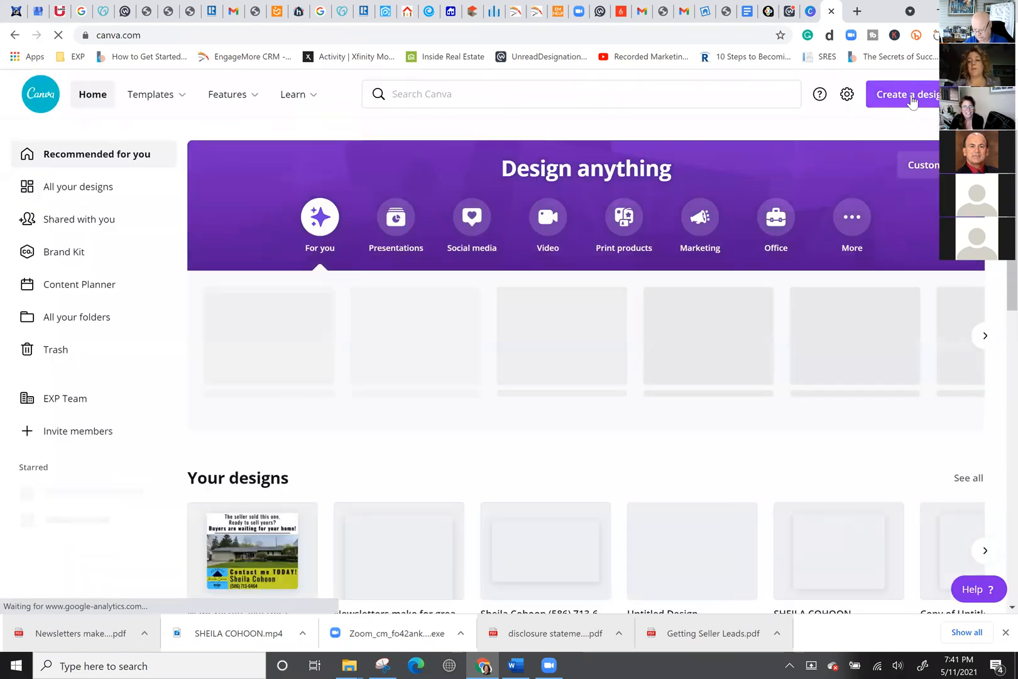
click(912, 101)
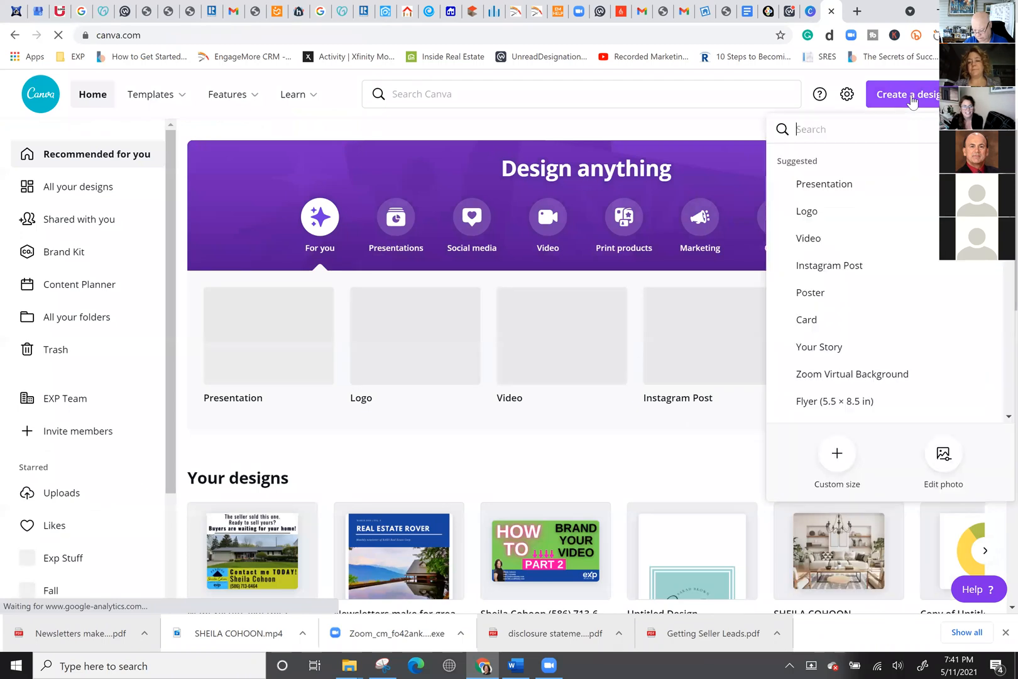
click(811, 239)
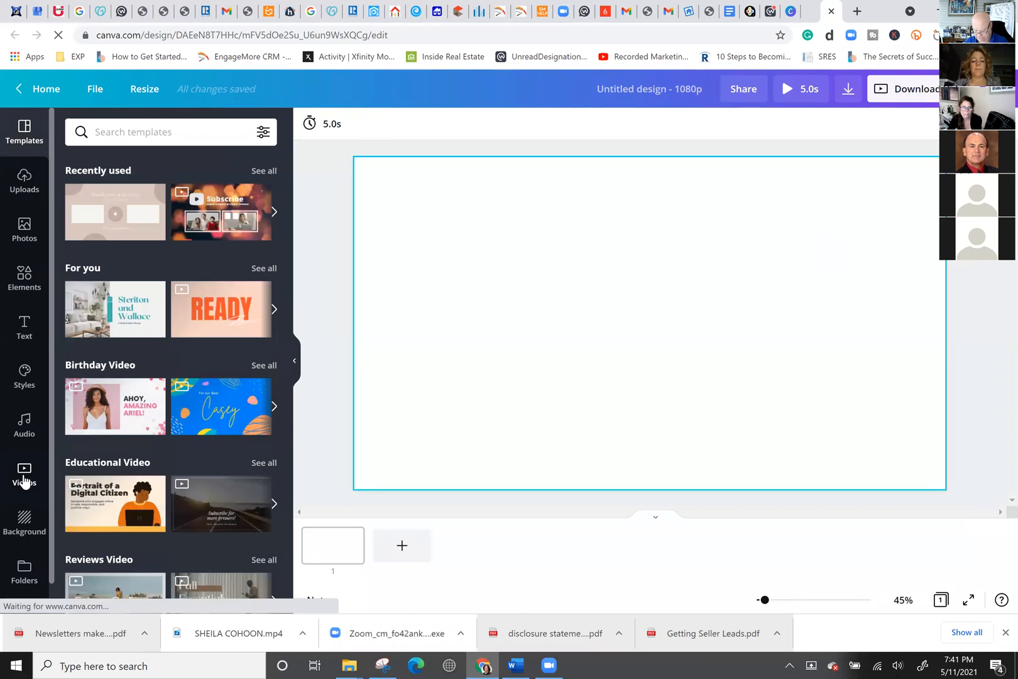
Add the recently used aerial houses clip and stretch it to cover the whole page.
right_click(24, 478)
click(24, 476)
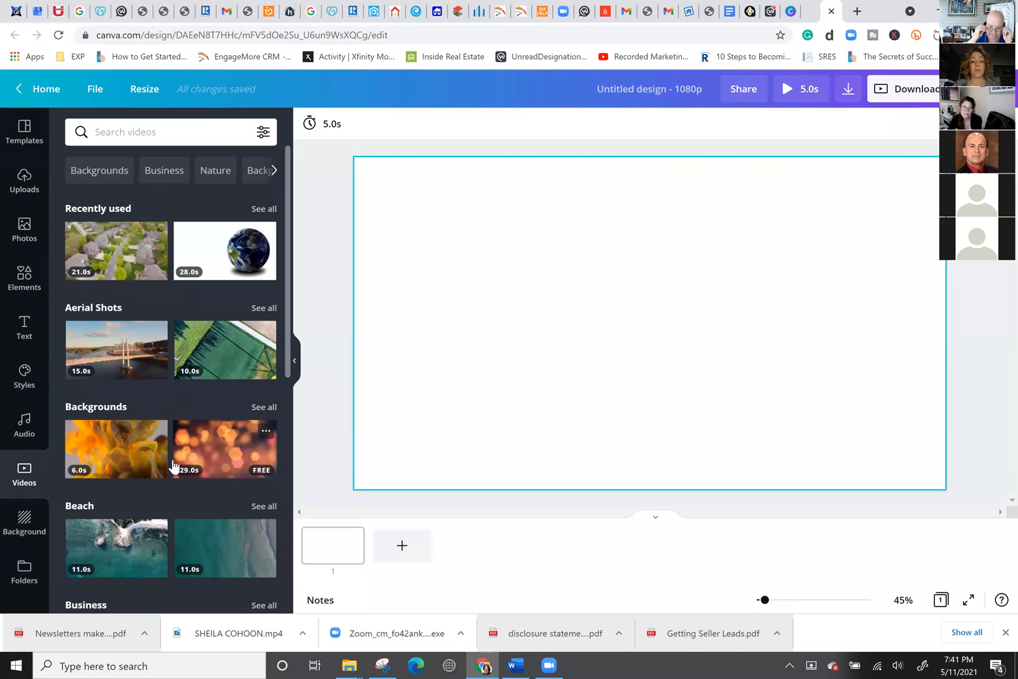
click(139, 267)
drag(403, 200, 330, 160)
drag(888, 457, 968, 481)
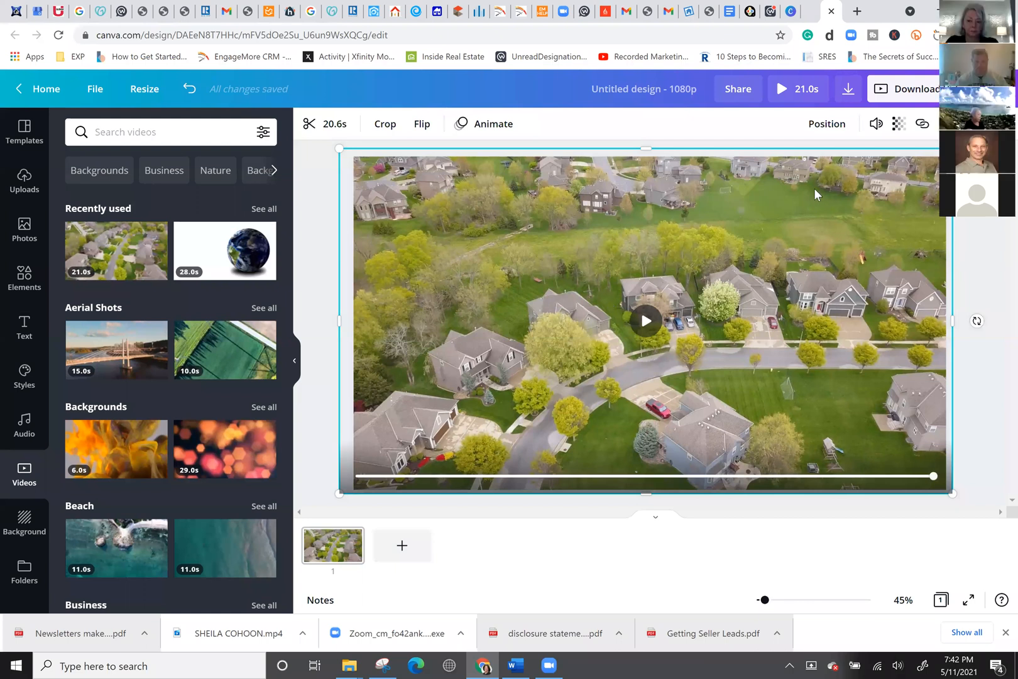
Set the aerial video's transparency to 40 and preview the faded clip.
click(901, 124)
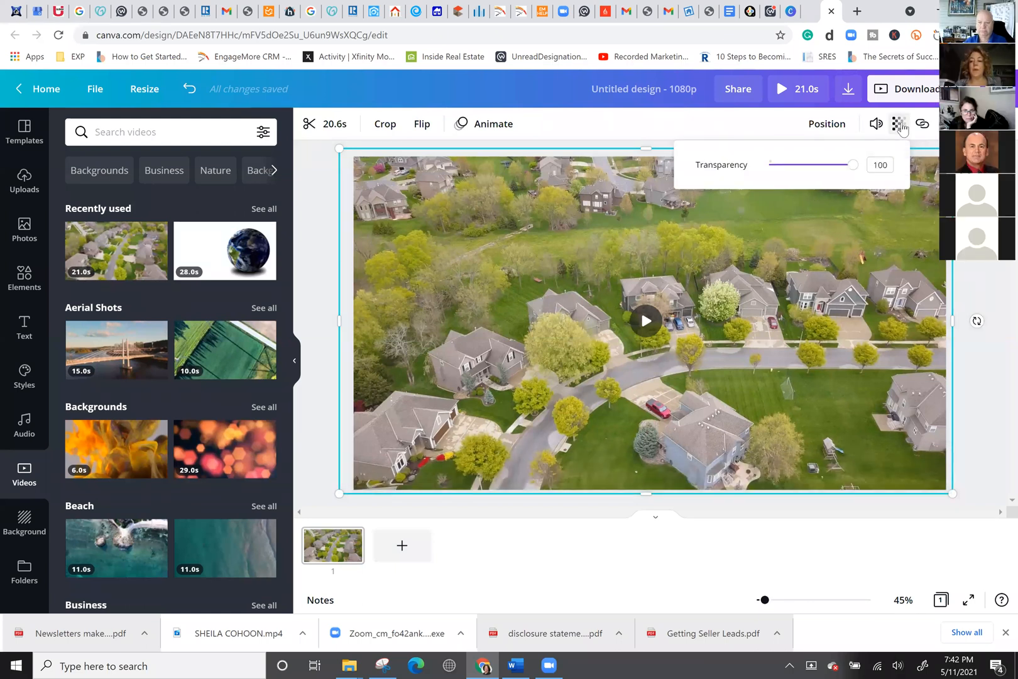
drag(820, 174, 804, 176)
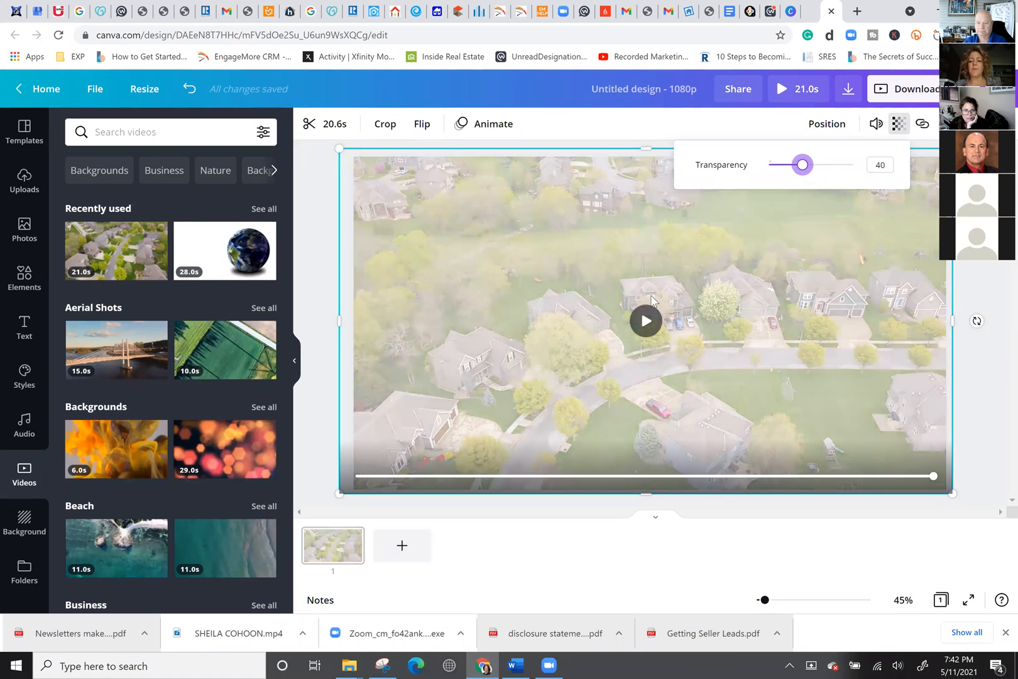
click(643, 324)
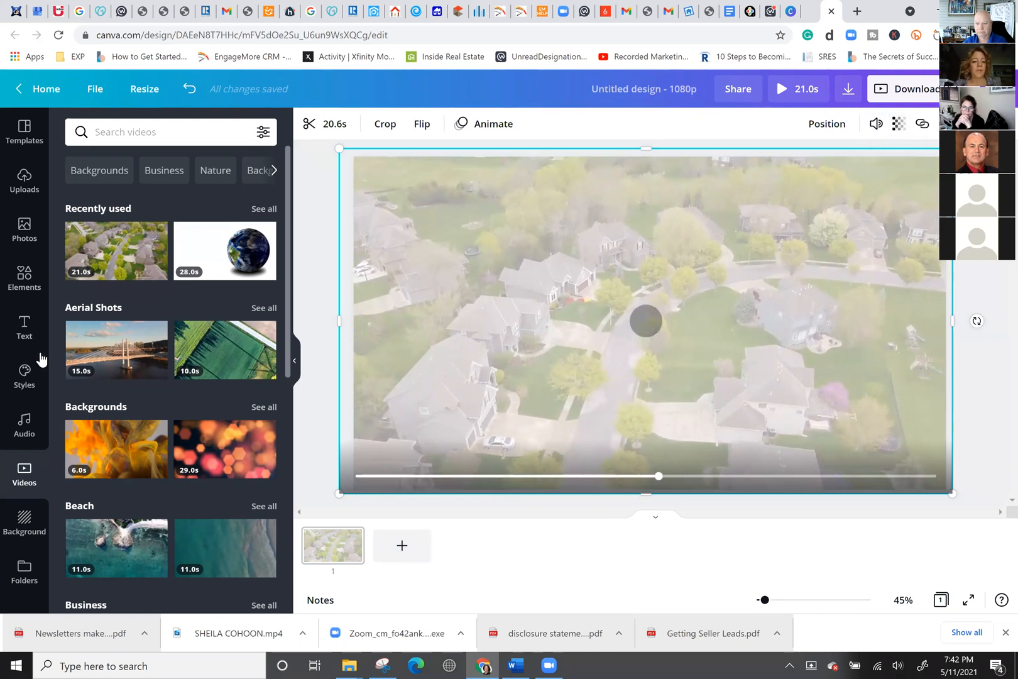
click(24, 325)
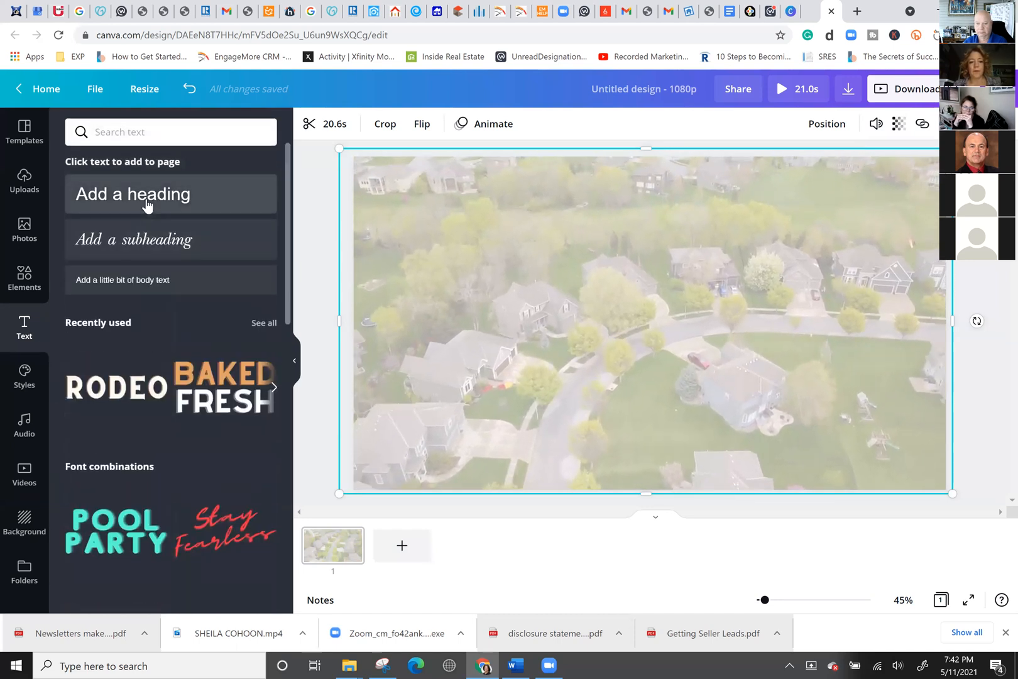
Add an enlarged 'CONTACT ME TODAY!' heading at the upper left, plus an orange square shape.
click(147, 205)
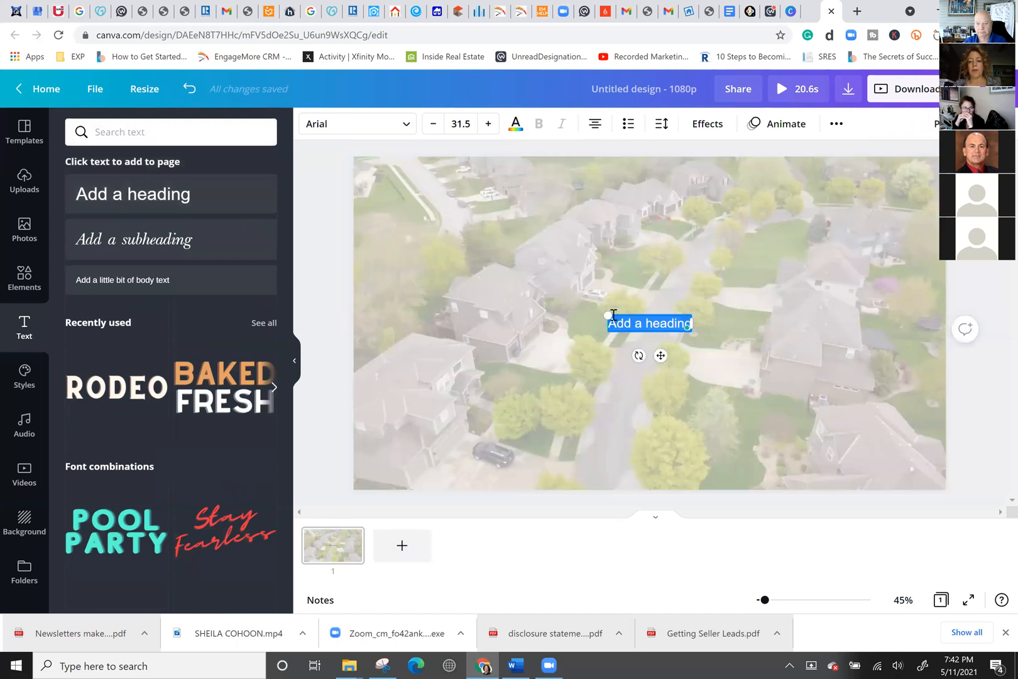
drag(579, 295, 579, 294)
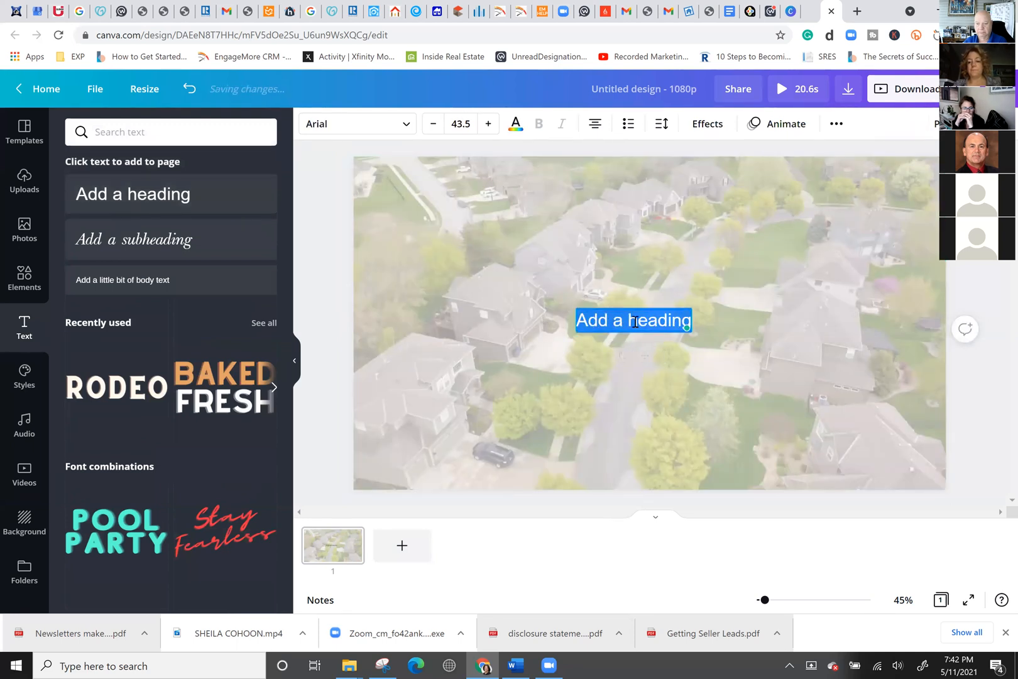
text(CON)
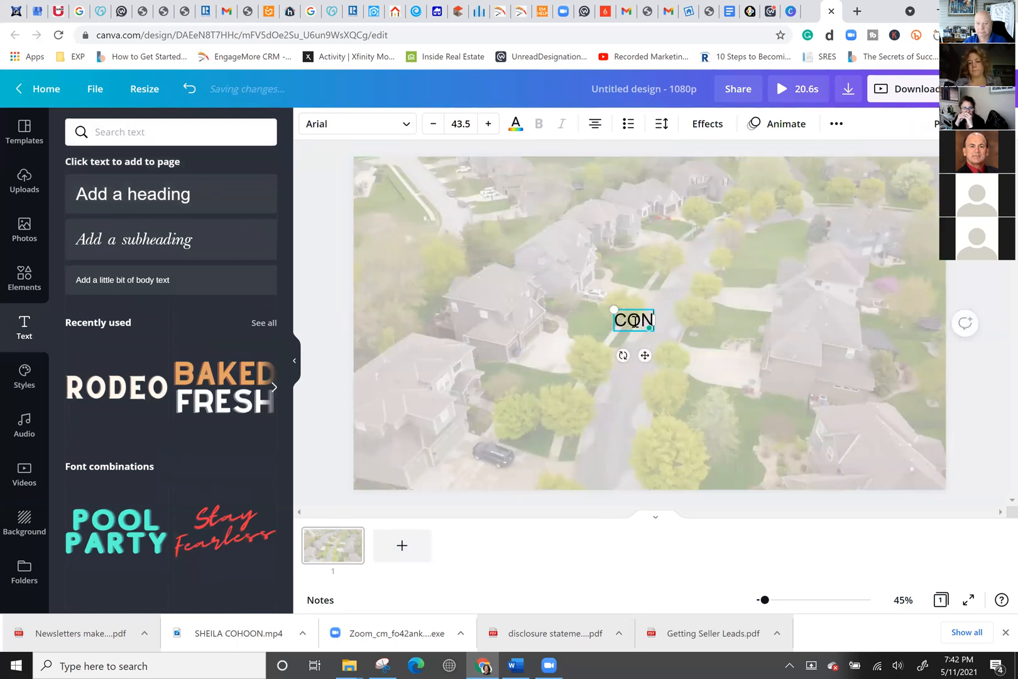
text(TACT ME)
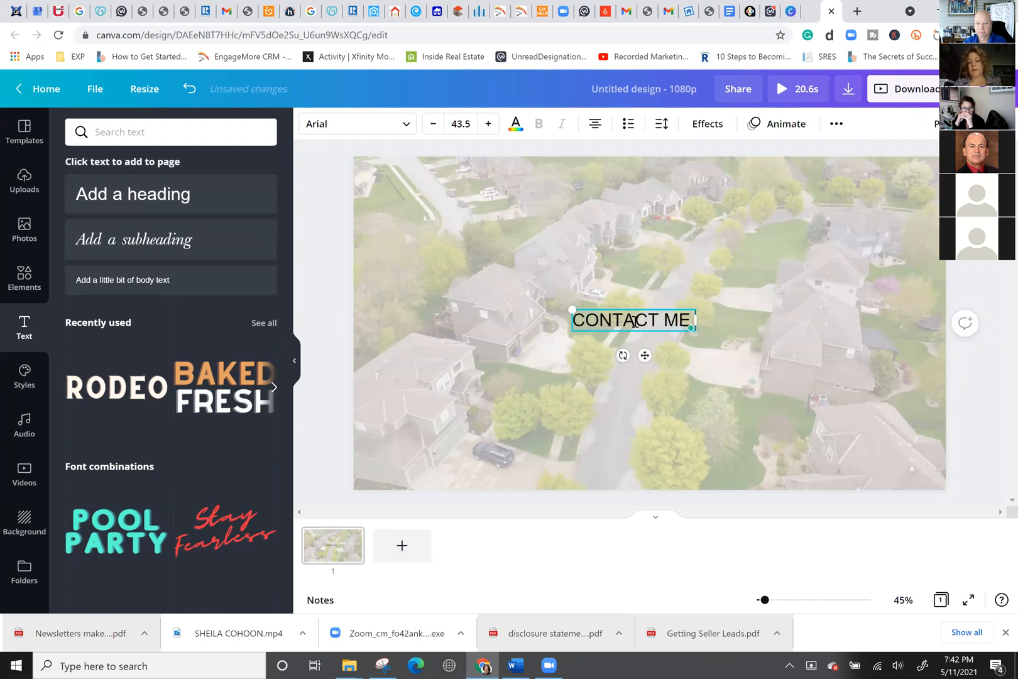
text( TODAY!)
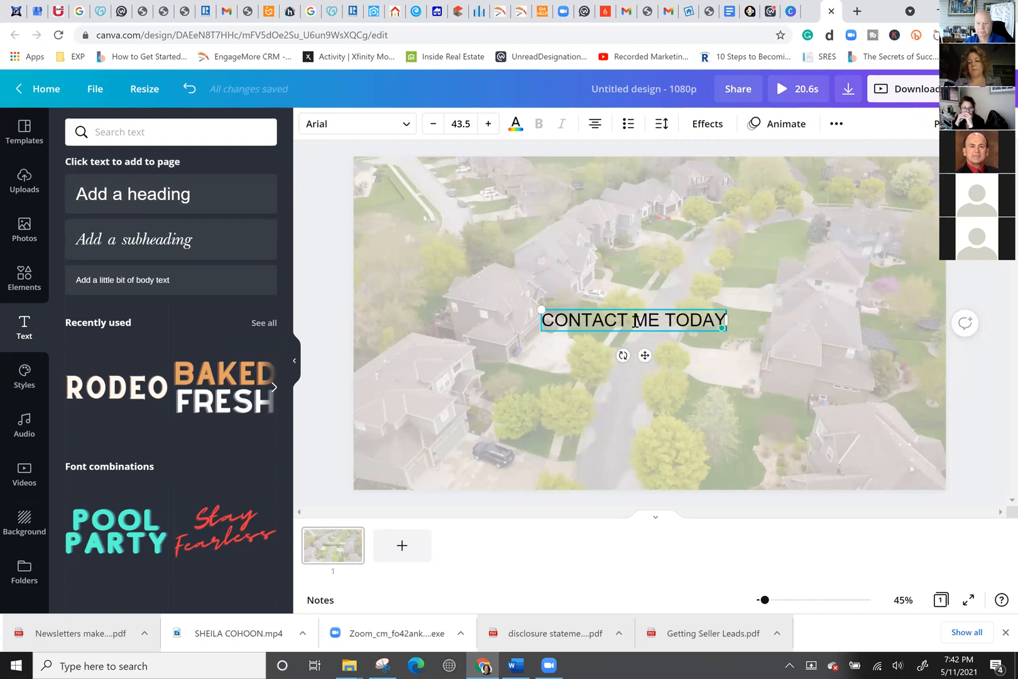
drag(644, 352, 487, 221)
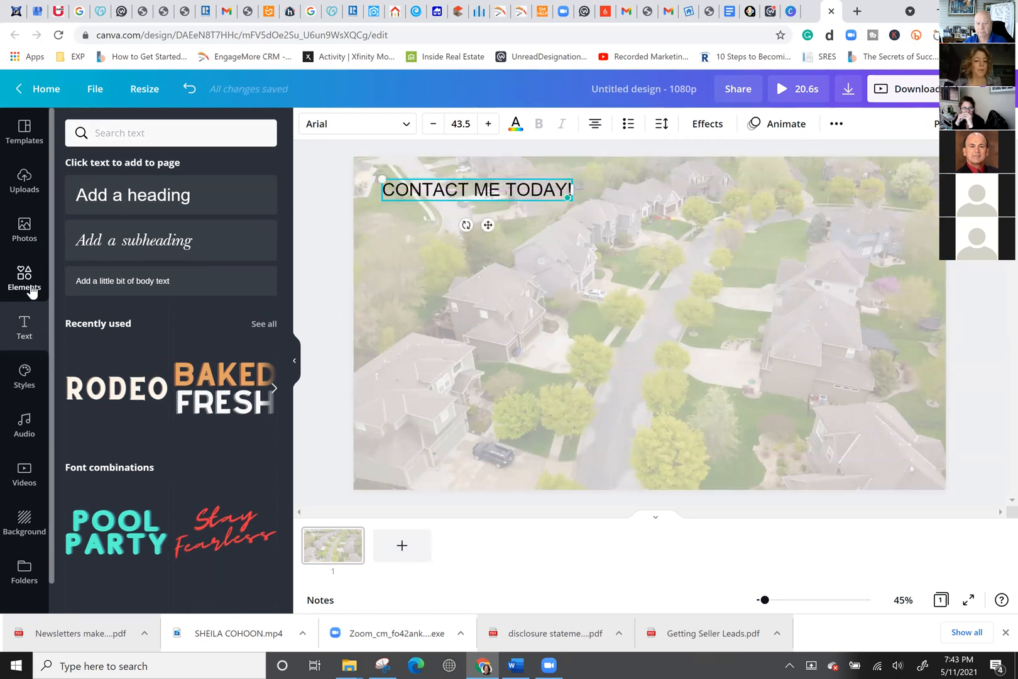
click(31, 288)
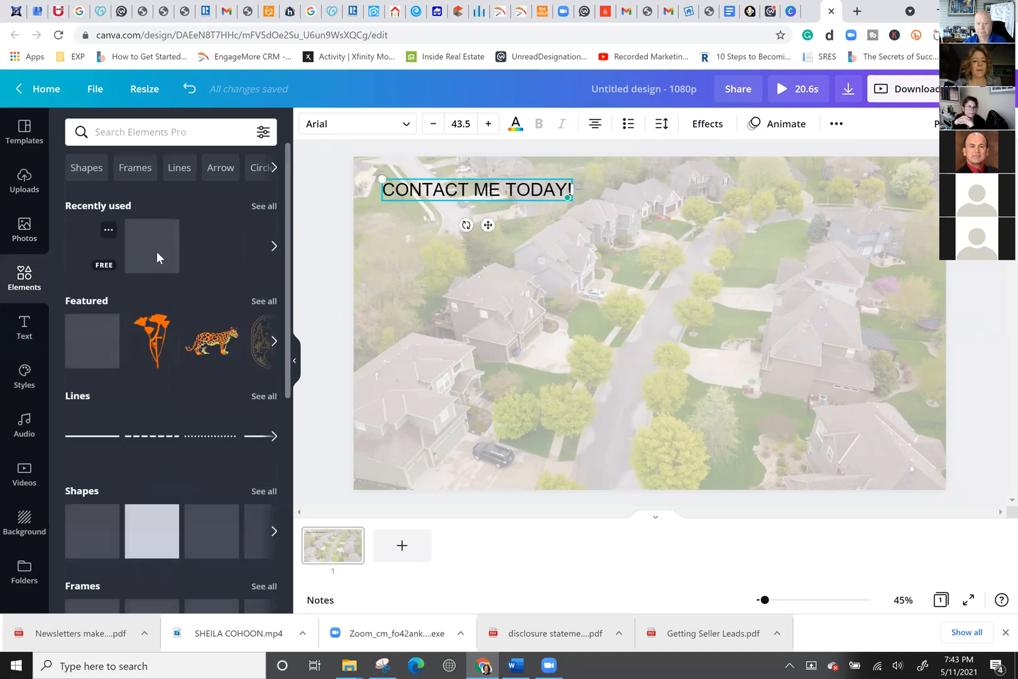
click(152, 532)
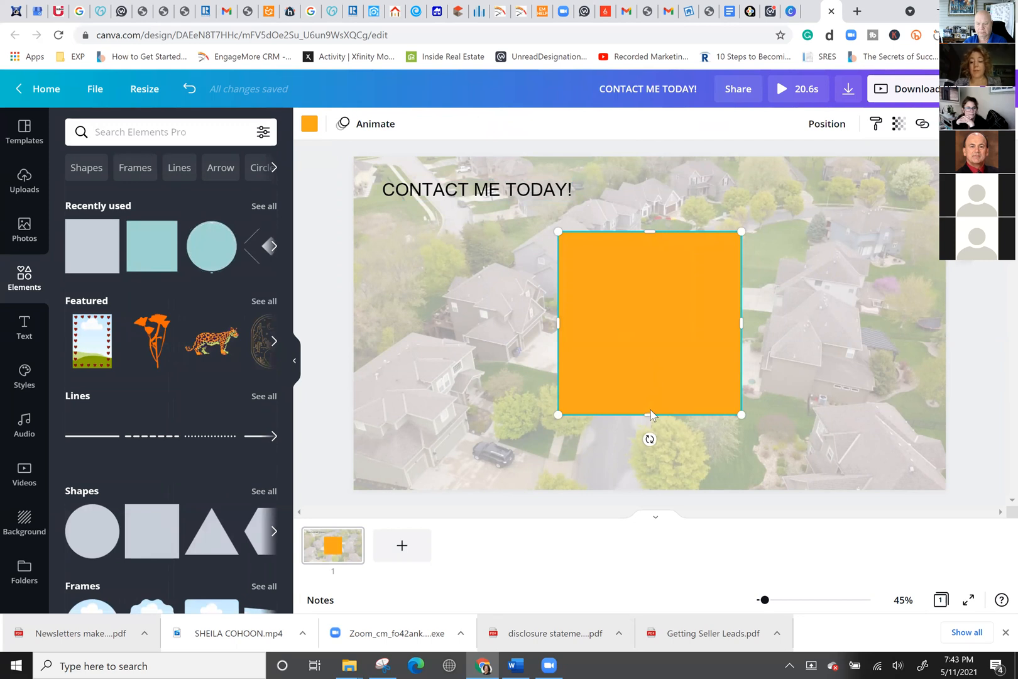
Swap the orange square for a teal square frame shrunk into the top-left corner.
key(Delete)
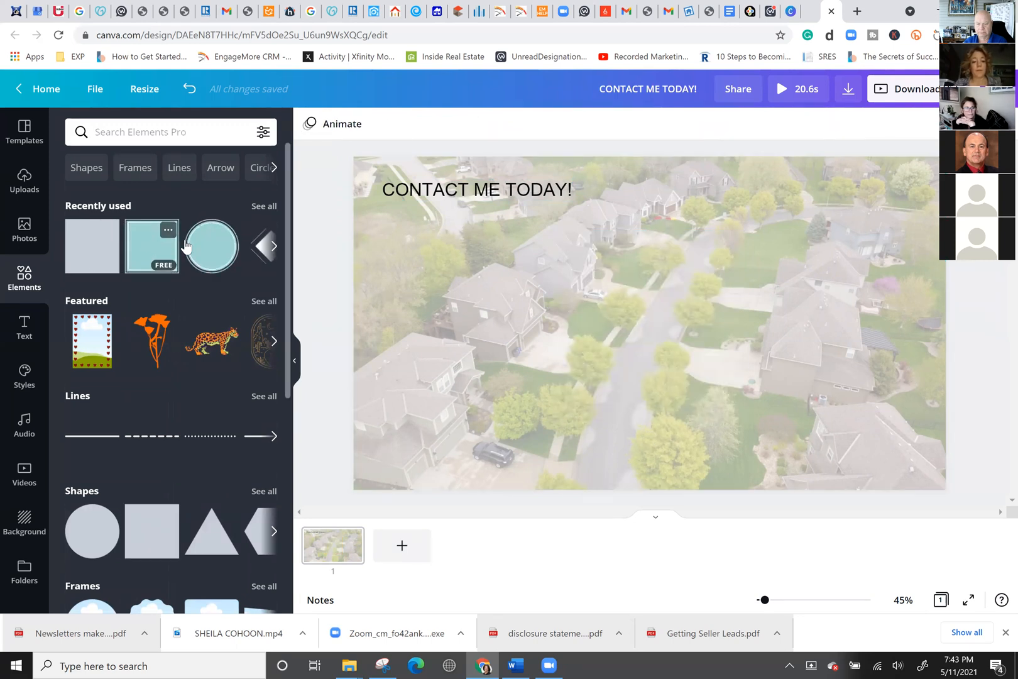
click(152, 245)
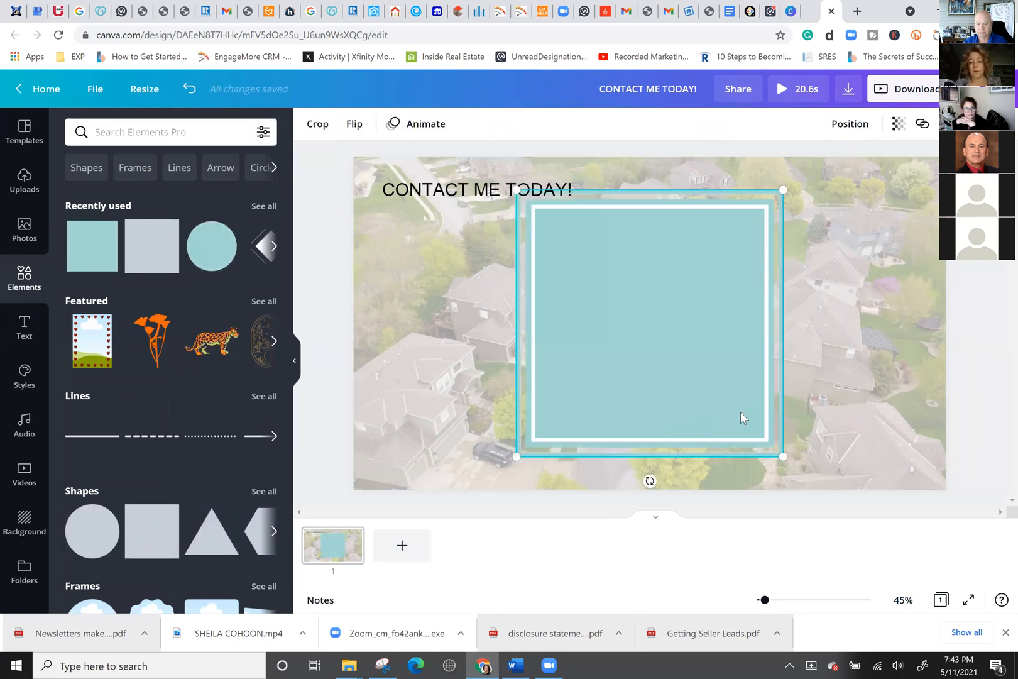
drag(531, 302, 489, 309)
drag(607, 420, 443, 241)
Stack CONTACT / ME / TODAY! on three lines and move the text onto the teal frame.
click(489, 200)
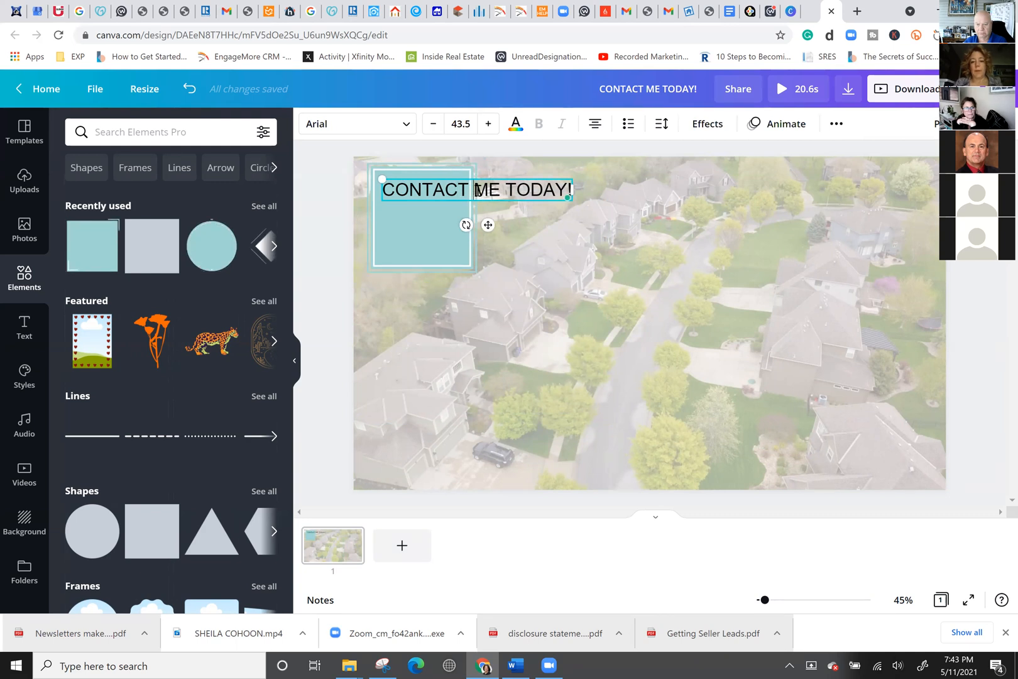
key(Return)
key(Right)
key(Right)
key(BackSpace)
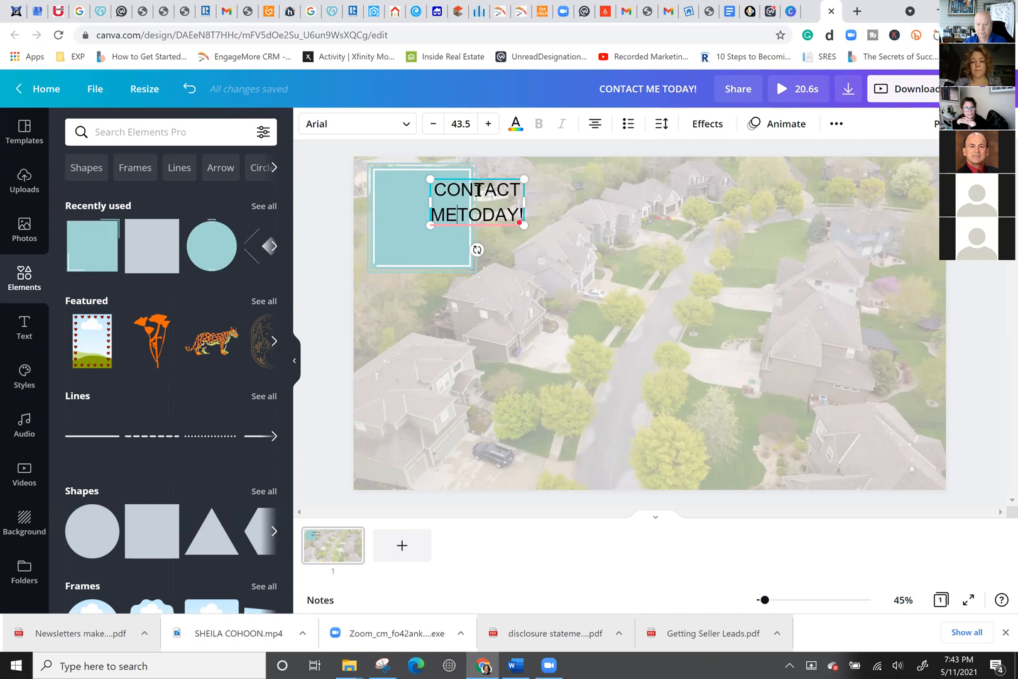
key(Return)
click(477, 273)
drag(476, 230, 431, 227)
Apply the Lift shadow effect at intensity 50 to the CONTACT ME TODAY! heading.
click(496, 218)
click(402, 181)
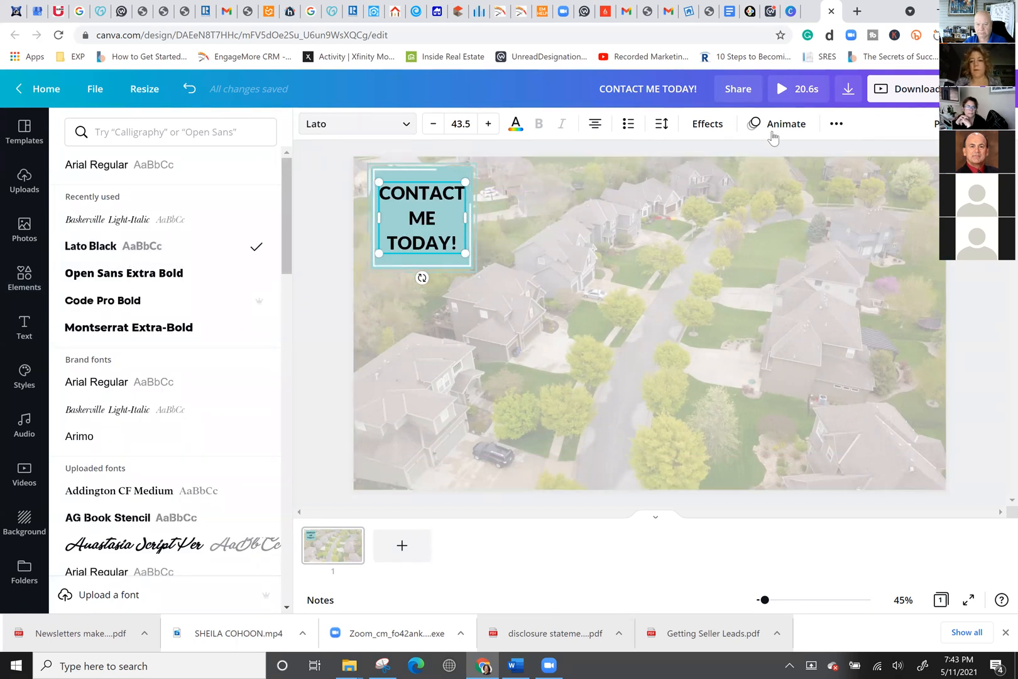
click(709, 124)
click(242, 212)
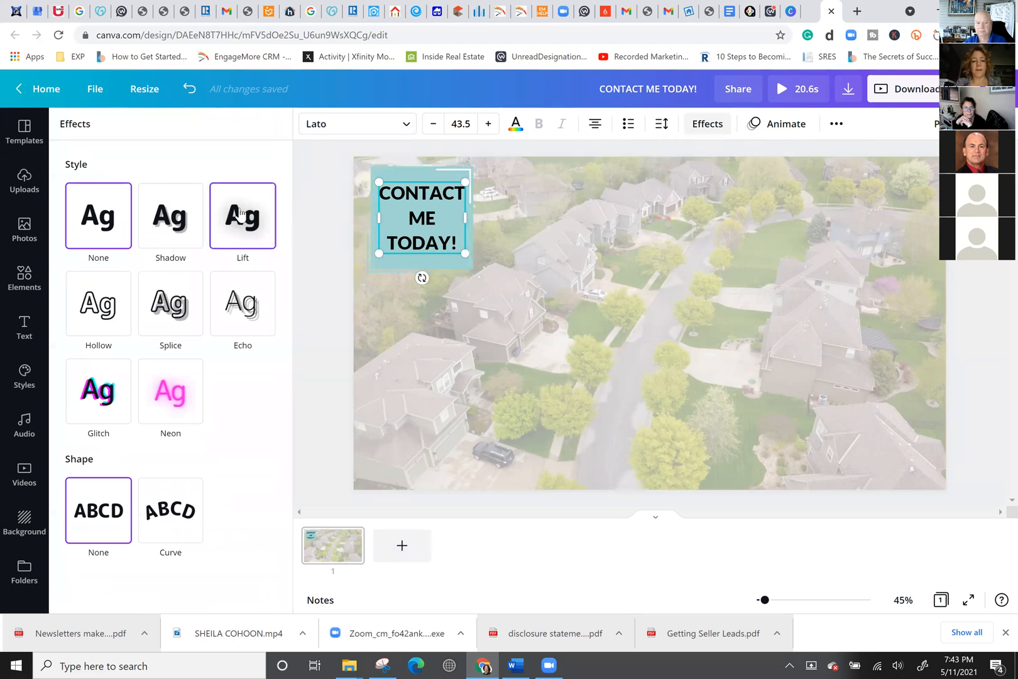
click(434, 295)
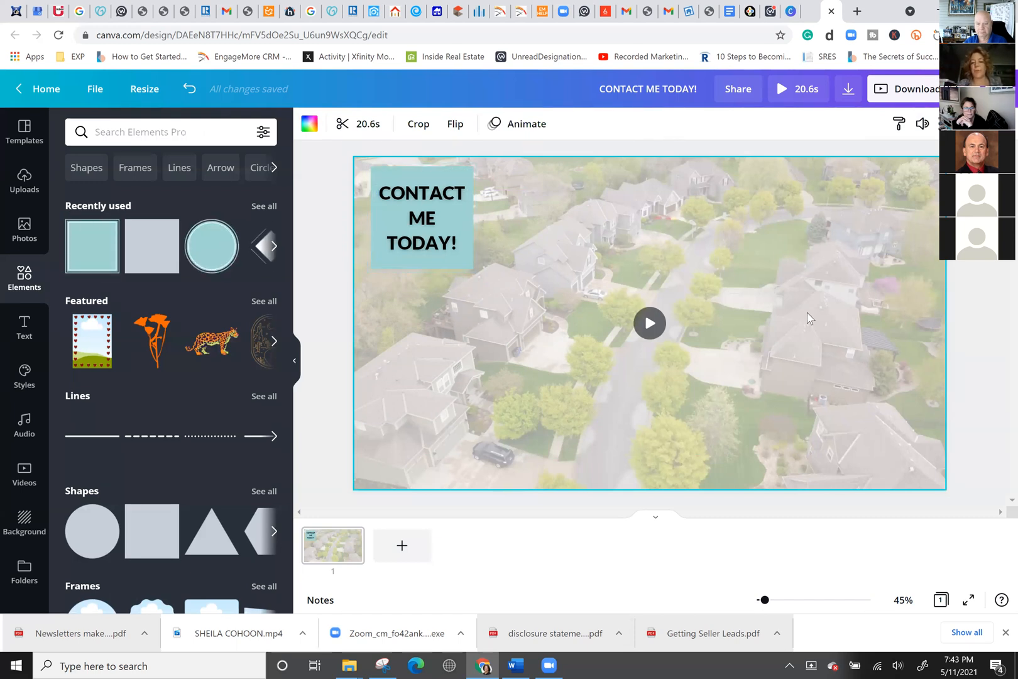
Preview the video, dismiss the 20.6s trim timeline unchanged, and show the stock video library.
click(649, 323)
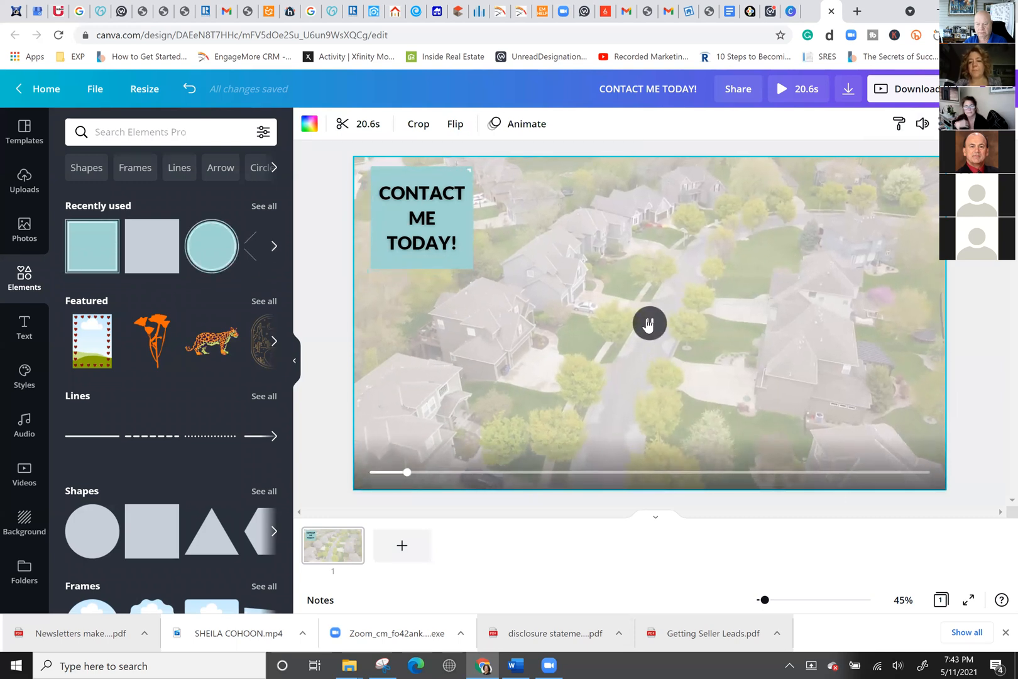
click(362, 124)
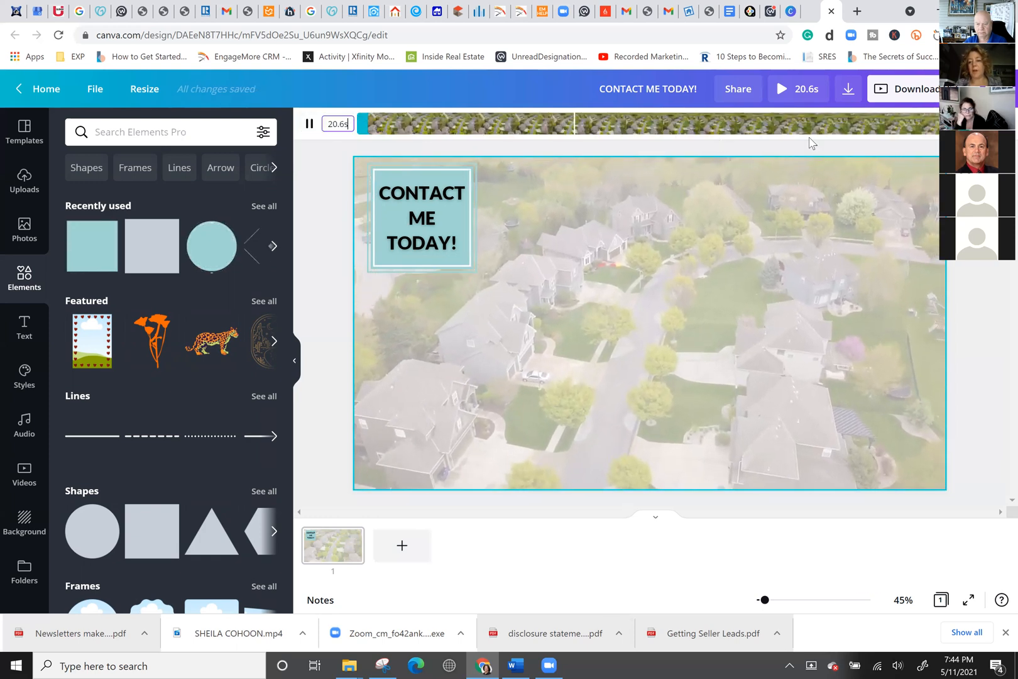
click(289, 231)
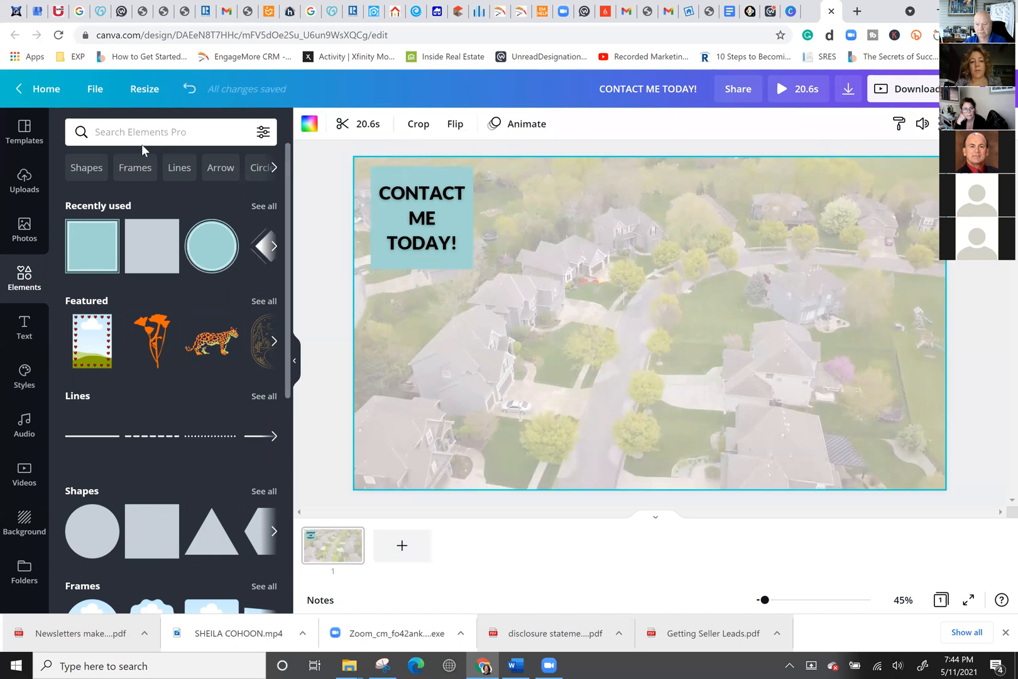
click(25, 475)
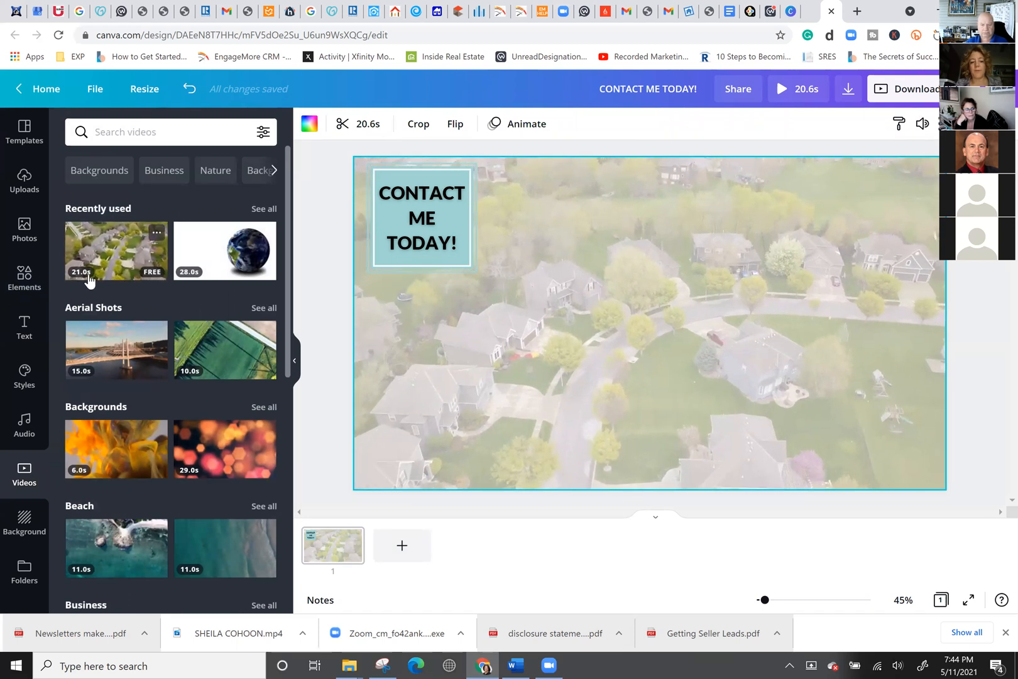
Search the stock videos for 'NEIGHBORHOODS', then revise the query to 'NEIGHBORHOOD VIDO'.
scroll(121, 389, down, 5)
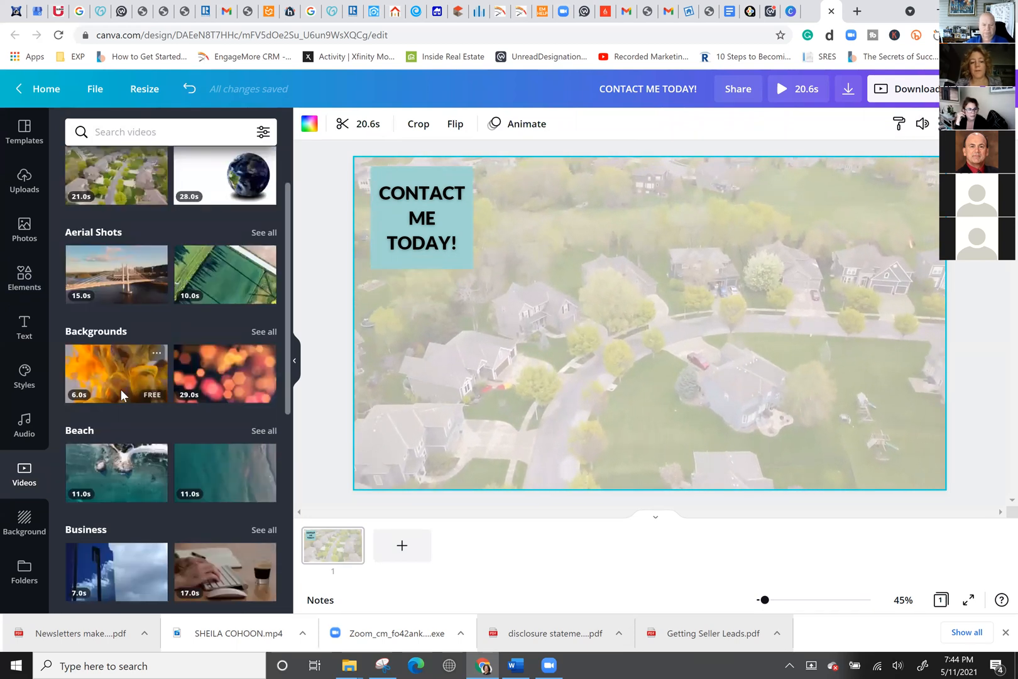
scroll(121, 394, down, 3)
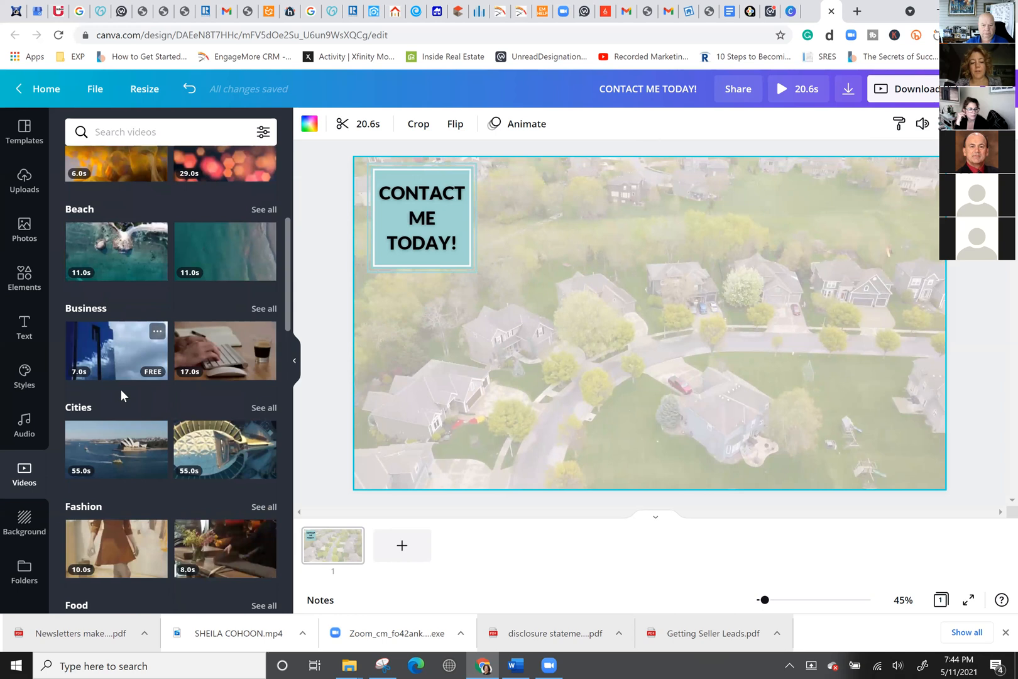
scroll(120, 390, up, 8)
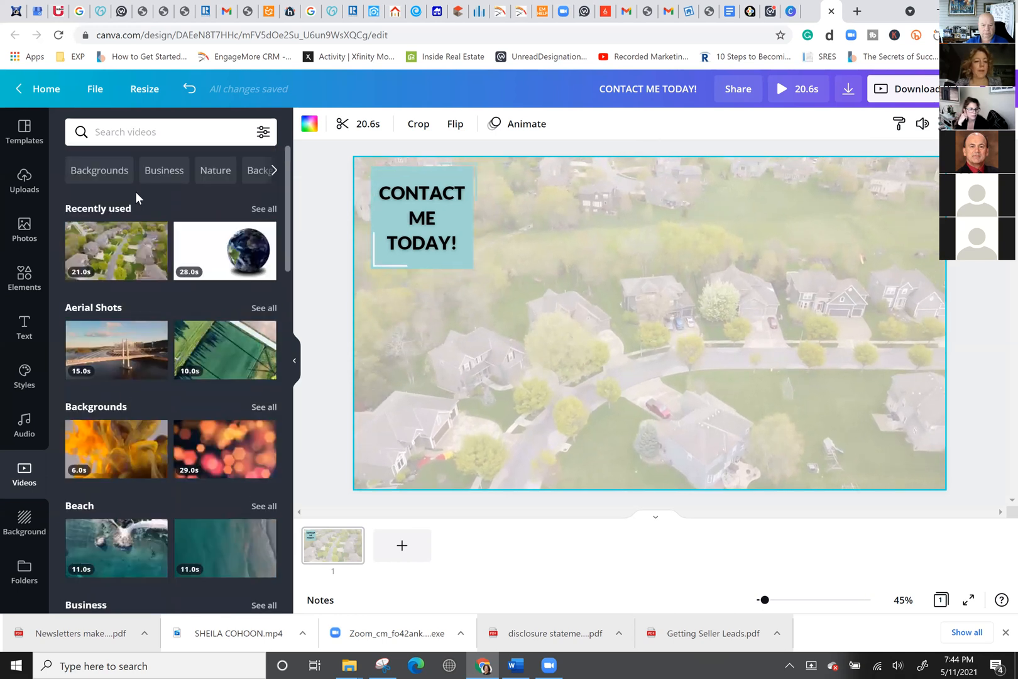
click(139, 129)
text(NEIGH)
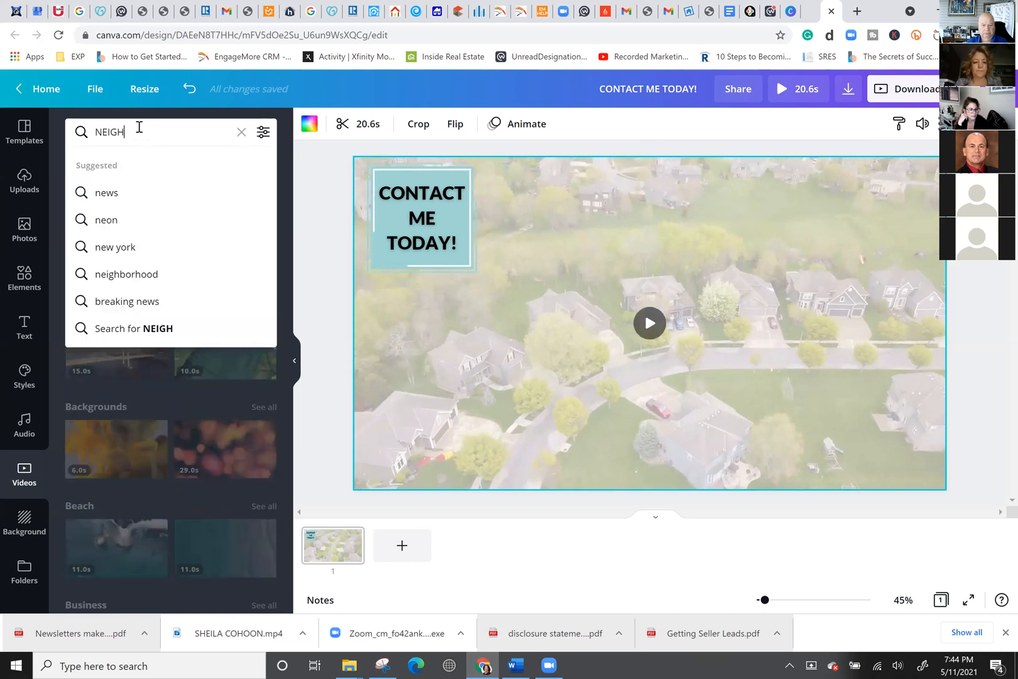
text(BORHOODS)
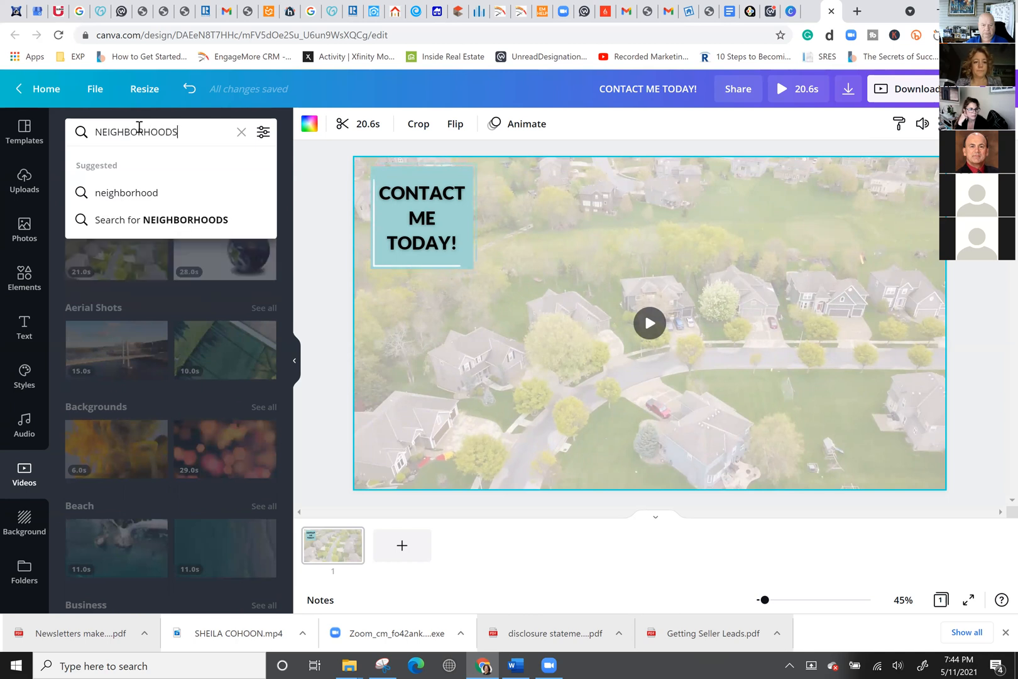
key(Return)
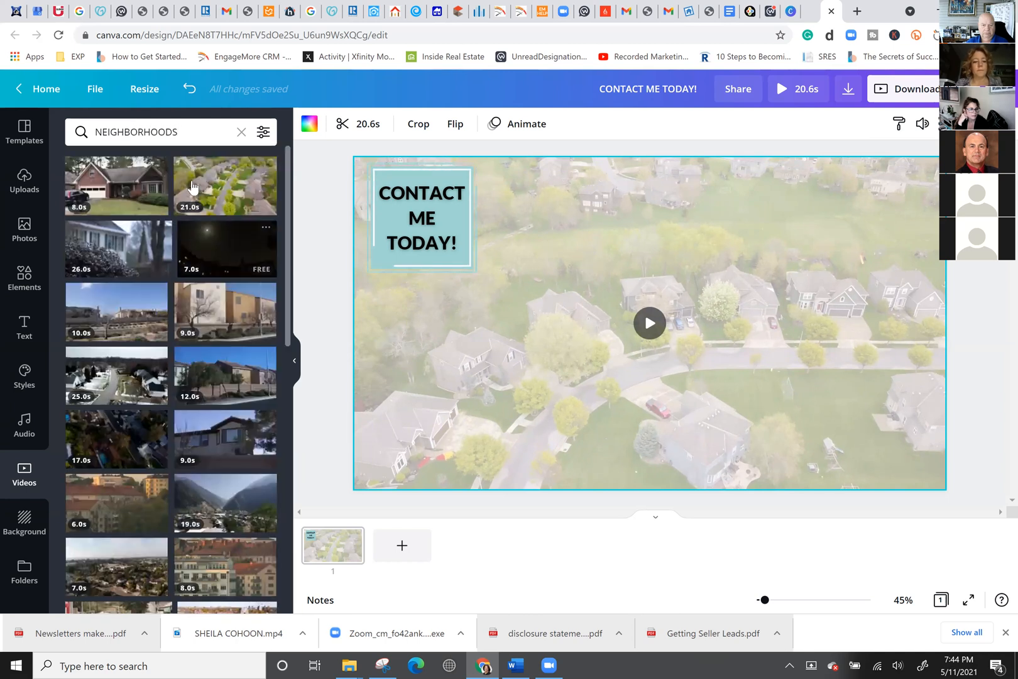
click(142, 130)
drag(146, 132, 262, 156)
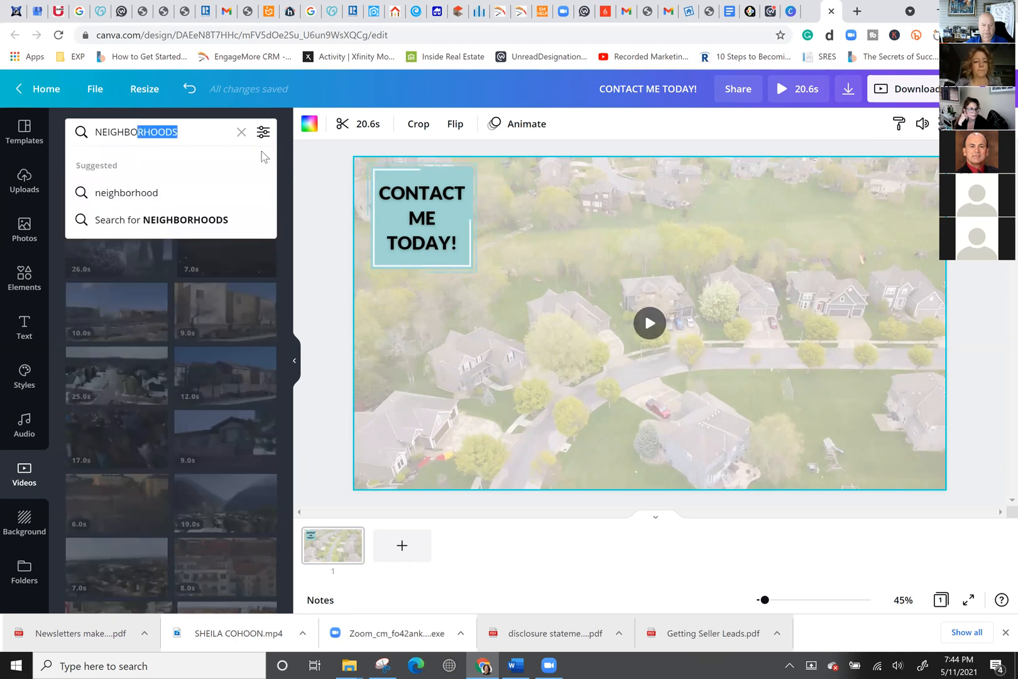
text(HOOD VIDO)
key(Return)
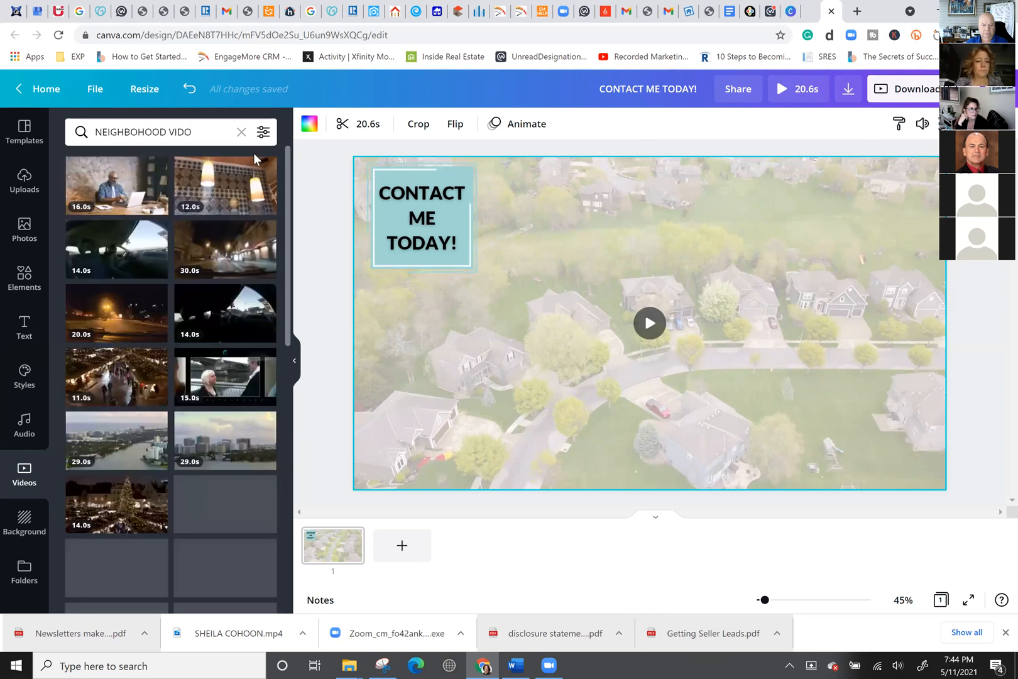
Fix the typos so the search runs for 'NEIGHBORHOOD VIDEO', then start a 'FLORIDA' query.
click(208, 137)
key(BackSpace)
text(EO)
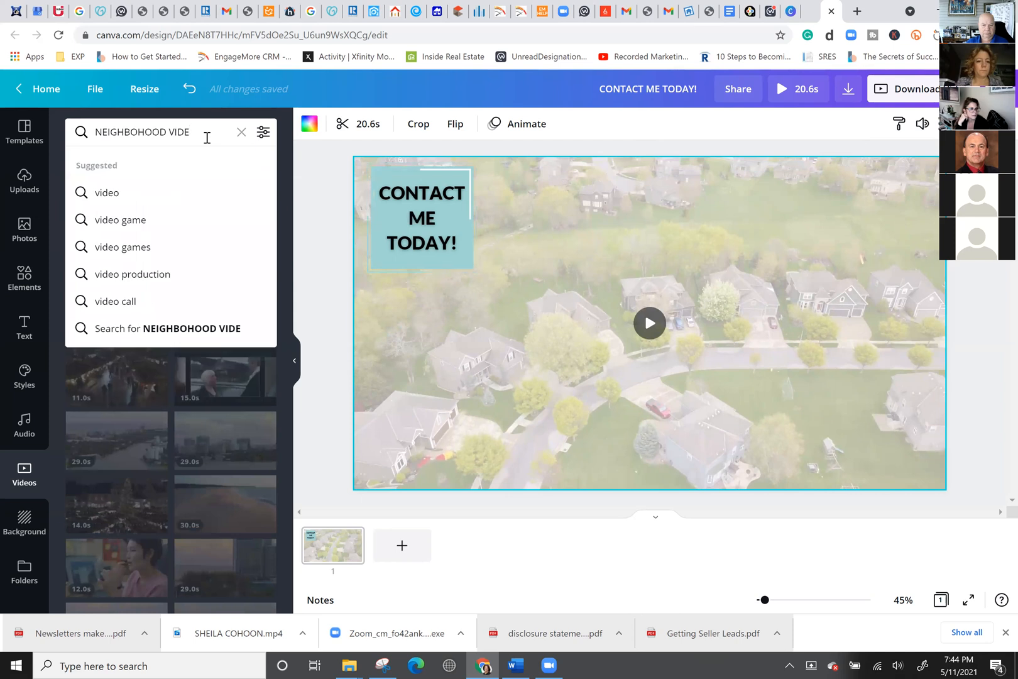
key(Return)
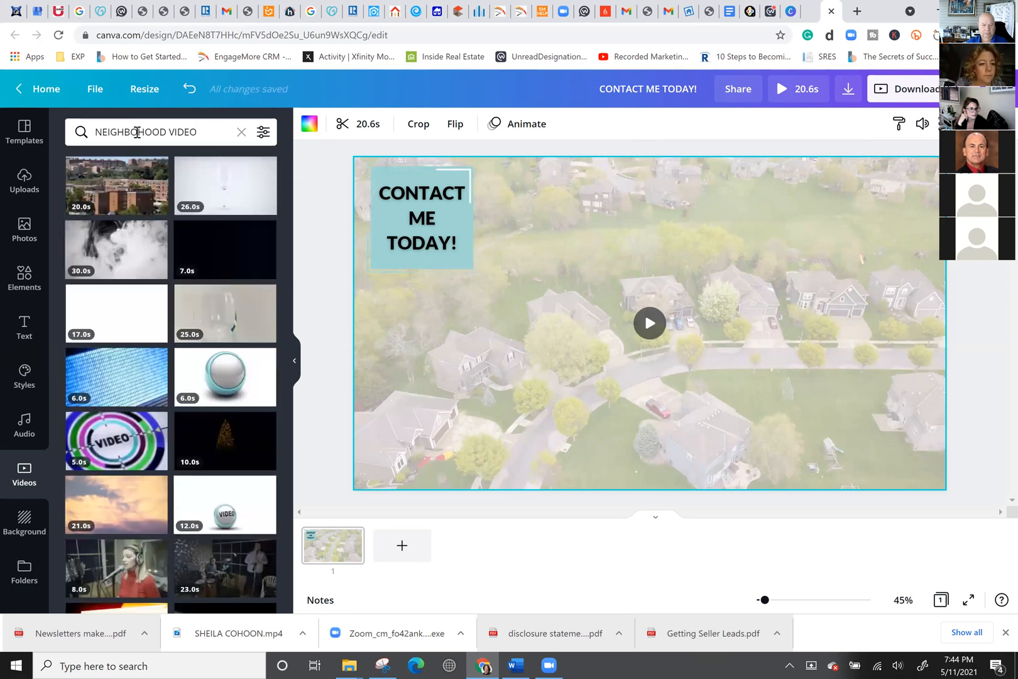
click(137, 133)
key(BackSpace)
key(Return)
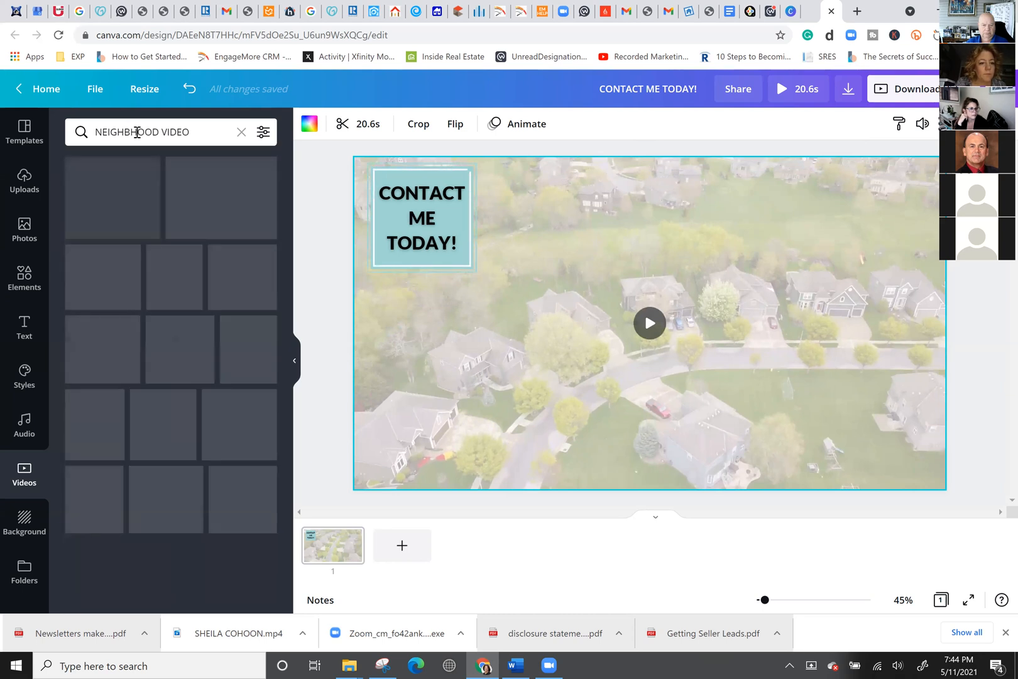
click(129, 132)
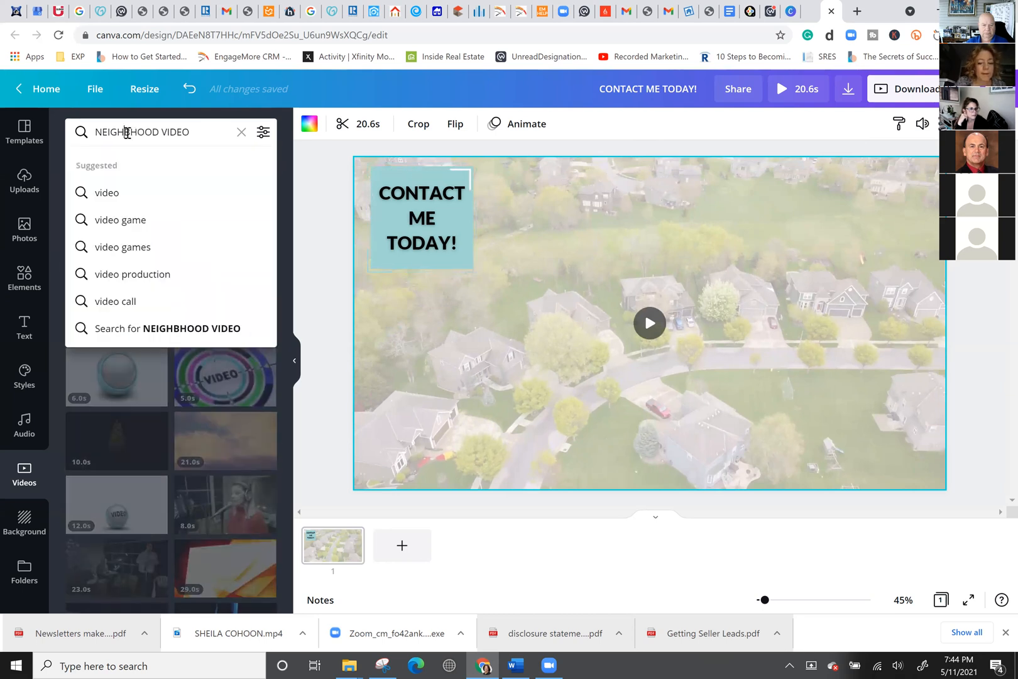
text(OR)
key(Return)
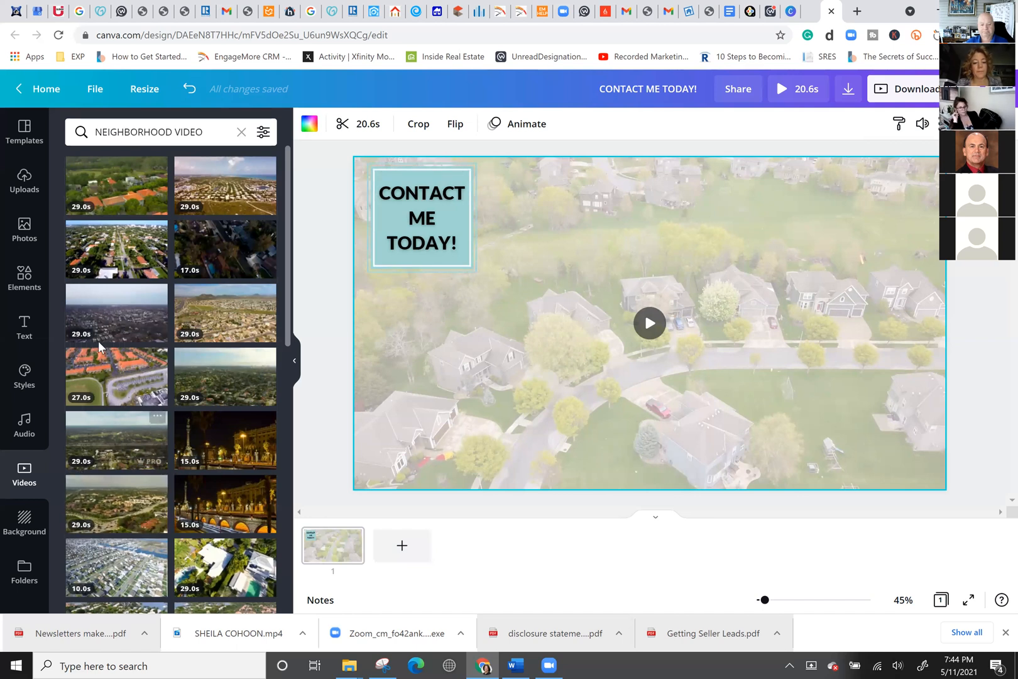
drag(211, 131, 81, 130)
text(FLOR)
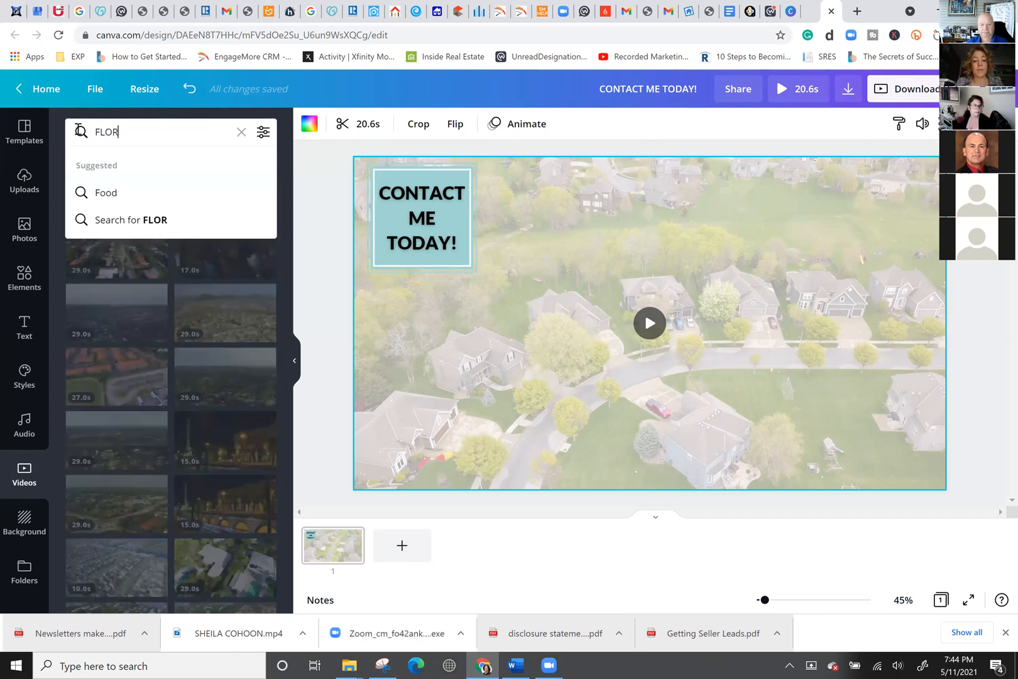
text(IDA)
Search stock videos for 'FLORIDA', then for 'FLORIDA NEIGHBORHOOD'.
key(Return)
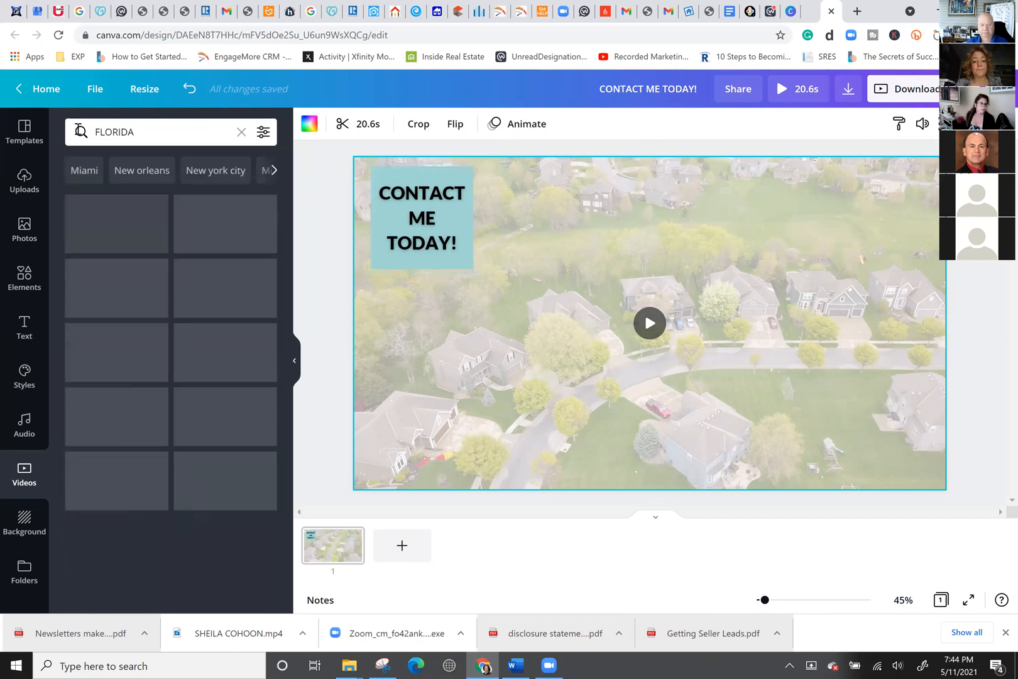
click(139, 135)
text(NEIGH)
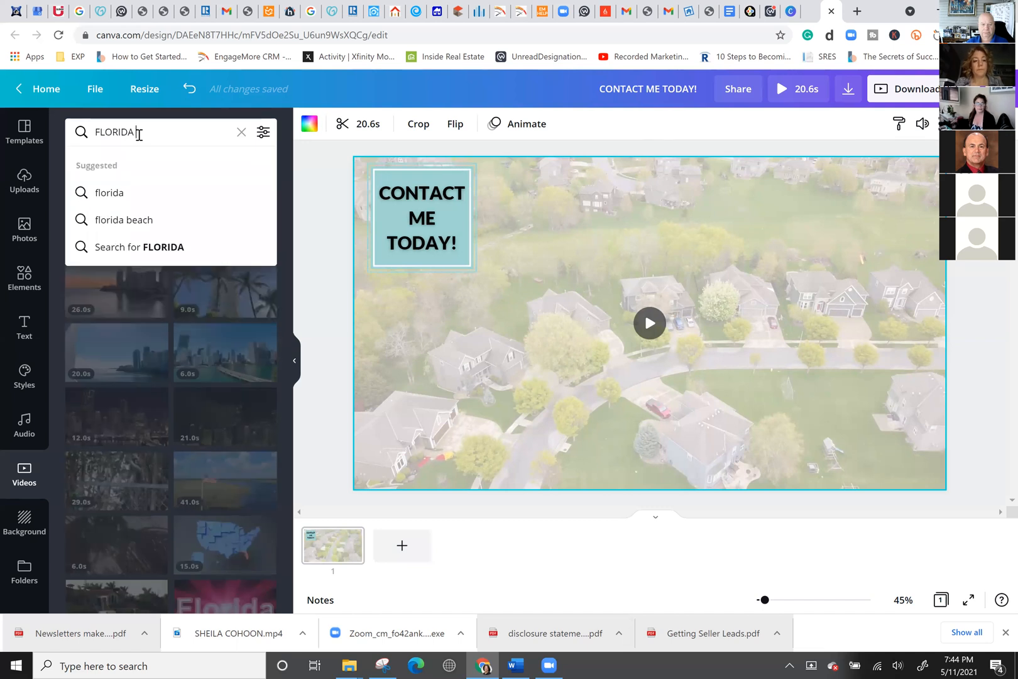
text(BORHOOD)
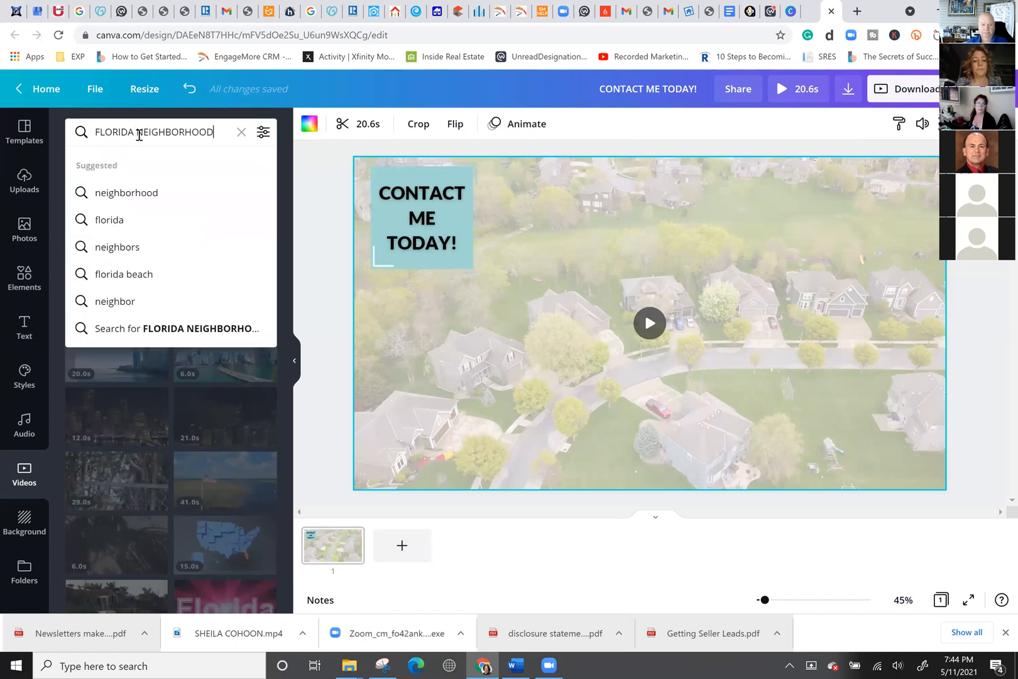
key(Return)
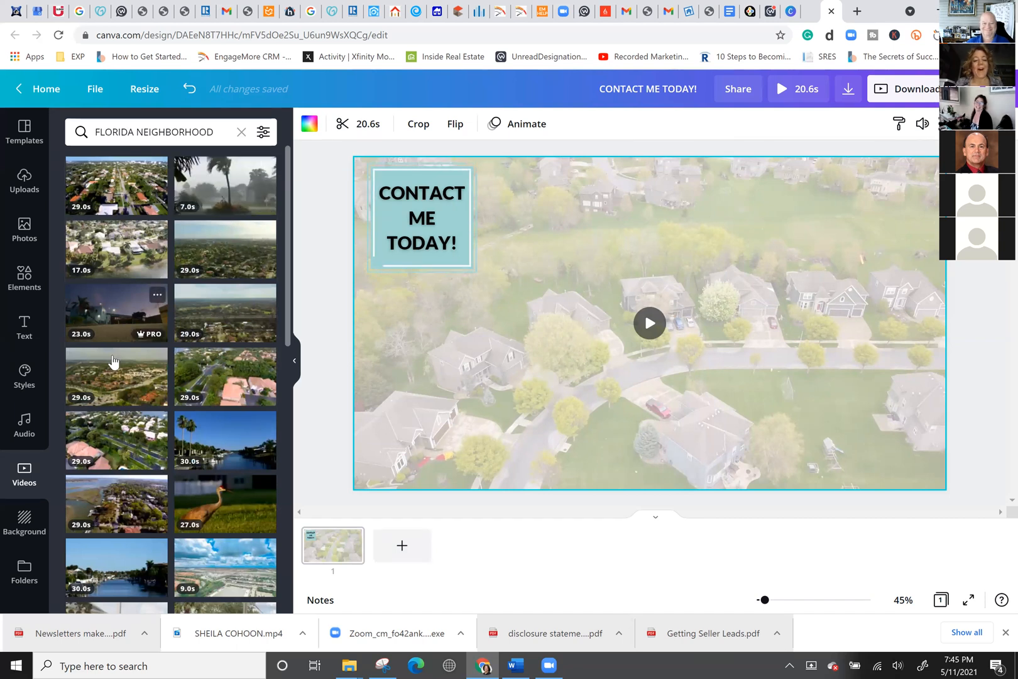
Search for 'DETROIT' videos, add the night skyline clip, then delete it from the design.
double_click(137, 120)
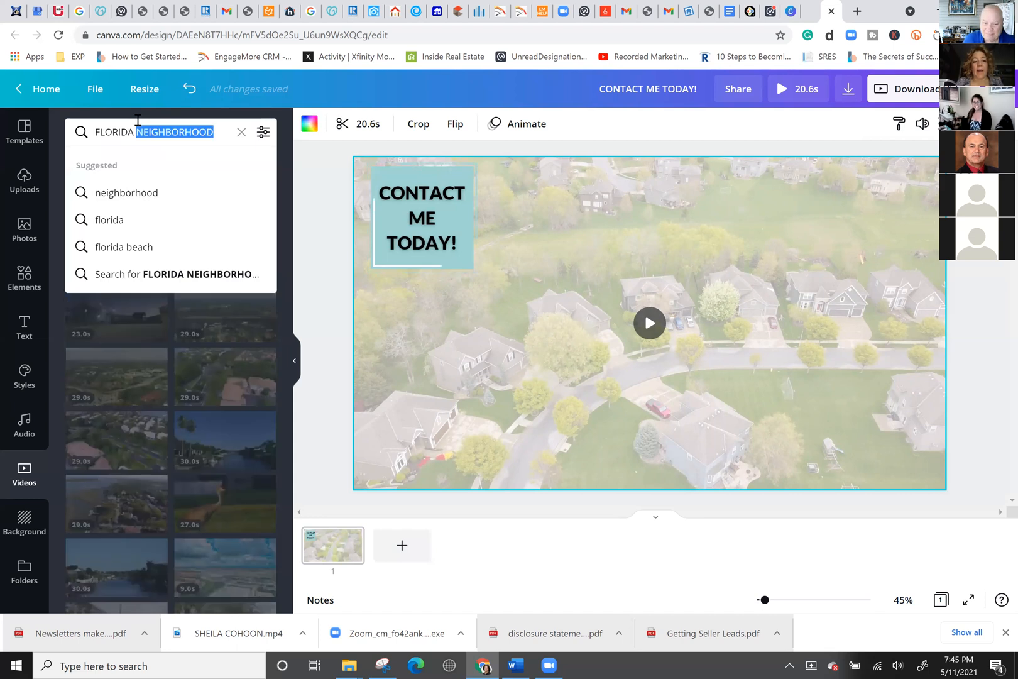
click(138, 120)
text(DETROIT)
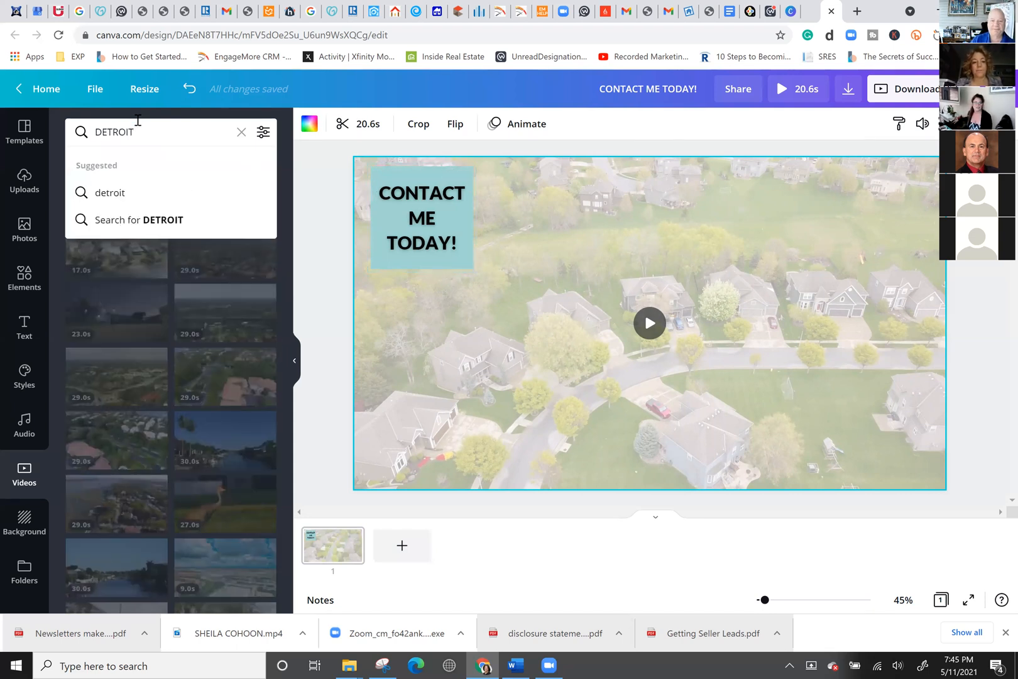
key(Return)
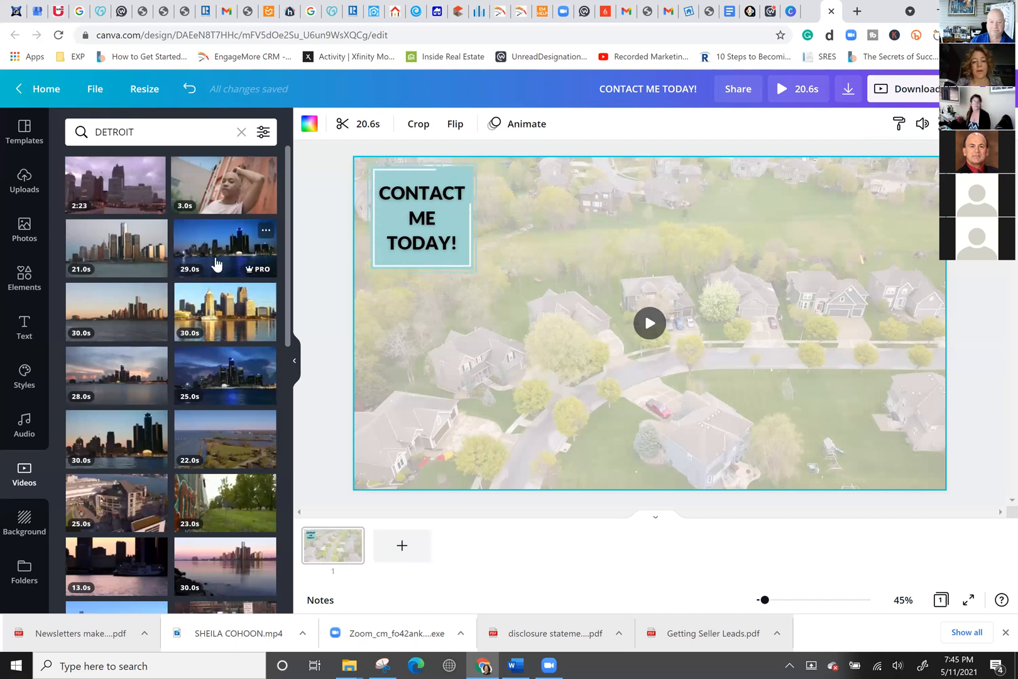
click(215, 260)
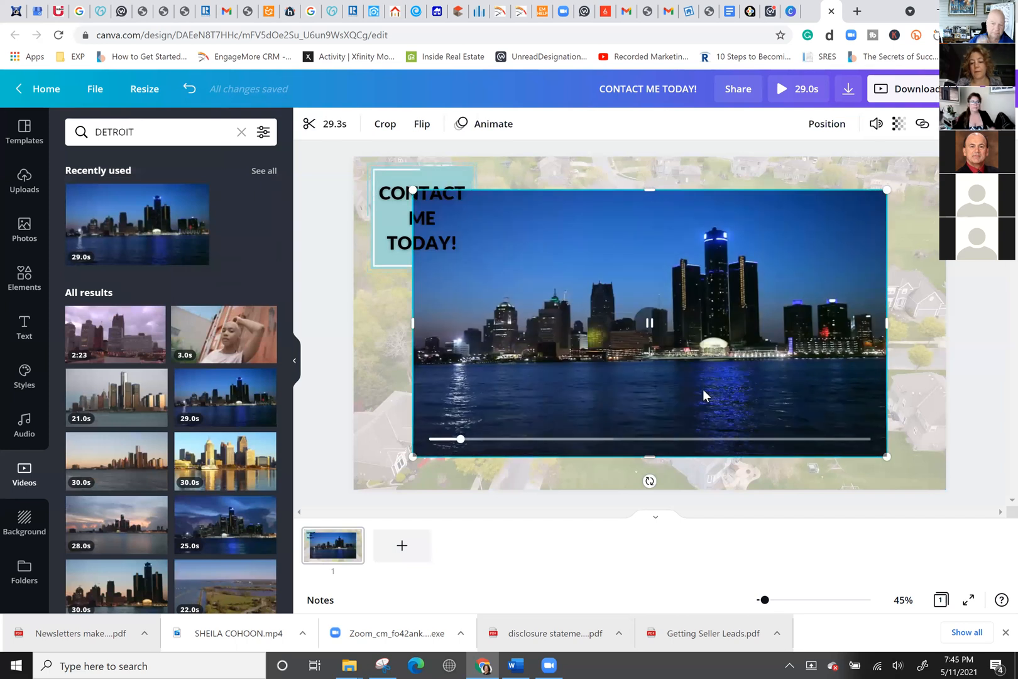
key(Delete)
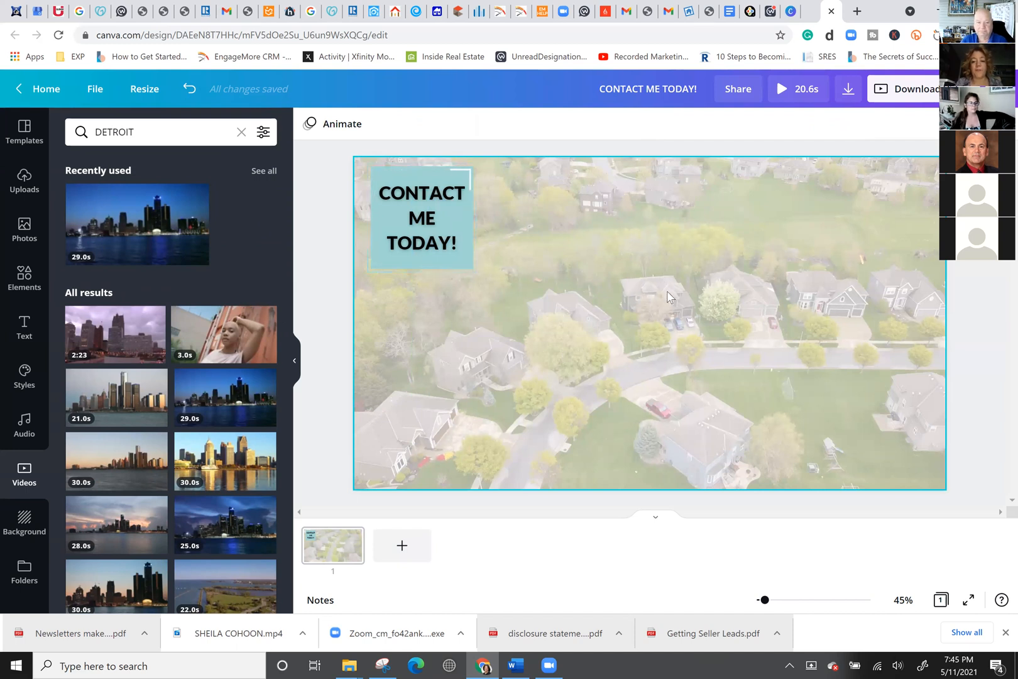
Download the CONTACT ME TODAY! design with file type MP4 Video.
click(849, 92)
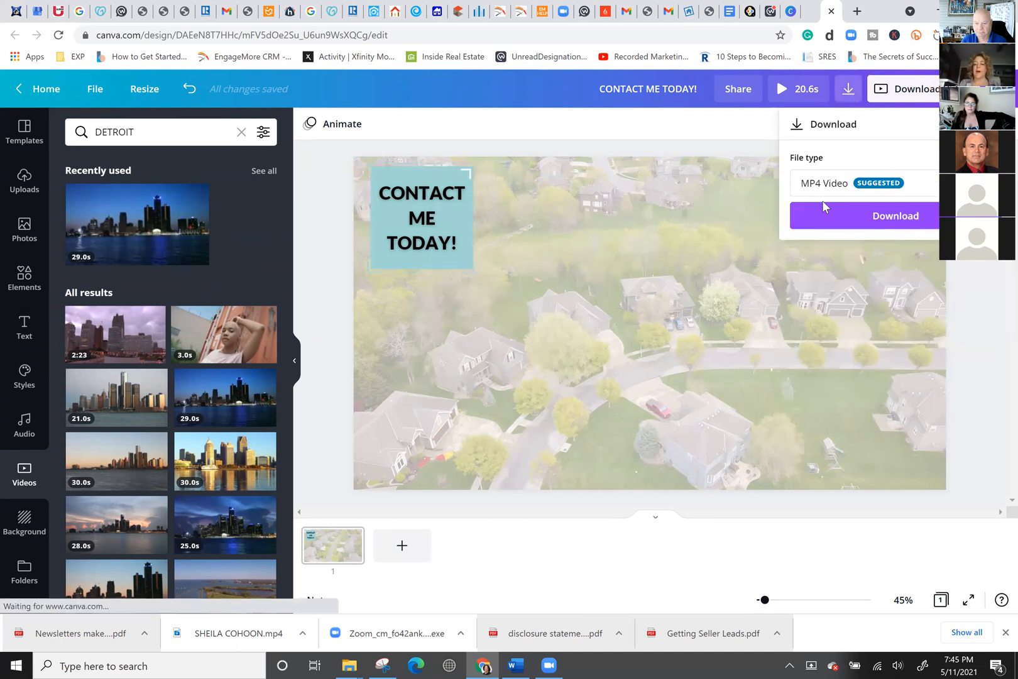
click(851, 216)
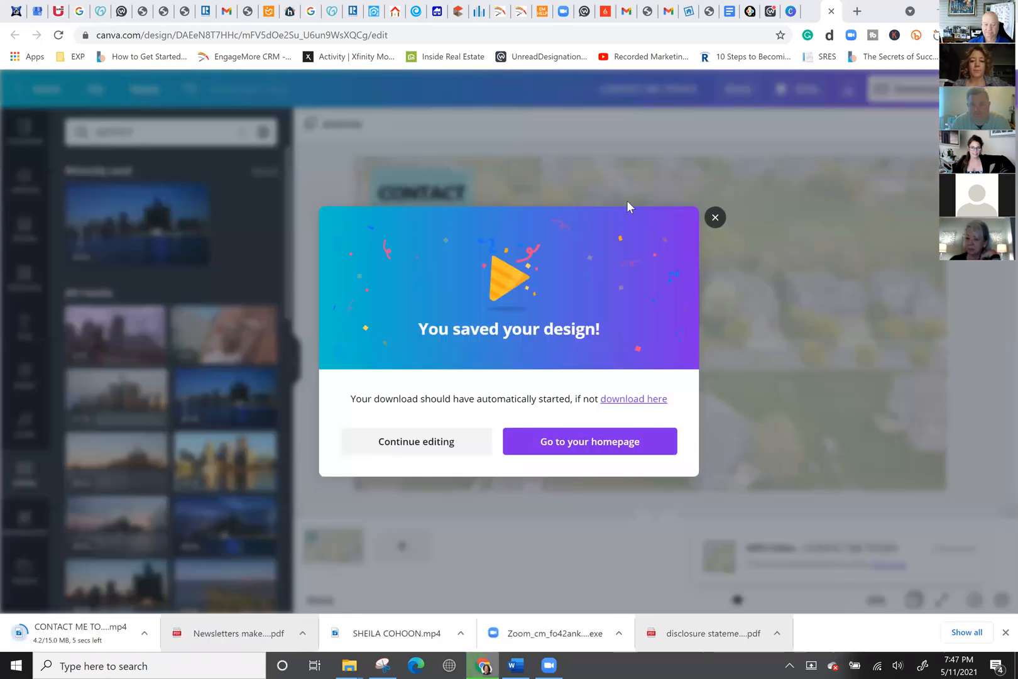
Close the 'You saved your design!' message and add a blank 5.0s page 2.
click(716, 217)
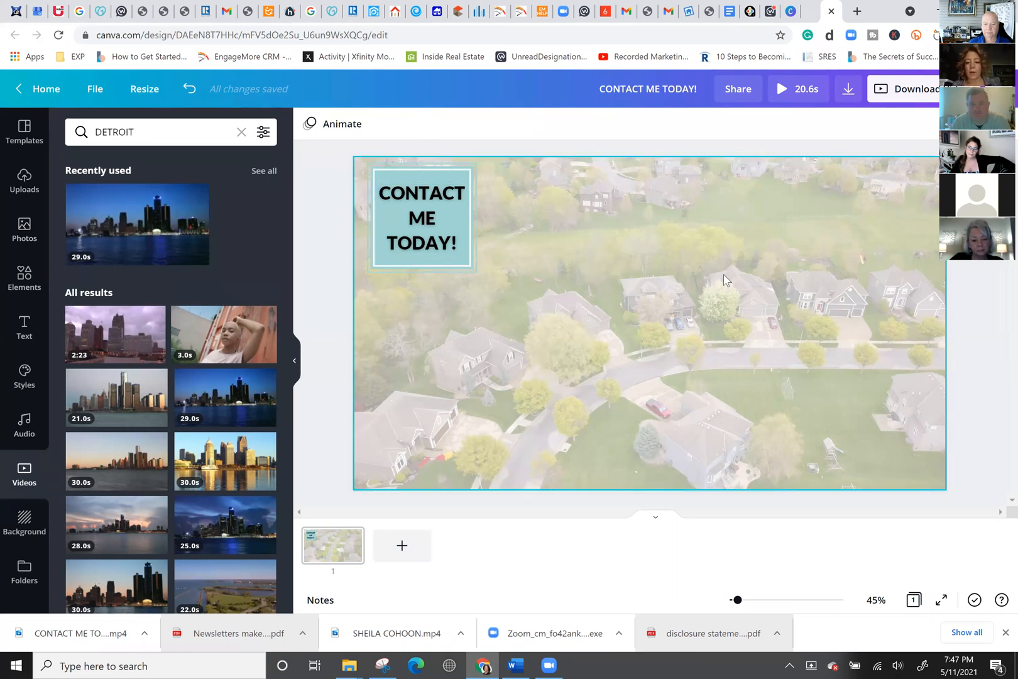
click(402, 545)
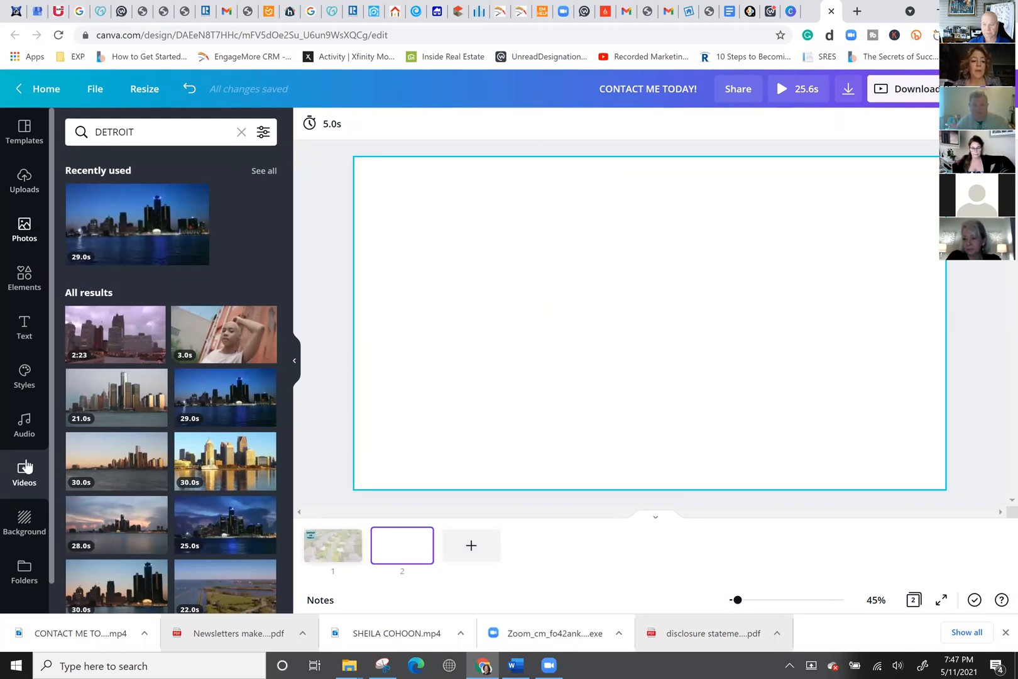
Add the Agent Photos portrait of the woman against green foliage to page 2.
click(22, 573)
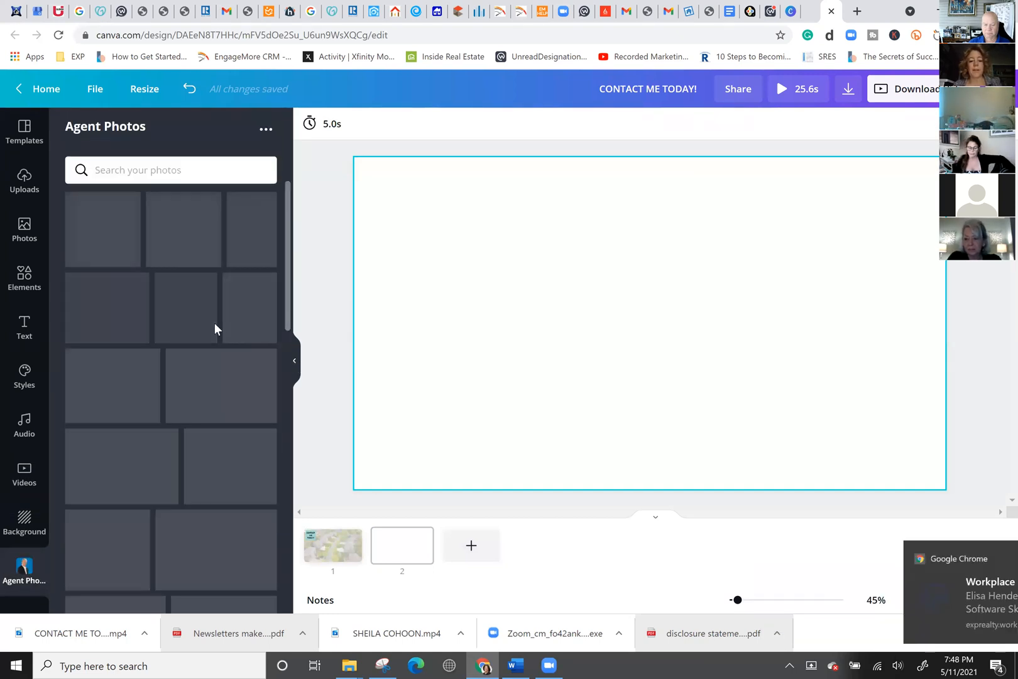
scroll(204, 463, down, 1)
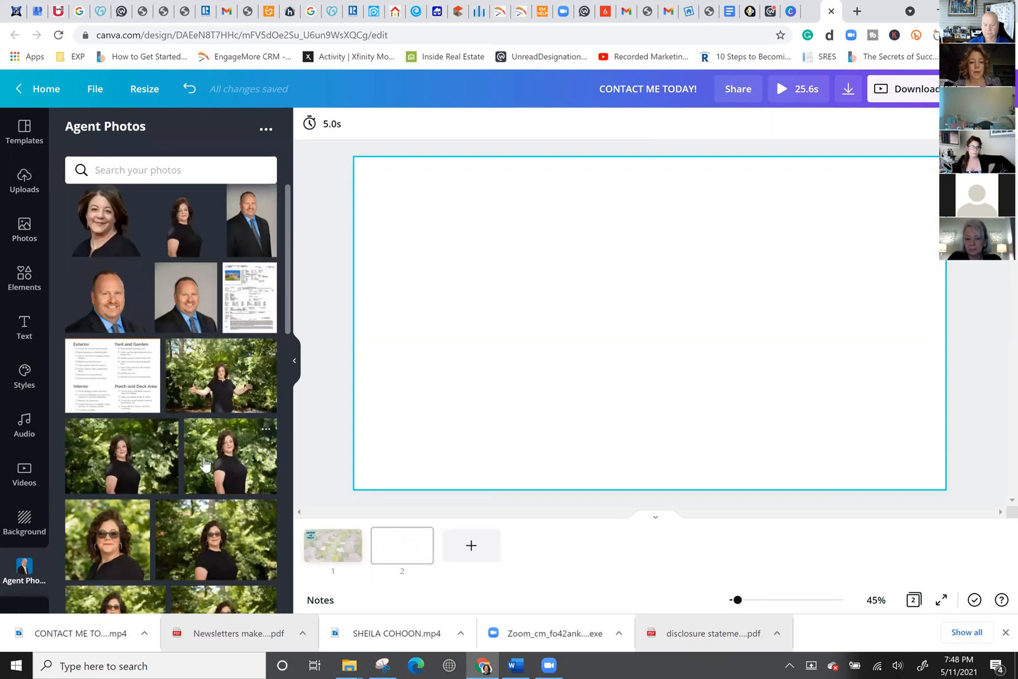
scroll(205, 464, down, 1)
click(205, 463)
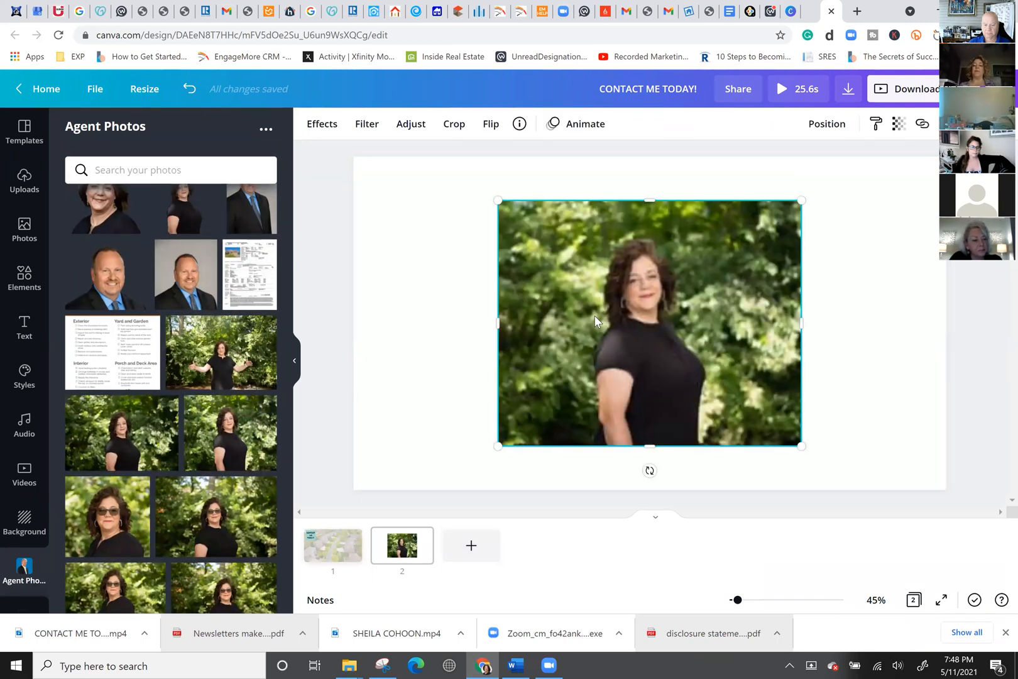
Remove the portrait's background with Background Remover and trim both sides of the photo inward.
click(328, 124)
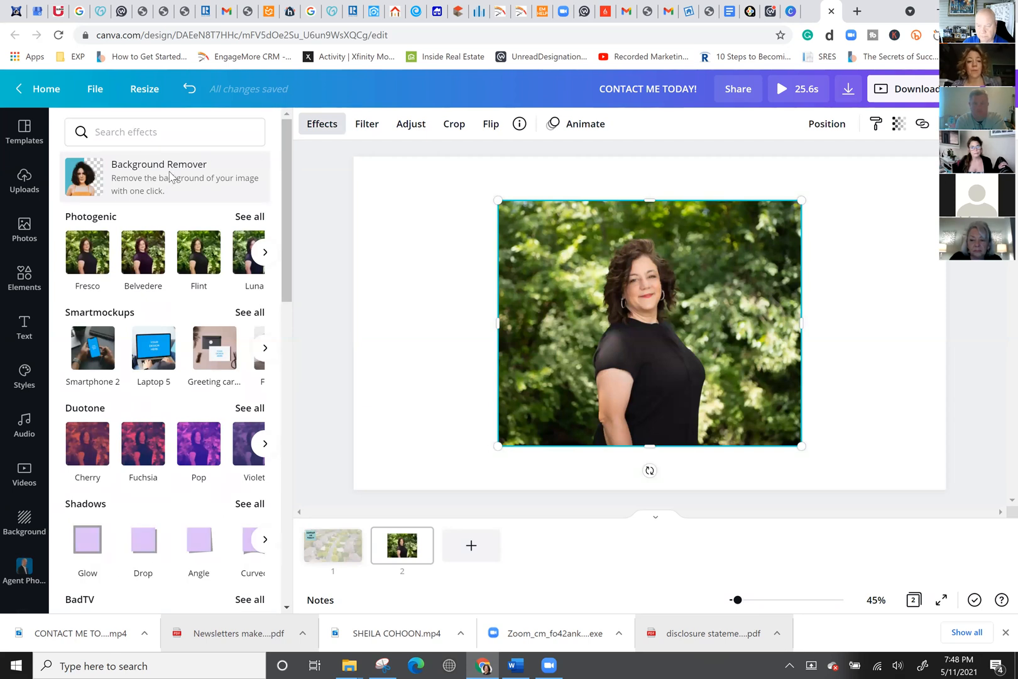
click(169, 178)
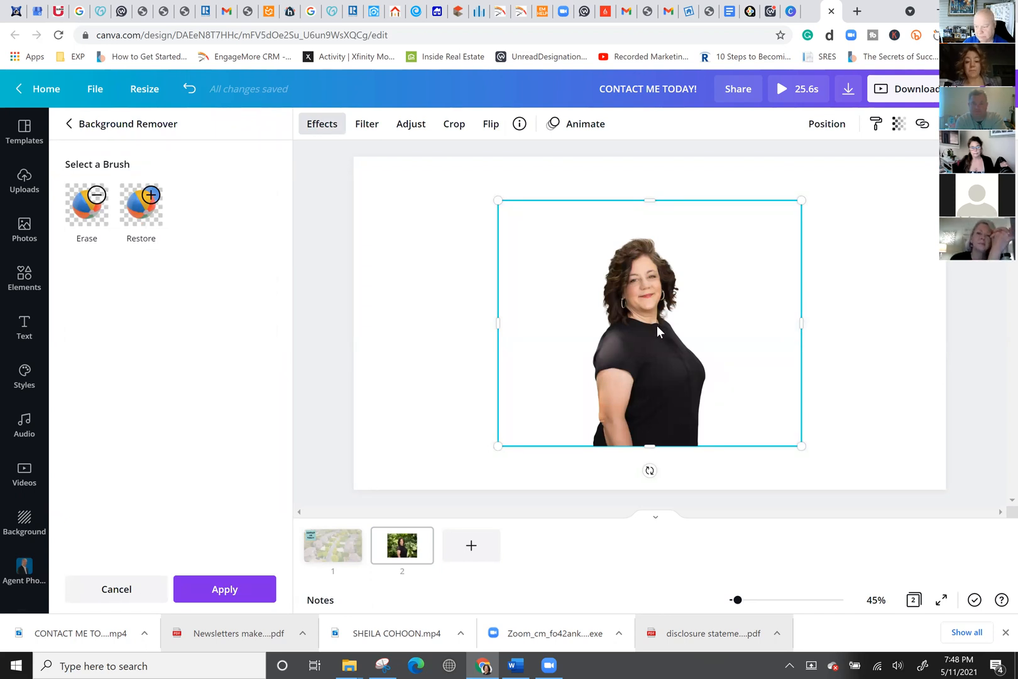
drag(752, 334, 727, 334)
drag(501, 324, 582, 325)
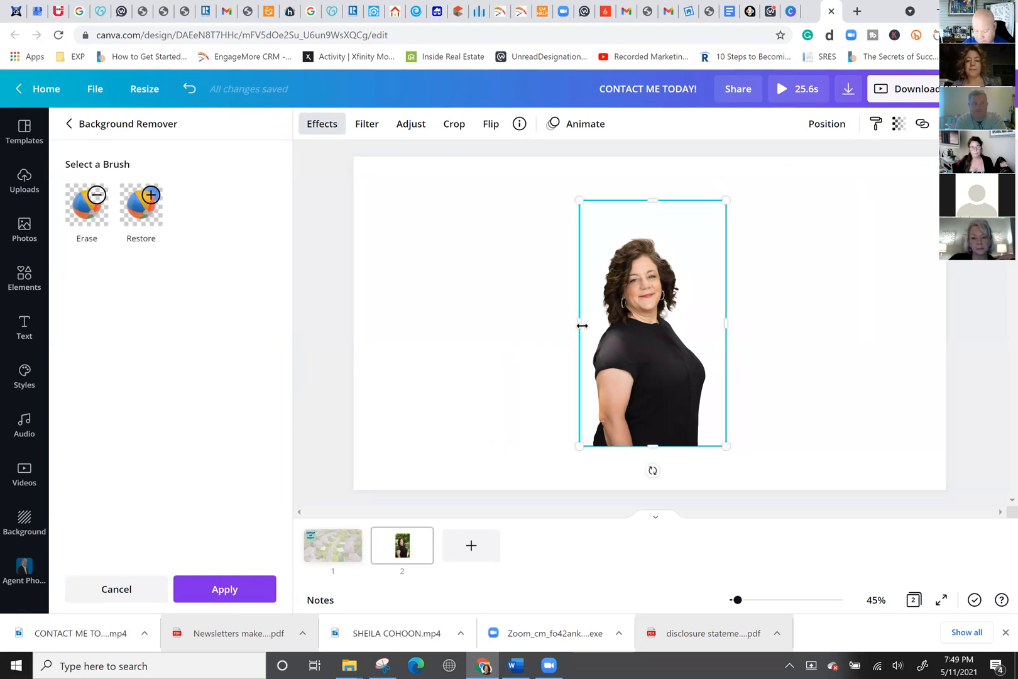
Go back to the effects list and switch to the Workplace browser tab.
click(70, 123)
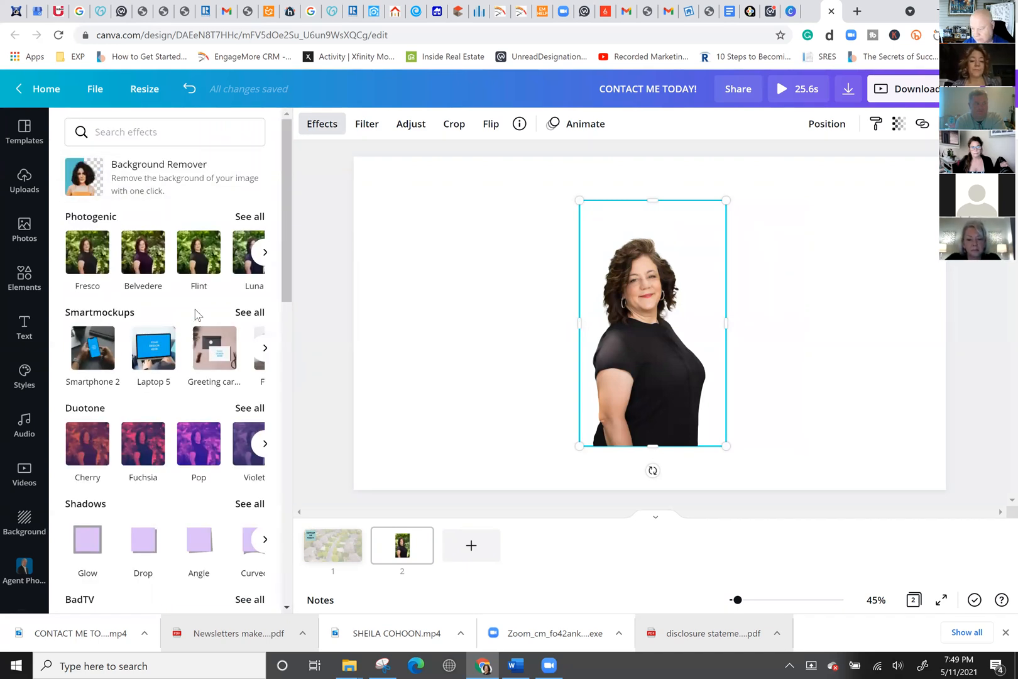
scroll(196, 316, down, 2)
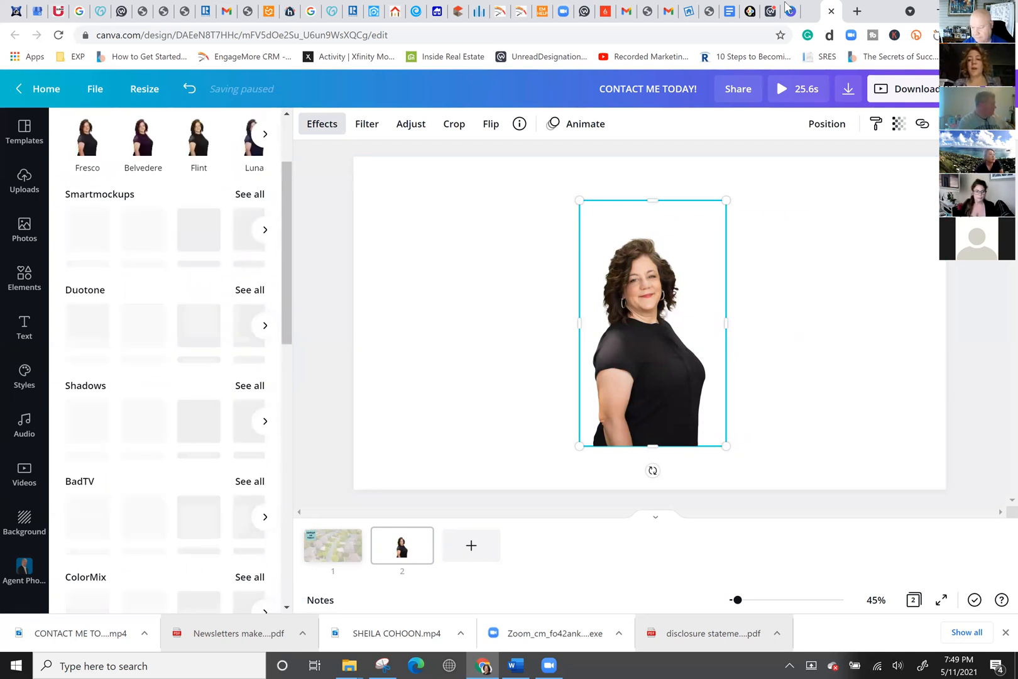
click(767, 14)
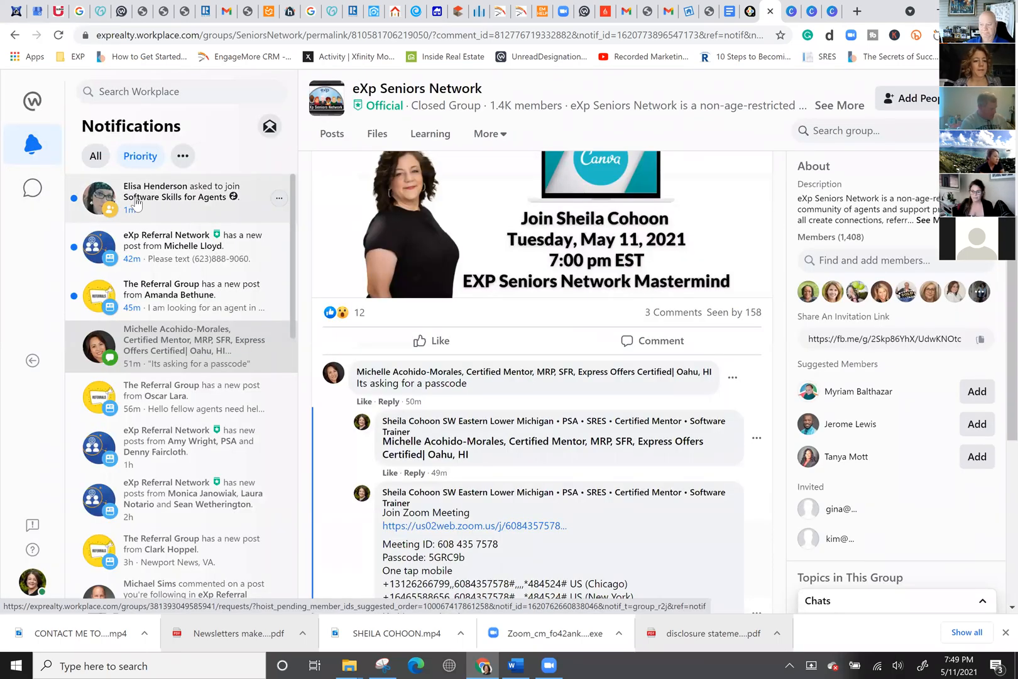
Approve the member request for the Software Skills for Agents group and return to Canva.
click(154, 206)
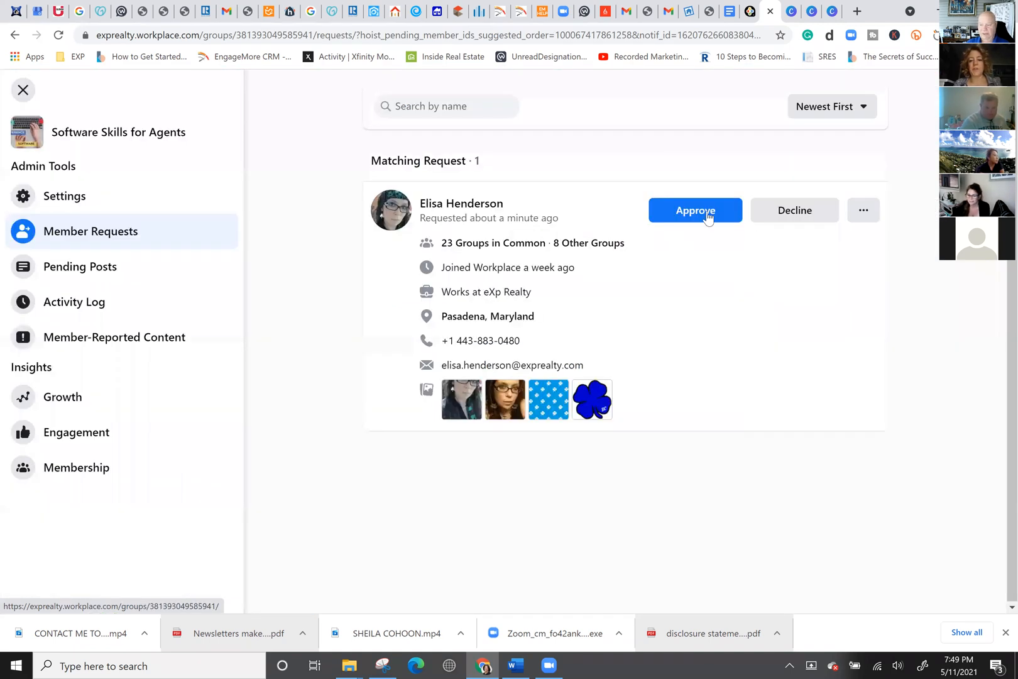
click(708, 218)
click(100, 142)
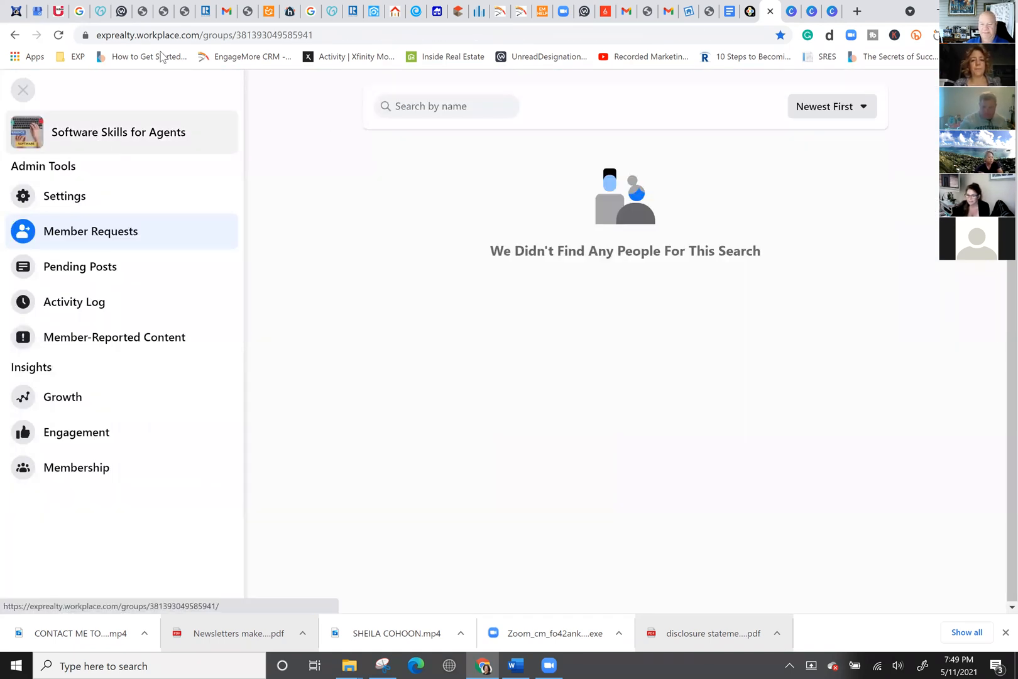
click(831, 12)
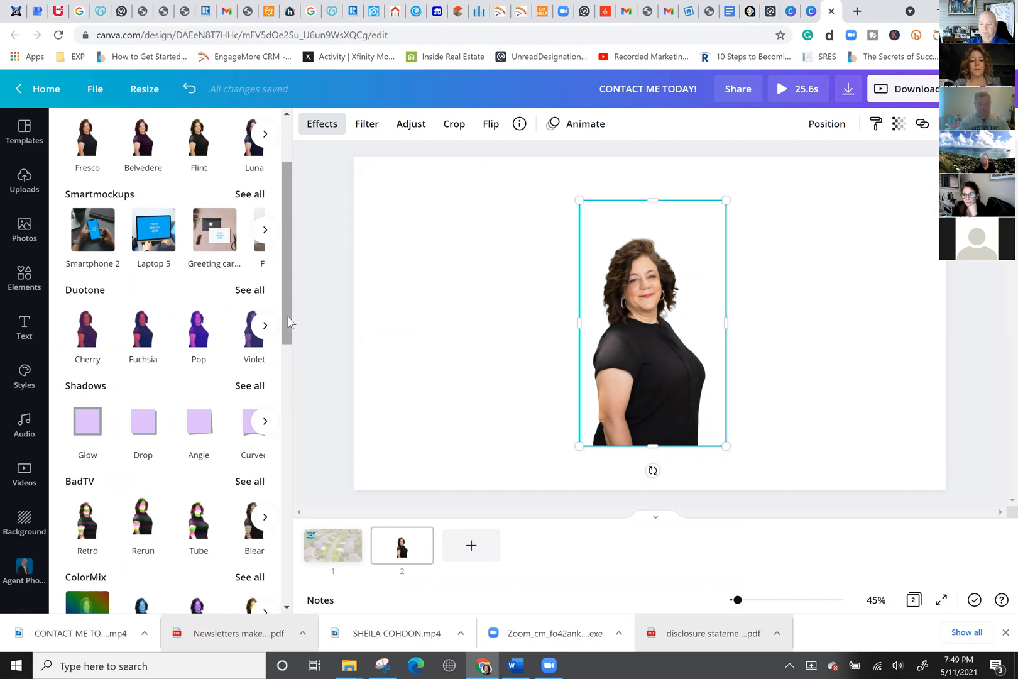
Move the cut-out portrait toward the upper right of page 2 and show Elements.
mouse_move(288, 322)
mouse_down()
mouse_move(291, 414)
mouse_move(300, 295)
mouse_up()
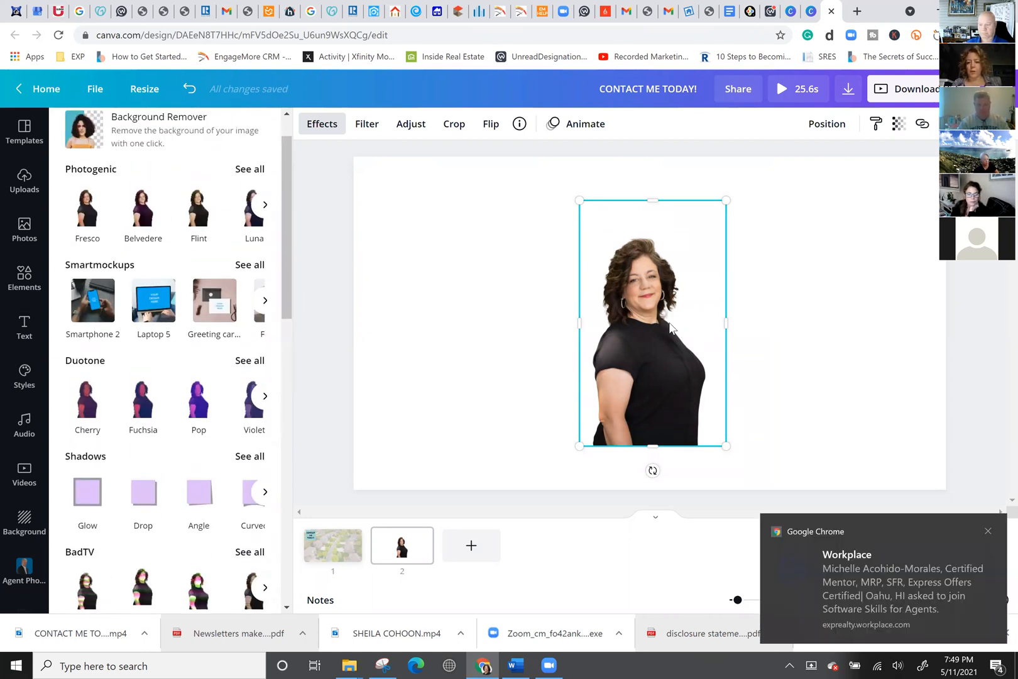
drag(668, 315, 774, 289)
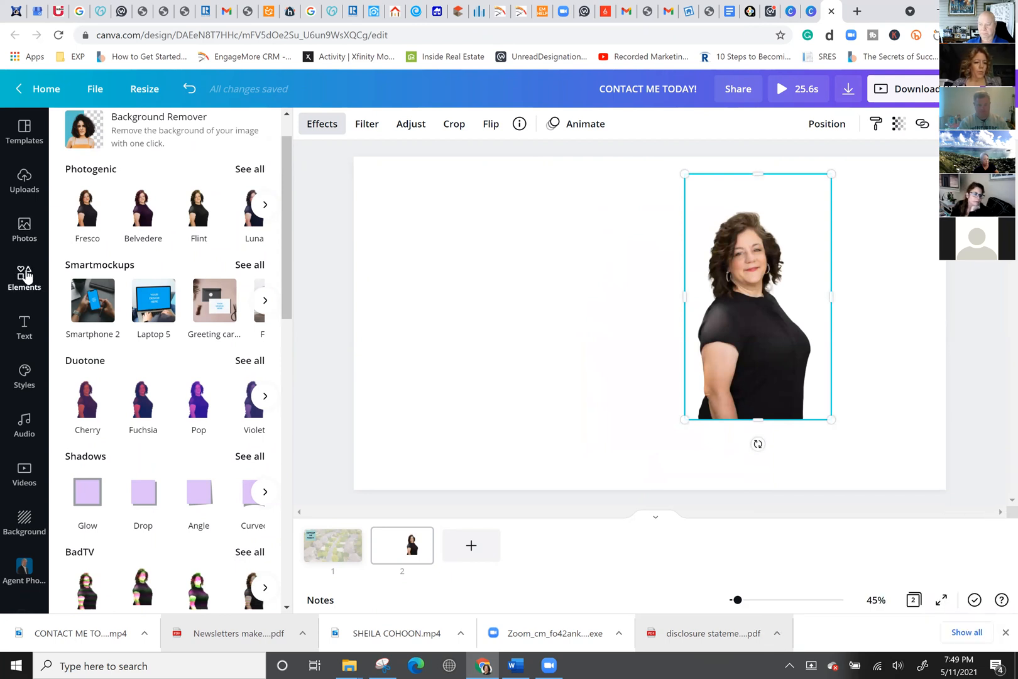
click(25, 277)
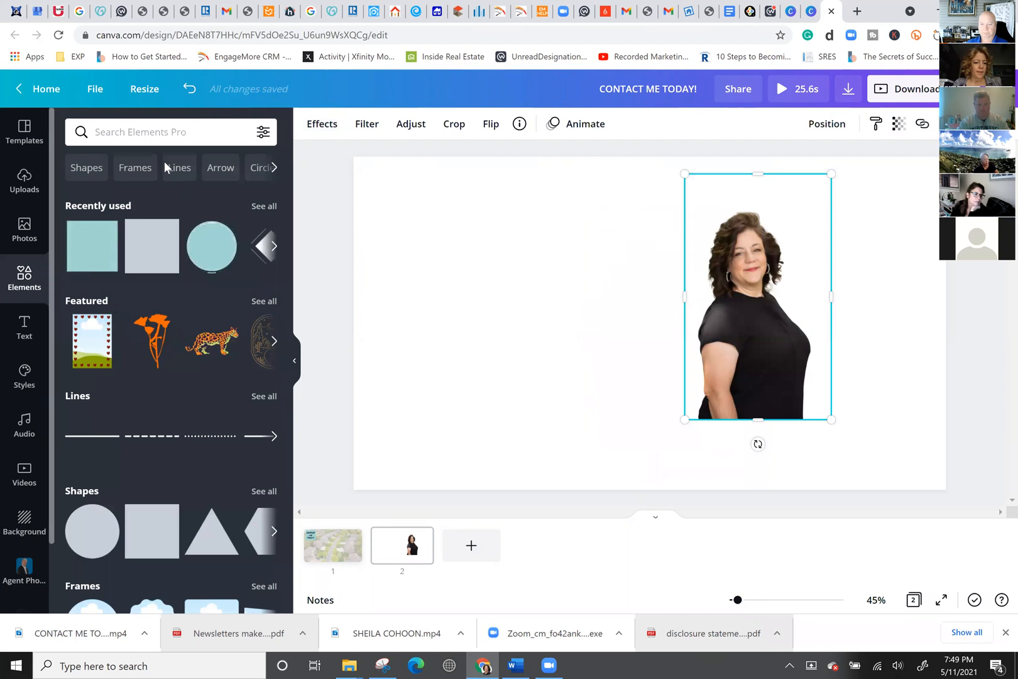
Search Elements for 'FRAMES', add the phone-shaped frame, and enlarge it on page 2.
click(202, 127)
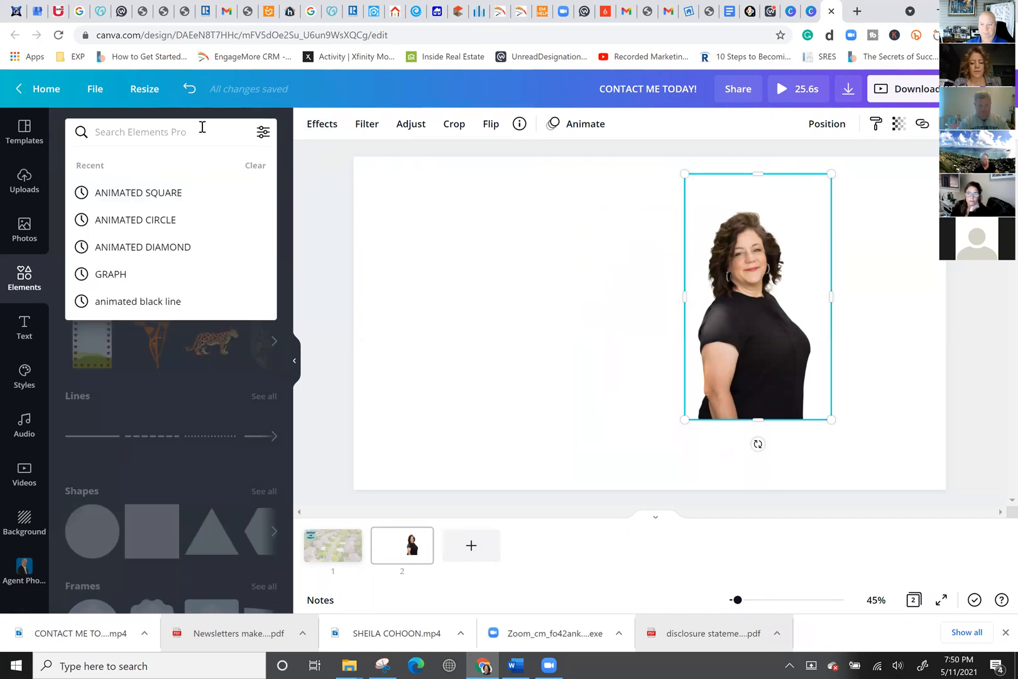
text(FRAMES)
key(Return)
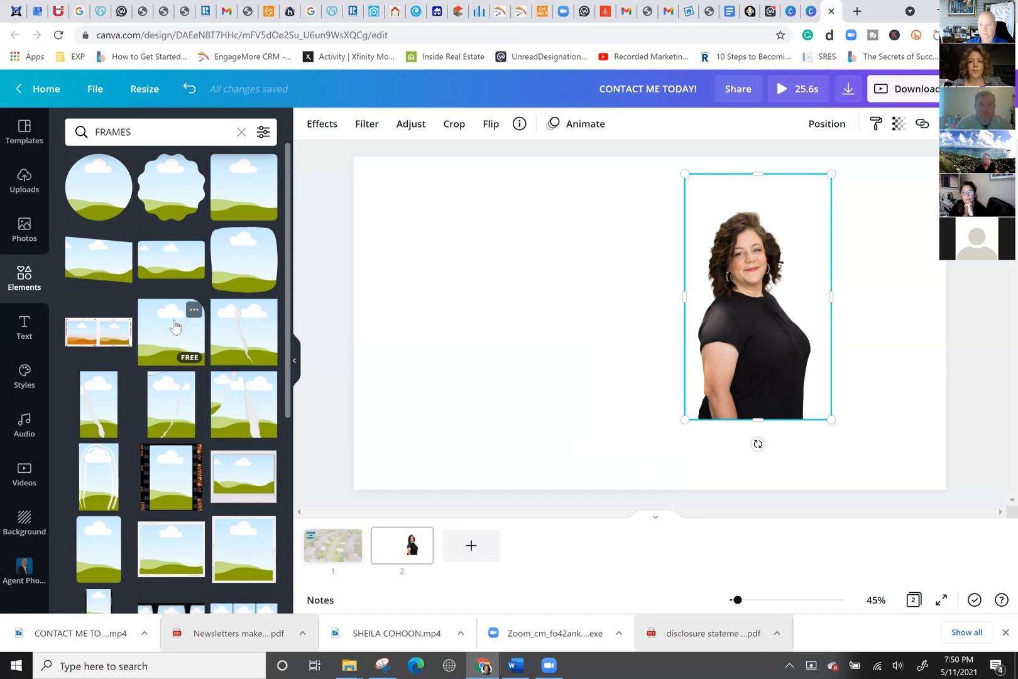
scroll(206, 482, down, 5)
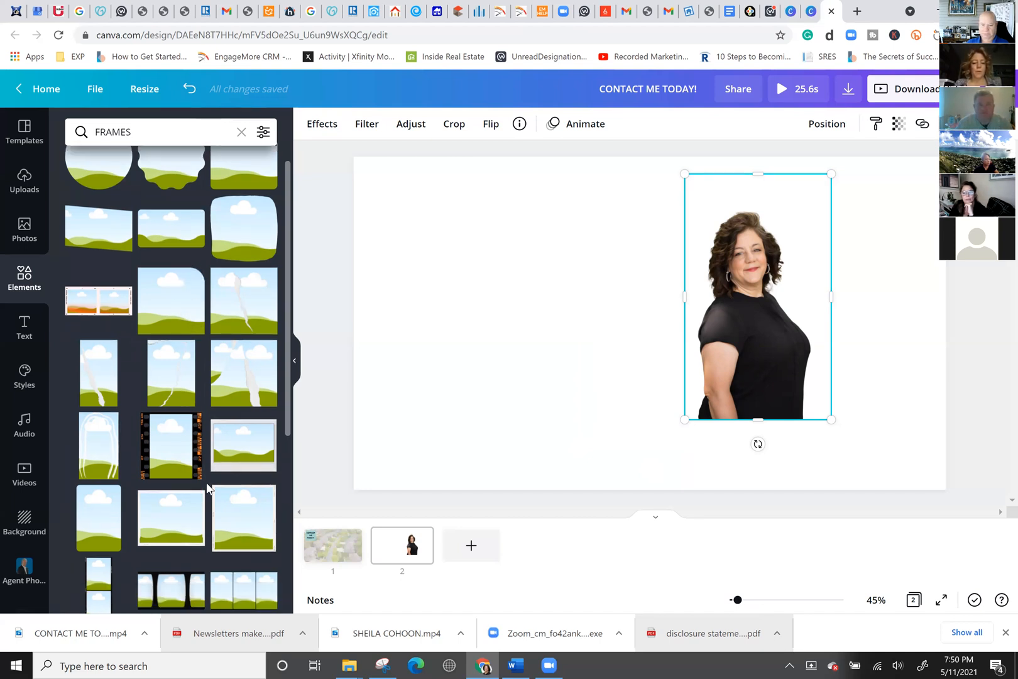
click(172, 488)
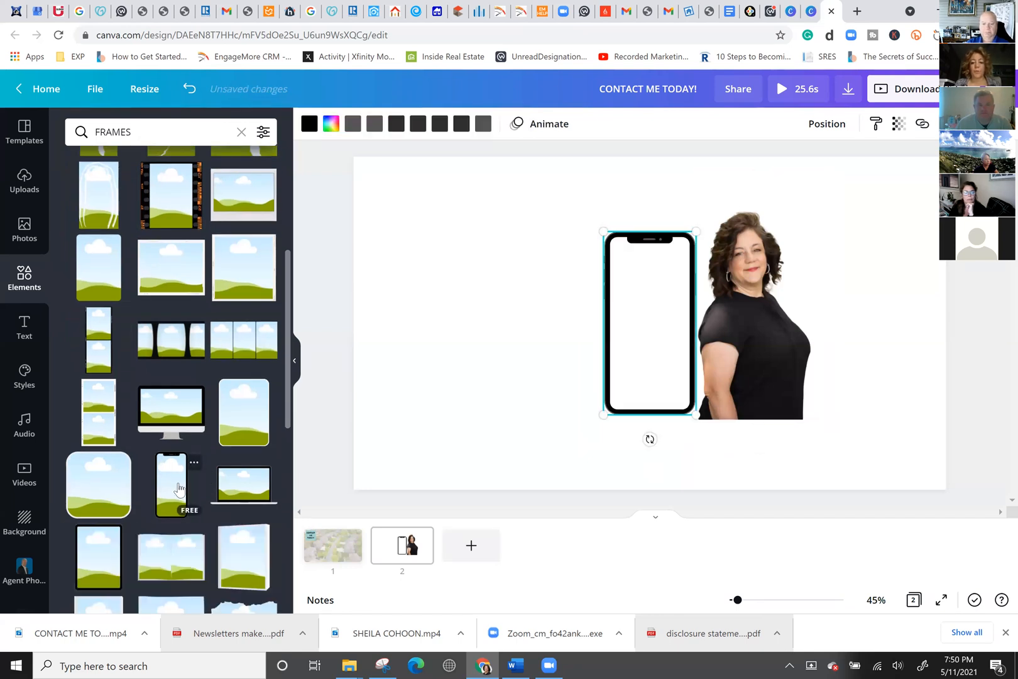
drag(508, 315, 506, 327)
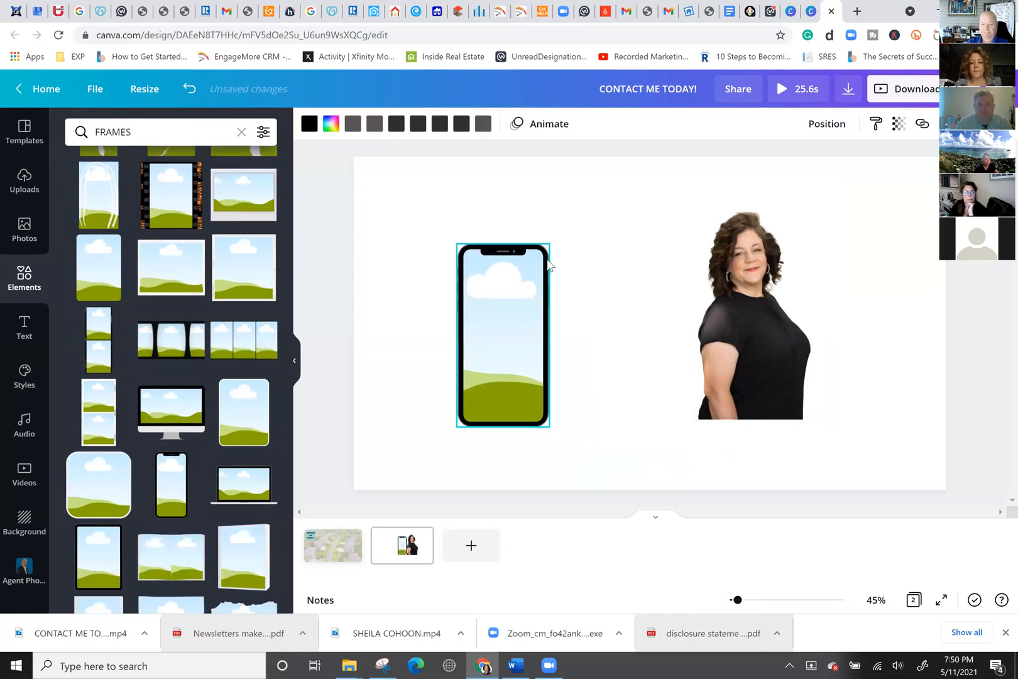
drag(553, 241, 598, 181)
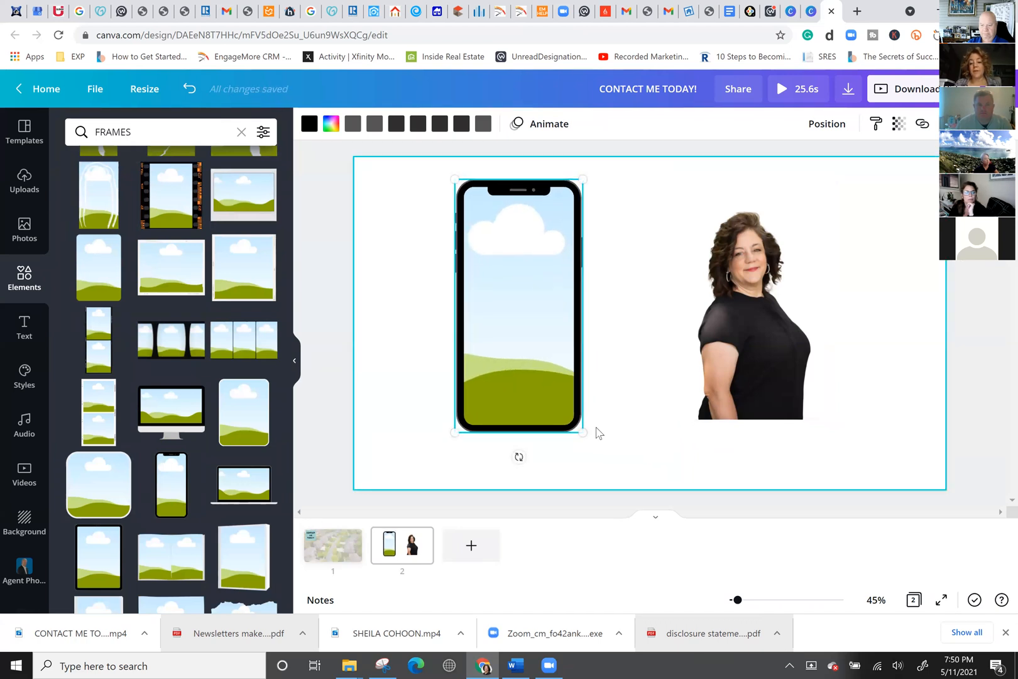
drag(582, 431, 617, 458)
Drop the portrait into the phone frame, then detach it with Detach Image and delete it.
drag(765, 327, 531, 364)
click(774, 426)
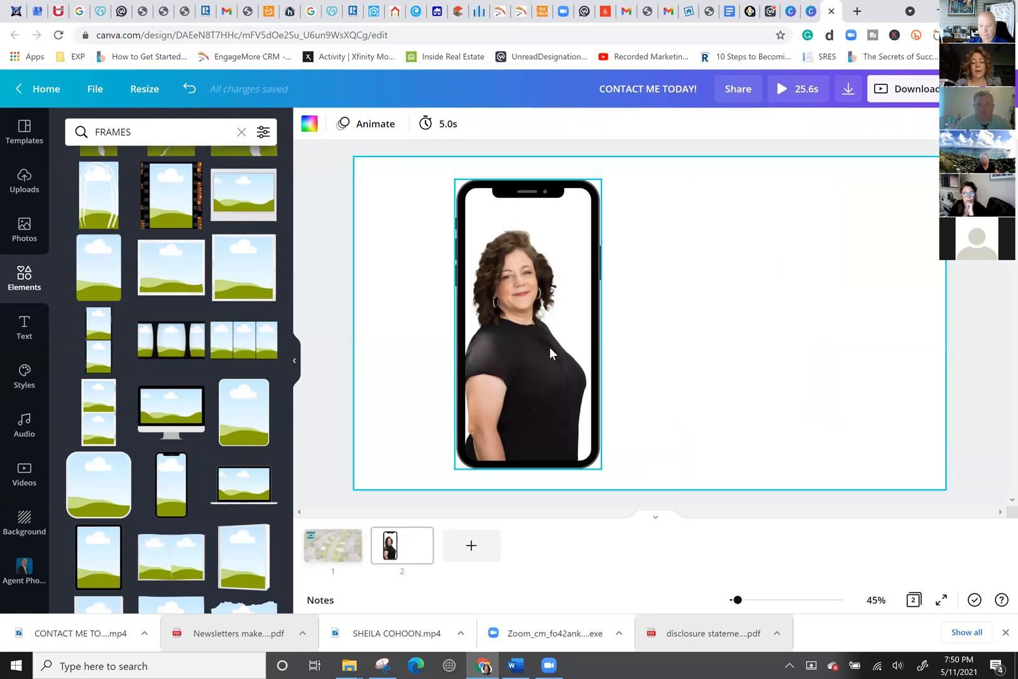
right_click(514, 341)
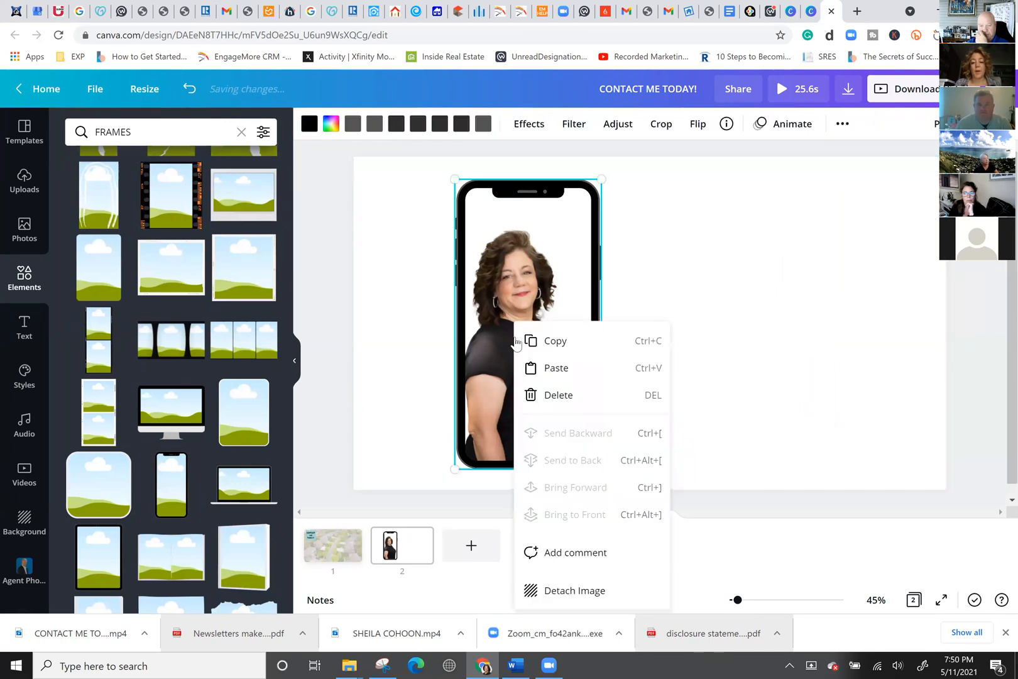
click(582, 589)
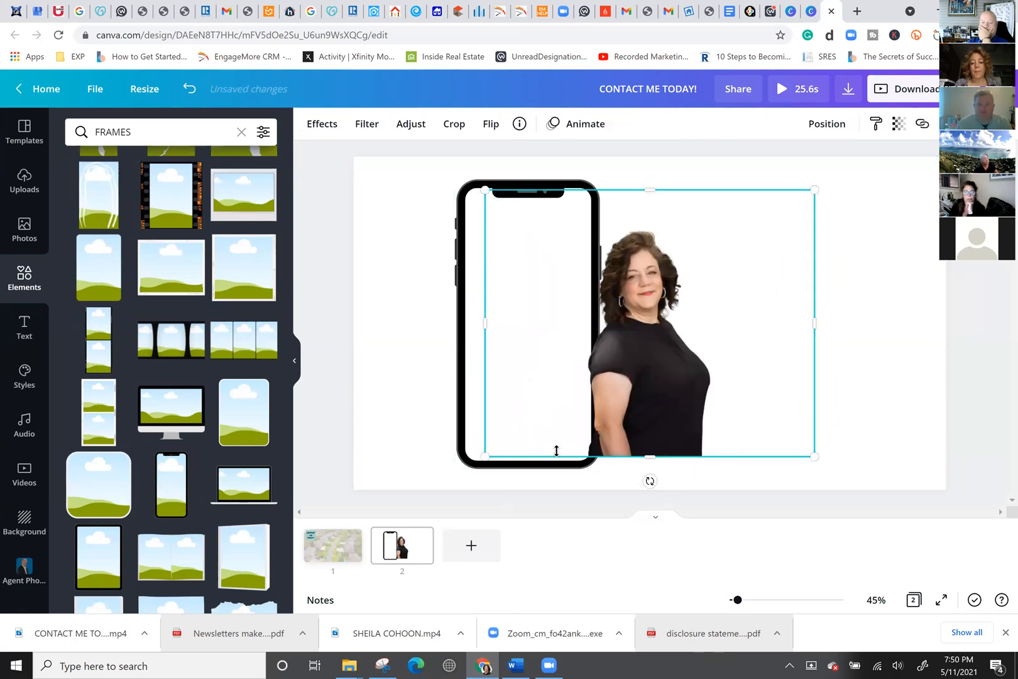
key(Delete)
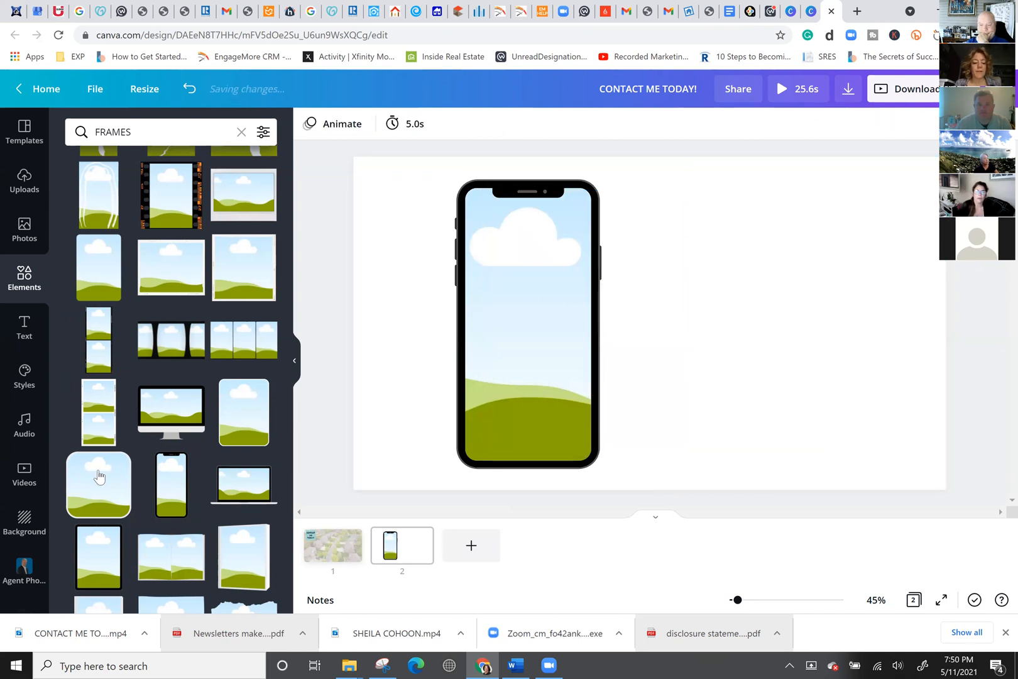
Drop a DETROIT skyline clip into the phone frame, then add a monitor frame and an upright picture frame.
click(24, 475)
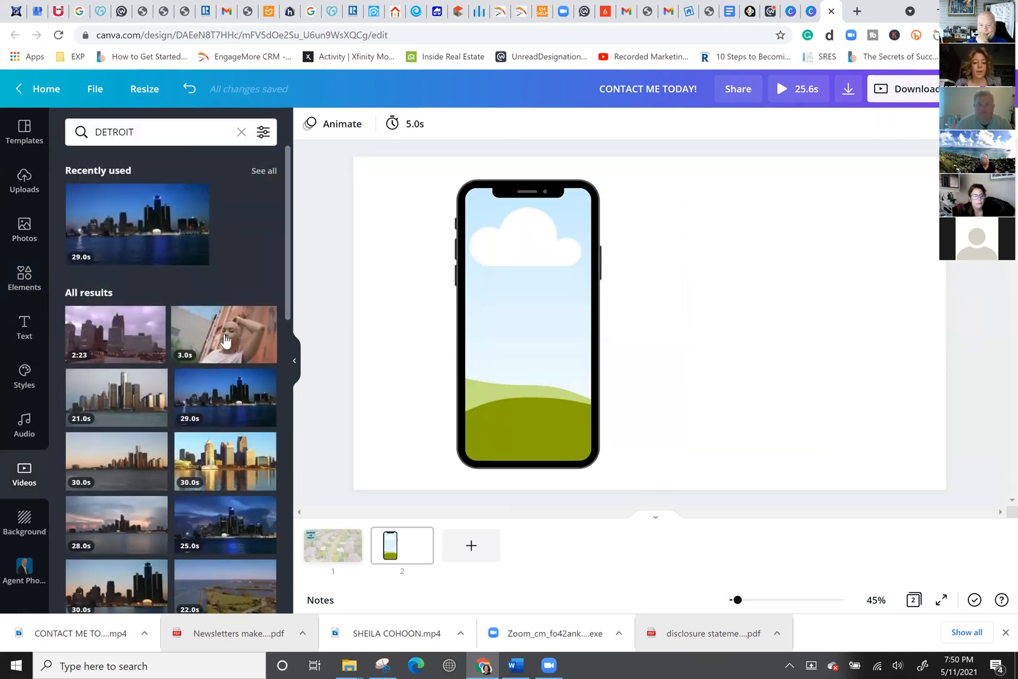
drag(367, 409, 499, 327)
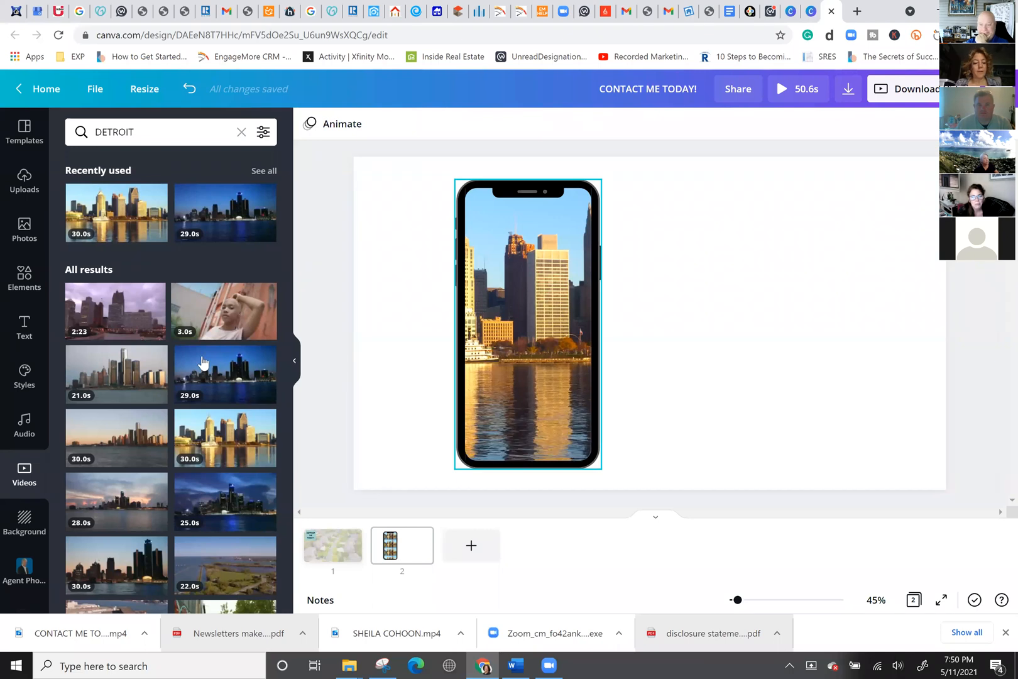
click(24, 275)
scroll(179, 302, down, 3)
click(181, 289)
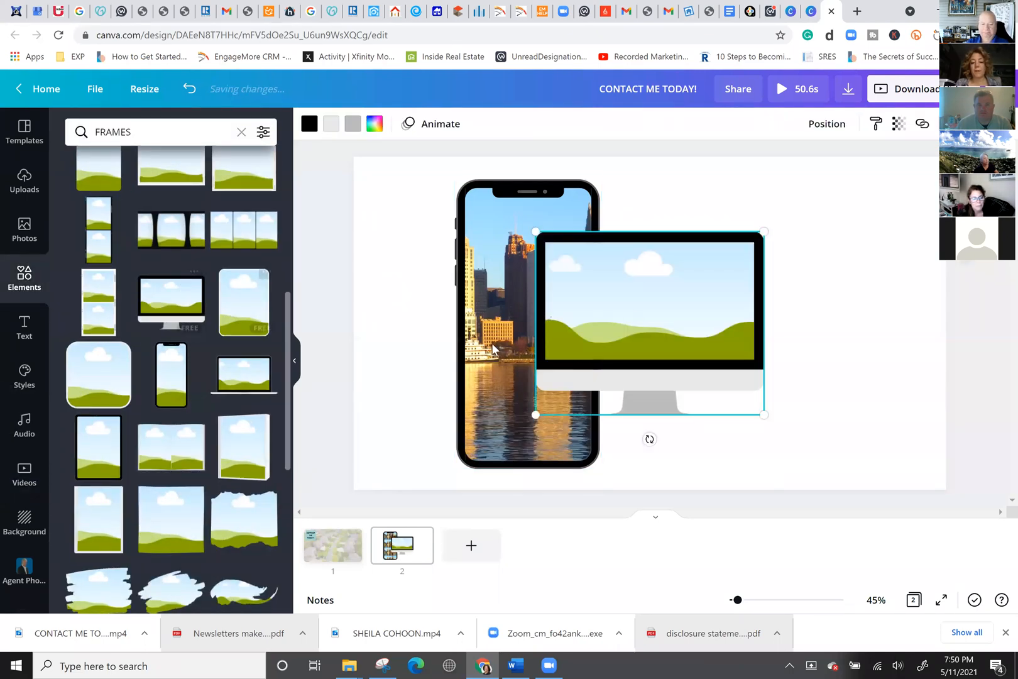
drag(759, 266, 822, 232)
click(228, 437)
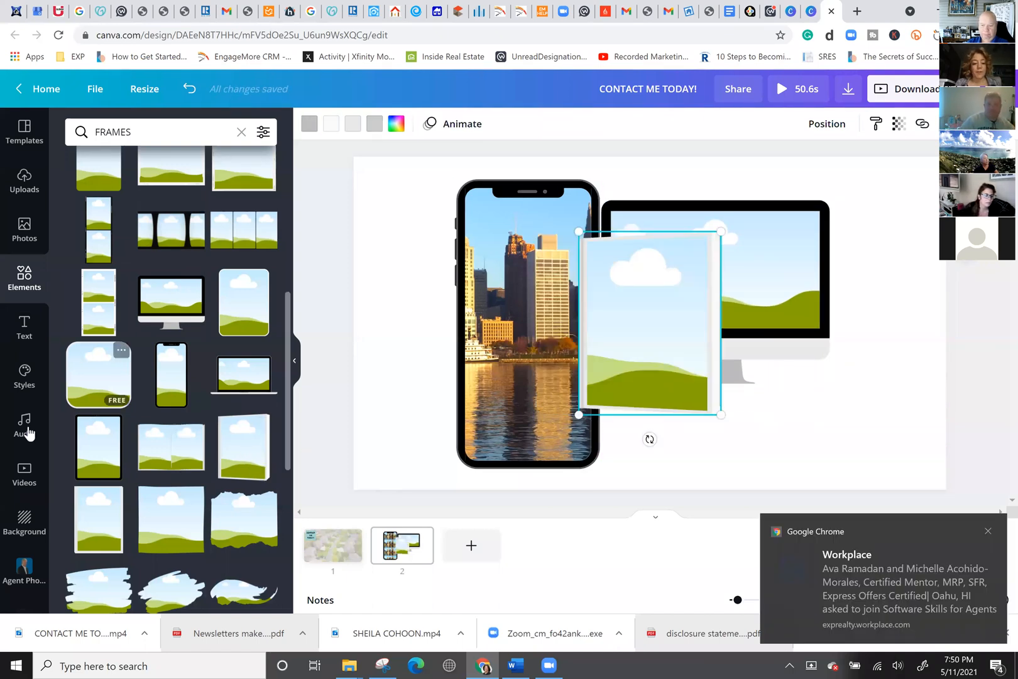
click(24, 569)
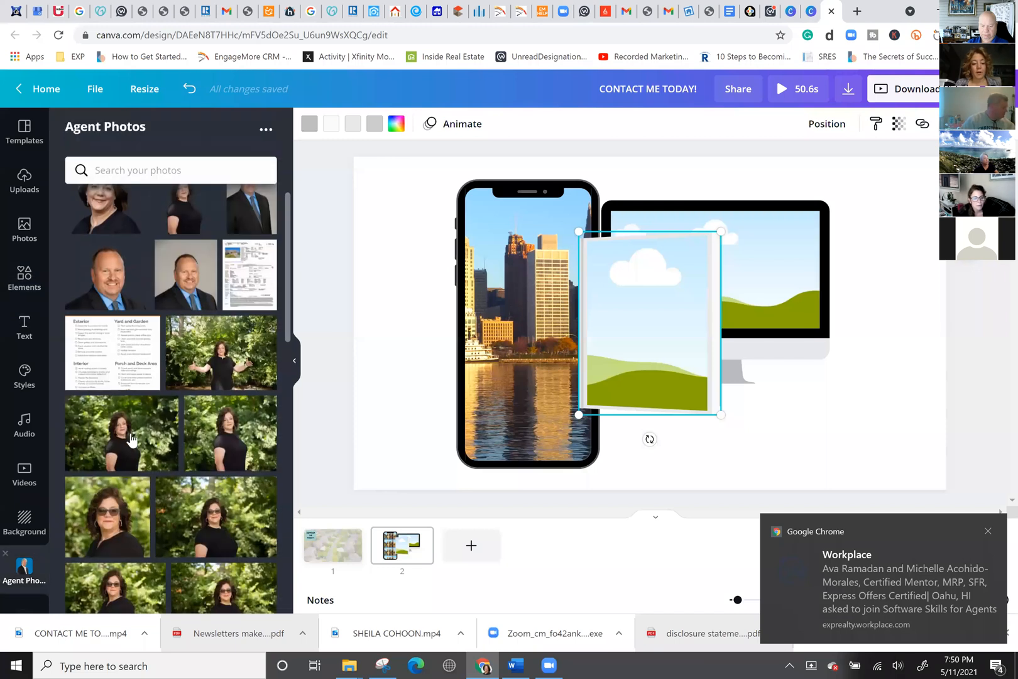
Try the woman's portrait in the picture frame, undo it, and enlarge the frame toward the page bottom.
drag(218, 443, 622, 295)
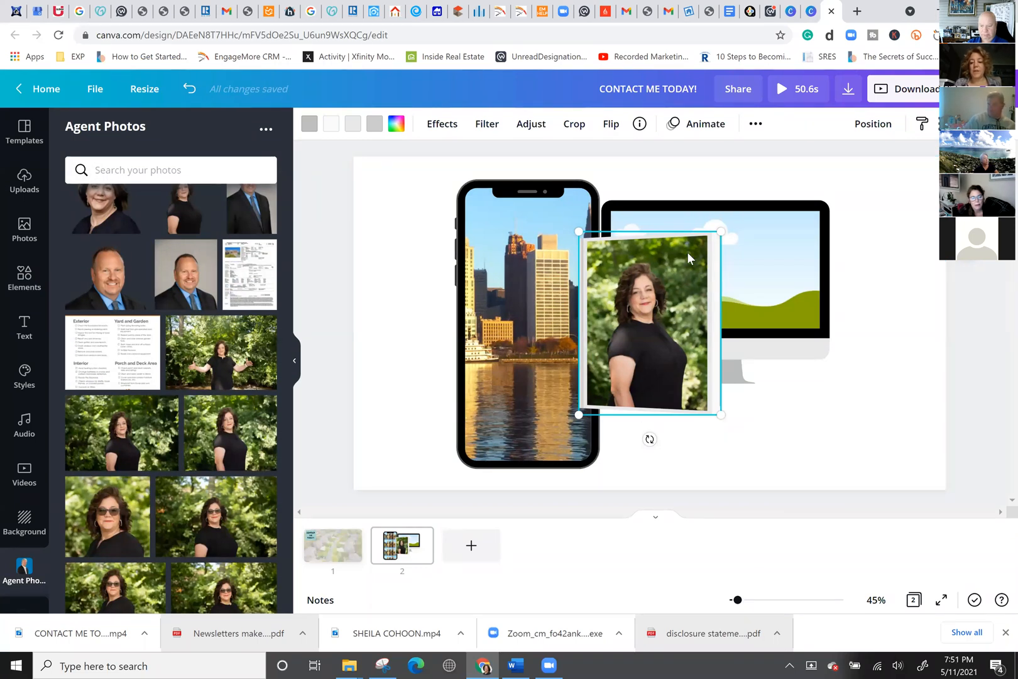
key(Delete)
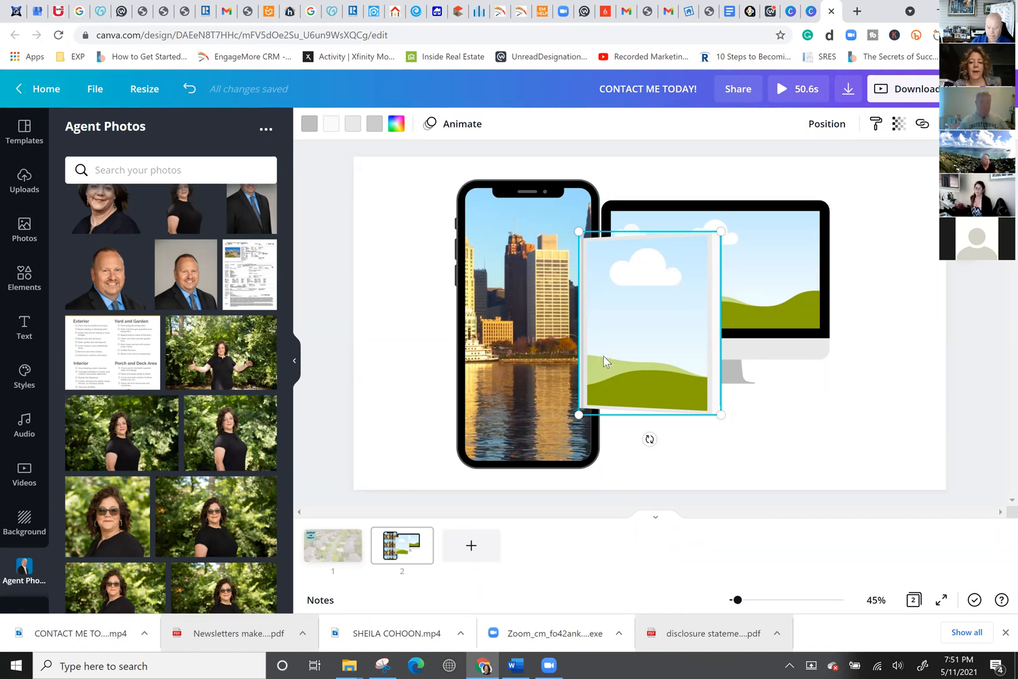
mouse_move(777, 466)
mouse_down()
mouse_move(791, 485)
mouse_move(782, 486)
mouse_up()
click(824, 484)
Delete the picture frame, the monitor frame, and the phone with its skyline video.
click(721, 427)
key(Delete)
click(734, 308)
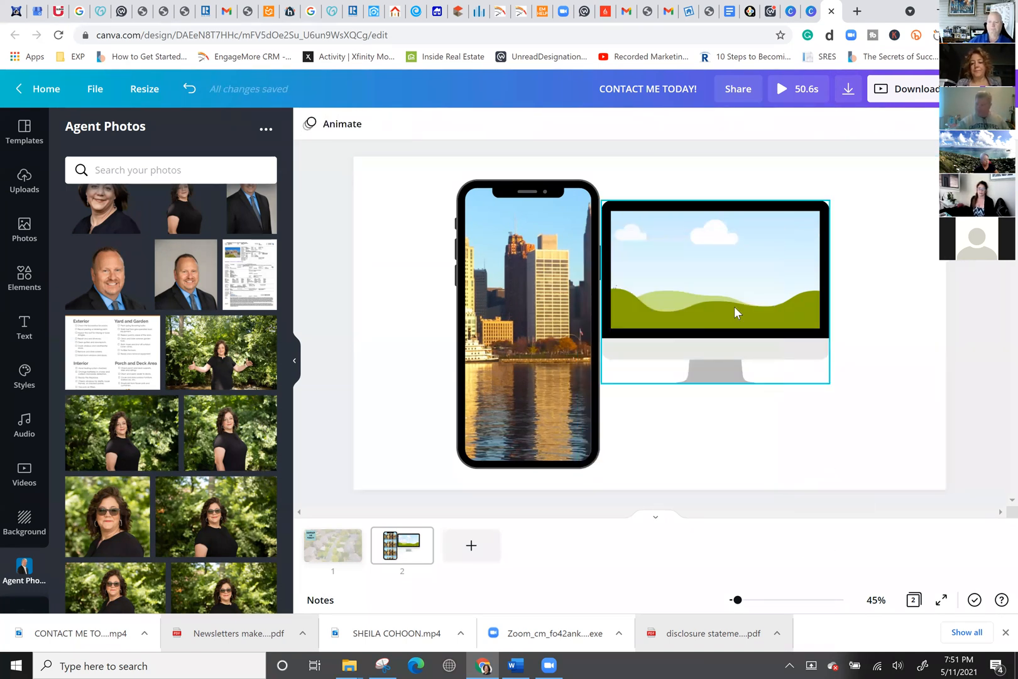
key(Delete)
click(569, 312)
click(568, 311)
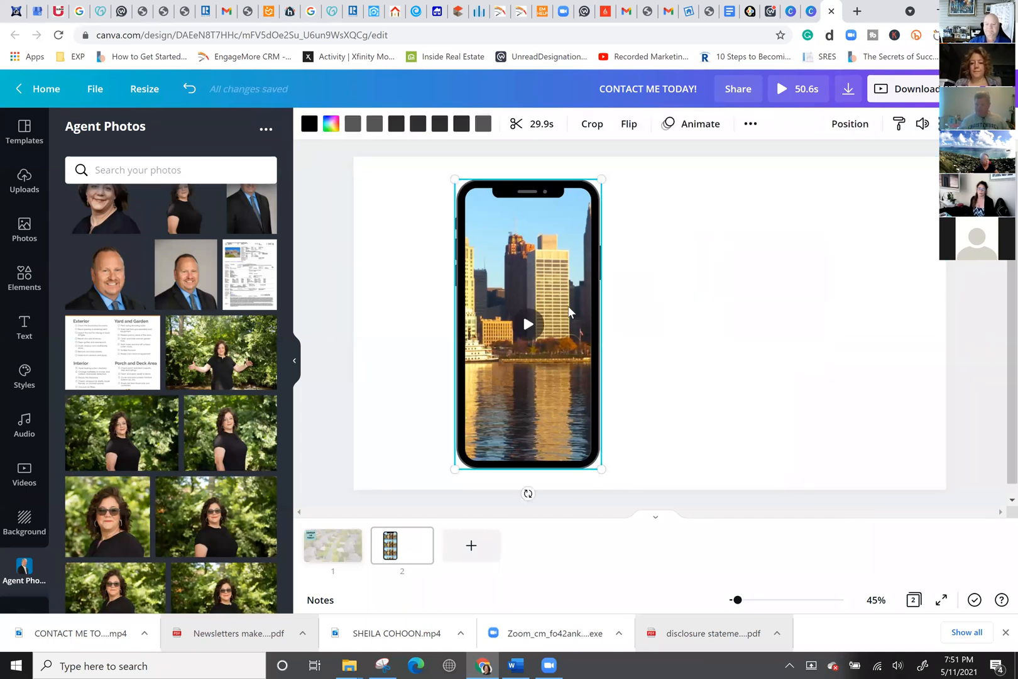
key(Delete)
key(Delete)
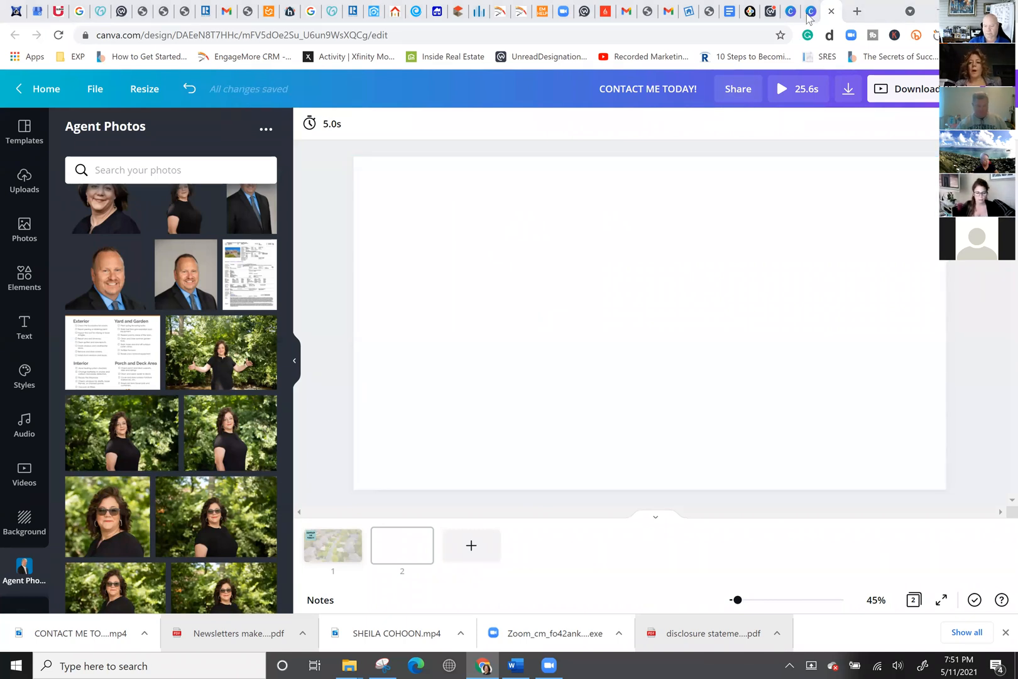
Open YouTube in a new browser tab from the Google apps launcher.
click(857, 11)
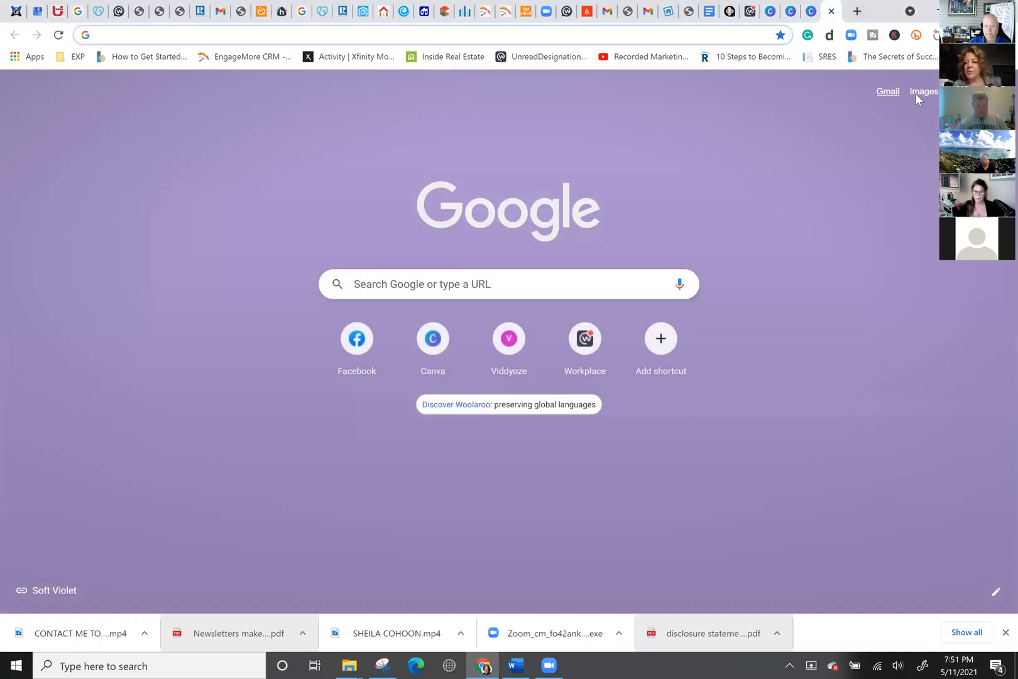
click(962, 91)
scroll(909, 314, down, 3)
click(906, 262)
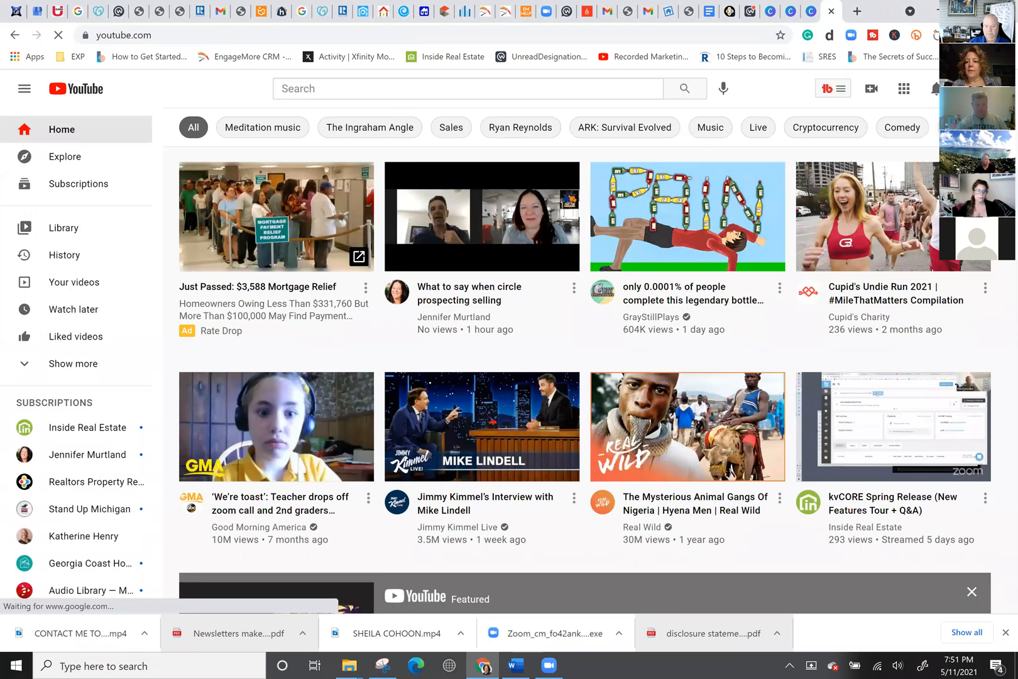
Upload CONTACT ME TODAY!.mp4 from Downloads with Create > Upload video.
click(871, 88)
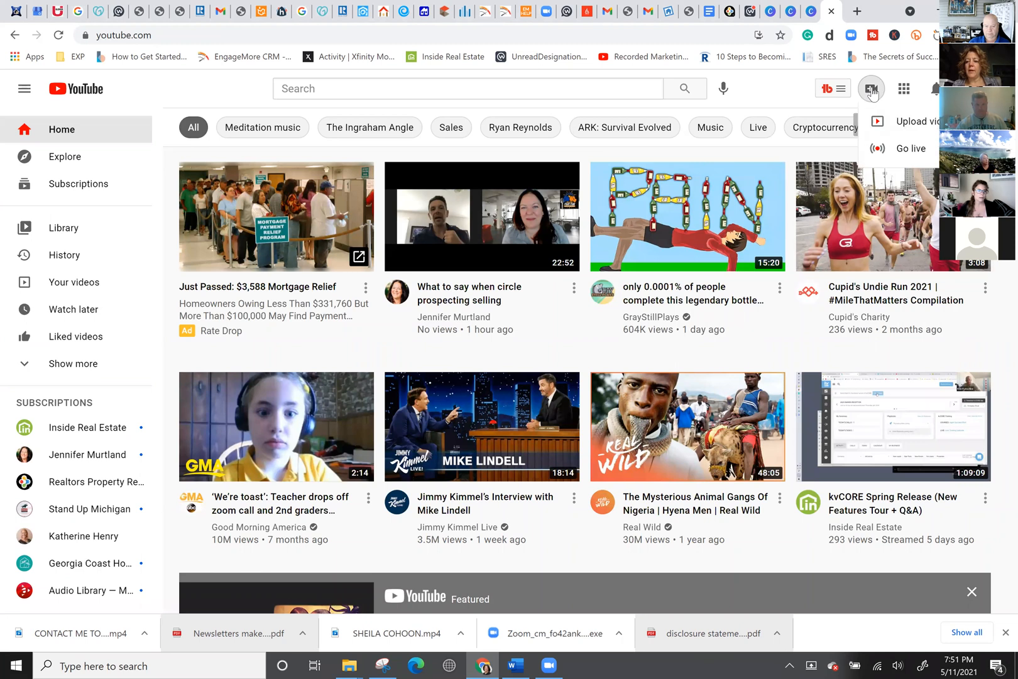
click(911, 123)
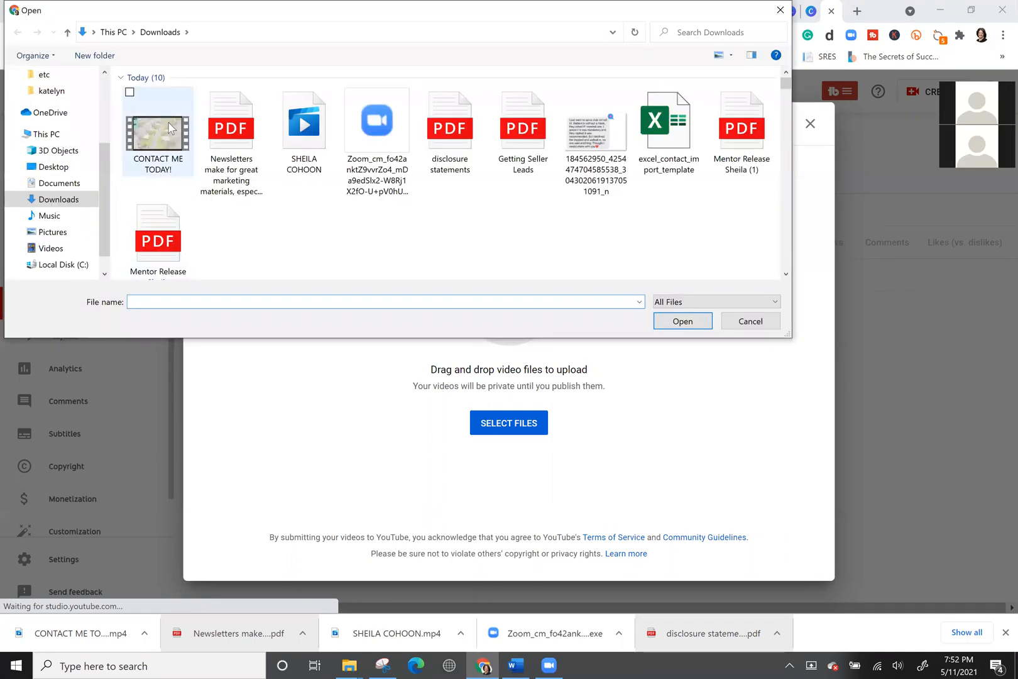
click(171, 129)
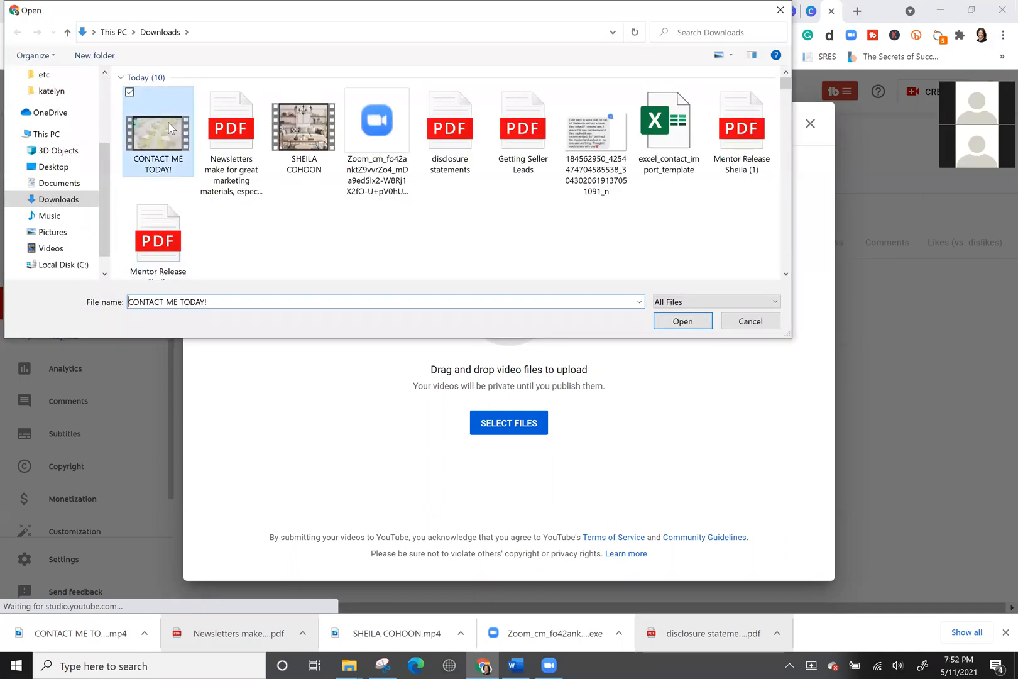
click(678, 322)
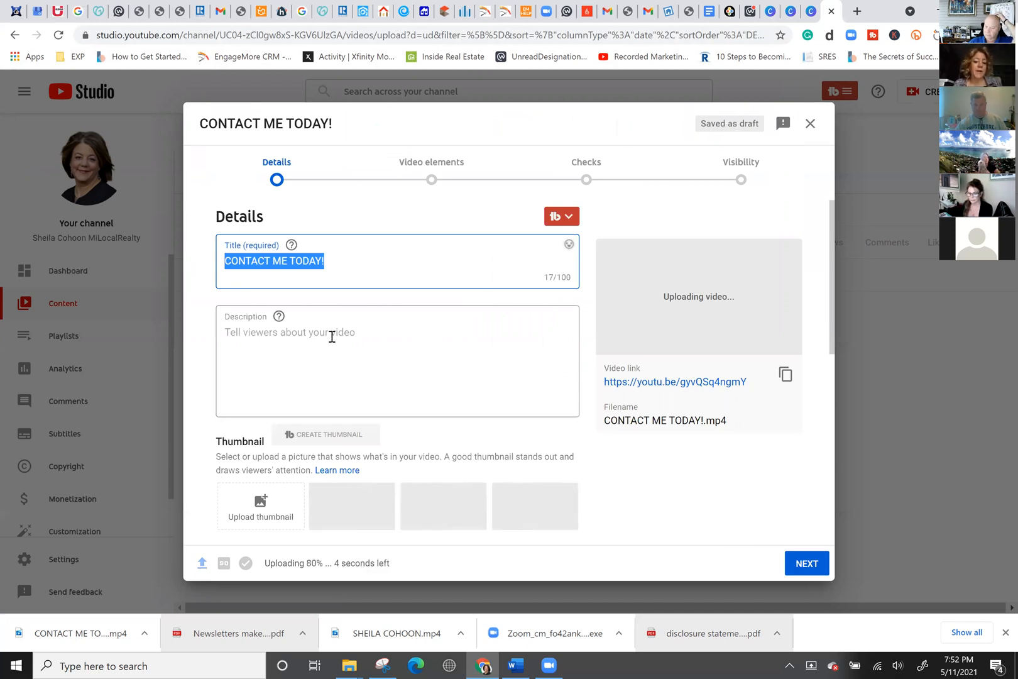
Expand Age restriction (advanced), then move through Video elements and Checks to Visibility.
scroll(370, 363, down, 2)
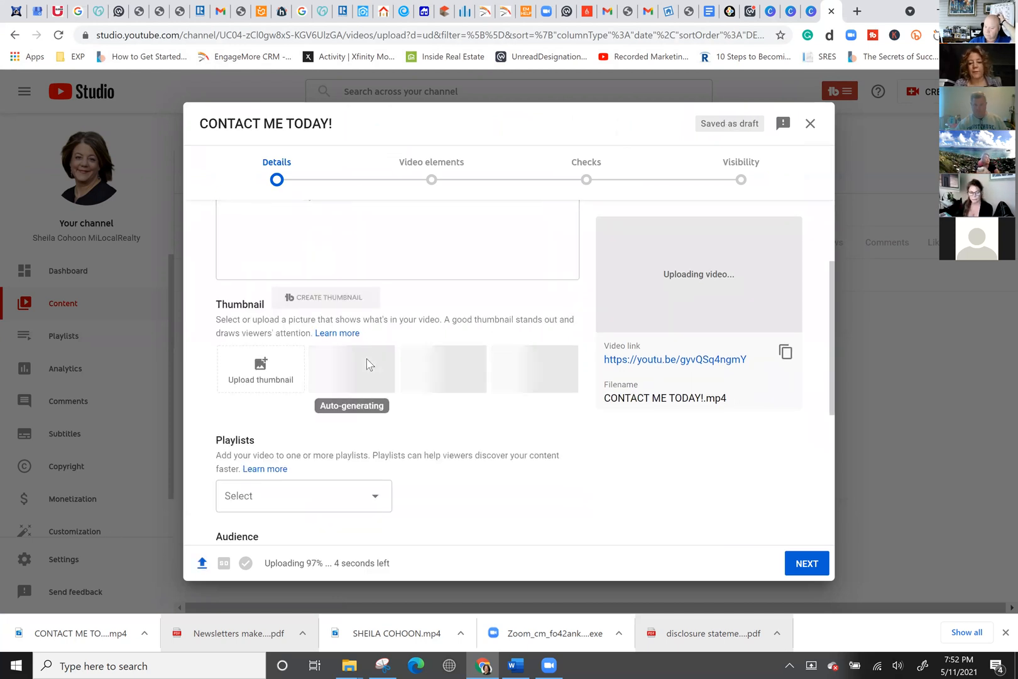
scroll(566, 408, down, 4)
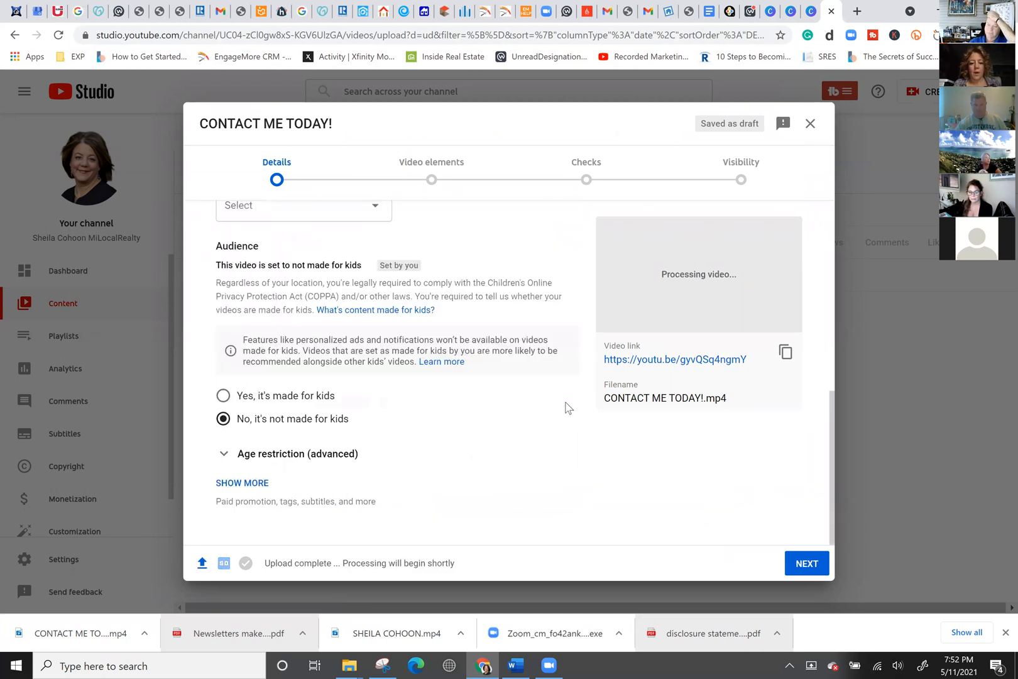
click(259, 471)
scroll(315, 497, down, 2)
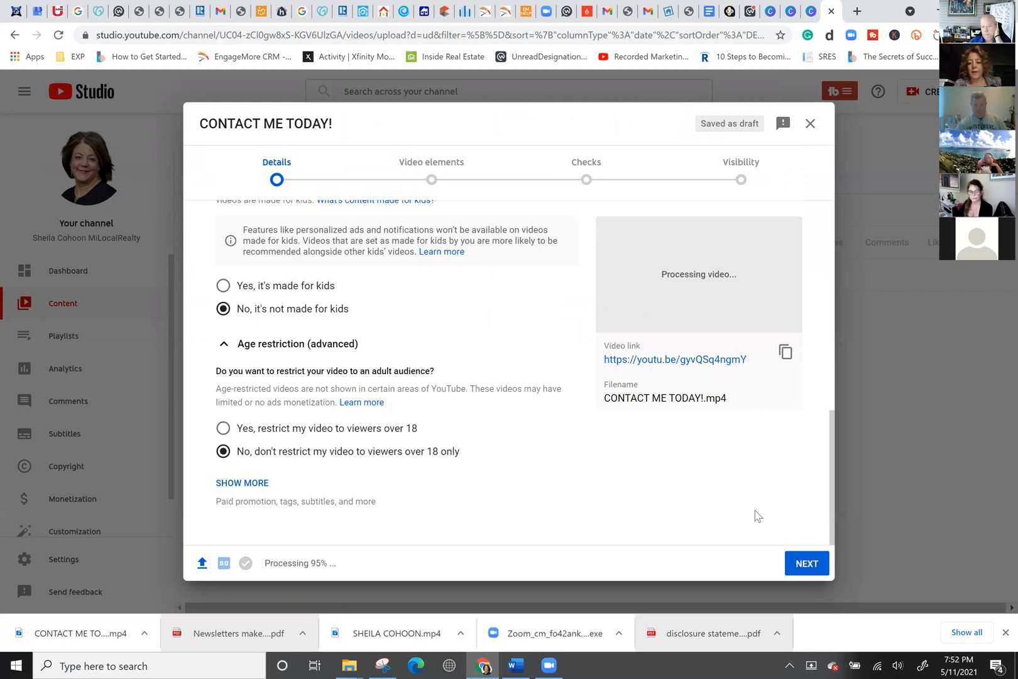
click(804, 571)
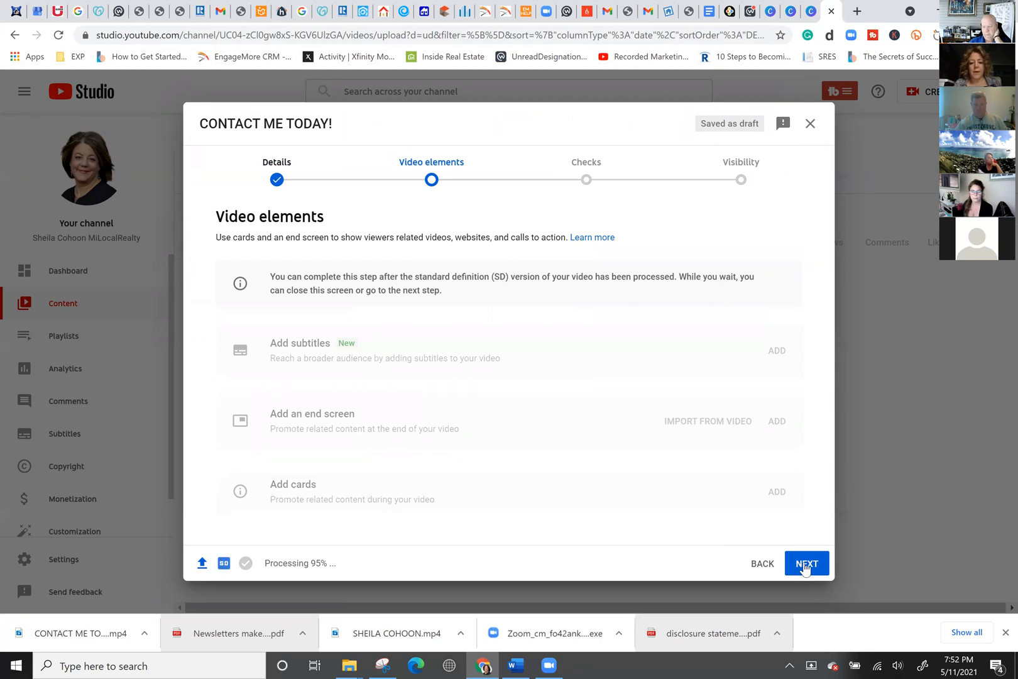
click(805, 568)
click(807, 561)
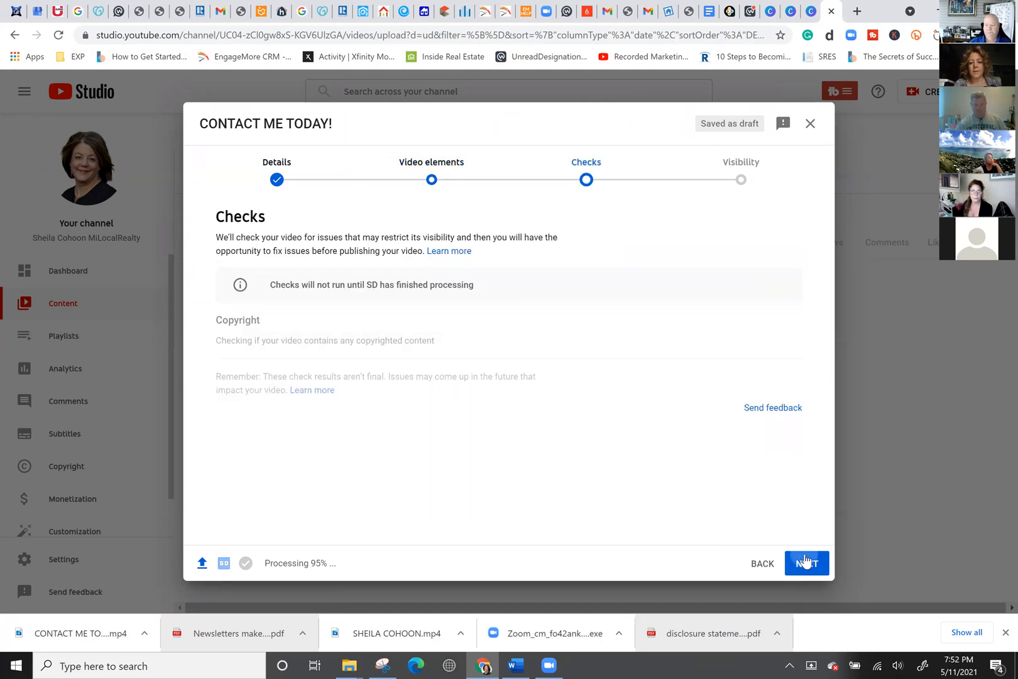
click(806, 562)
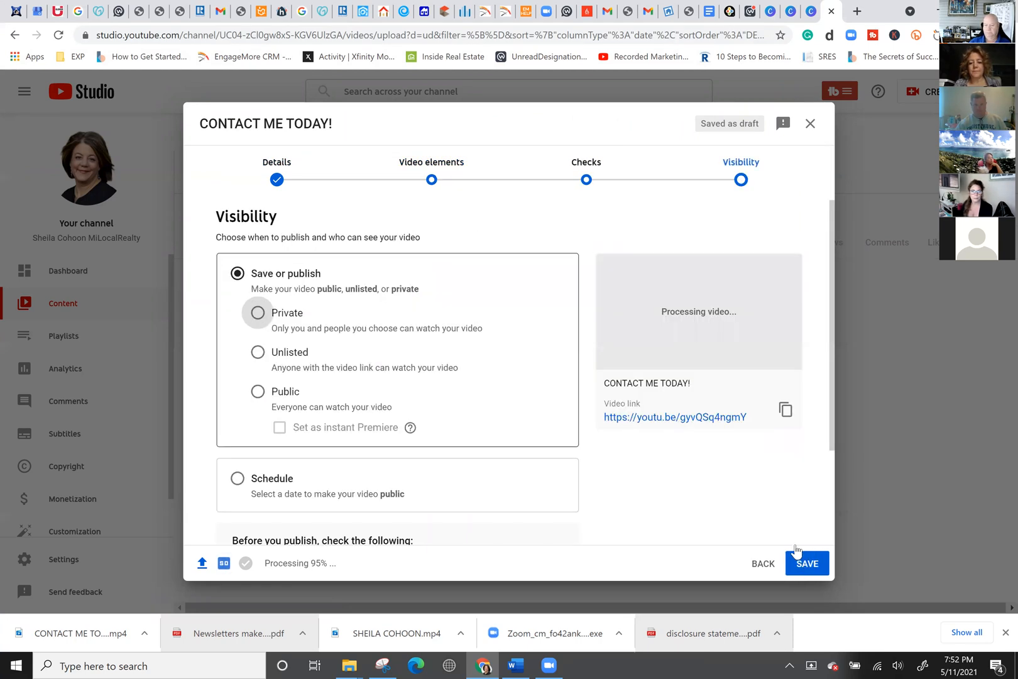
Save CONTACT ME TODAY! as Unlisted with its video link copied, then open a fresh tab.
click(786, 412)
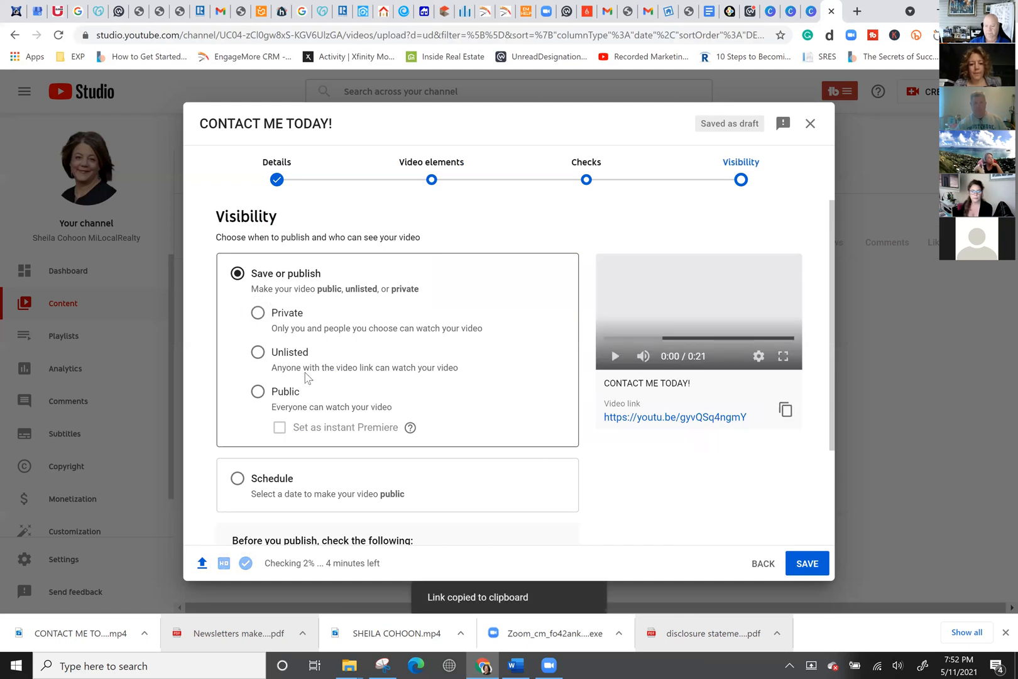
click(258, 352)
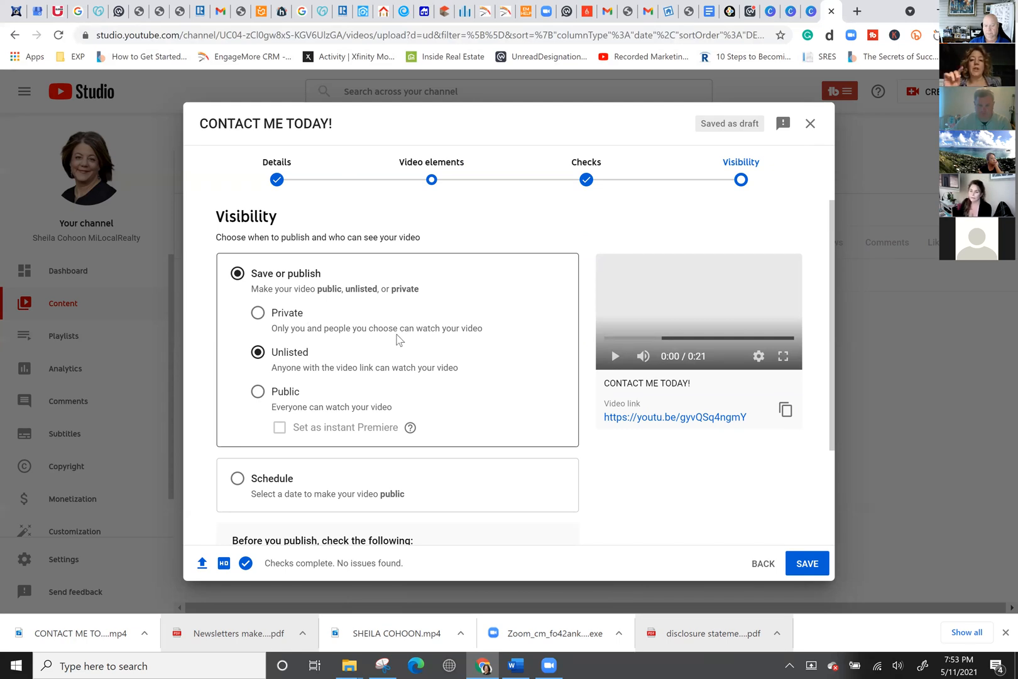
click(317, 325)
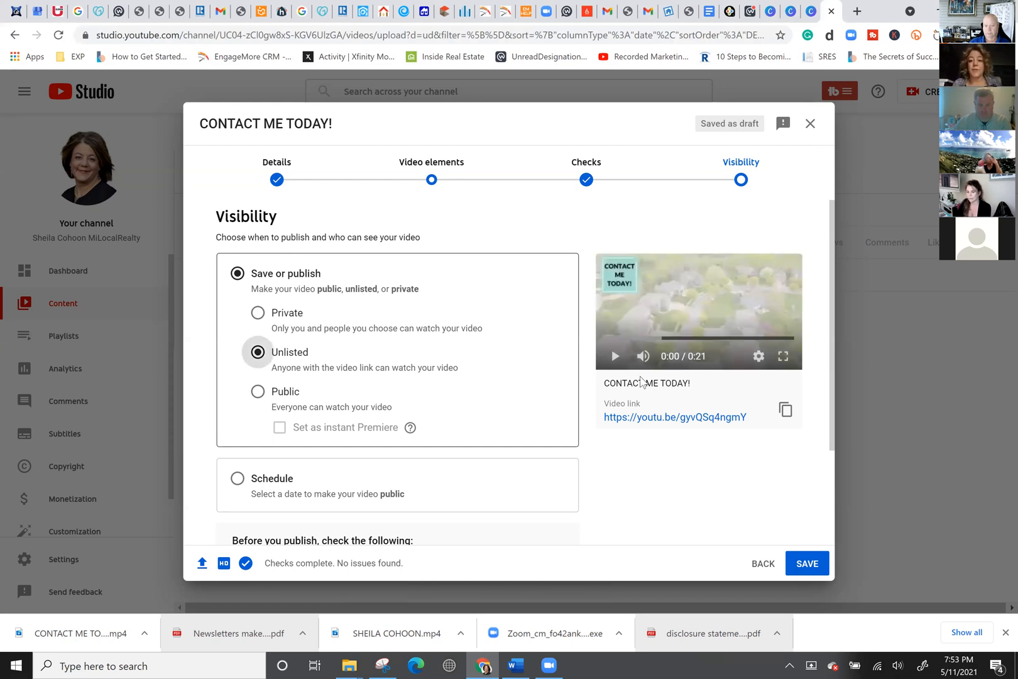
click(785, 409)
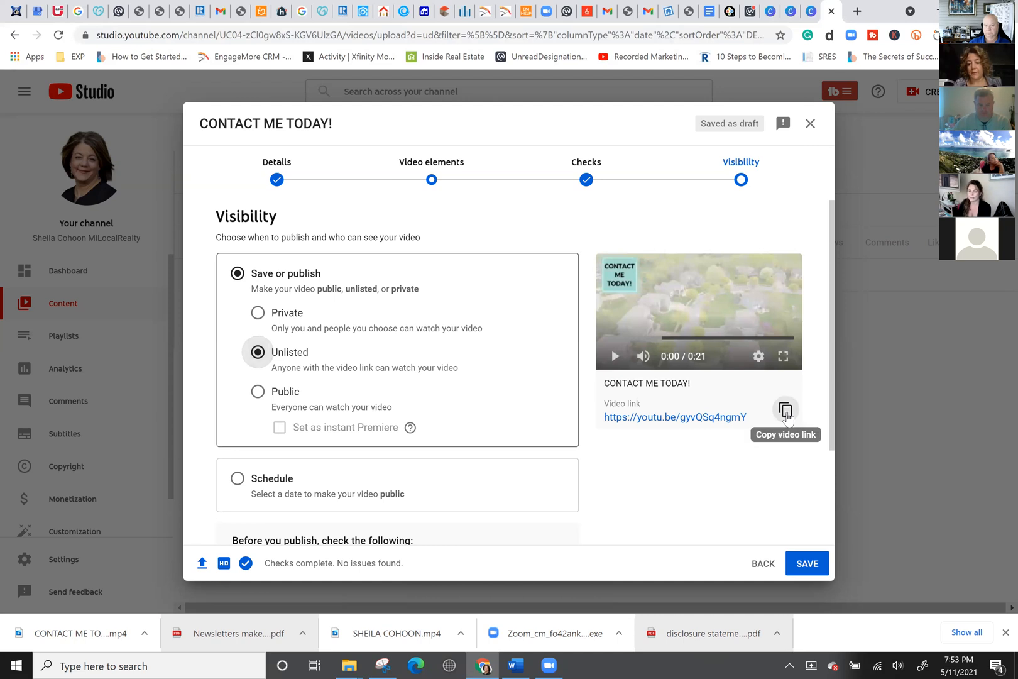
click(809, 567)
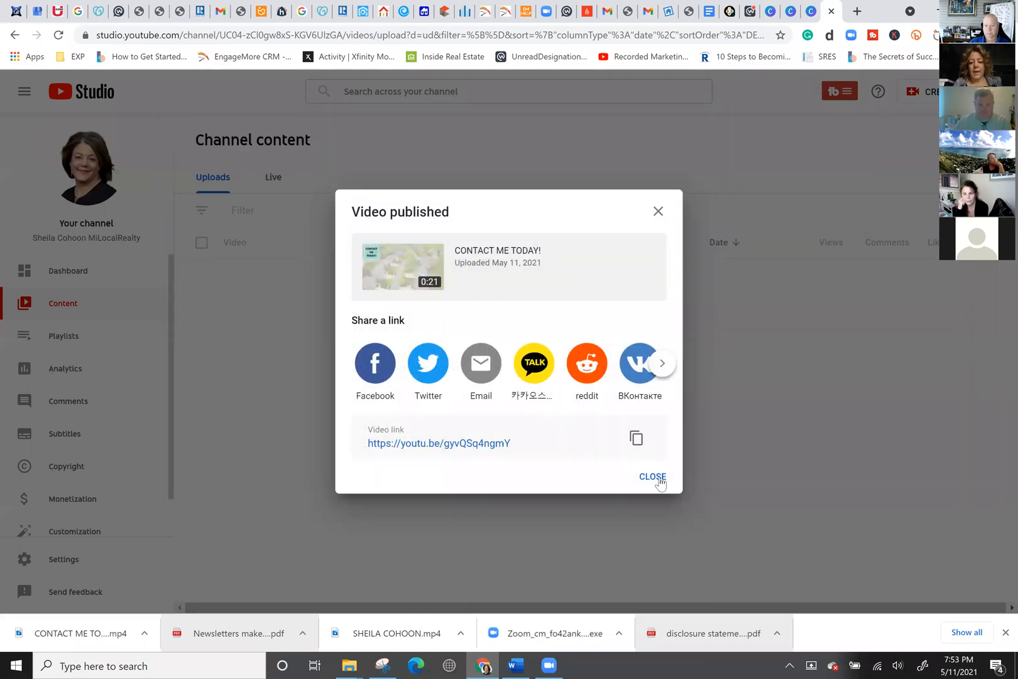
click(659, 479)
click(856, 13)
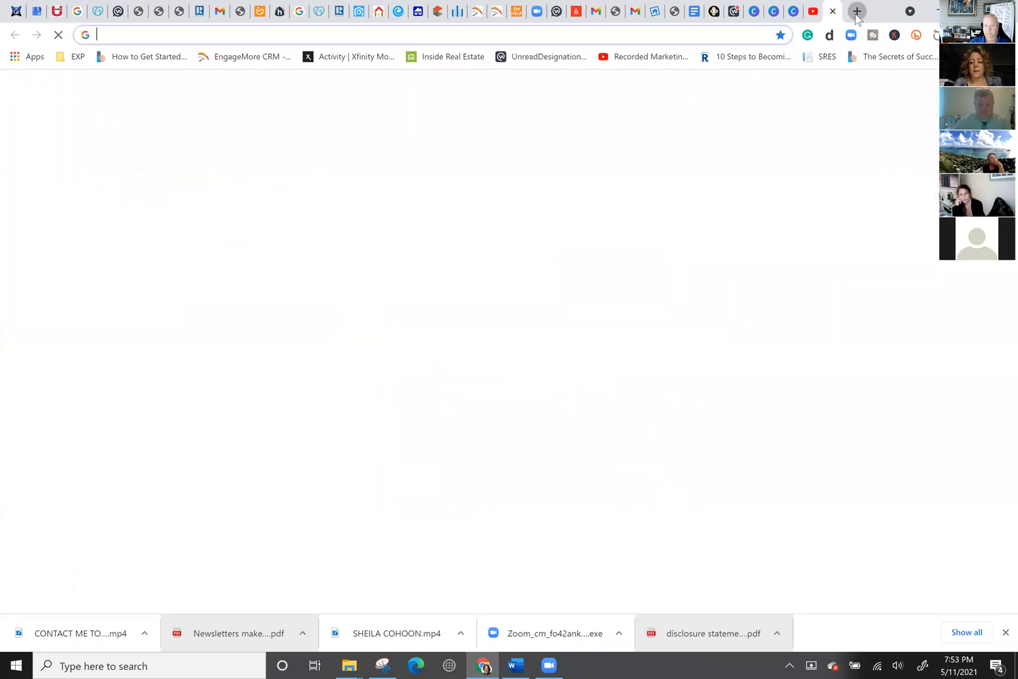
Load kvCORE, open the Web & IDX website settings, and scroll to Template Extra Options.
text(KV)
key(Return)
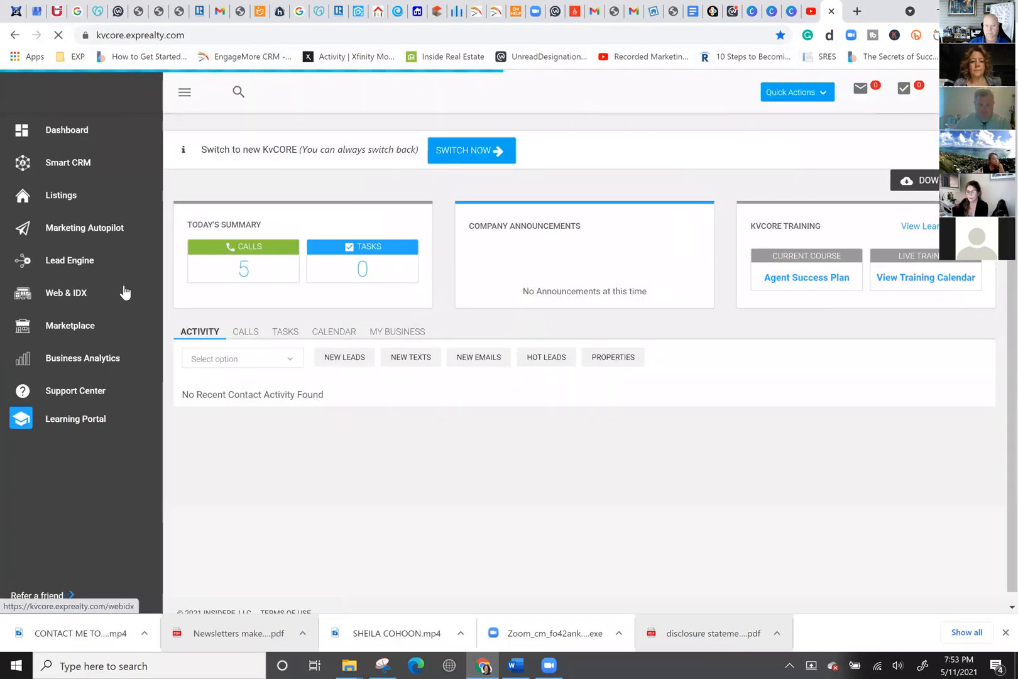
click(71, 294)
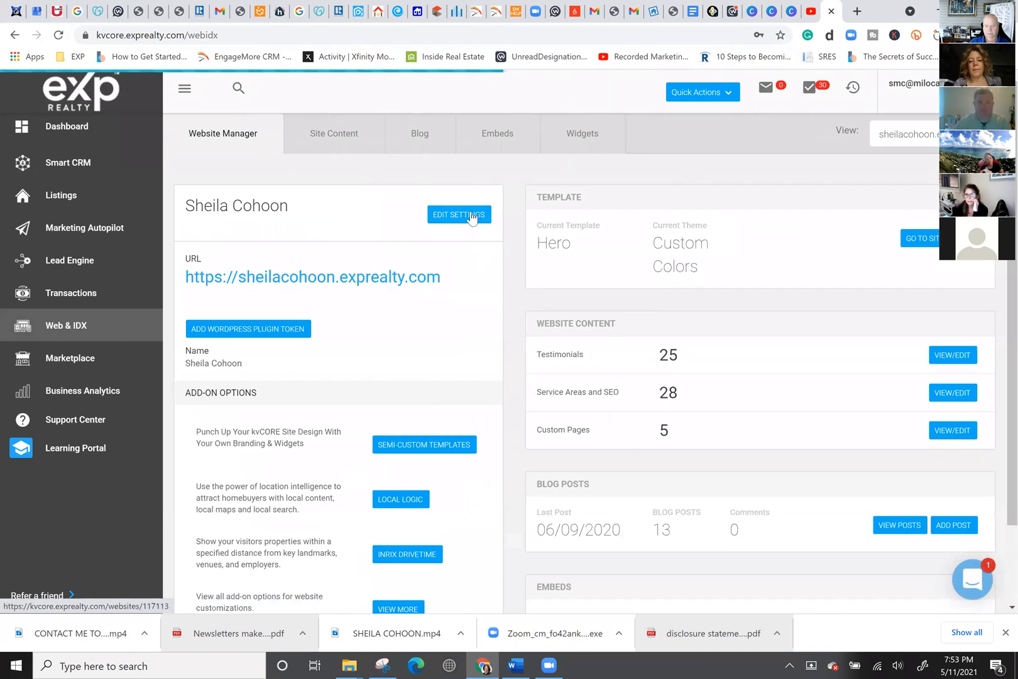
click(471, 217)
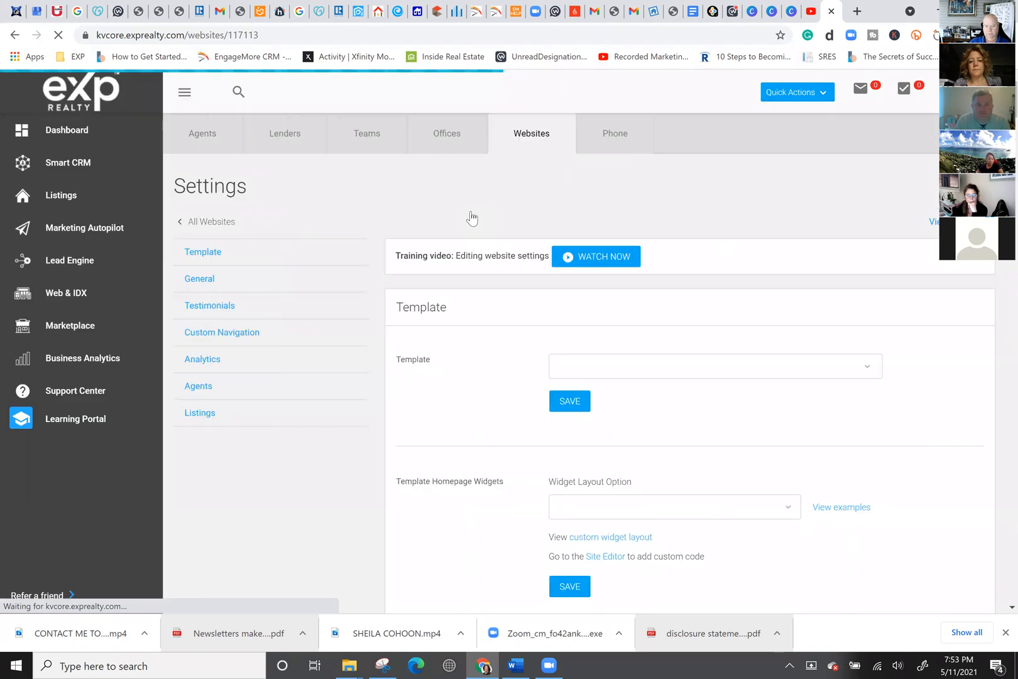
scroll(478, 416, down, 5)
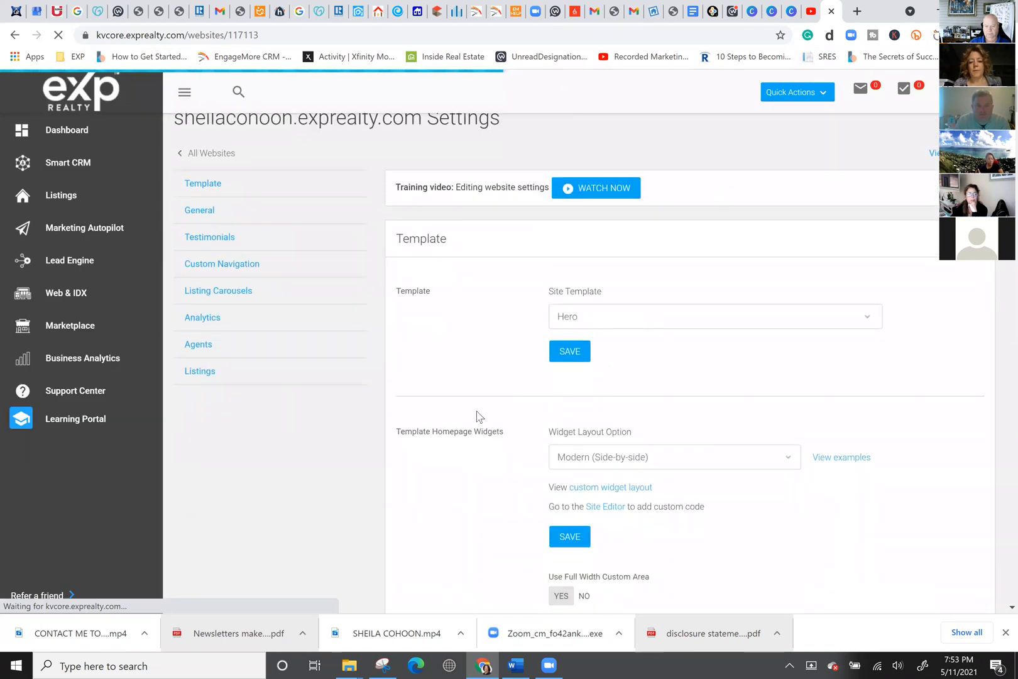
scroll(485, 350, down, 10)
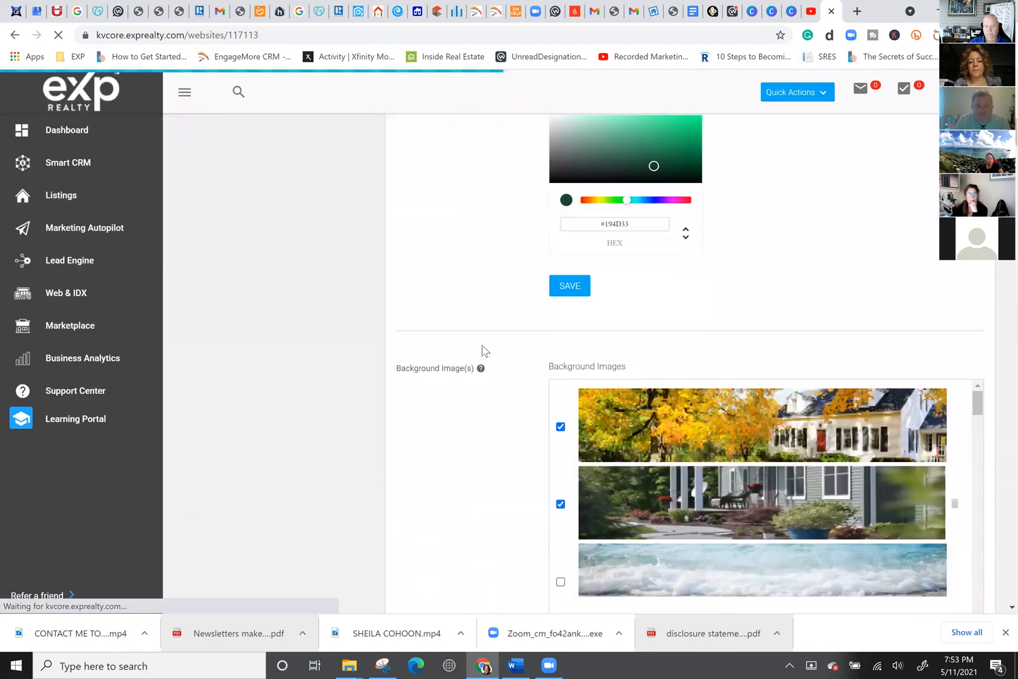
scroll(484, 350, down, 1)
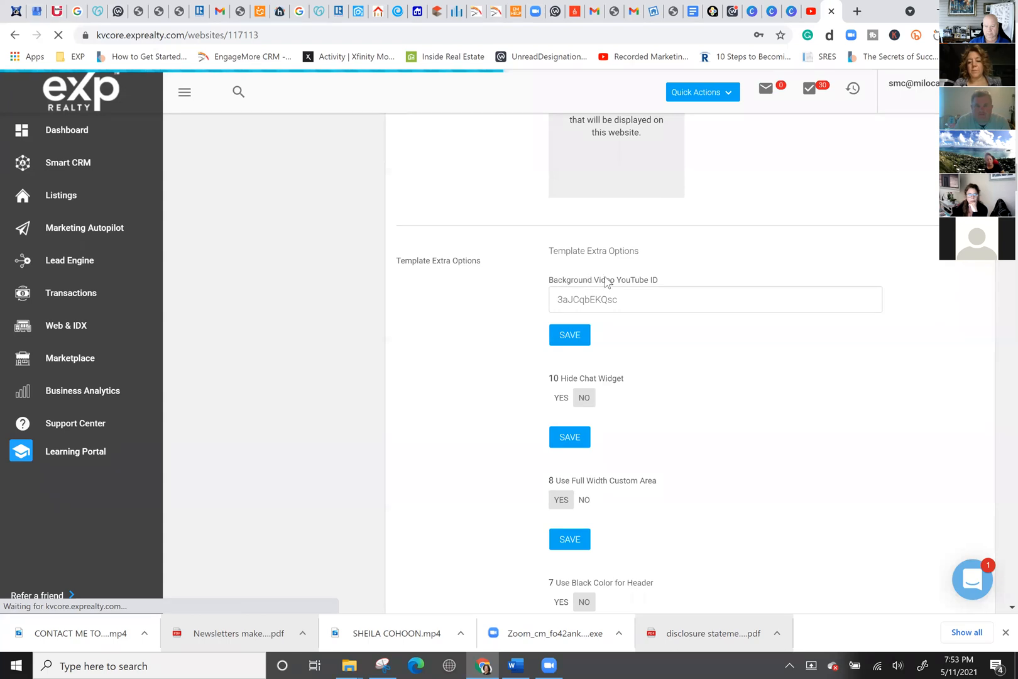
click(672, 299)
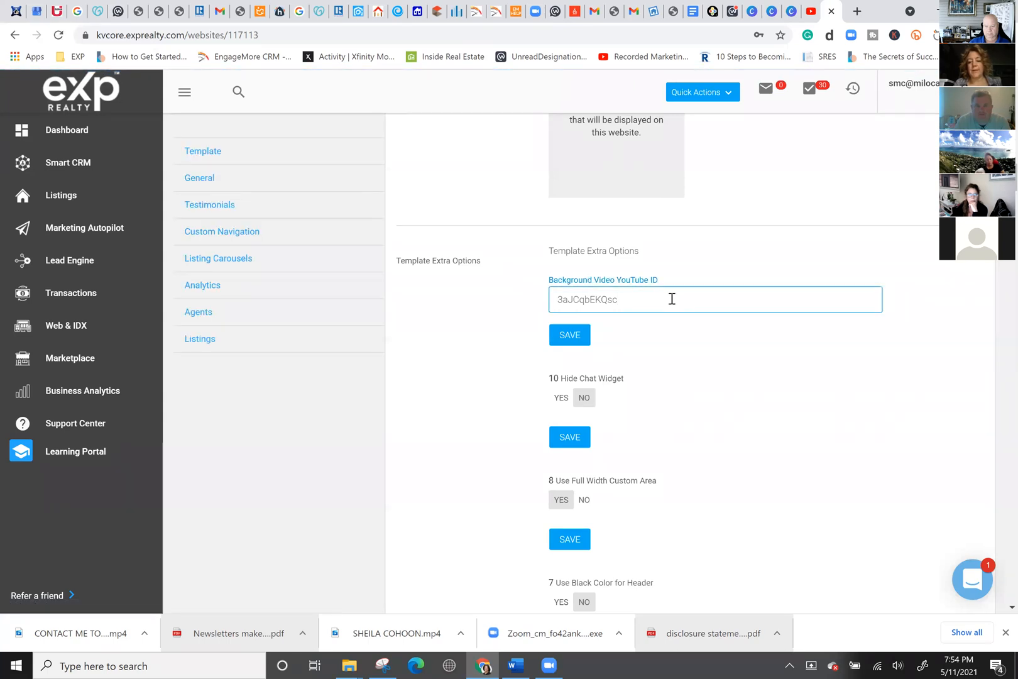
click(858, 10)
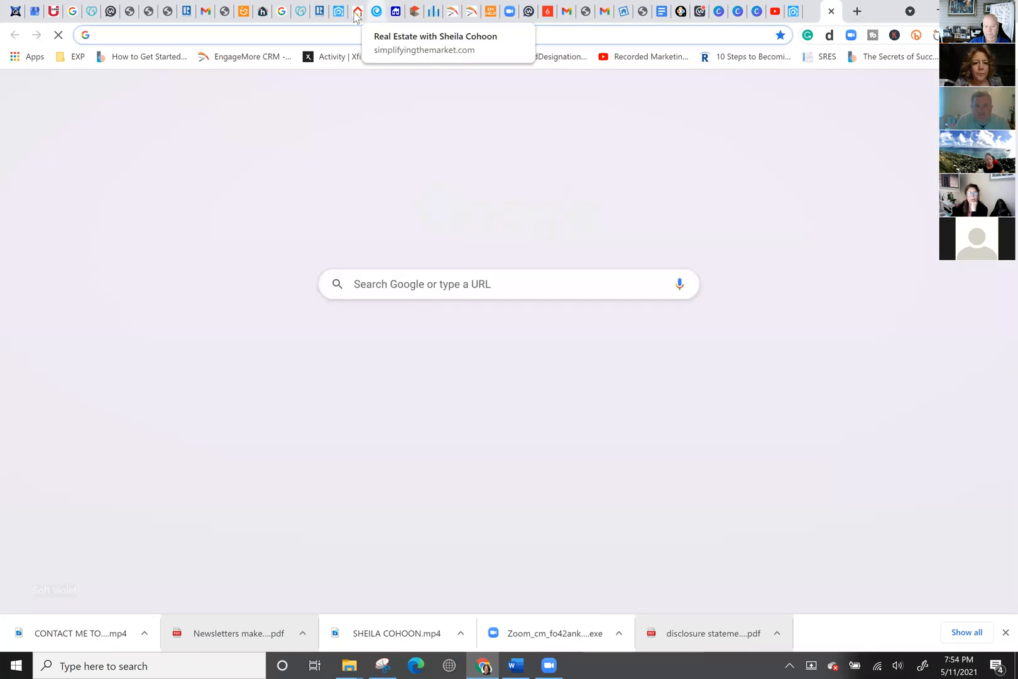
click(359, 11)
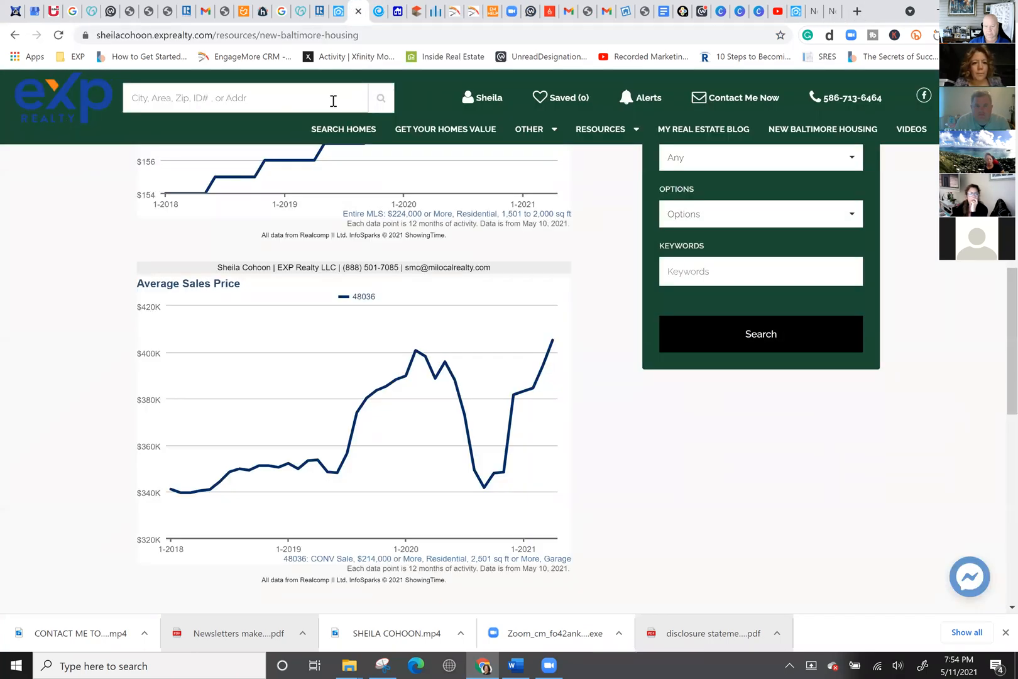
click(52, 100)
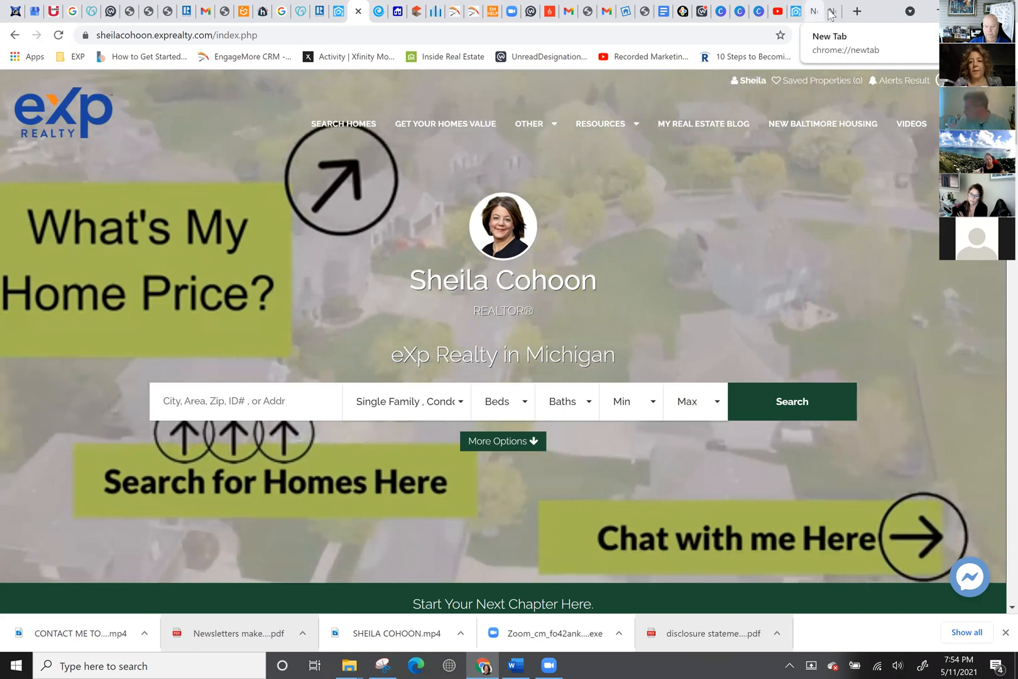
click(796, 12)
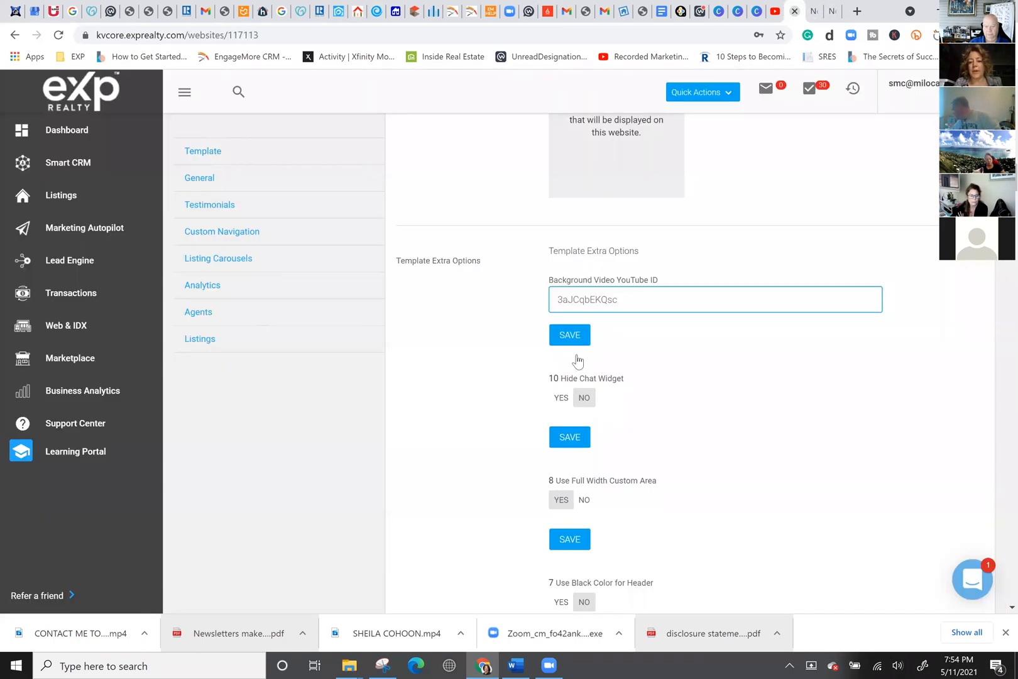
key(ctrl+v)
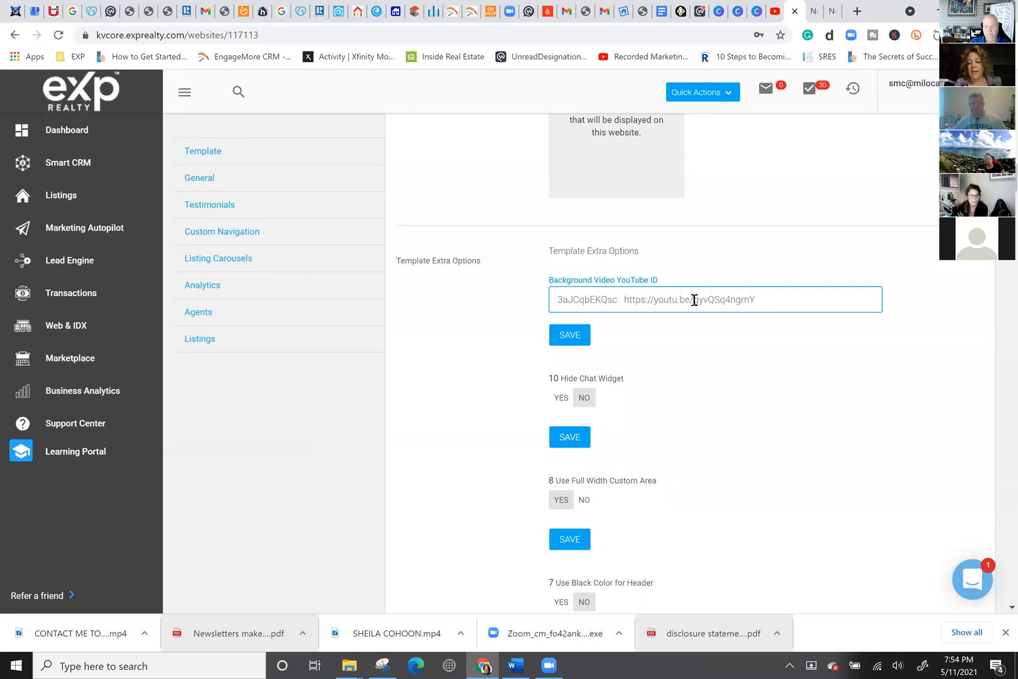
drag(672, 302, 638, 304)
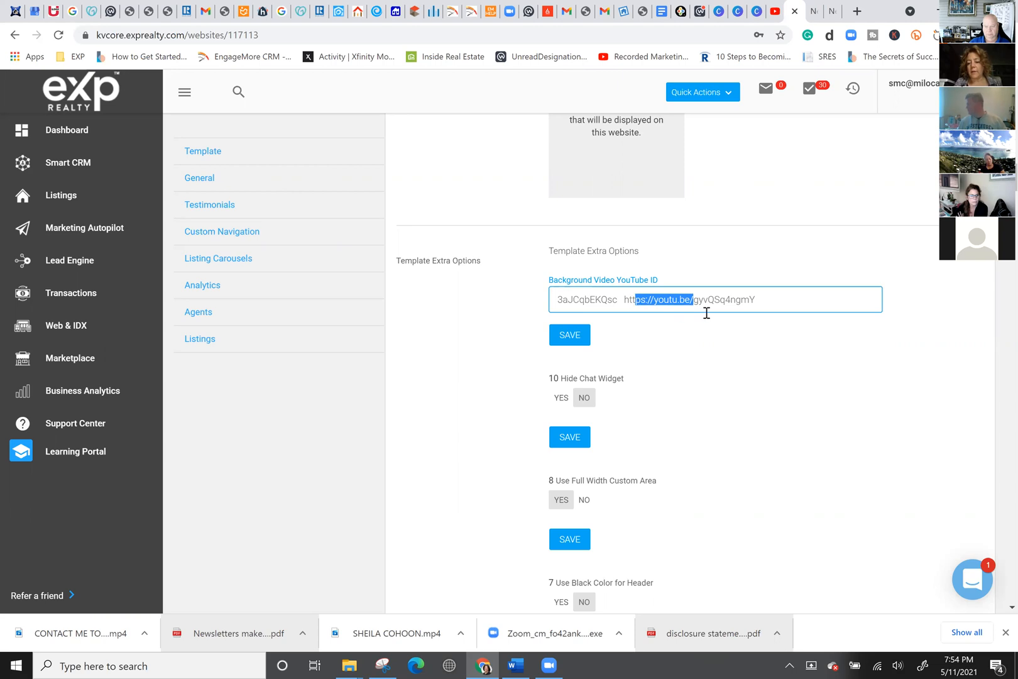
drag(694, 303, 506, 306)
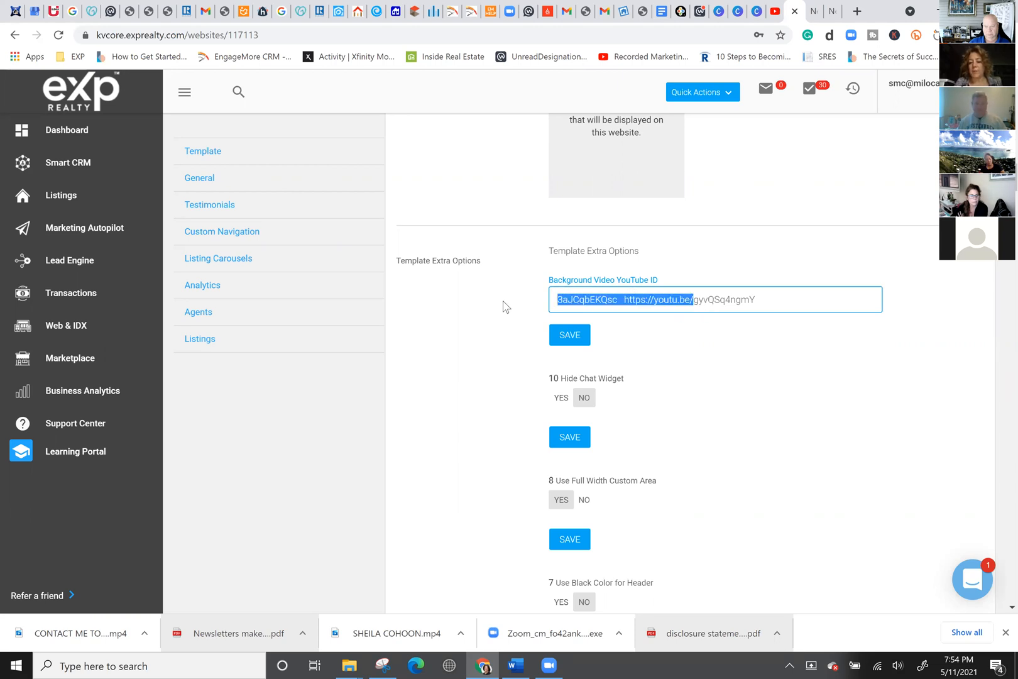
key(BackSpace)
click(564, 338)
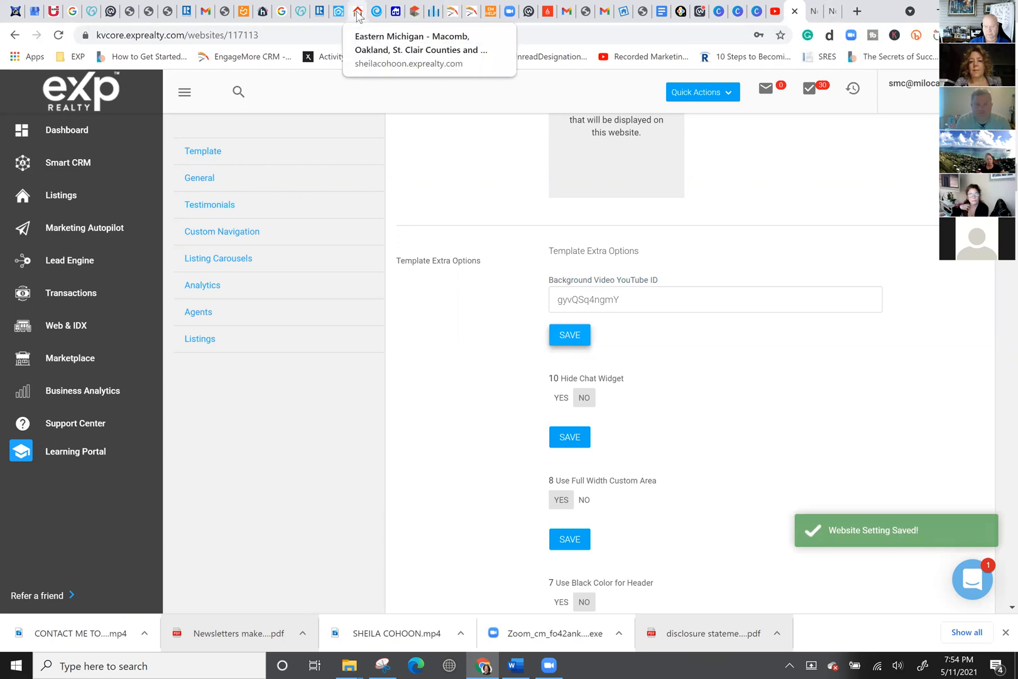
click(358, 14)
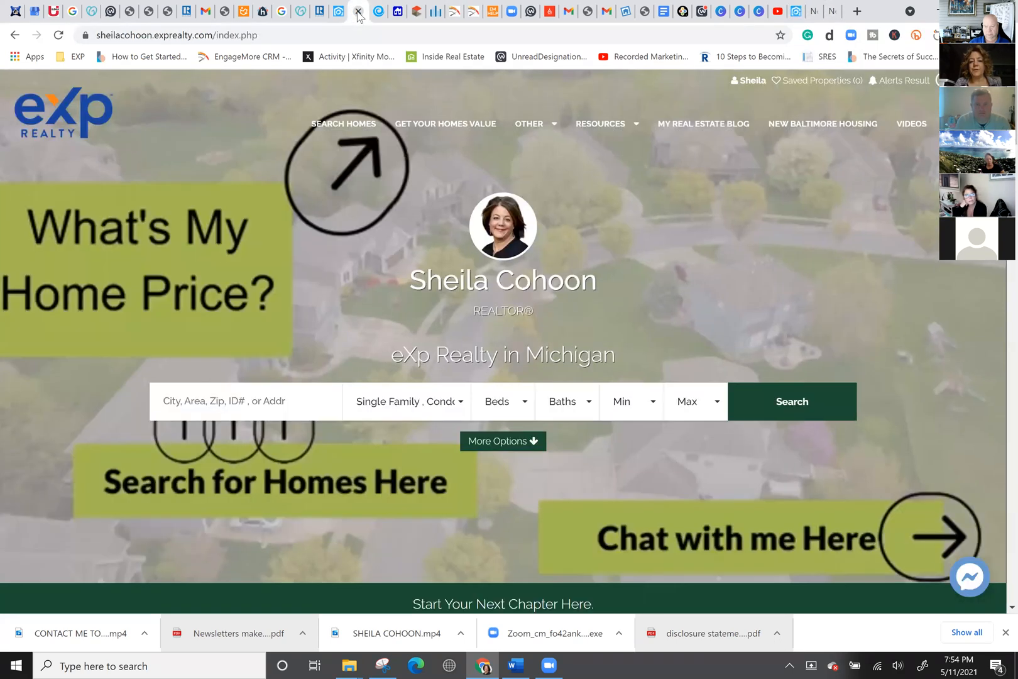
Reload the agent website to see the CONTACT ME TODAY! background video, then go to the blank tab.
click(58, 35)
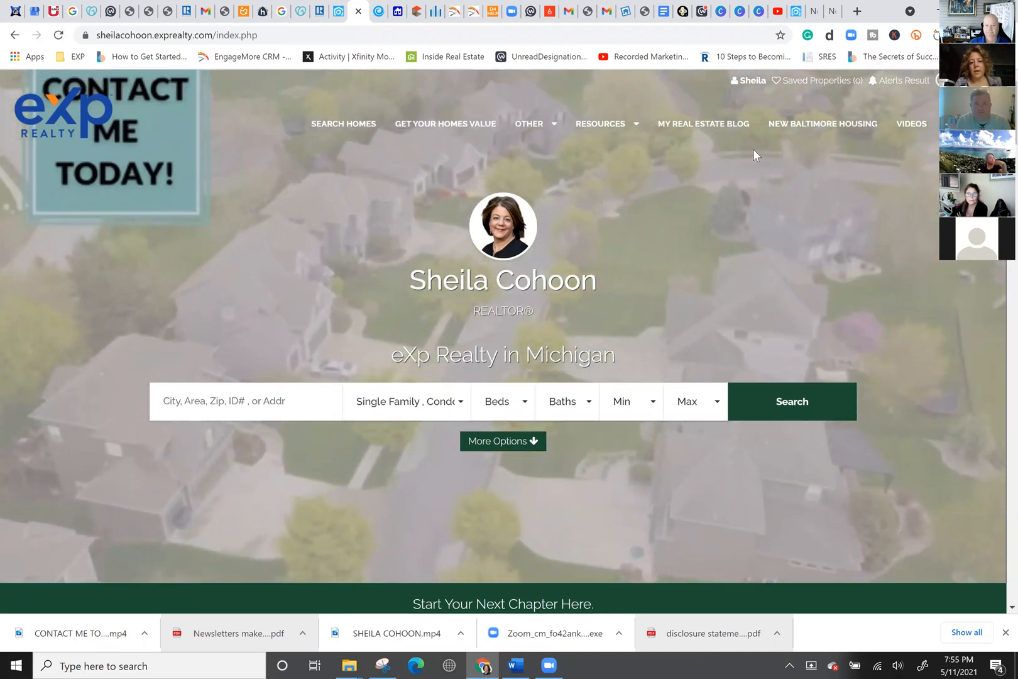
click(831, 11)
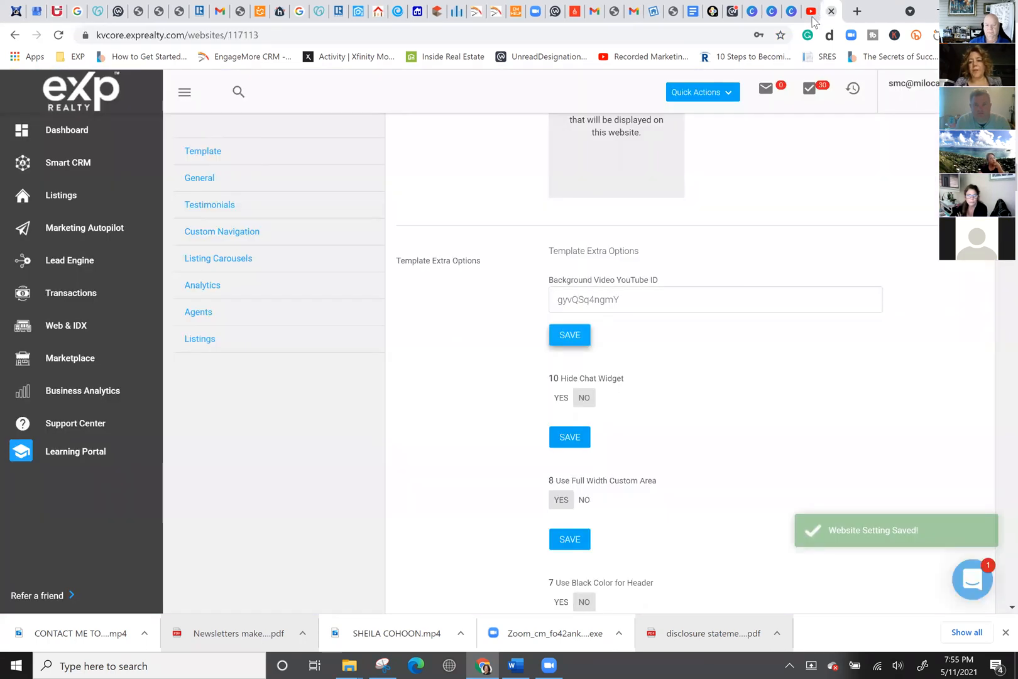
Close the blank tab, scroll through the uploaded videos in YouTube Studio, then return to kvCORE.
click(831, 11)
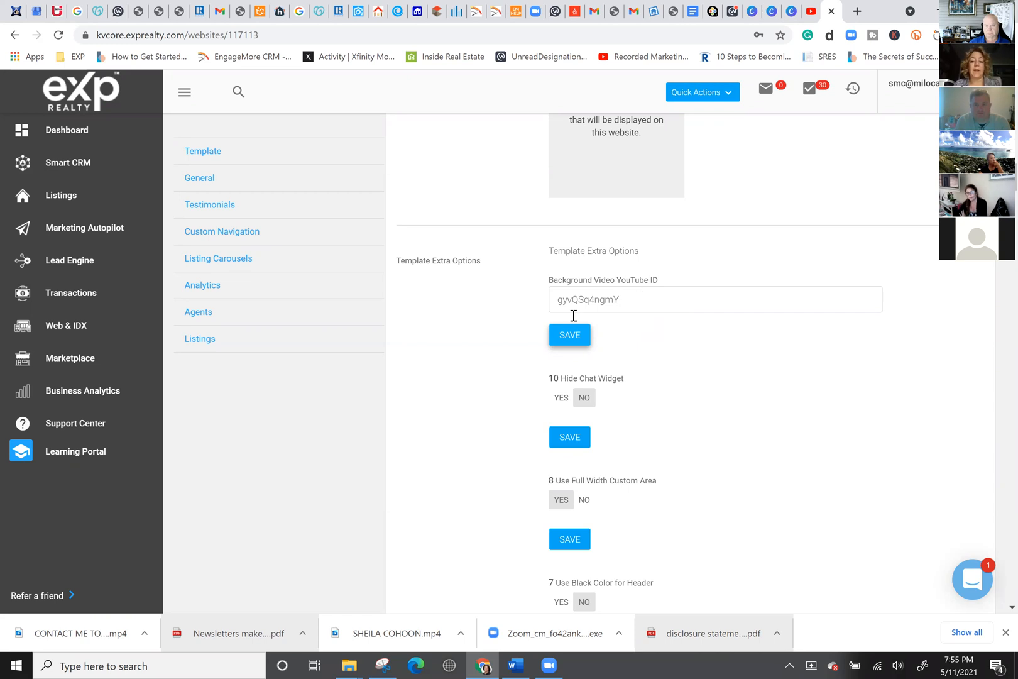
click(811, 21)
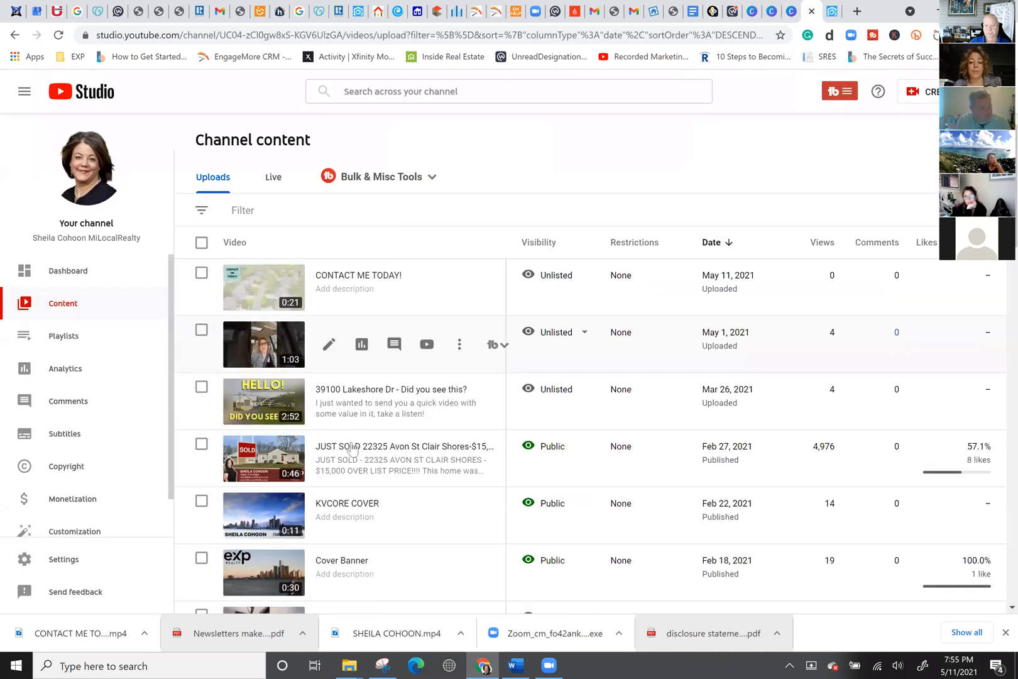
scroll(328, 465, down, 3)
scroll(328, 465, down, 1)
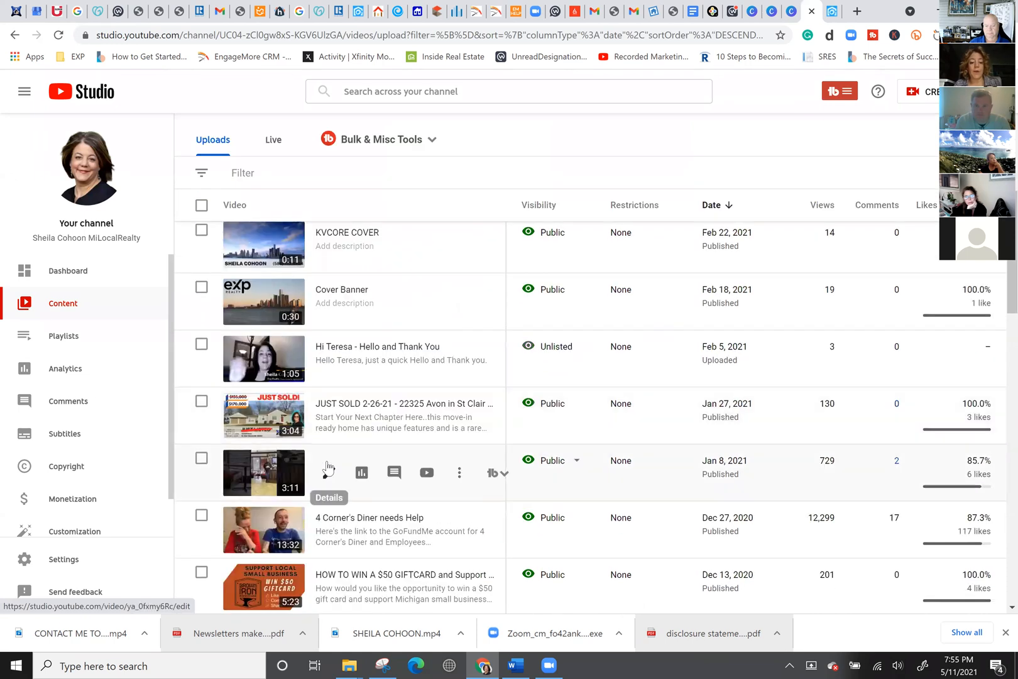
click(832, 13)
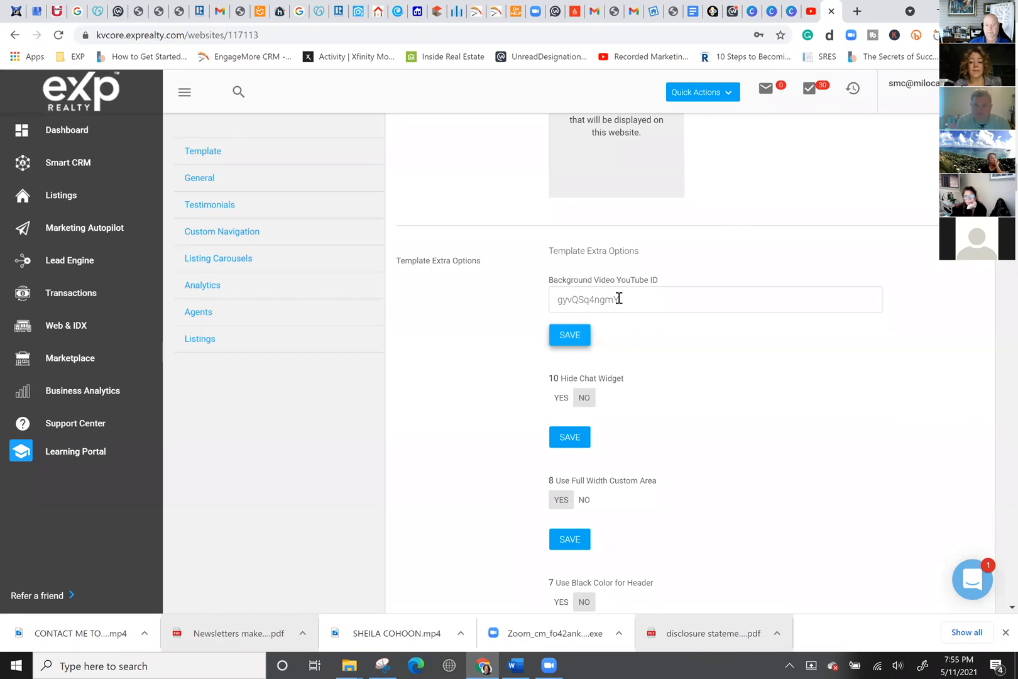
click(476, 13)
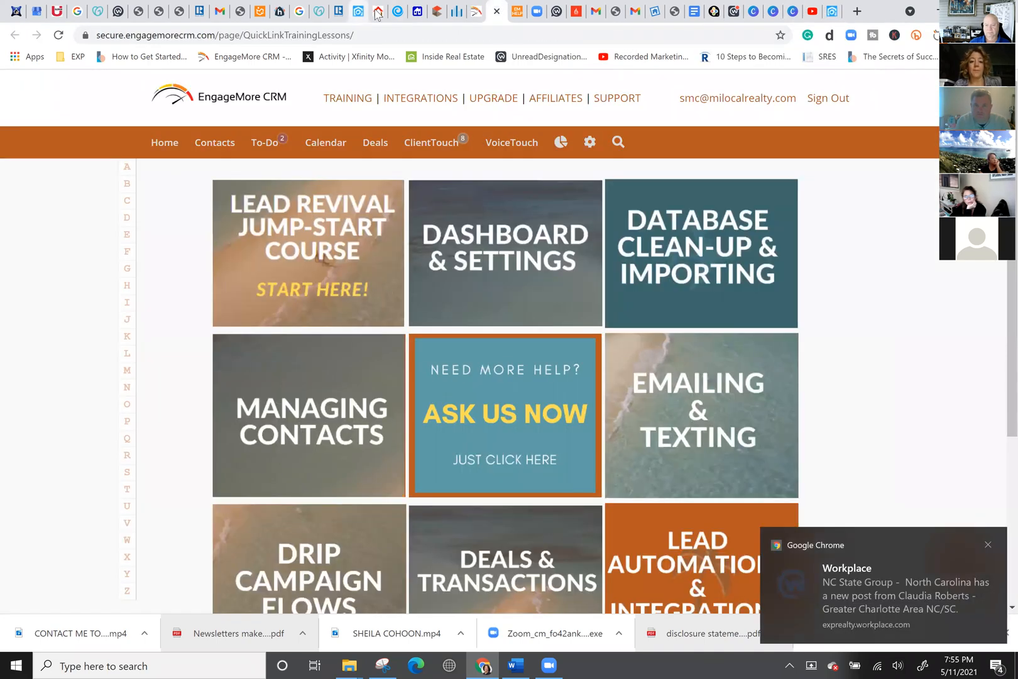
Close the agent website tab and return to the Canva design editor.
click(378, 13)
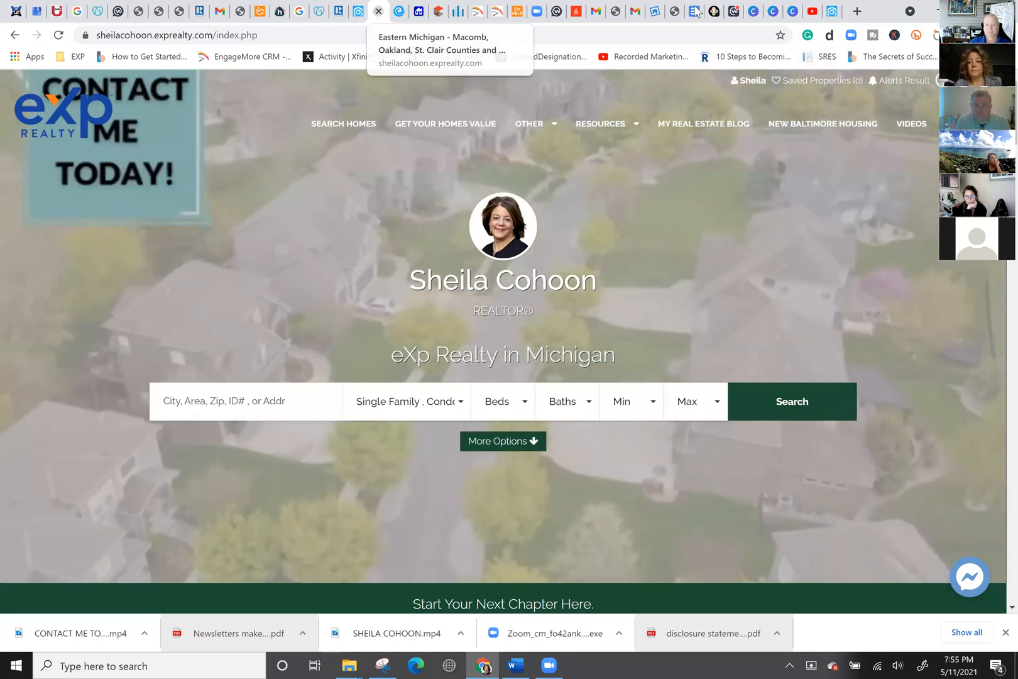
click(379, 12)
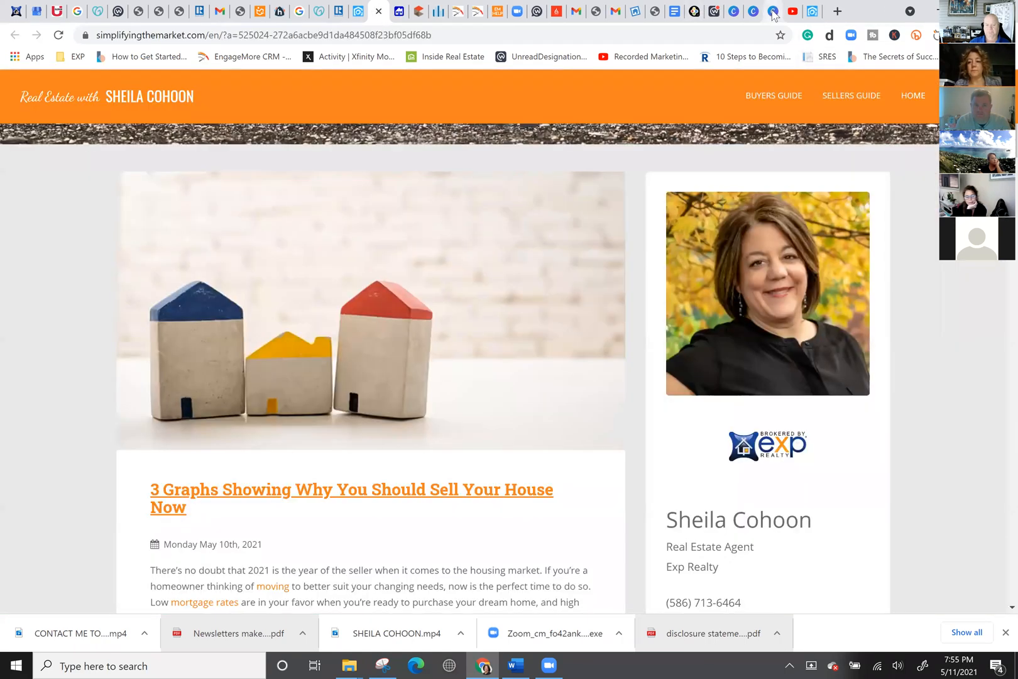
click(773, 12)
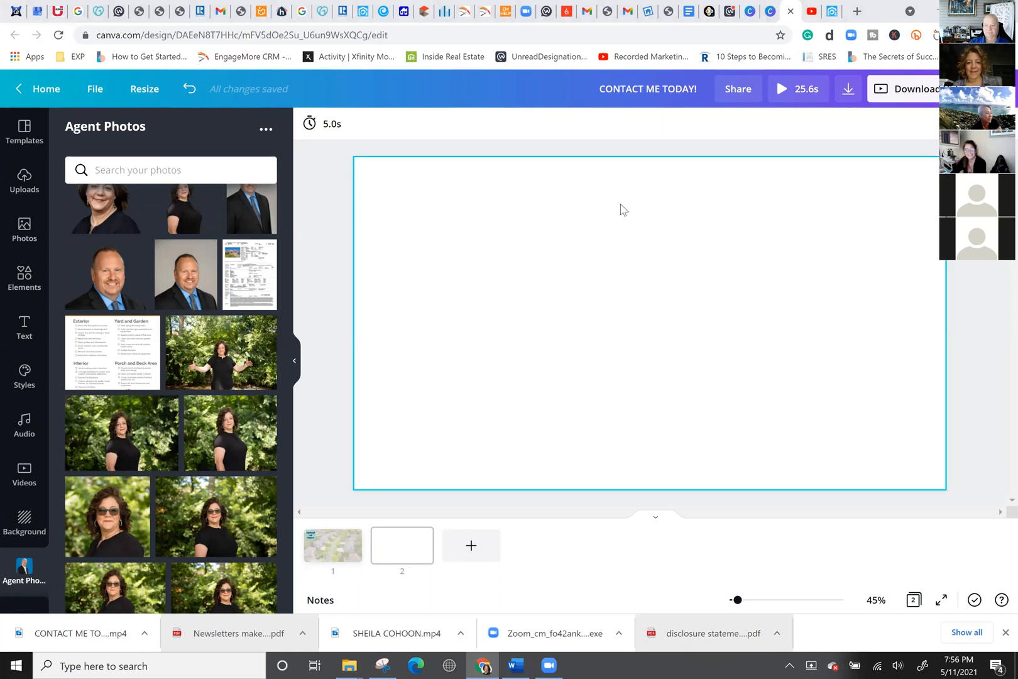
From the Canva home page, open the 'Want results like this?' house listing design.
click(22, 90)
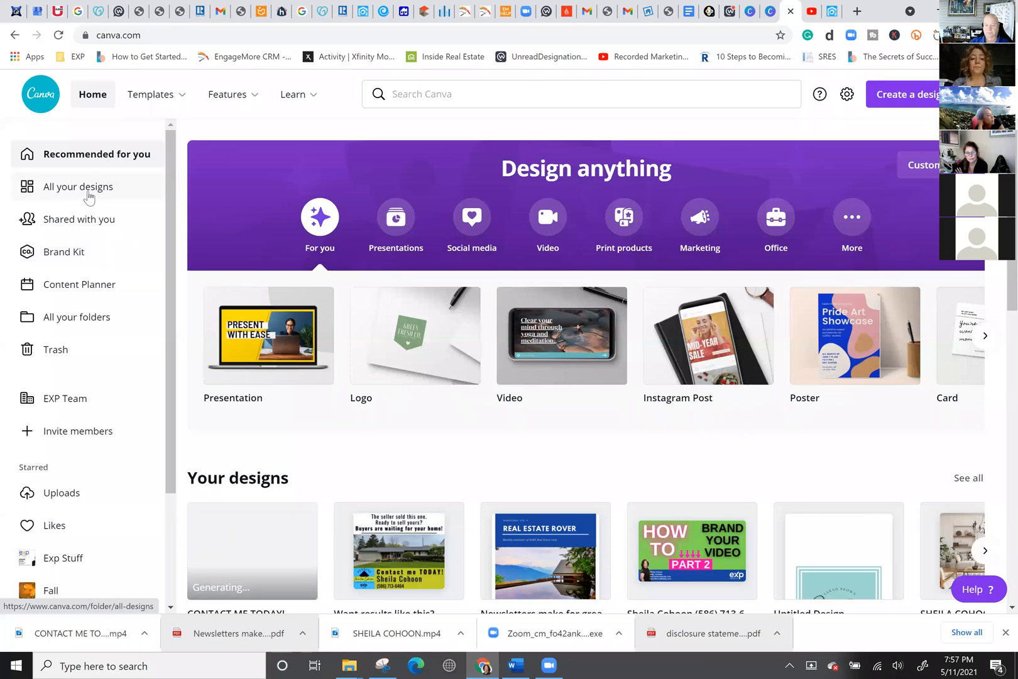
mouse_move(173, 104)
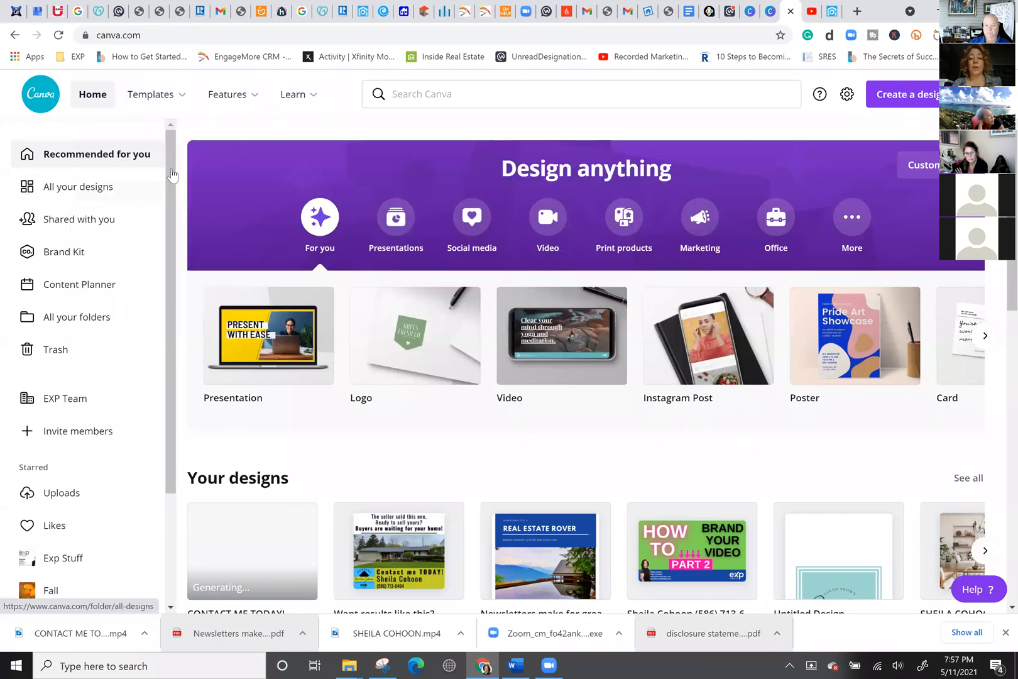
scroll(390, 459, down, 2)
click(390, 471)
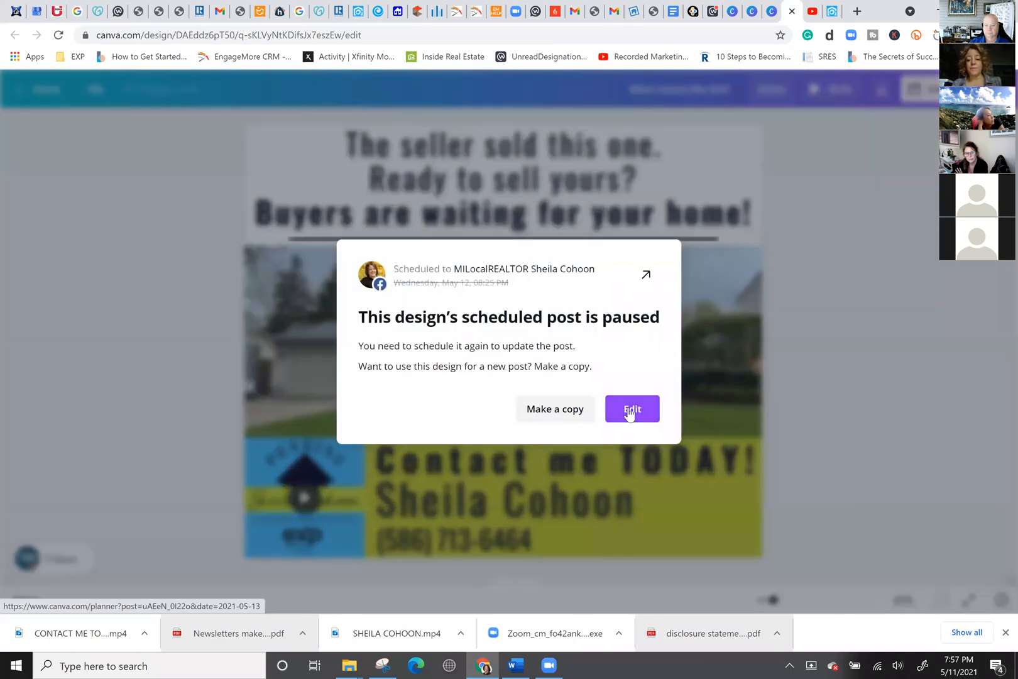
Dismiss the scheduled-post notice and search stock photos for 'green screen'.
click(628, 412)
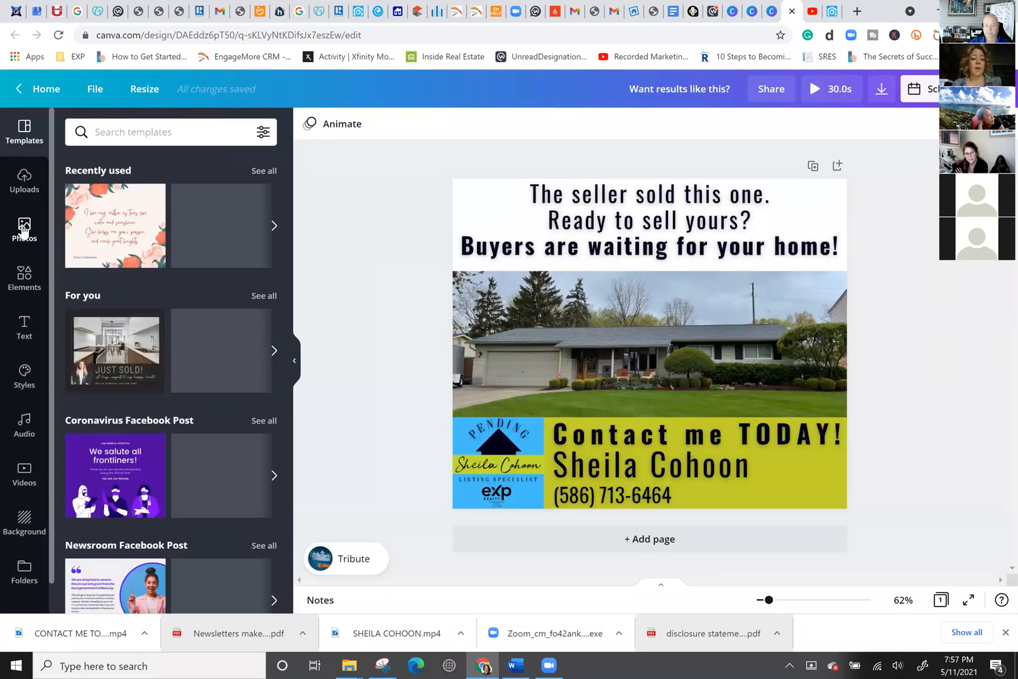
click(23, 229)
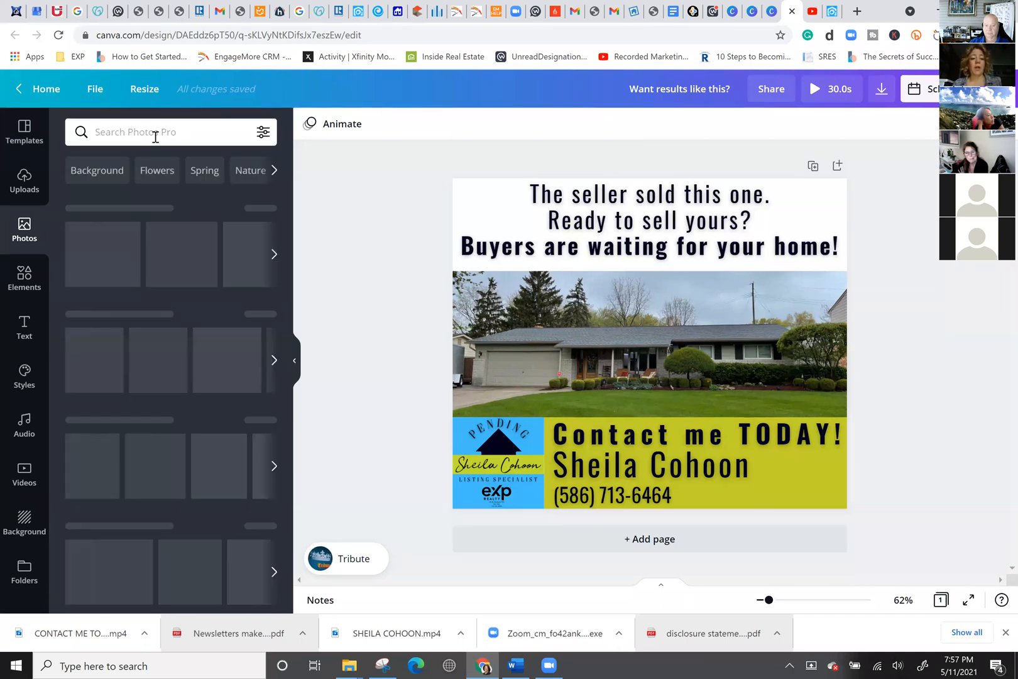
click(155, 133)
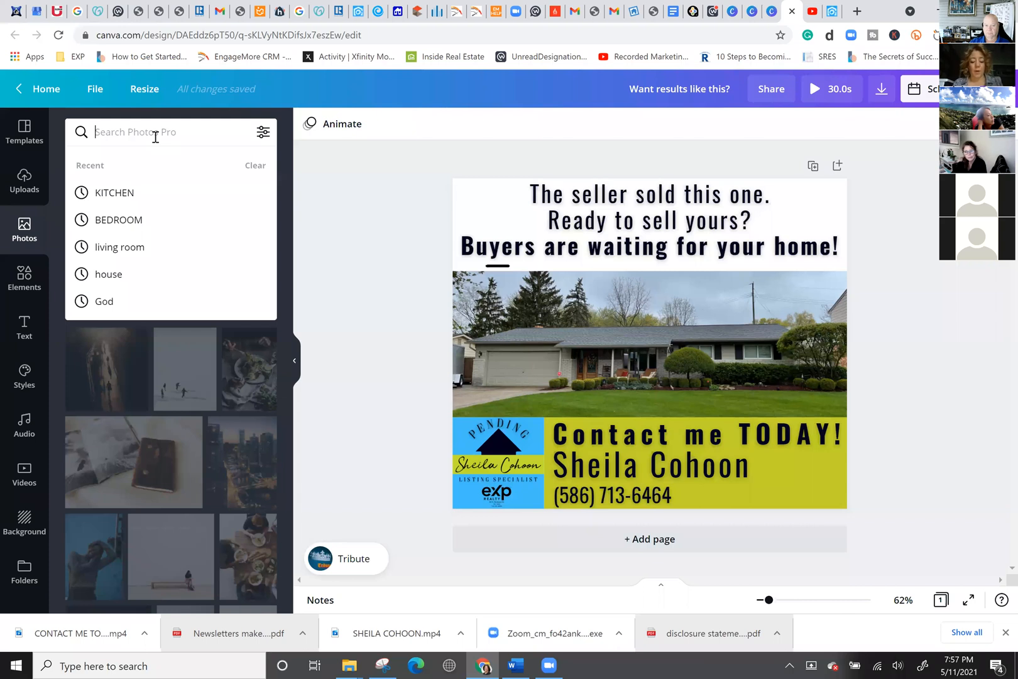
text(gREEN)
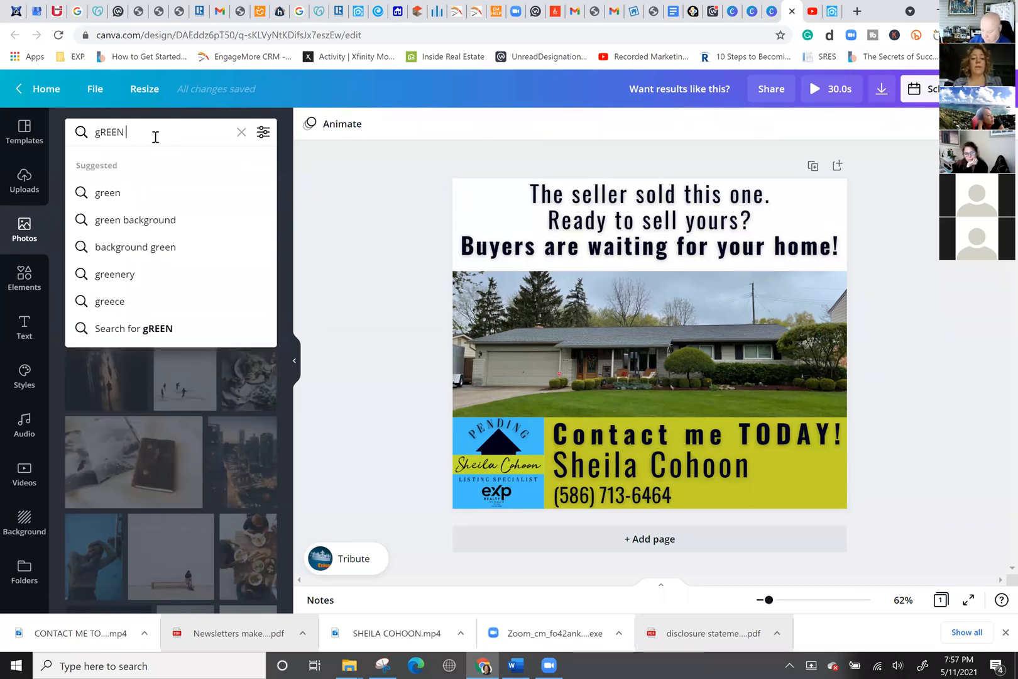
text( sCREEN)
key(Return)
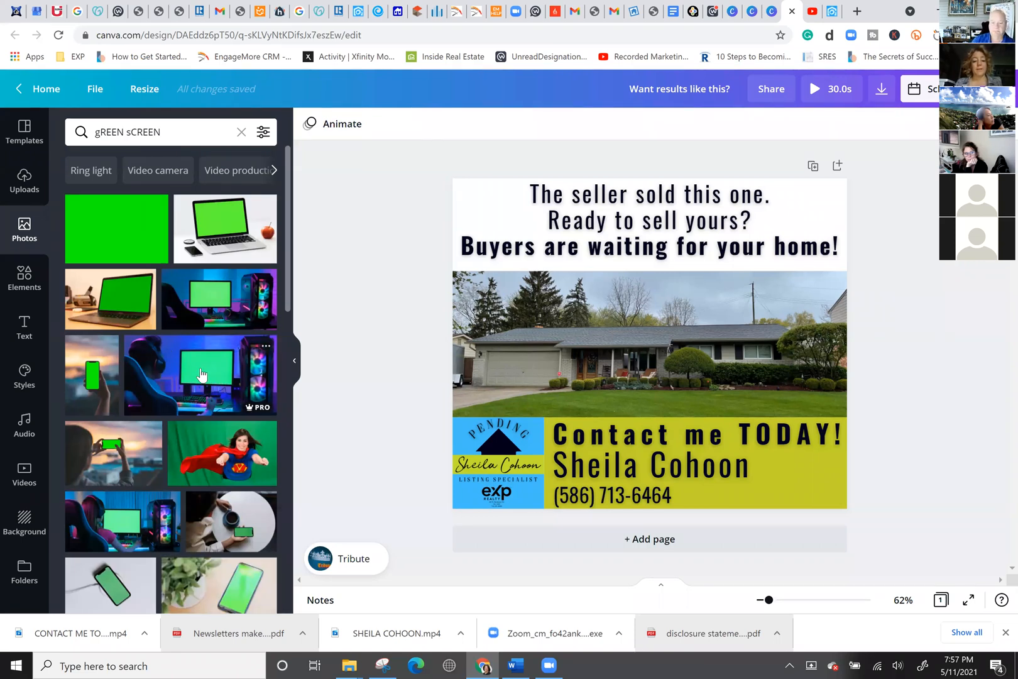
scroll(184, 375, down, 3)
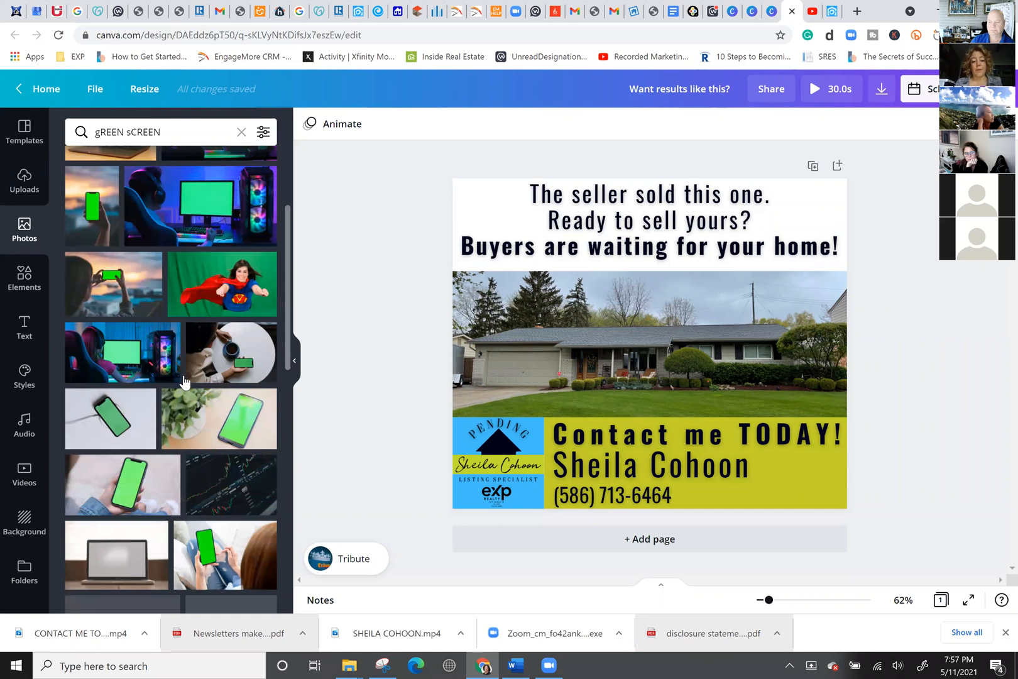
scroll(183, 377, down, 2)
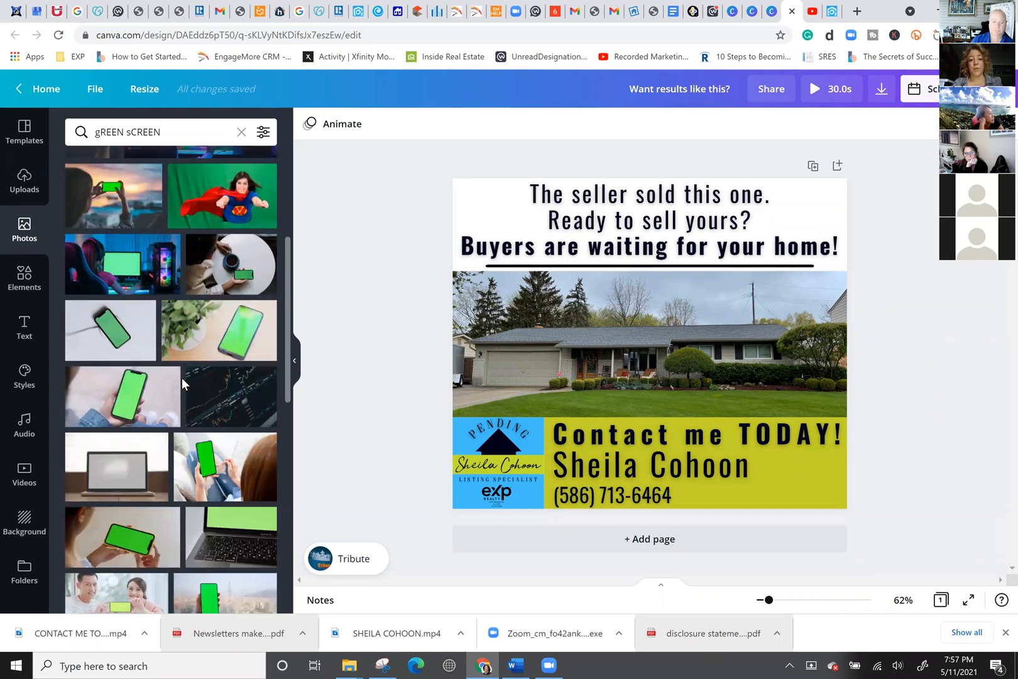
Replace the photo search with 'SANTA' to list Santa Claus images.
click(167, 133)
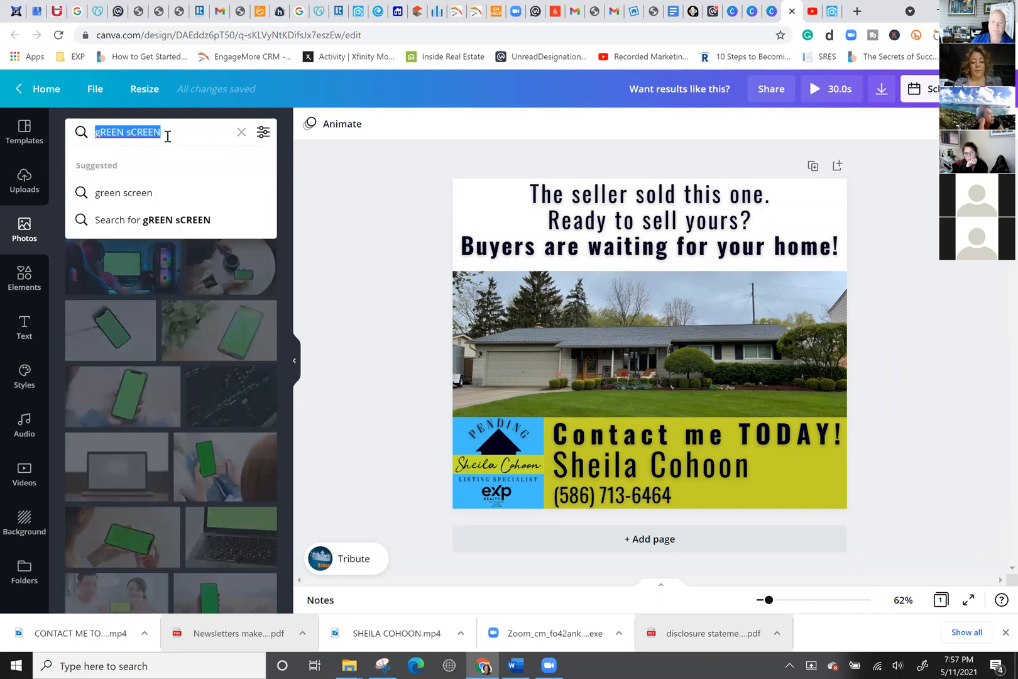
text(SANTA)
key(Return)
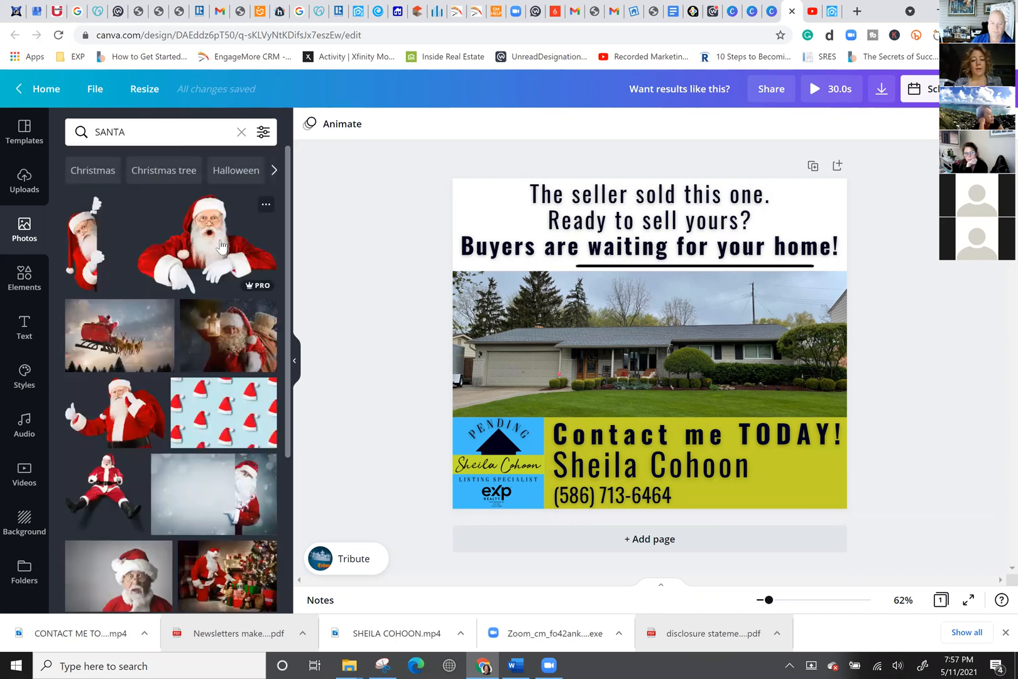
Add page 2 with the pointing Santa photo moved higher and an orange square added.
click(650, 538)
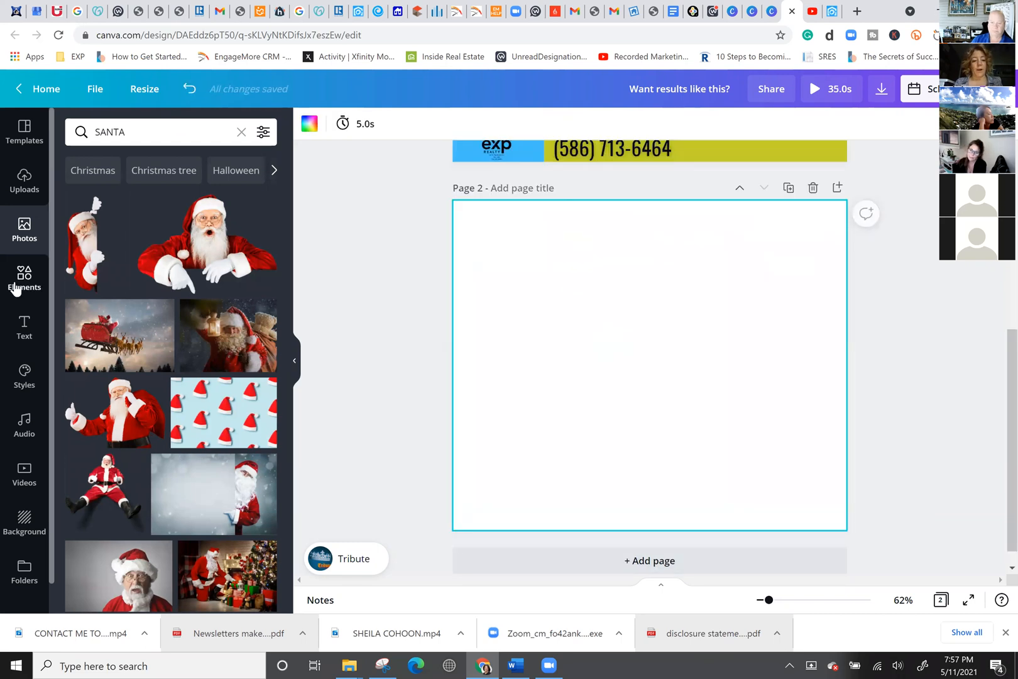
click(208, 245)
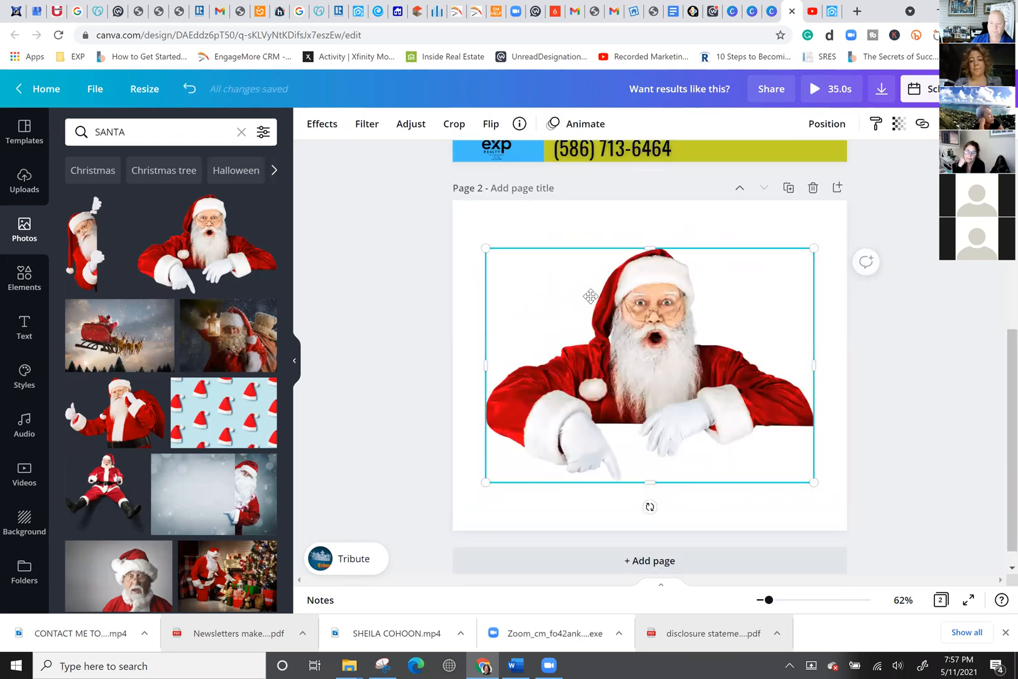
drag(590, 296, 585, 262)
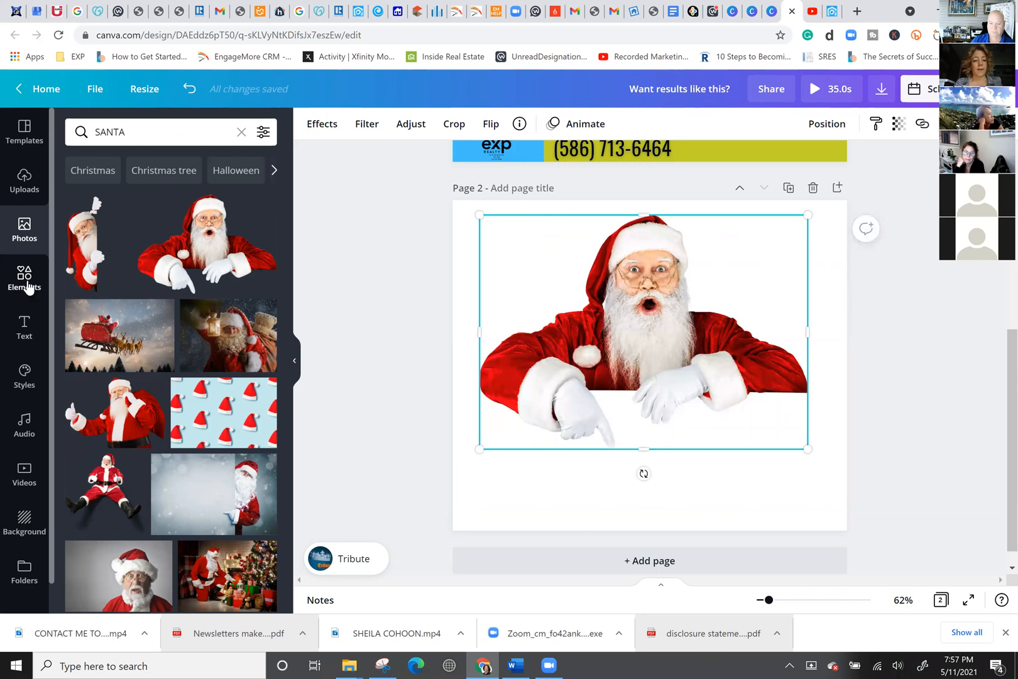
click(24, 278)
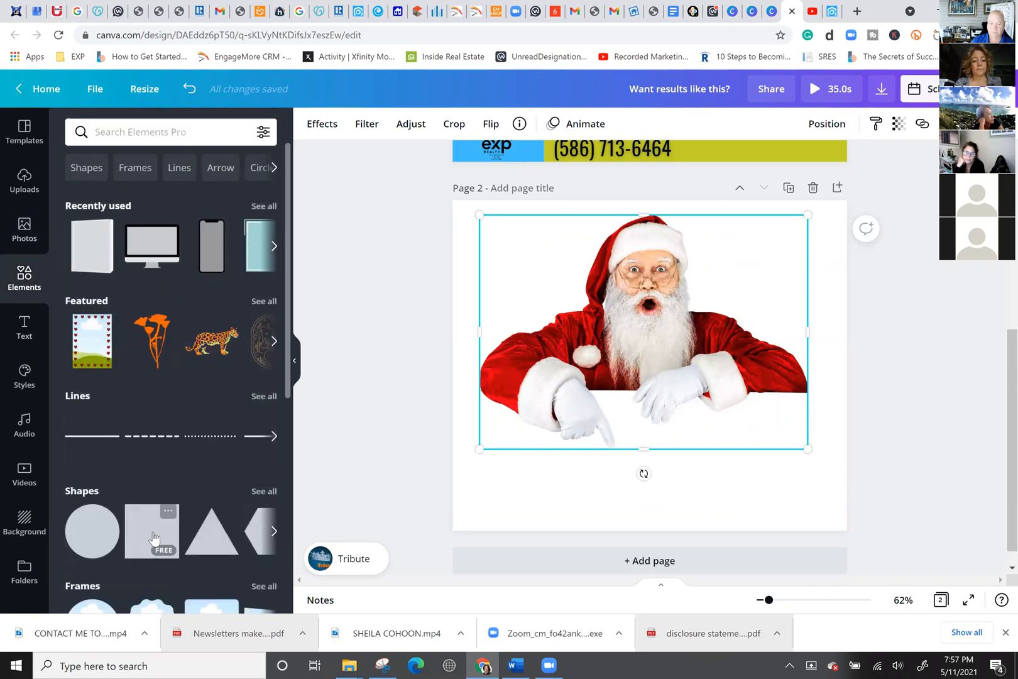
click(154, 533)
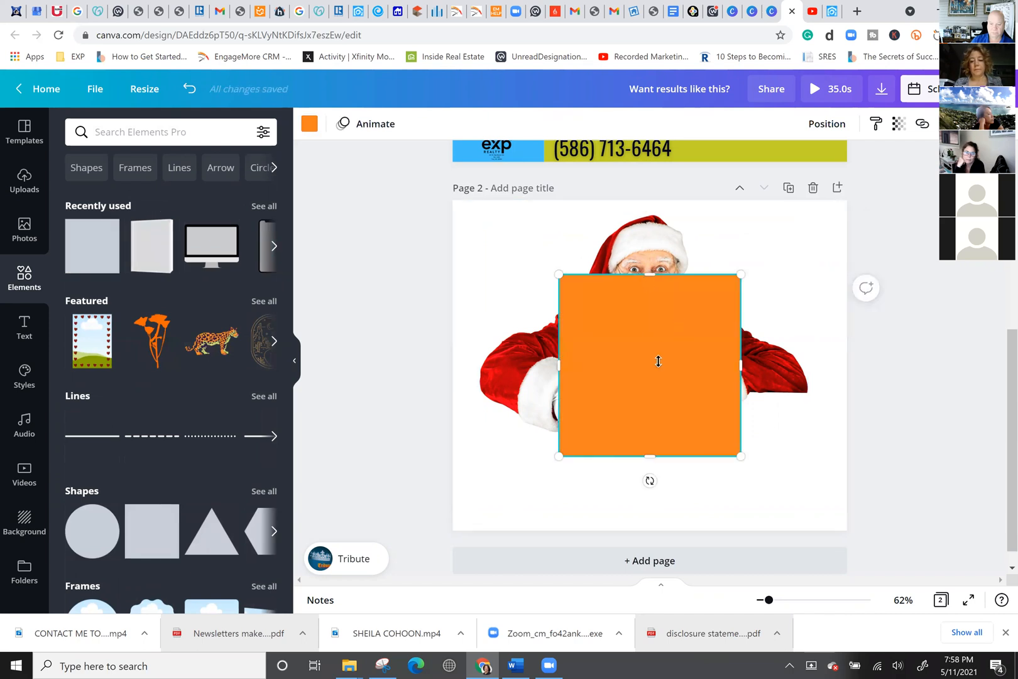
Flatten the orange square into a rectangle under Santa and send it backward behind his gloves.
drag(658, 362, 654, 370)
drag(651, 416, 686, 438)
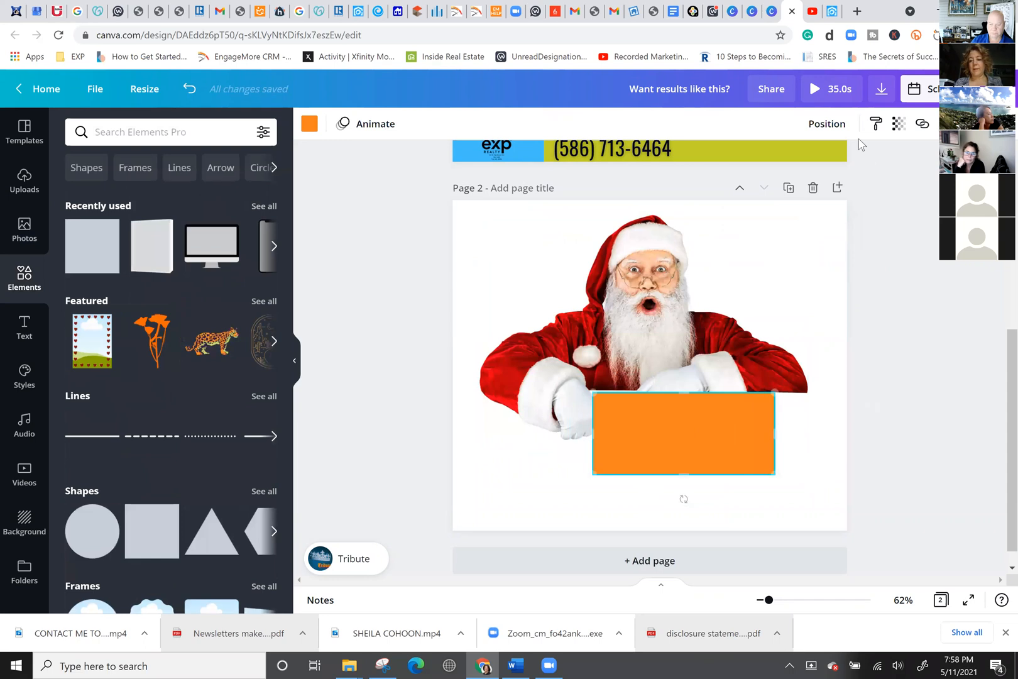
click(828, 124)
click(773, 165)
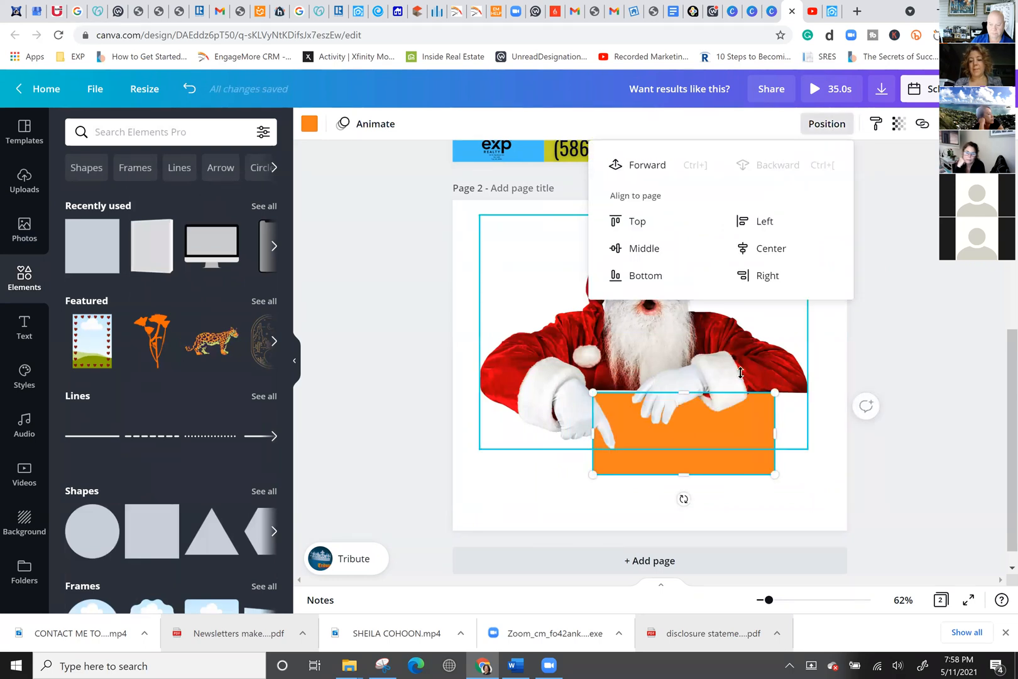
click(779, 436)
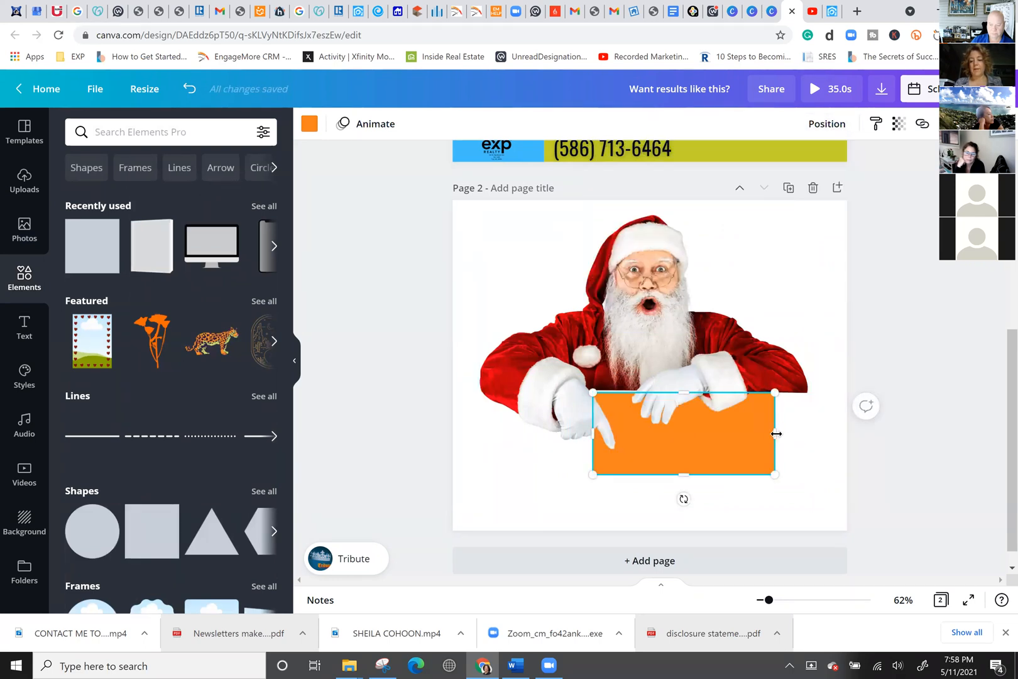
Widen the orange rectangle on both sides and stretch it down to the page bottom.
drag(809, 439, 809, 440)
drag(512, 436, 489, 436)
drag(648, 476, 642, 572)
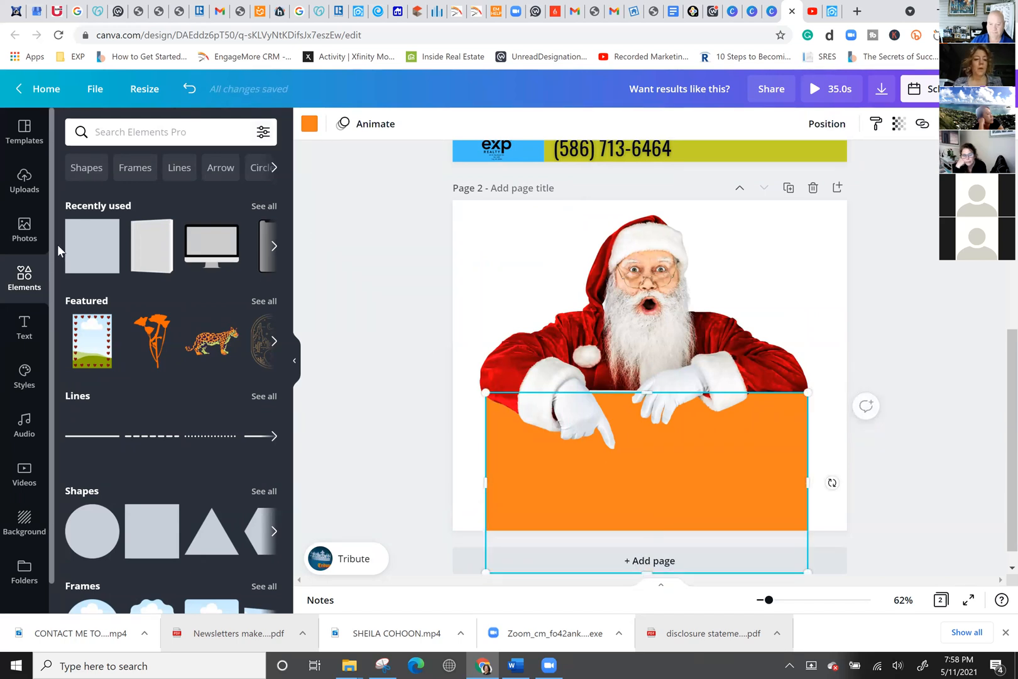
click(22, 231)
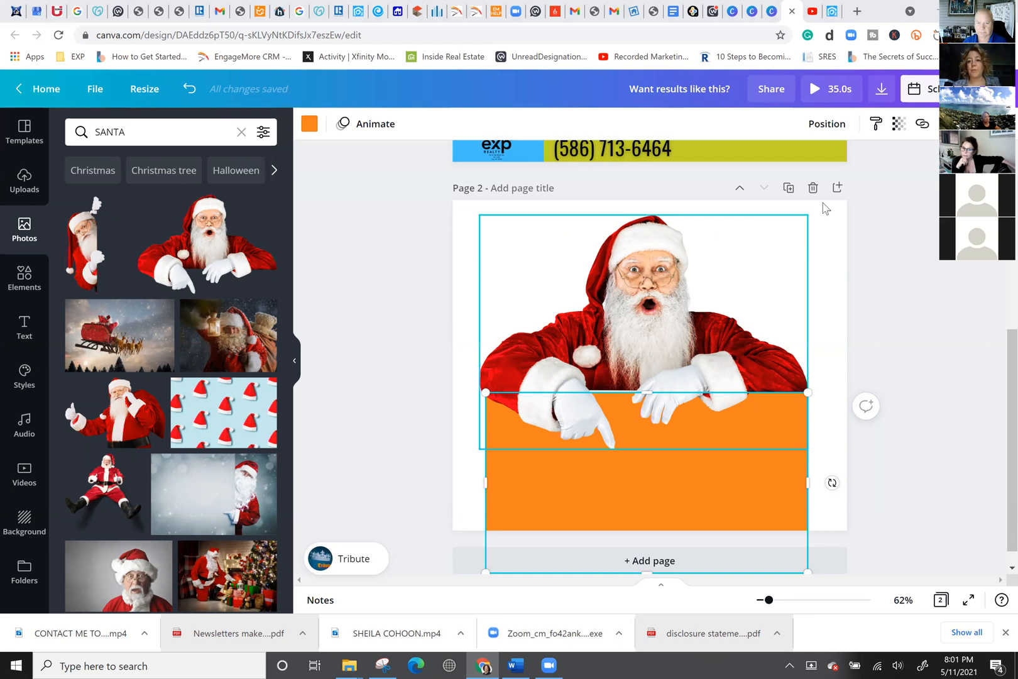
Switch to the YouTube Studio browser tab.
click(816, 13)
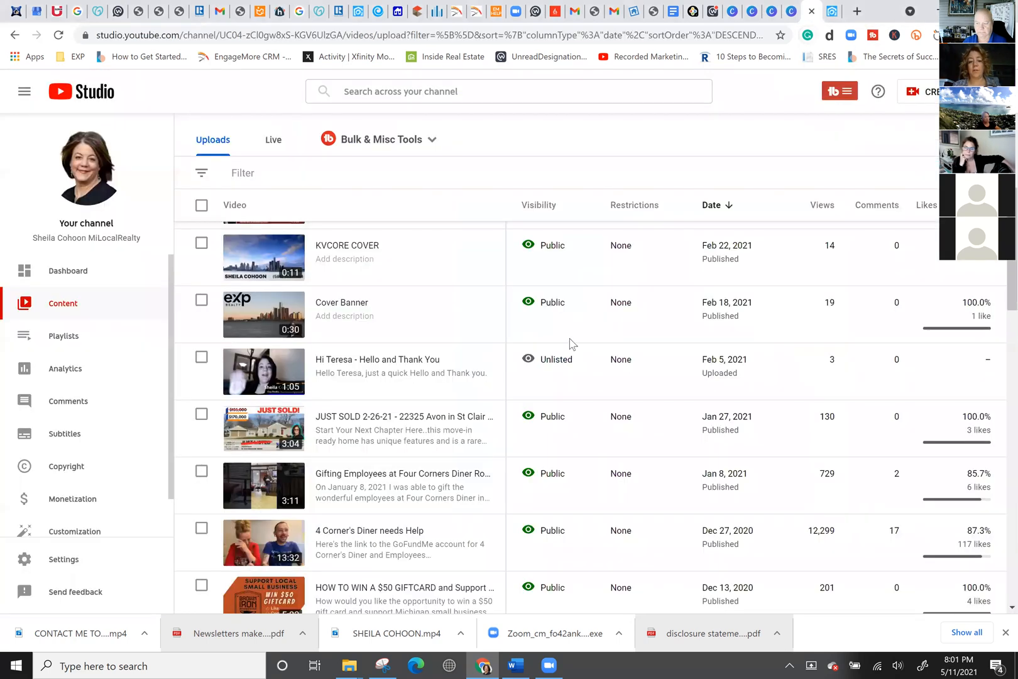
Scroll the uploads list down to the October–November 2020 videos.
scroll(308, 394, down, 5)
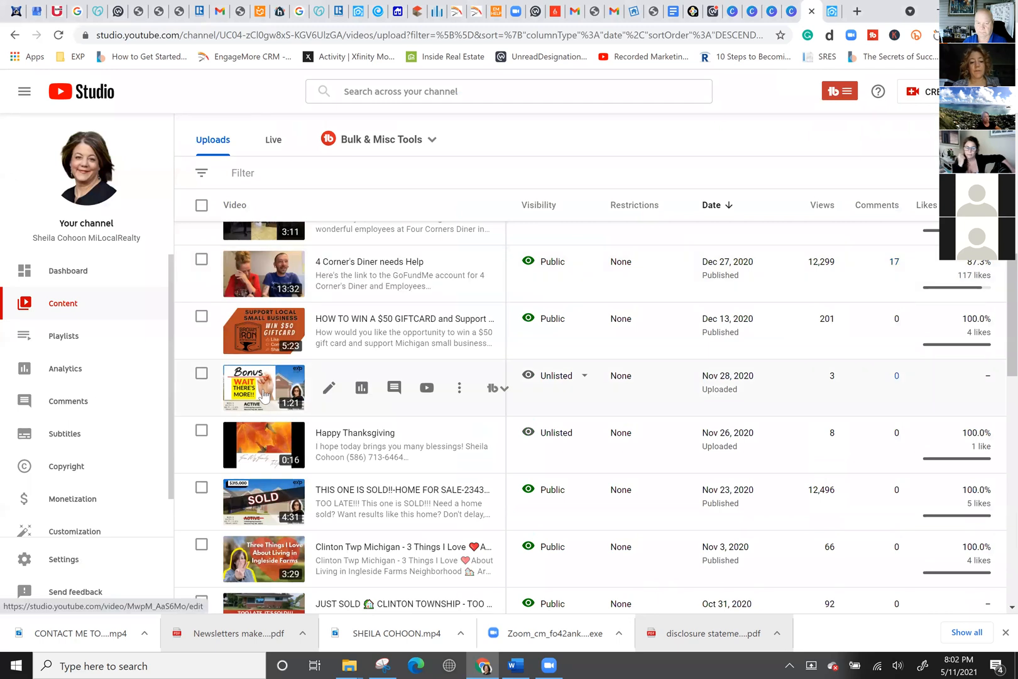
scroll(264, 472, down, 1)
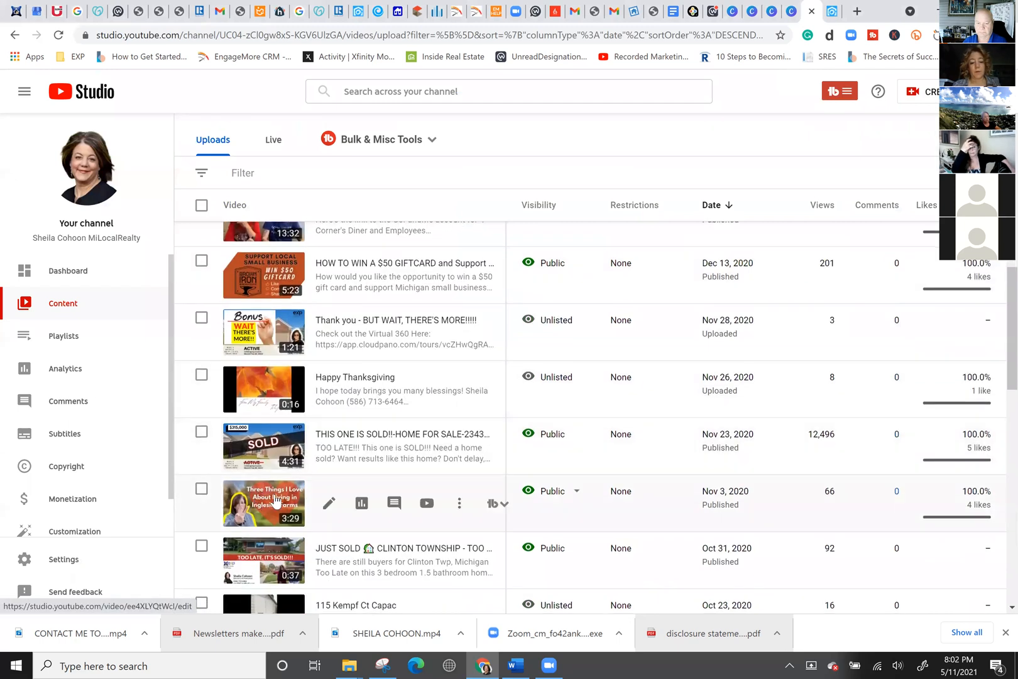
scroll(258, 517, down, 4)
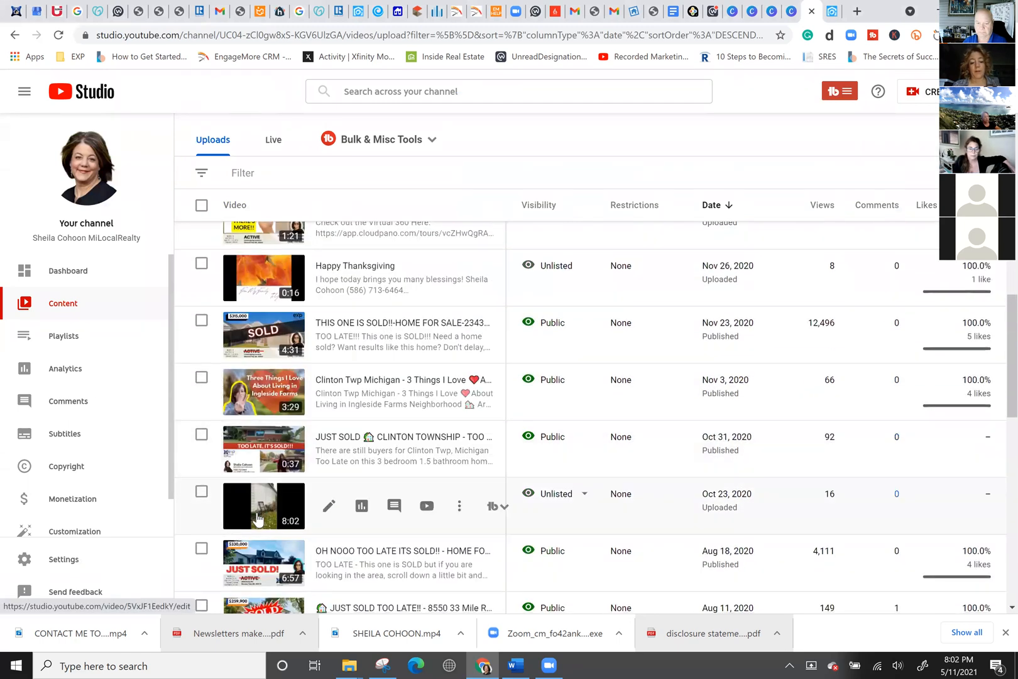
scroll(292, 440, up, 1)
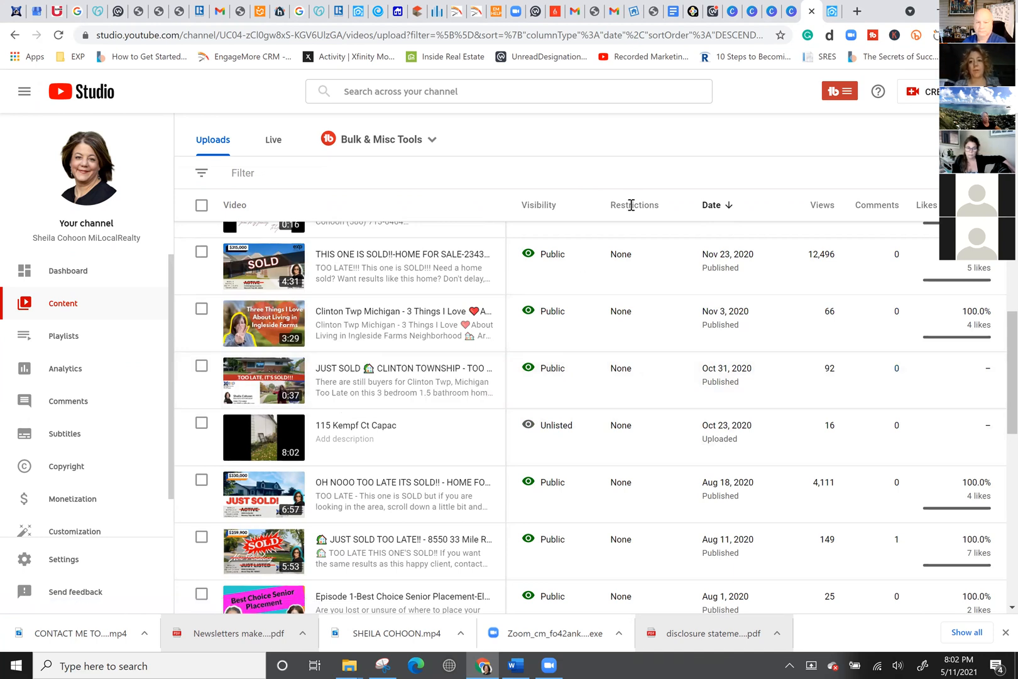
Switch back to the Canva tab showing page 2's Santa photo and orange banner.
click(791, 11)
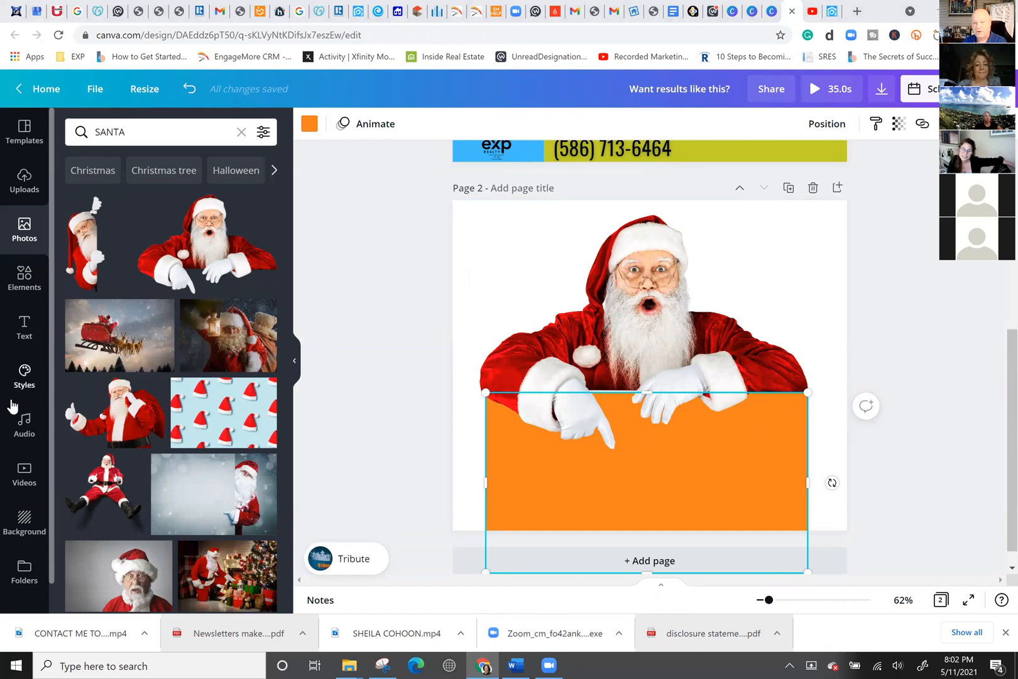
scroll(39, 404, down, 1)
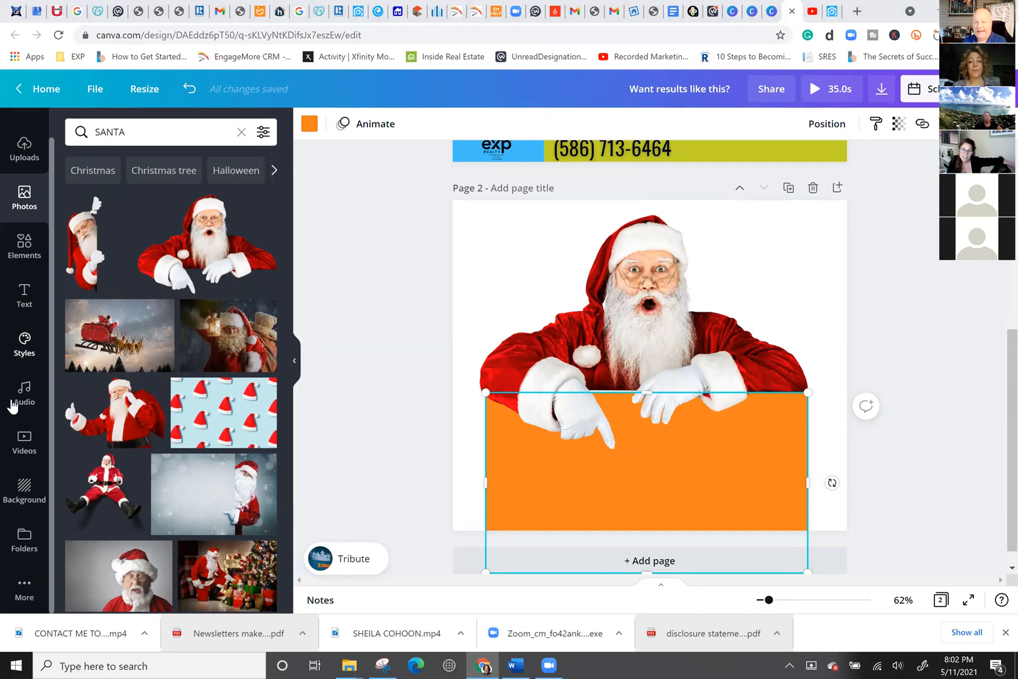